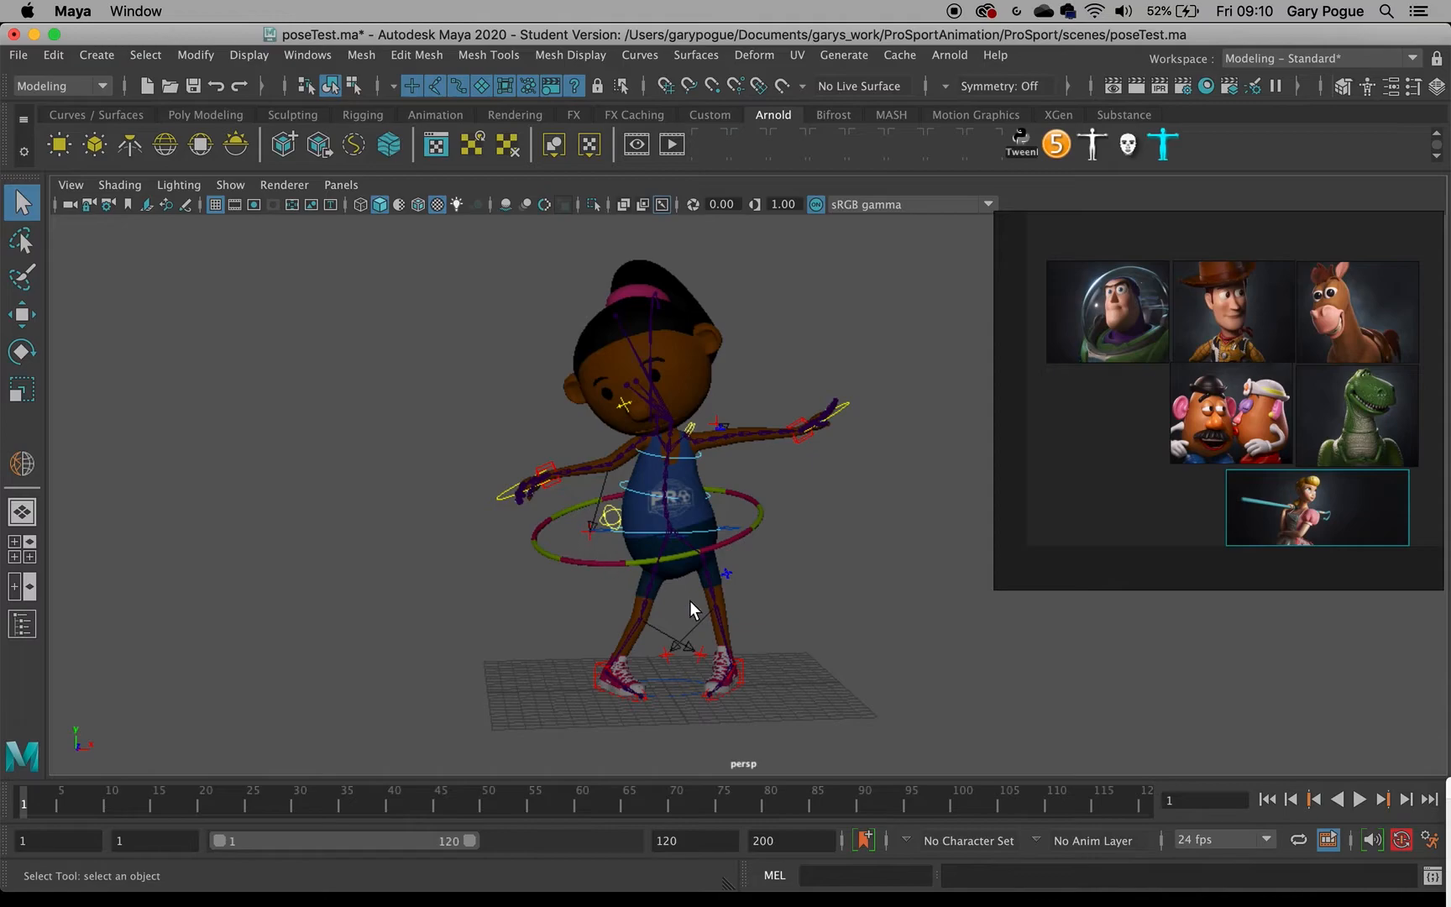
- Switch to PureRef and enlarge the reference board window beside the posed character
alt+drag(806, 574, 754, 575)
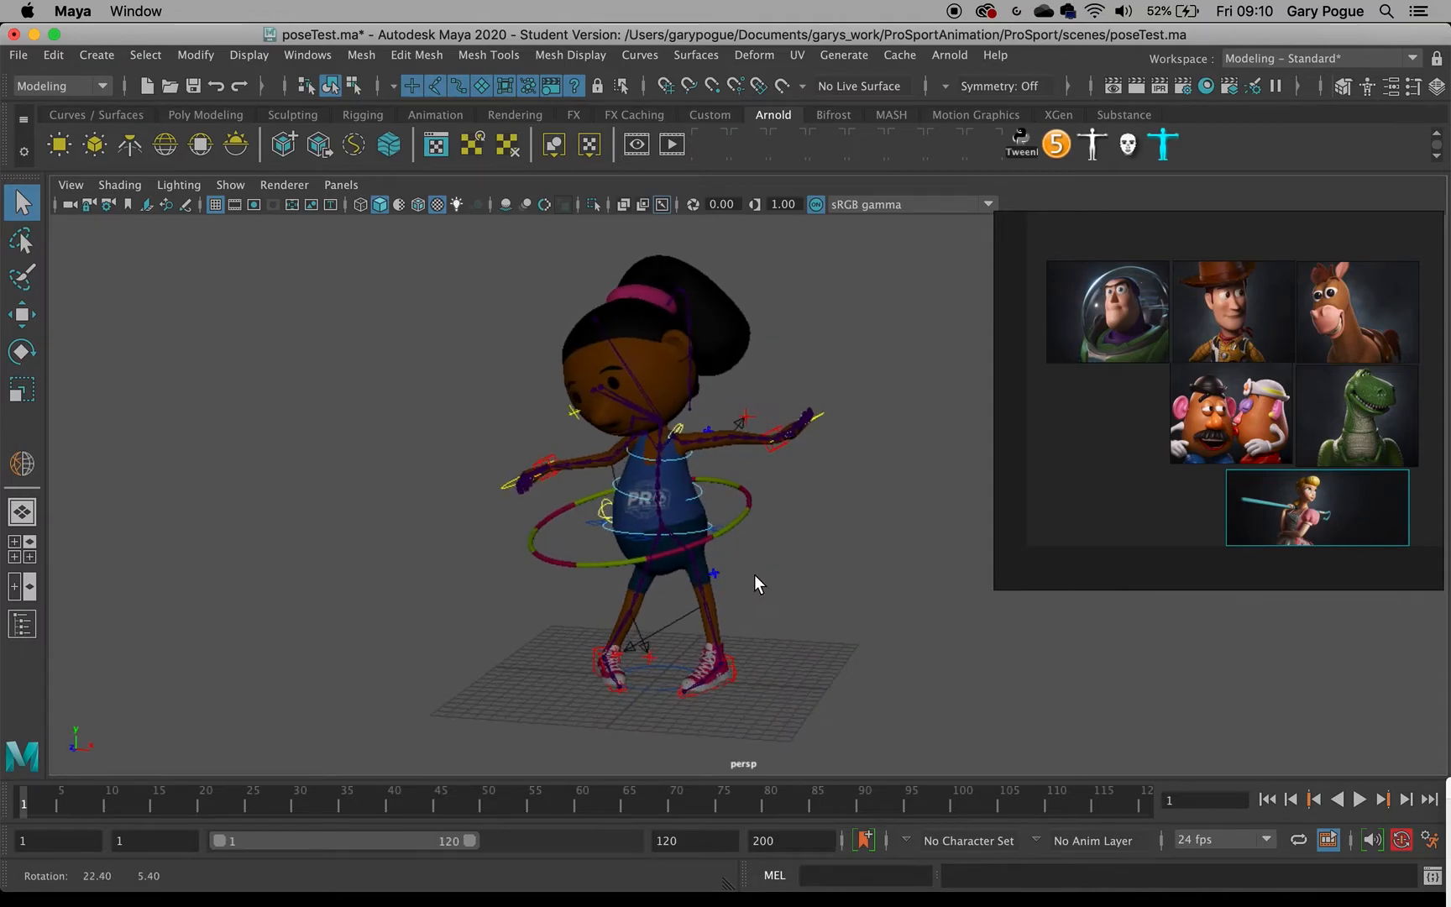
scroll(745, 609, up, 2)
scroll(702, 626, down, 1)
mouse_move(1240, 340)
middle_down()
mouse_move(1184, 390)
mouse_move(1230, 351)
middle_up()
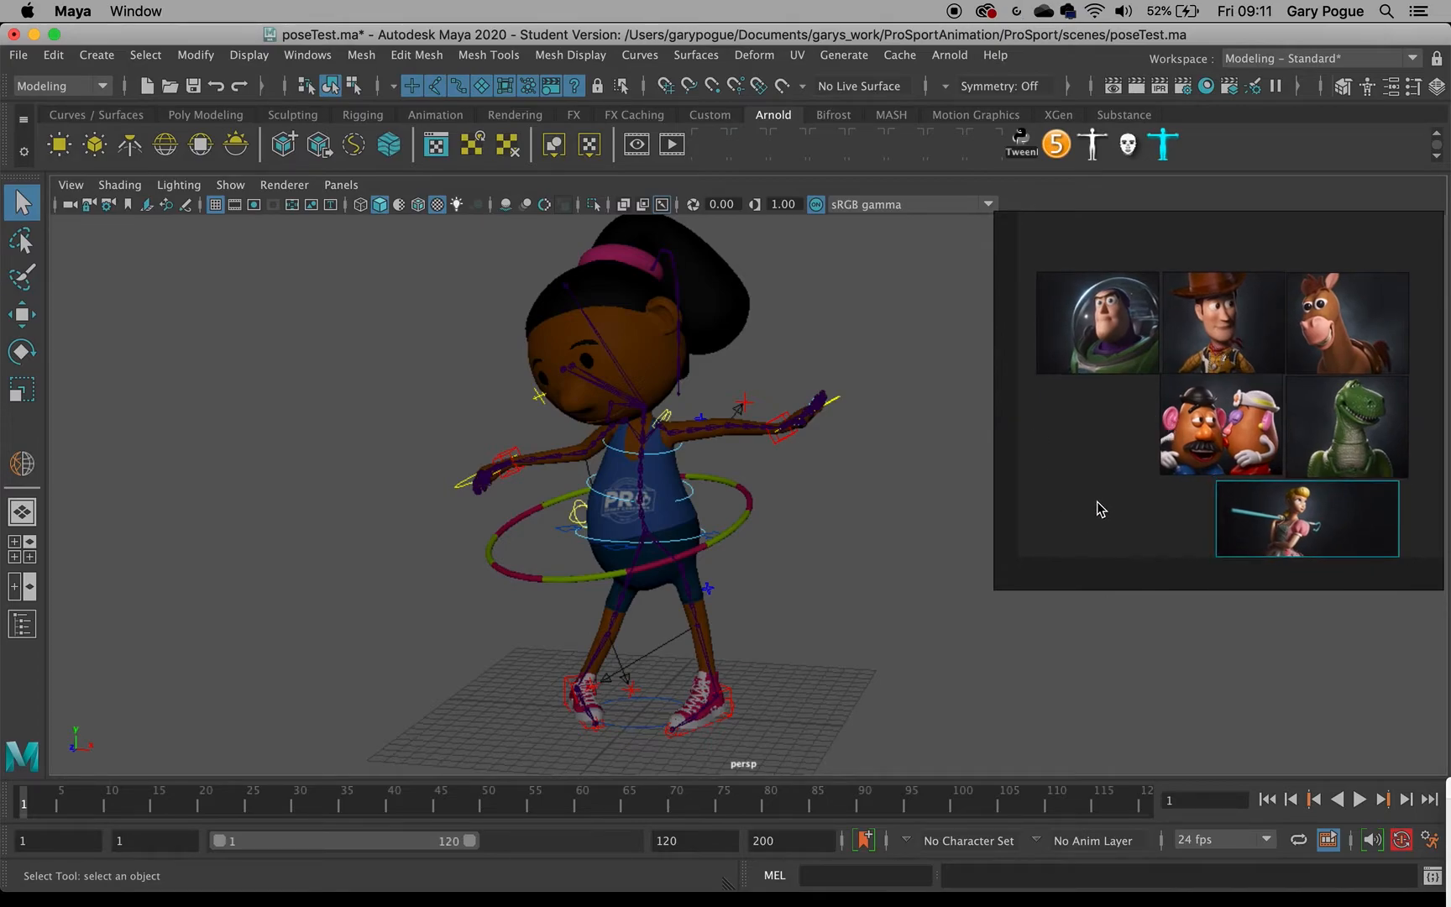
drag(993, 591, 898, 732)
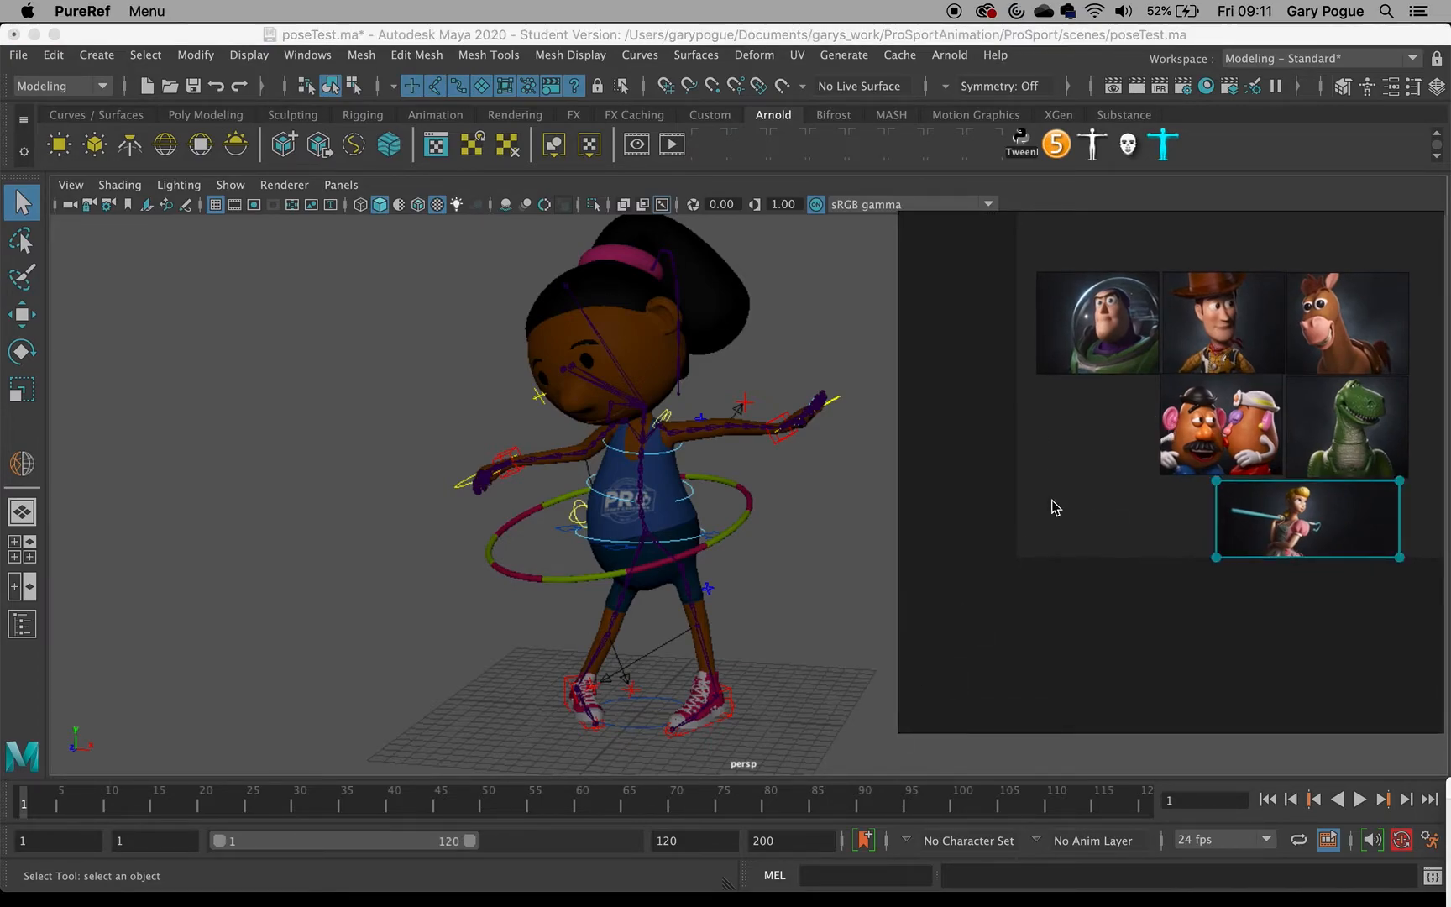
scroll(1169, 428, up, 5)
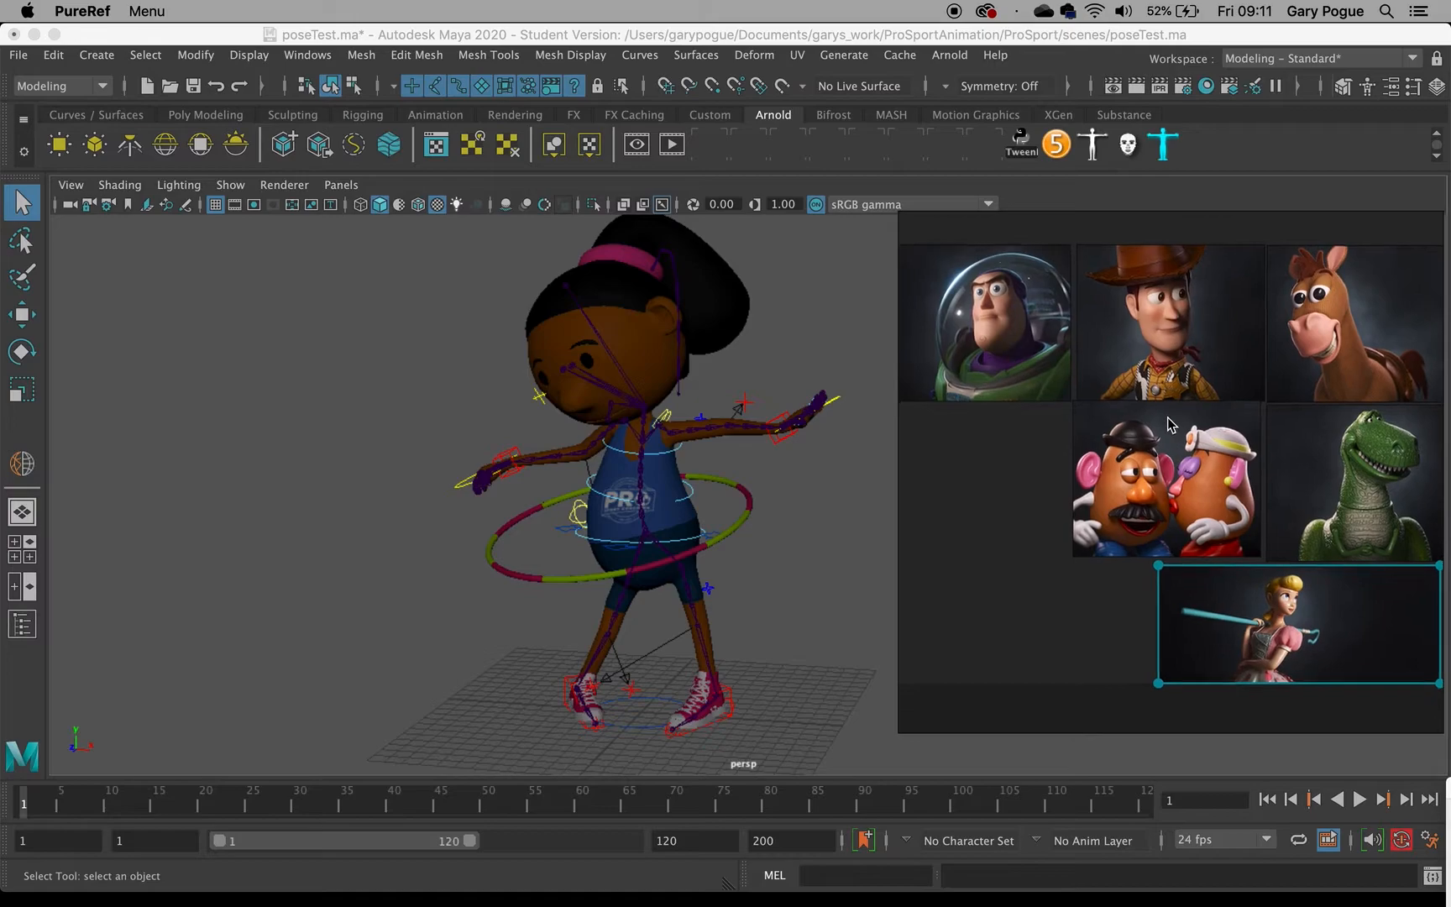
- Examine the lighting on the Woody and horse portraits in the reference board
mouse_move(1169, 424)
middle_down()
mouse_move(1165, 443)
mouse_move(1163, 429)
middle_up()
scroll(1163, 430, up, 4)
middle_drag(1184, 290, 1187, 460)
scroll(1187, 459, up, 5)
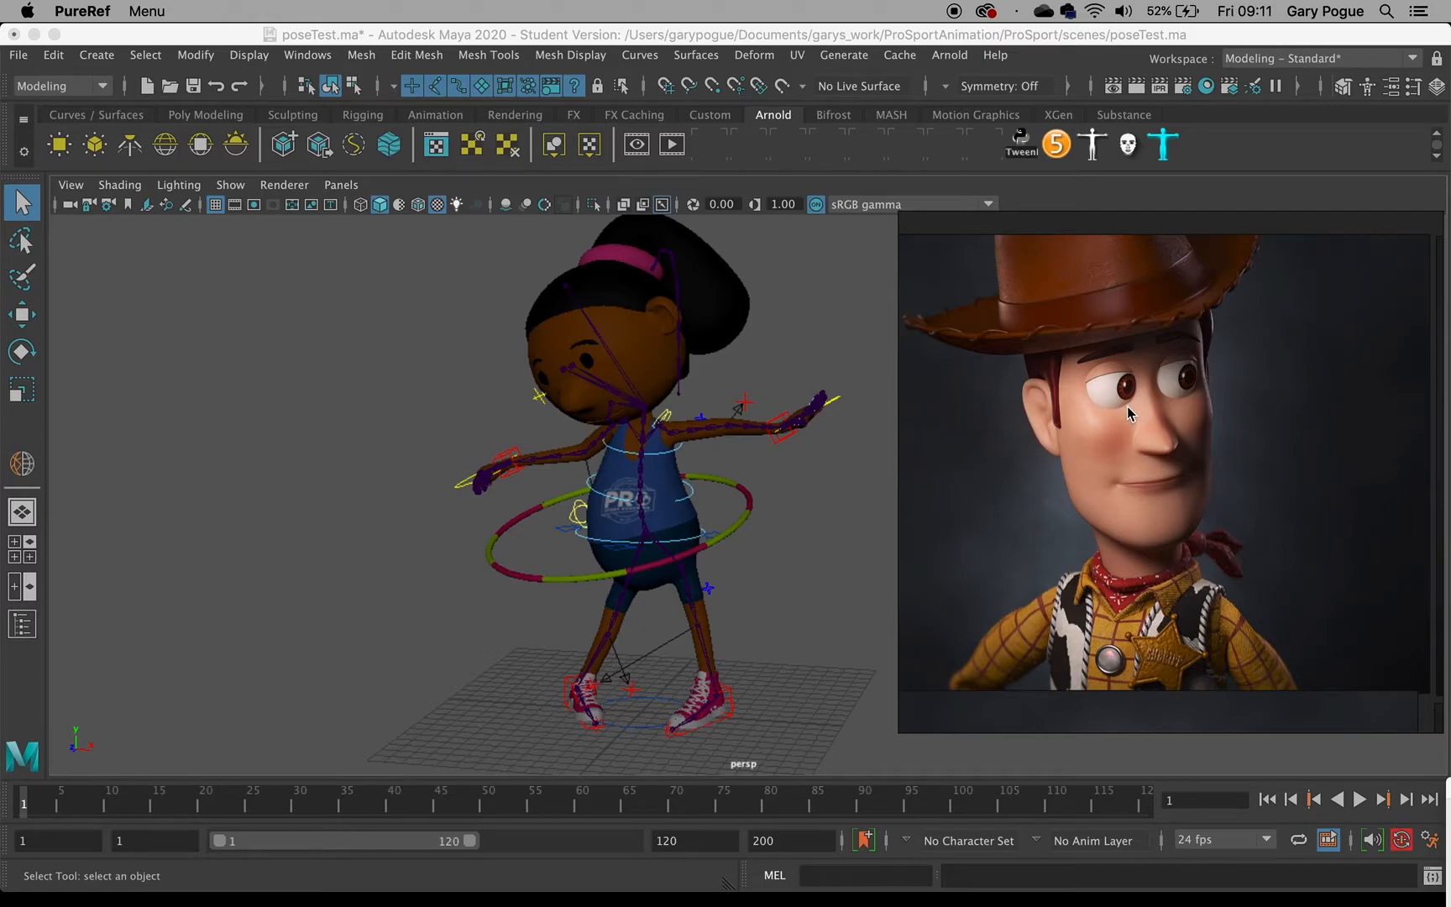
scroll(1098, 466, down, 3)
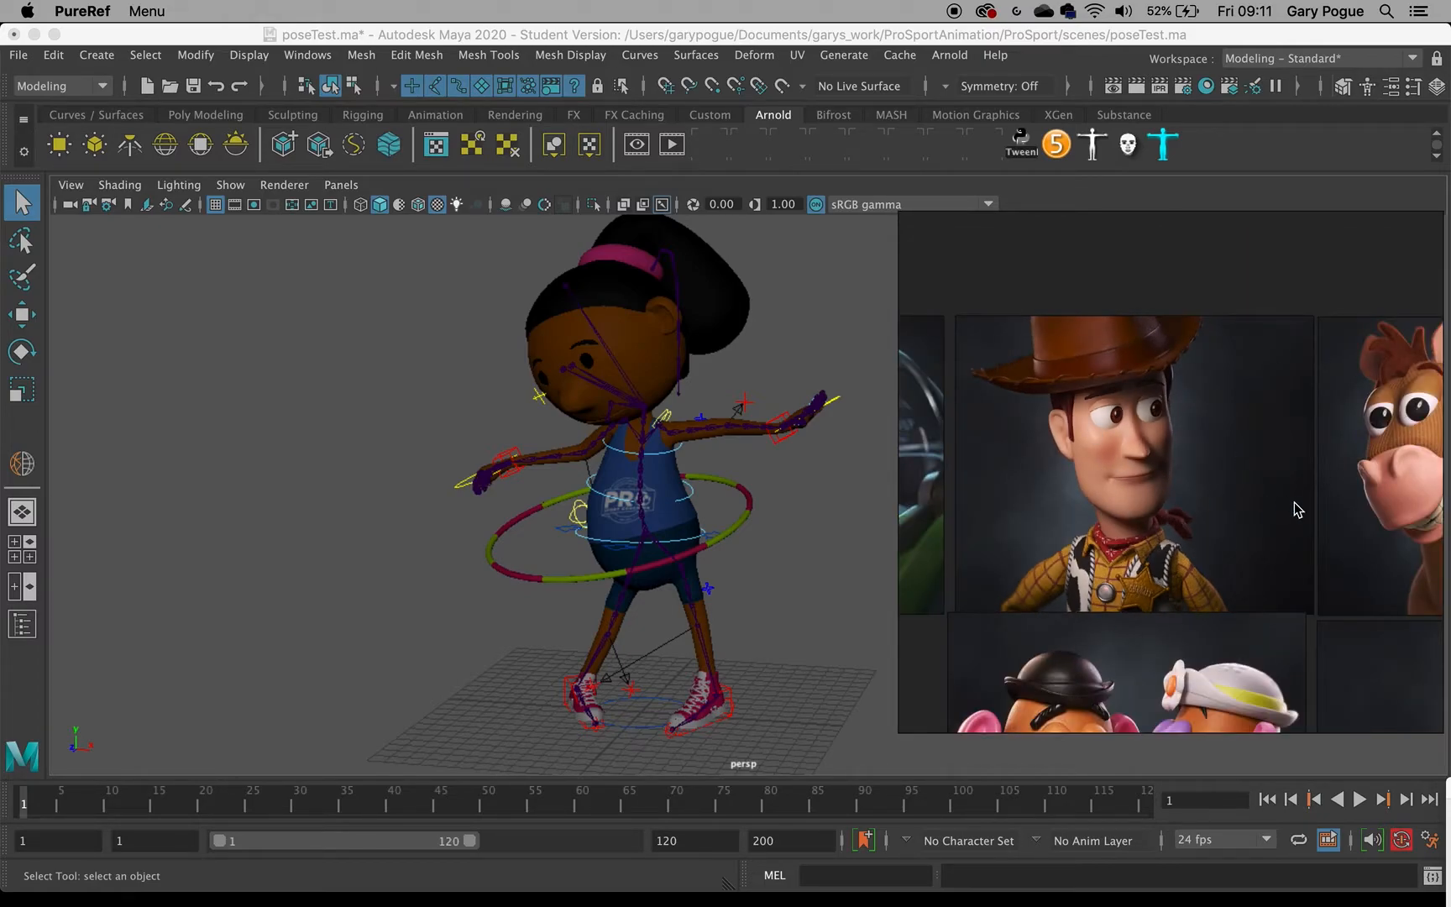
middle_drag(1297, 510, 1115, 504)
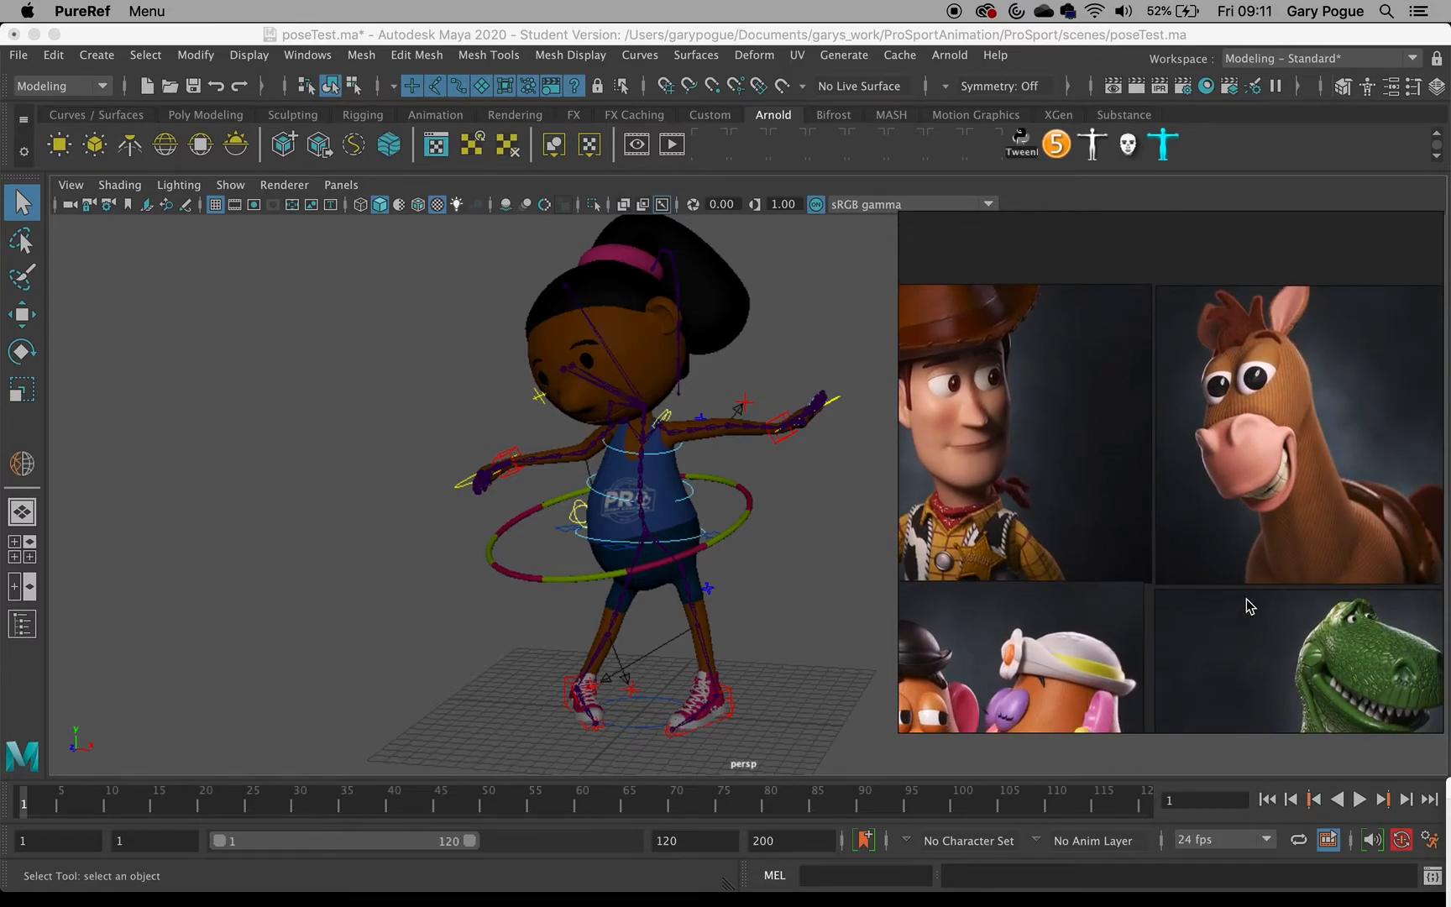
scroll(1182, 444, up, 4)
middle_drag(1278, 403, 1032, 434)
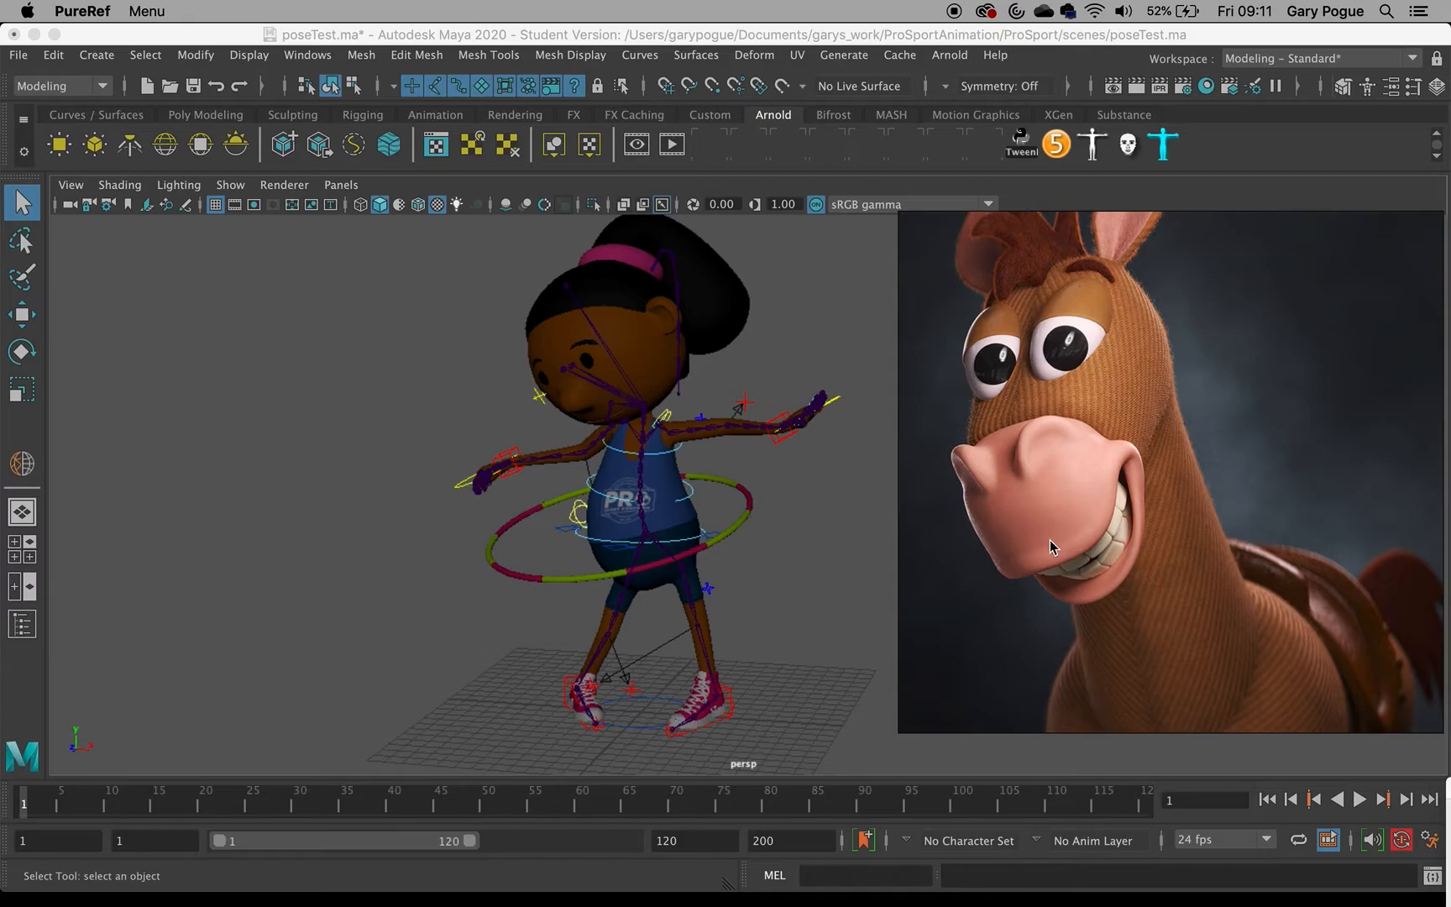
- Examine the highlights and shadows on the Mr. Potato Head portrait up close
middle_drag(1041, 535, 1261, 303)
middle_drag(1073, 568, 1329, 318)
middle_drag(1033, 625, 1257, 409)
scroll(1197, 423, up, 3)
middle_drag(1082, 322, 1239, 449)
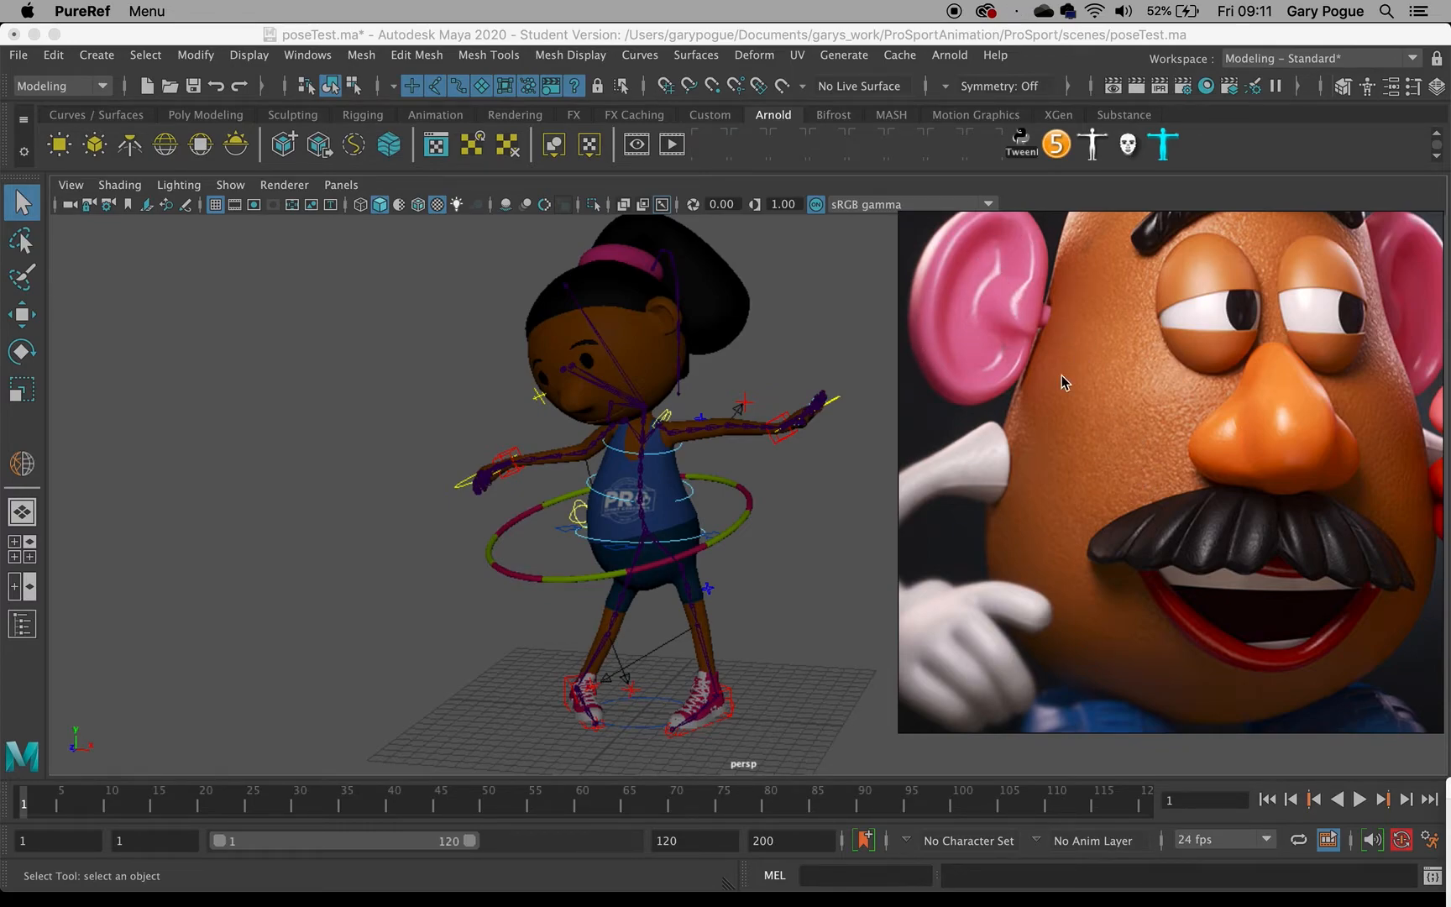
middle_drag(1251, 352, 1160, 469)
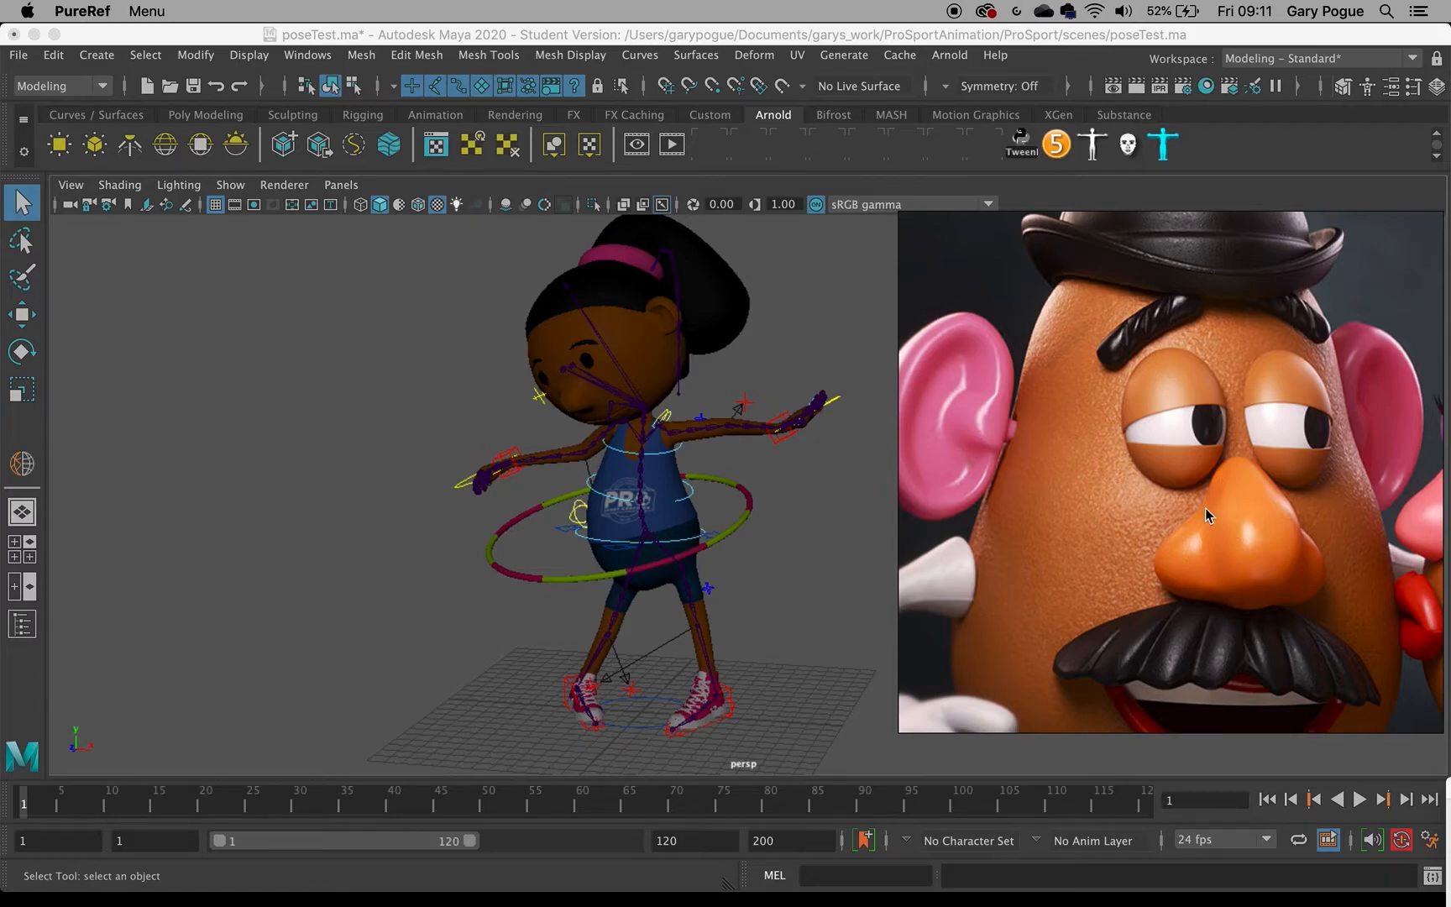
- Examine the Buzz Lightyear portrait, then review the whole reference board
scroll(1207, 504, down, 4)
middle_drag(1176, 444, 1262, 705)
middle_drag(1133, 388, 1436, 588)
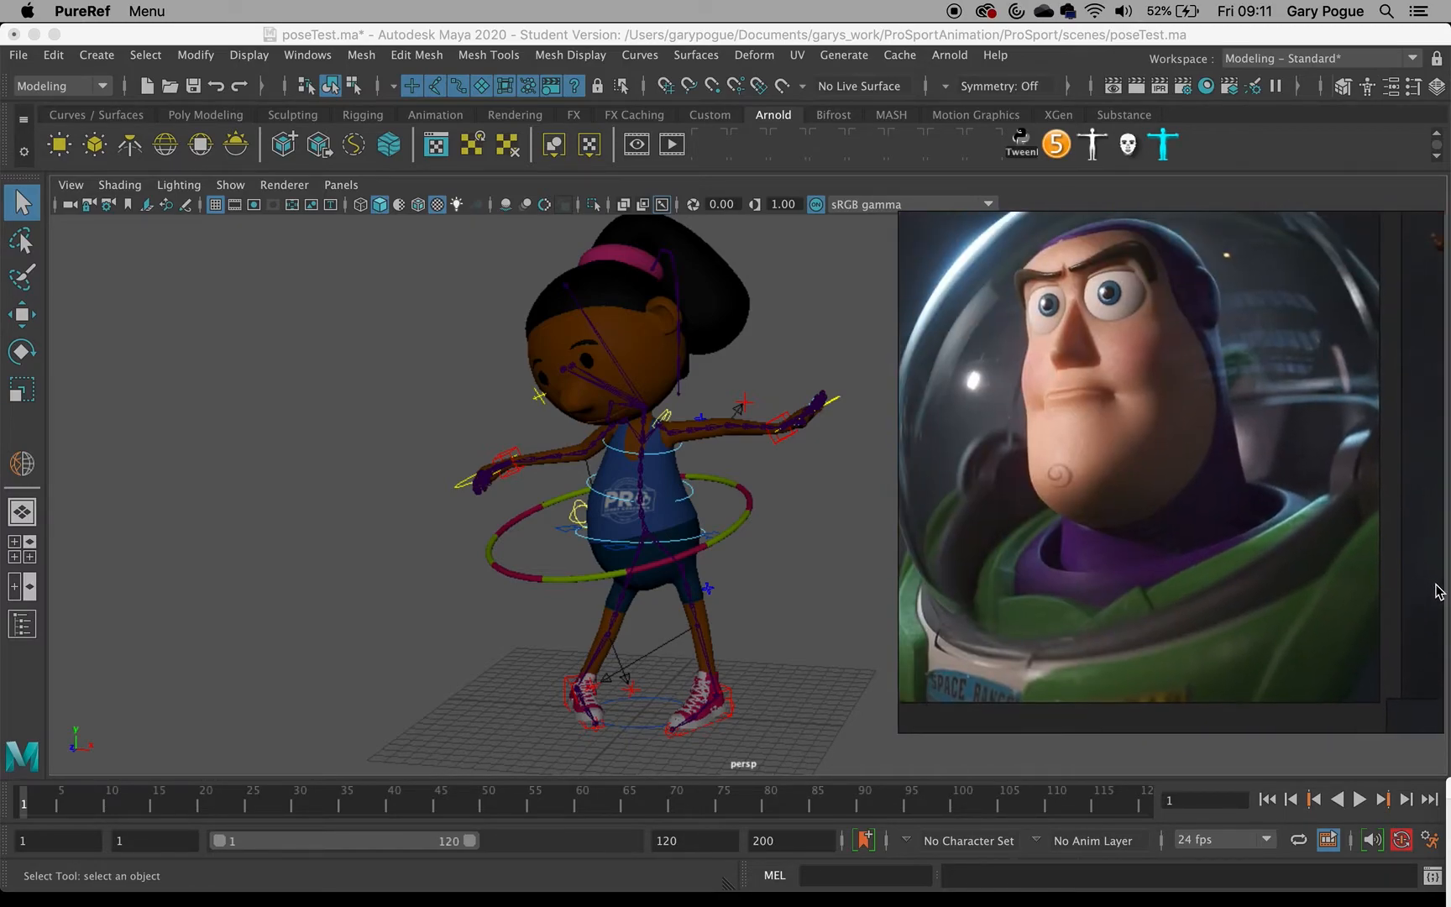
scroll(1136, 552, down, 4)
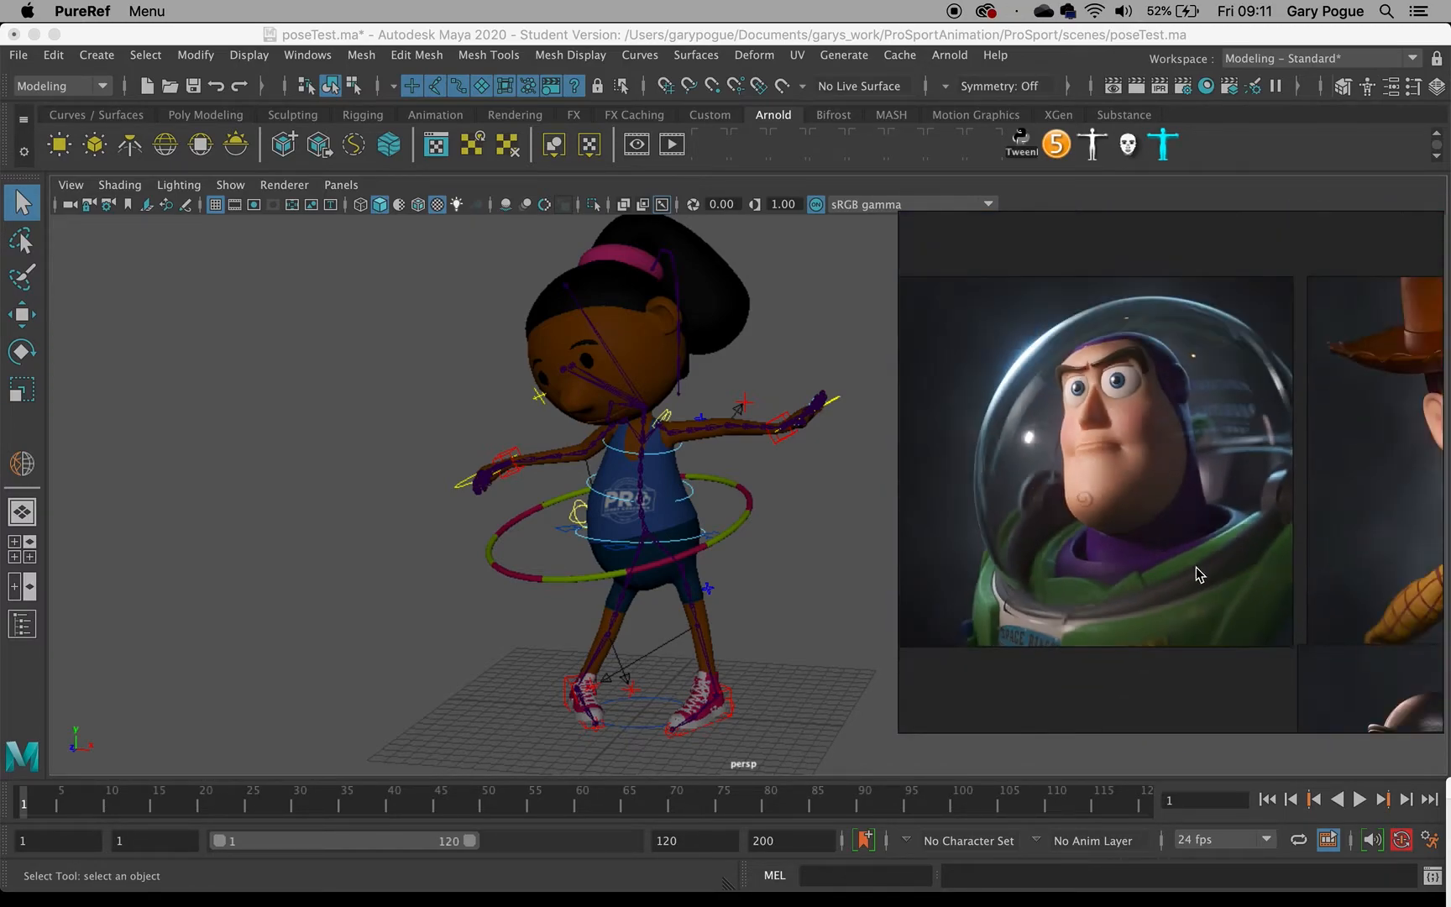
middle_drag(1248, 581, 1007, 534)
middle_drag(1326, 527, 1231, 597)
scroll(1231, 597, down, 6)
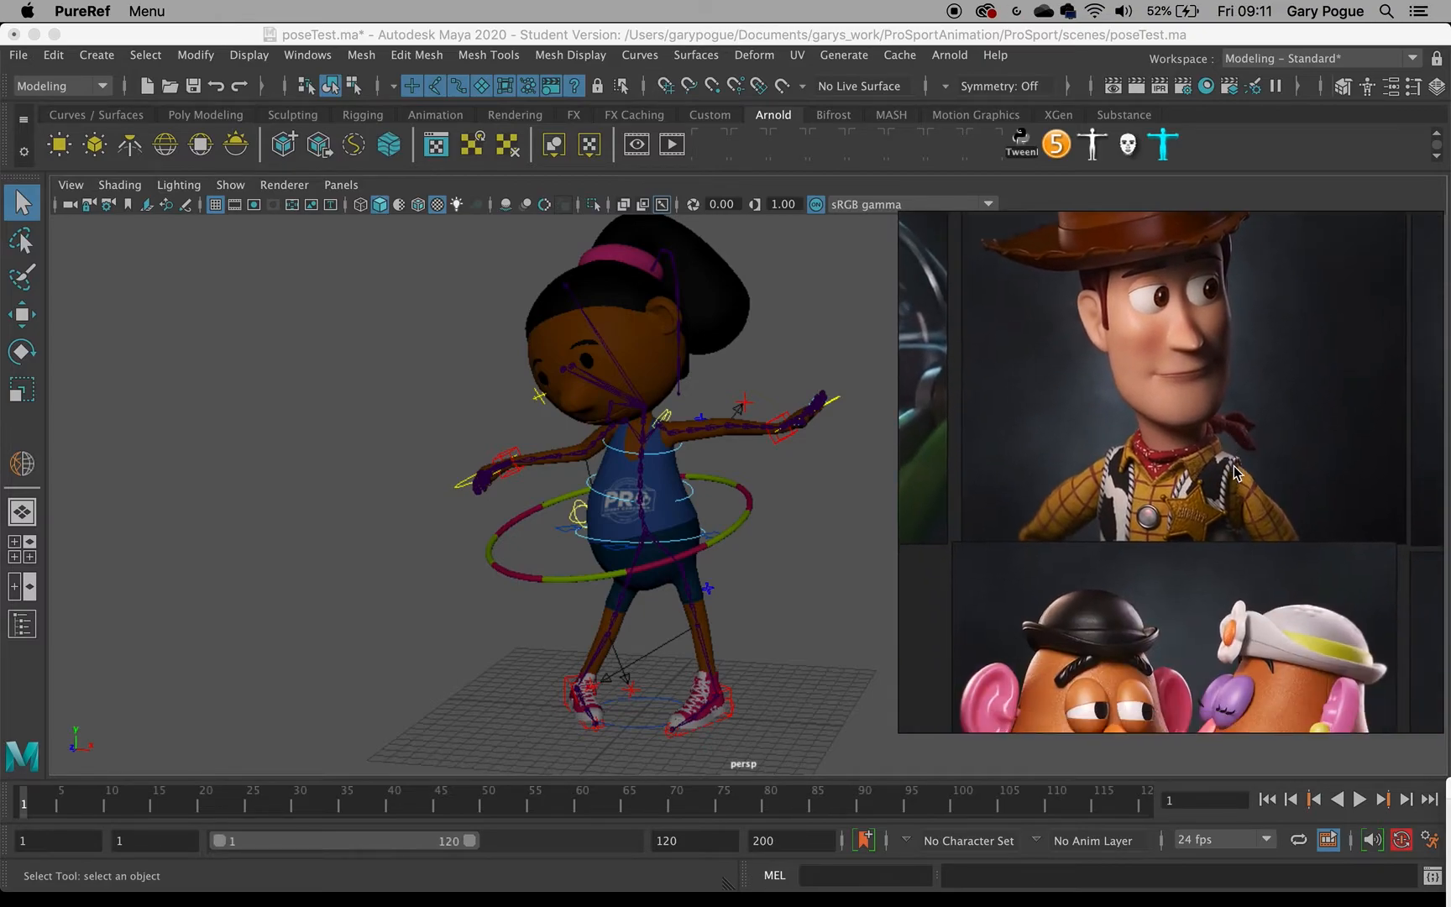
scroll(1247, 500, up, 2)
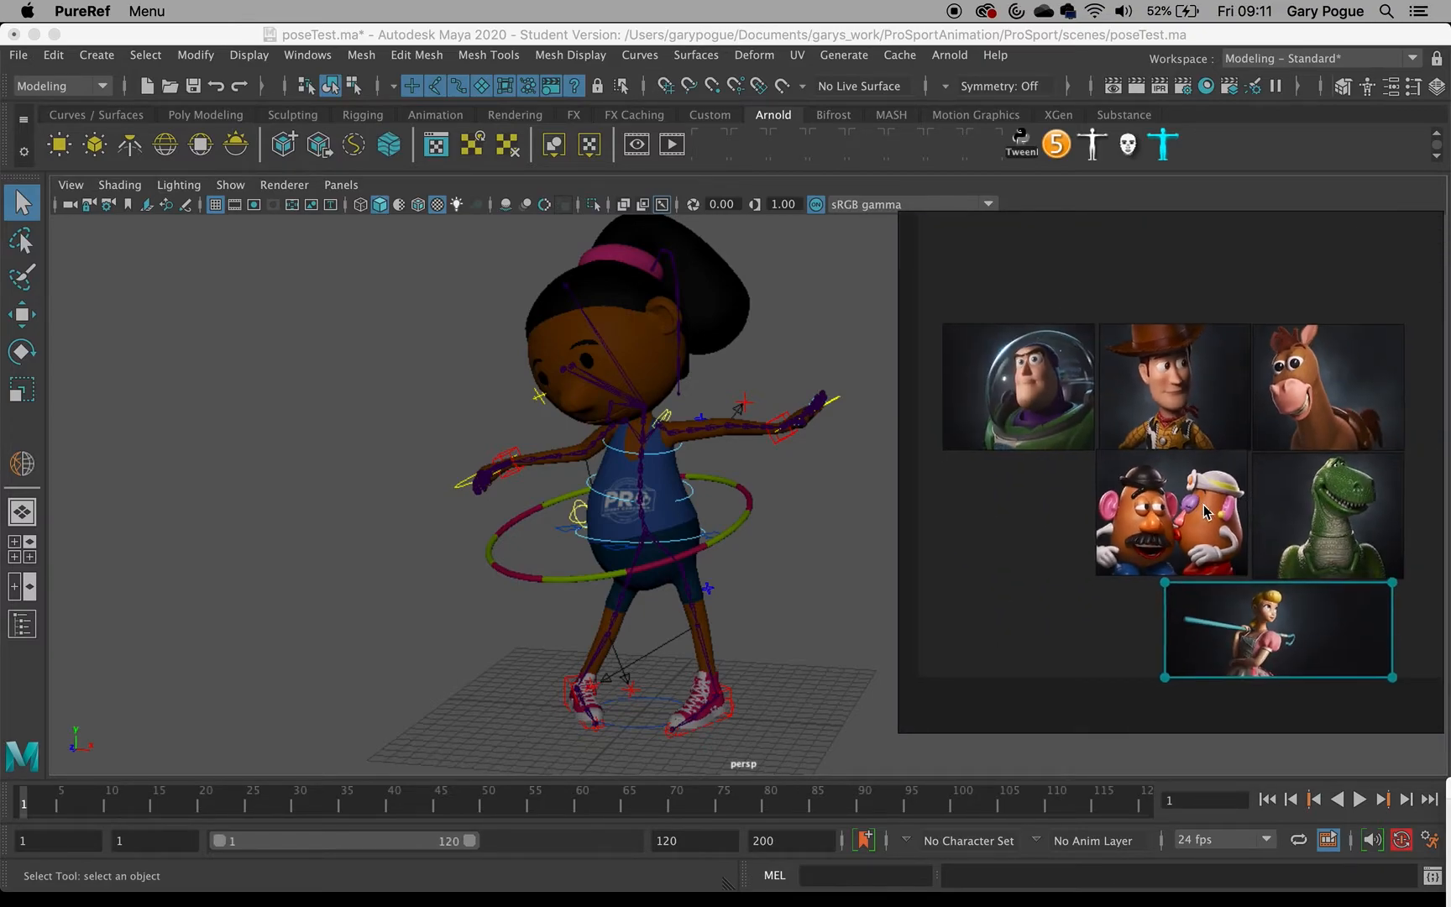
middle_drag(1252, 520, 1228, 500)
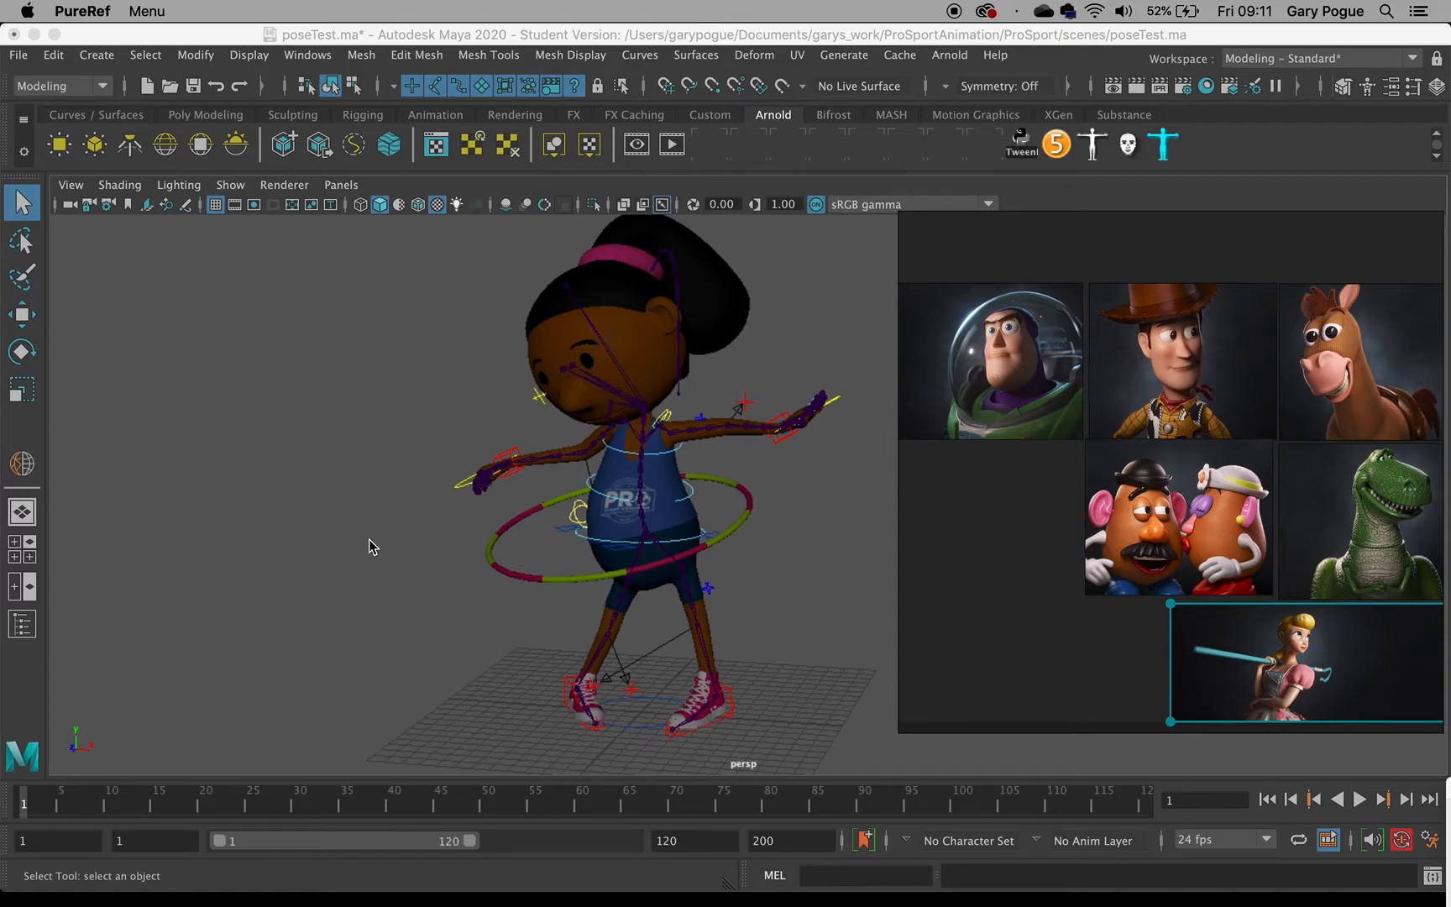
- Switch to Maya and import studioLighting.ma from the project's scenes folder into the pose scene
mouse_move(375, 525)
alt+mouse_down()
mouse_move(411, 518)
mouse_move(400, 515)
alt+mouse_up()
alt+middle_drag(540, 545, 475, 553)
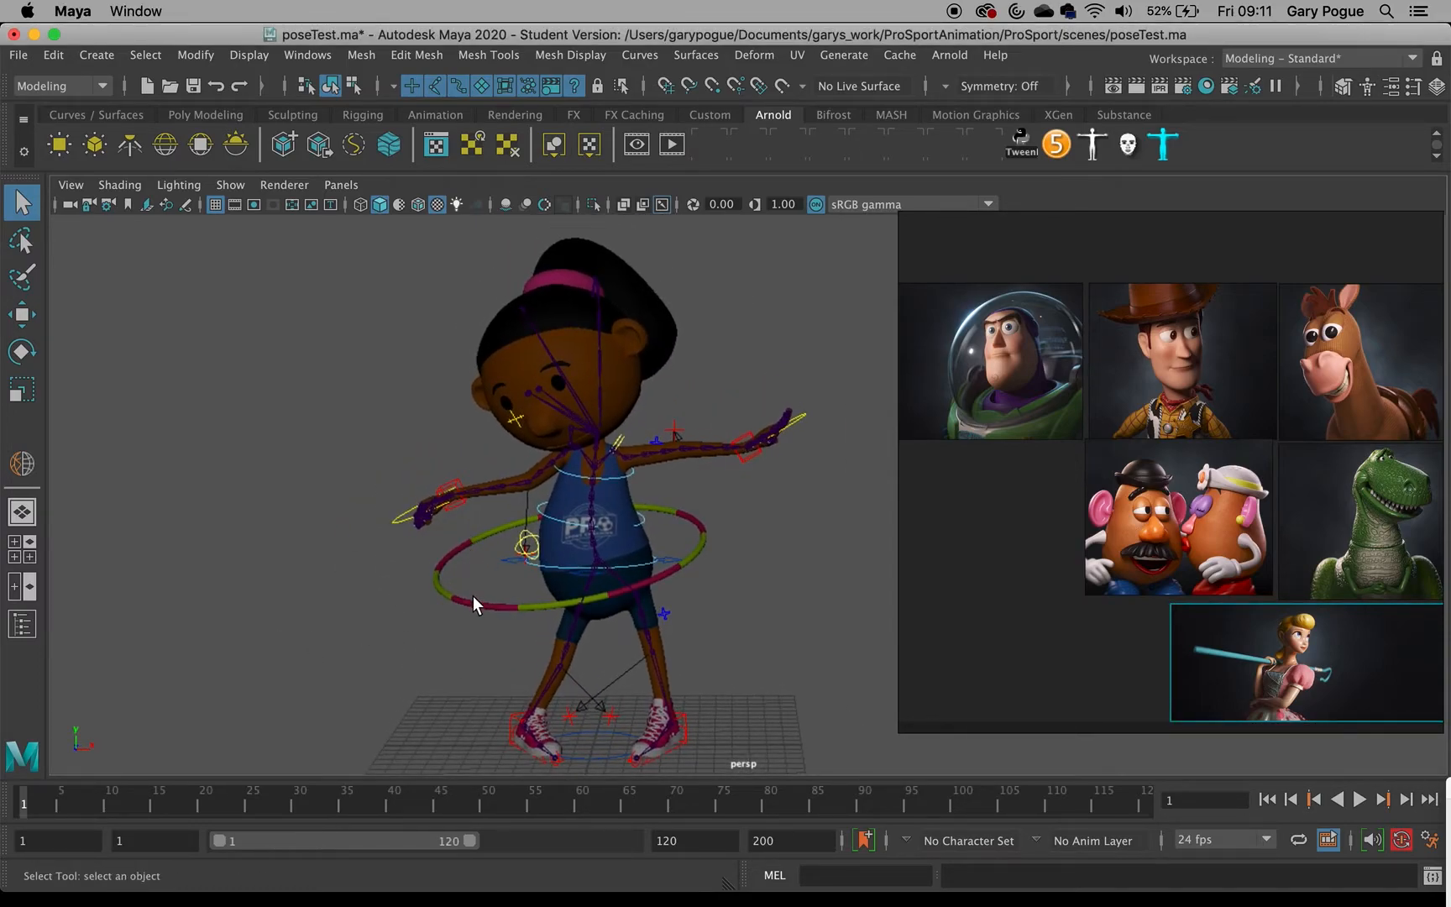
click(19, 55)
click(63, 277)
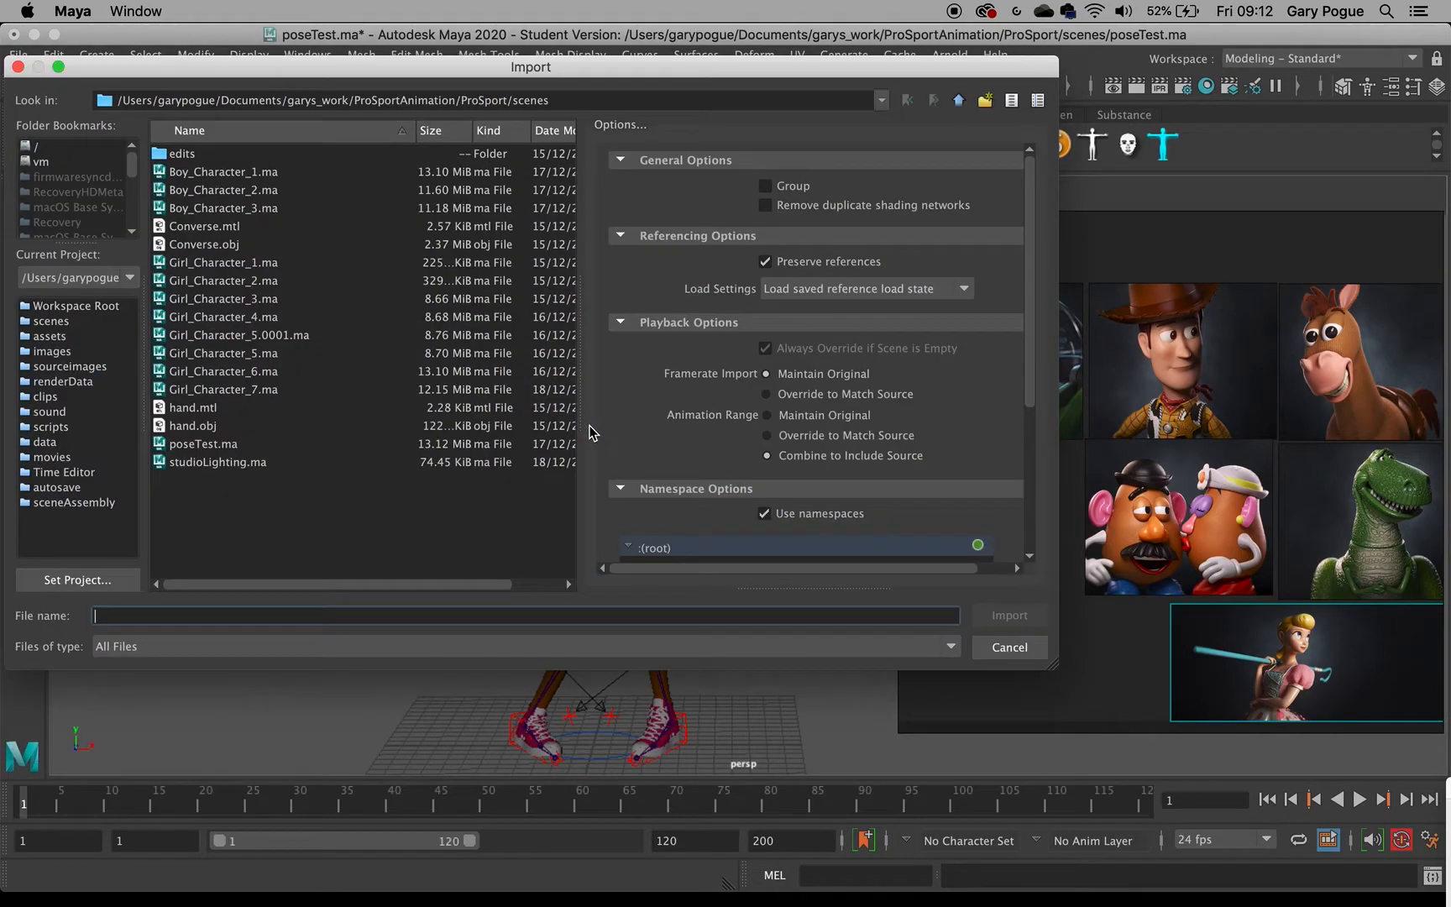
click(204, 464)
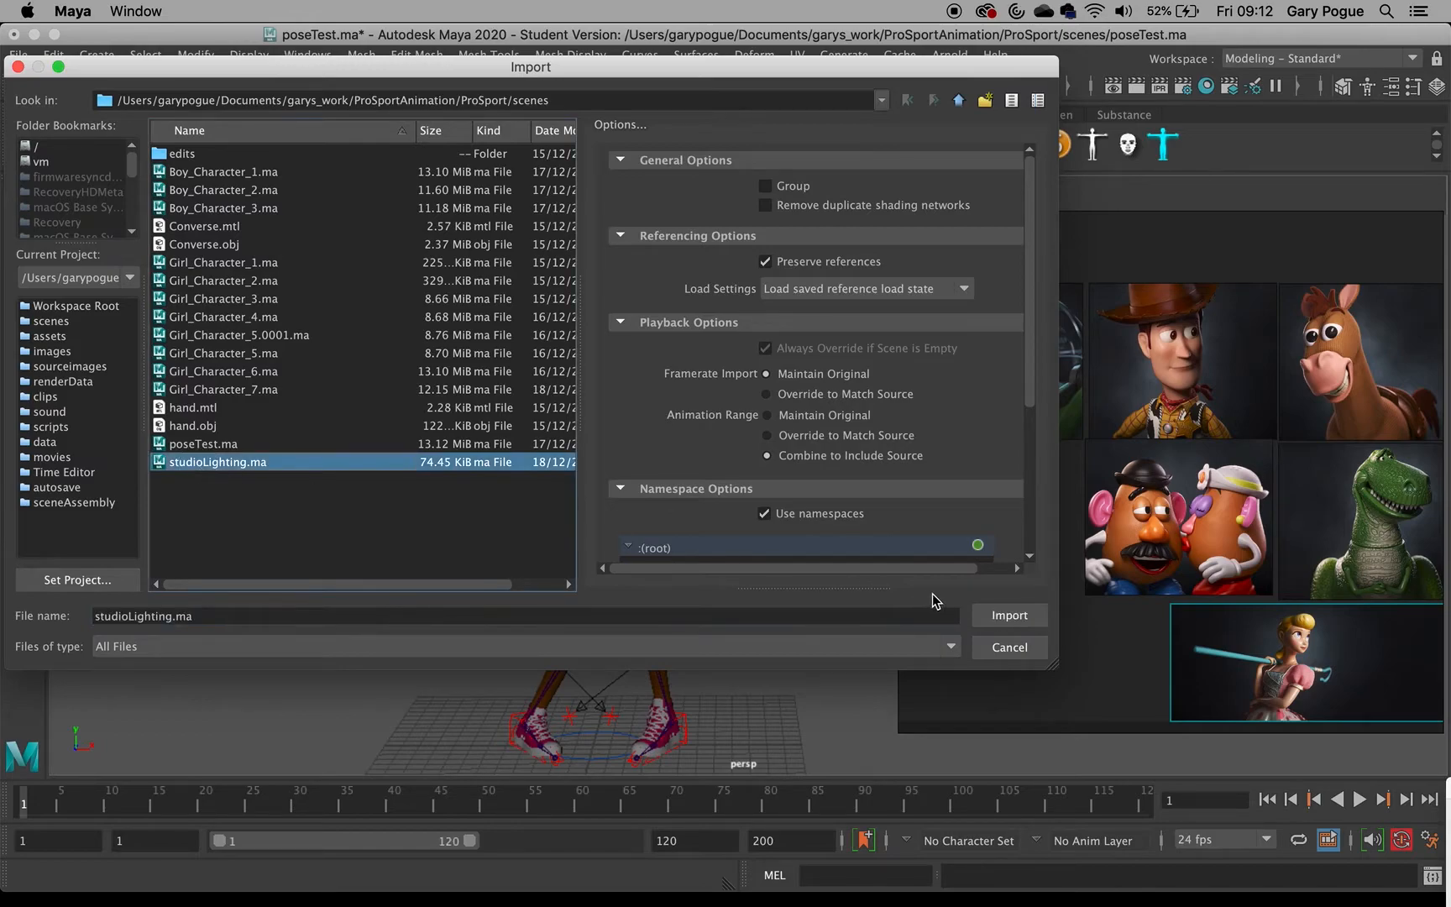
click(982, 621)
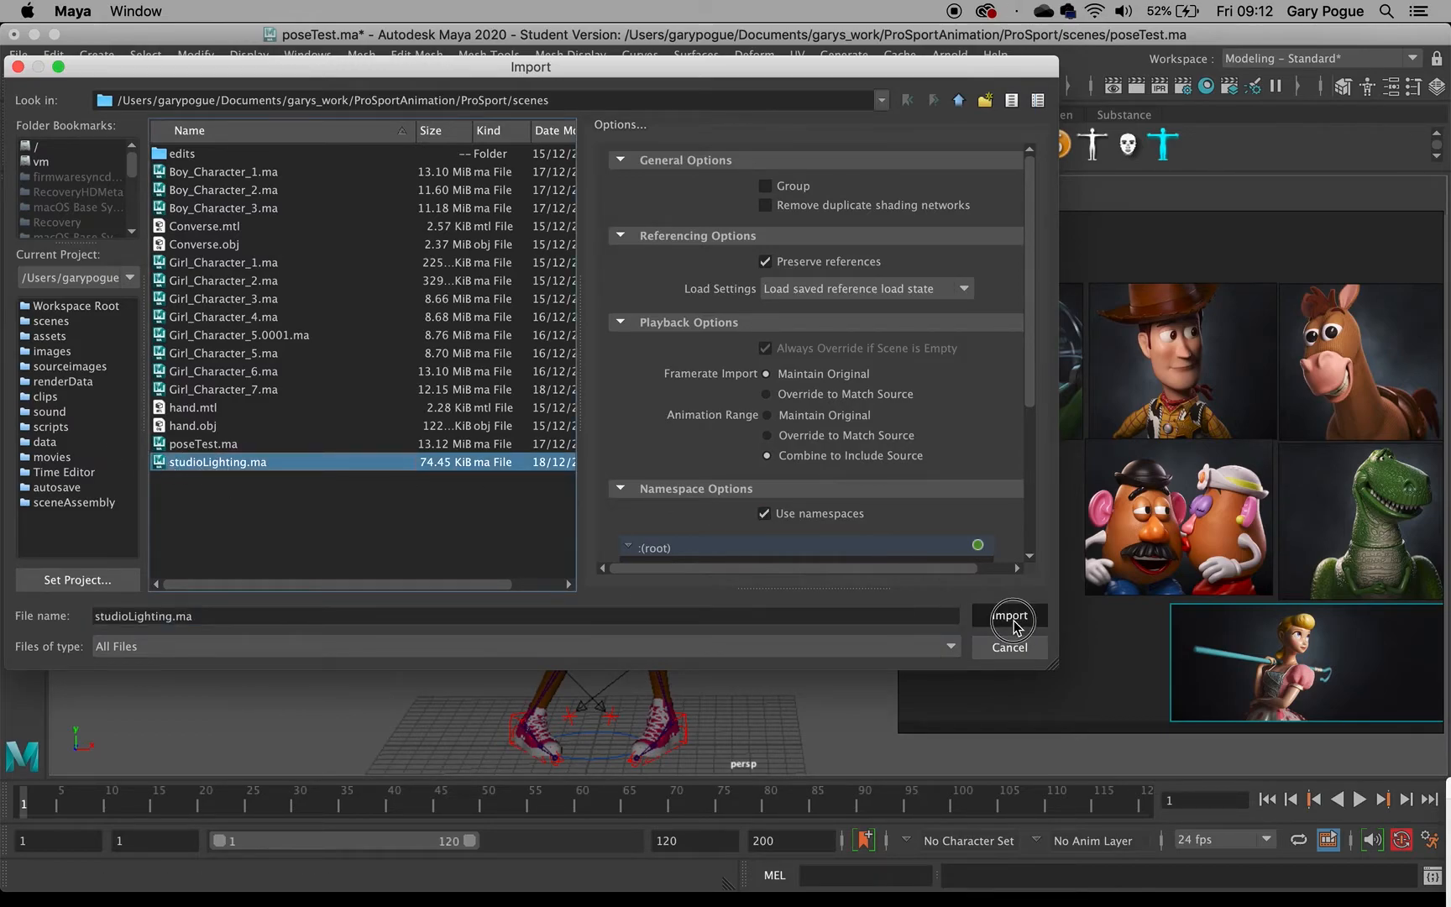
click(671, 511)
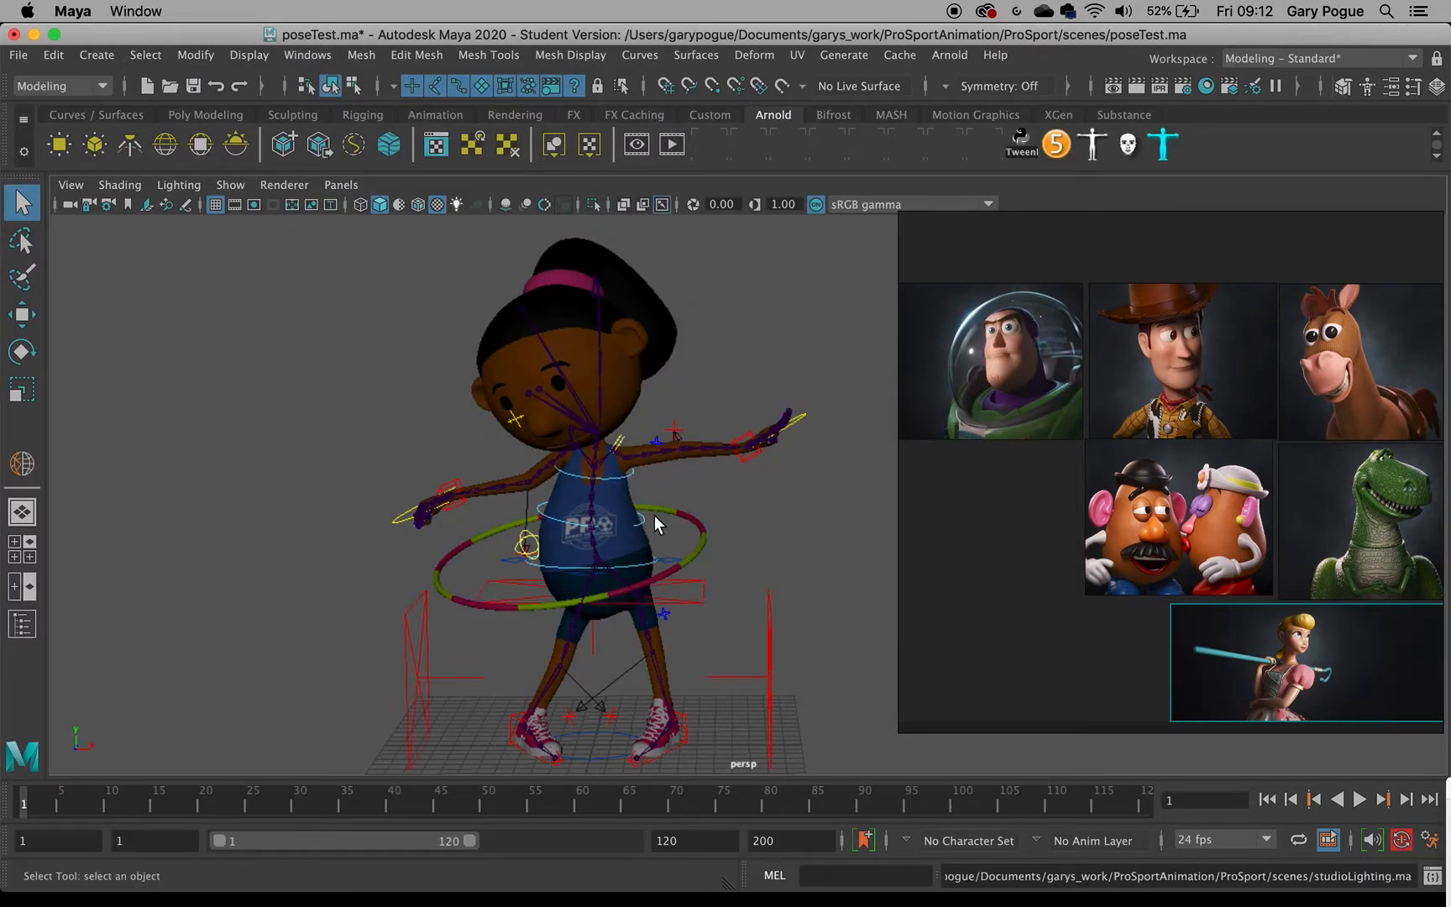
scroll(677, 533, down, 4)
scroll(678, 533, up, 2)
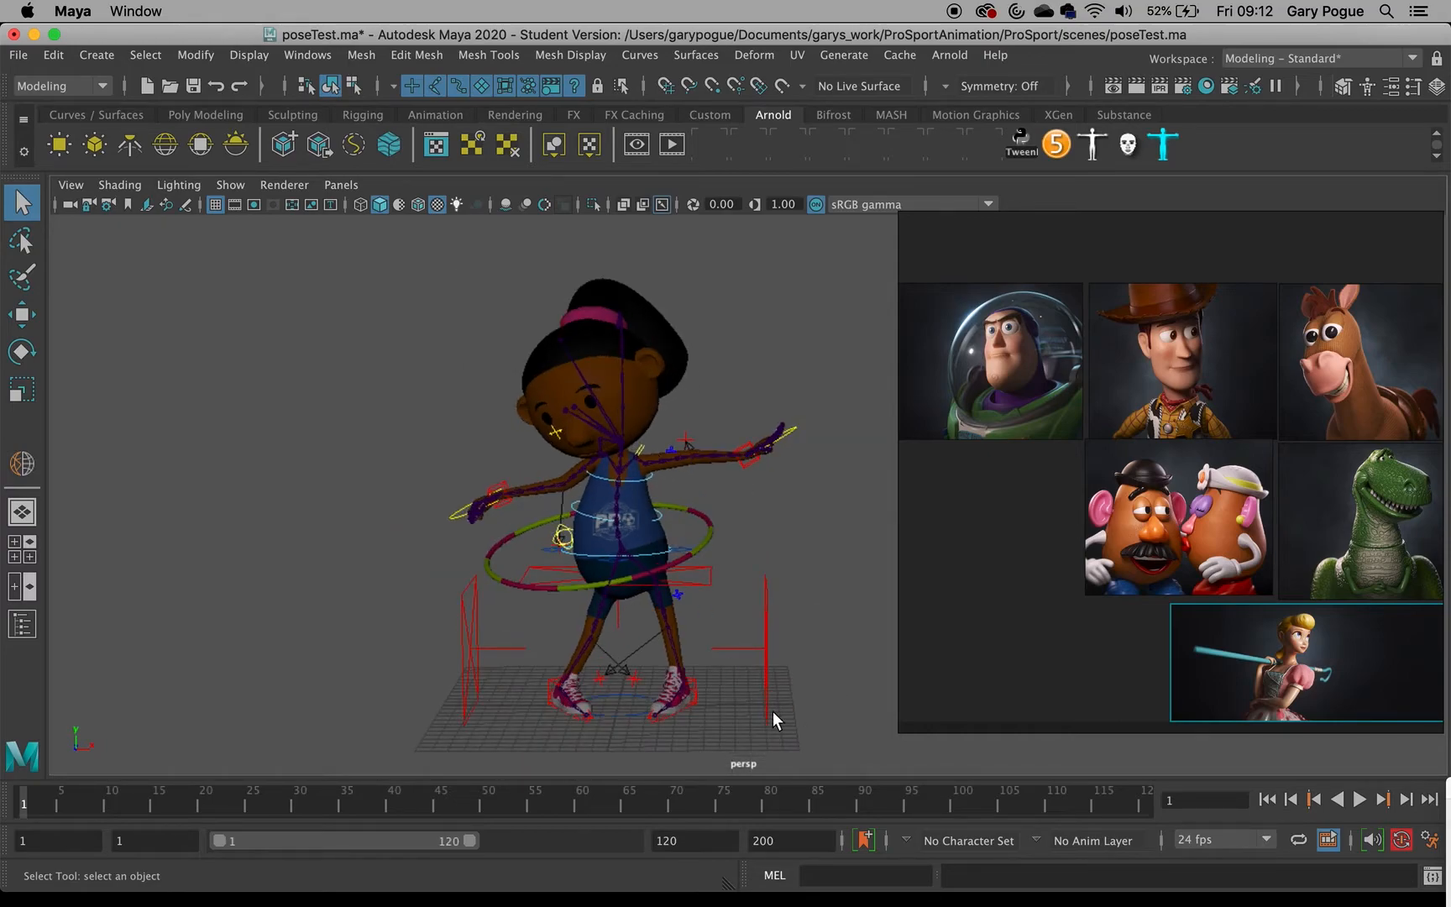
- Open the Outliner and delete the imported studioLighting1:GEO group
click(22, 624)
drag(588, 275, 199, 202)
click(153, 514)
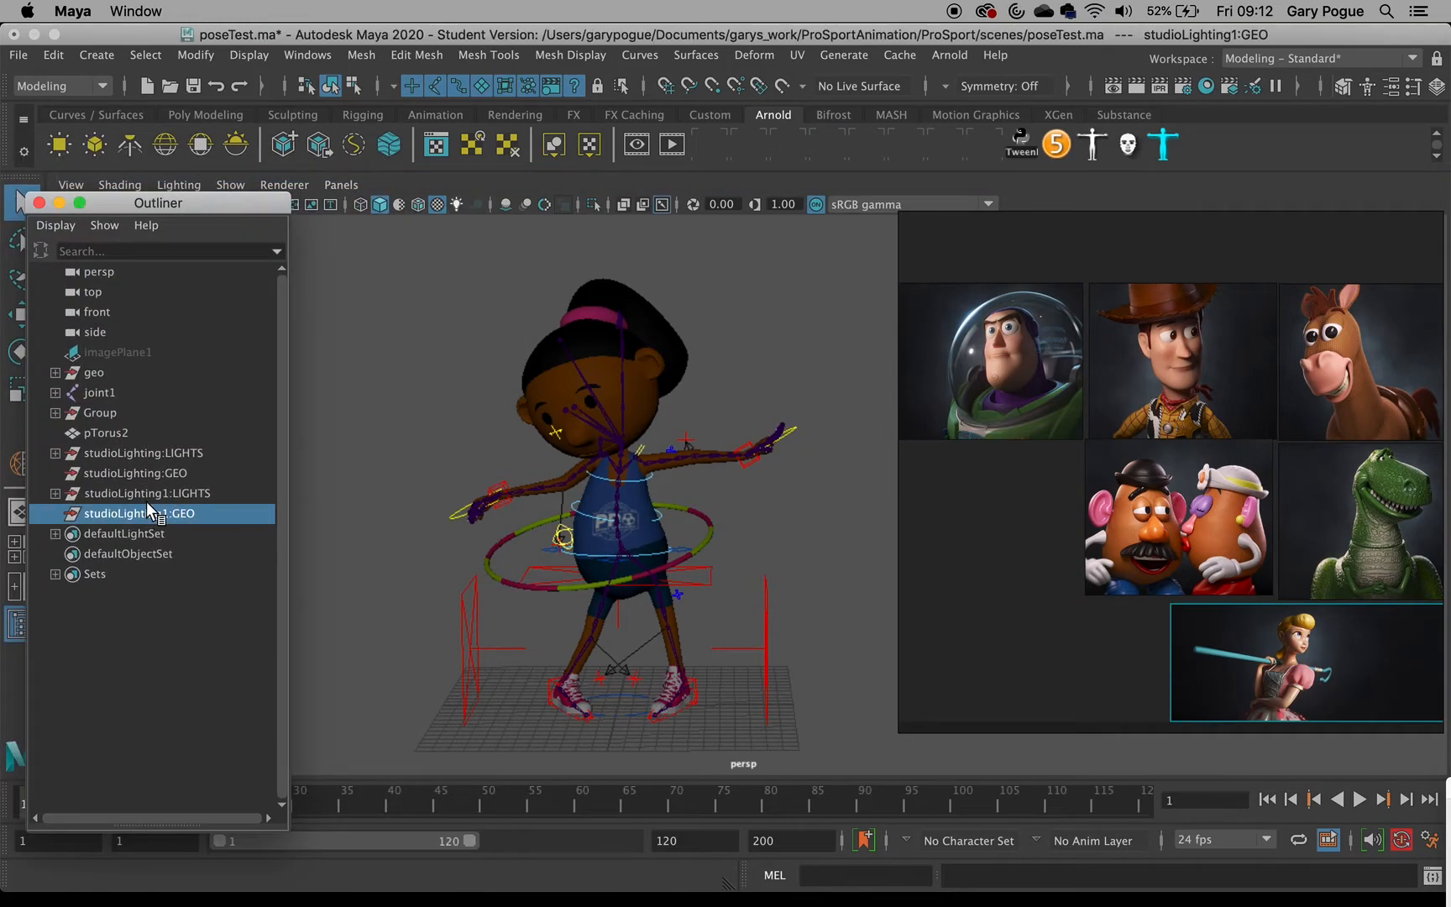
click(156, 494)
click(111, 514)
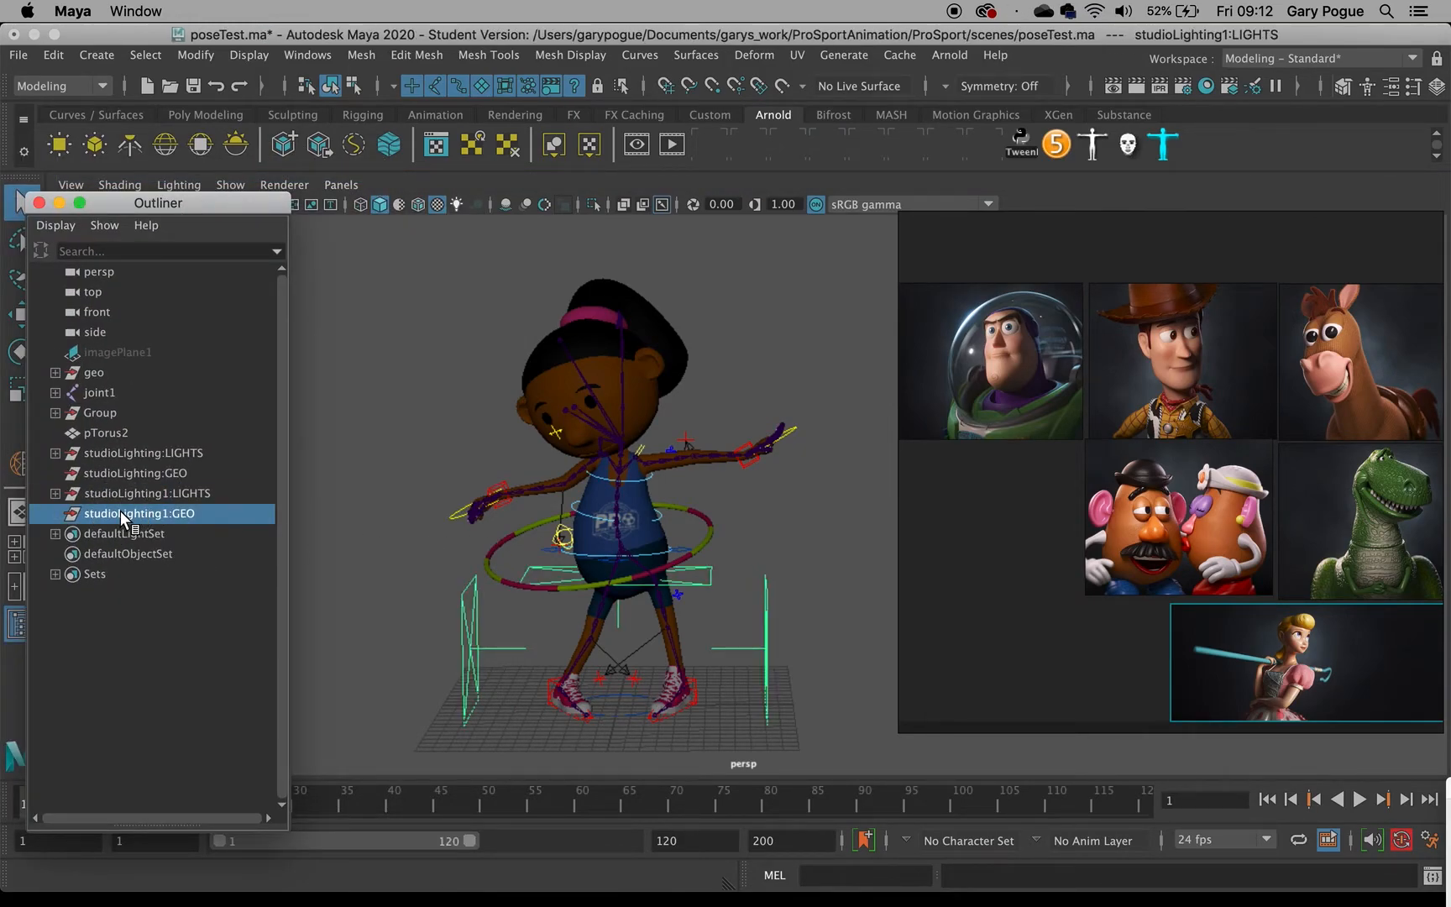
key(Delete)
- Scale the studioLighting1:LIGHTS group up uniformly so the area lights surround the character, undoing the extra stretch along X
click(121, 495)
key(r)
drag(617, 707, 1043, 746)
scroll(635, 584, down, 2)
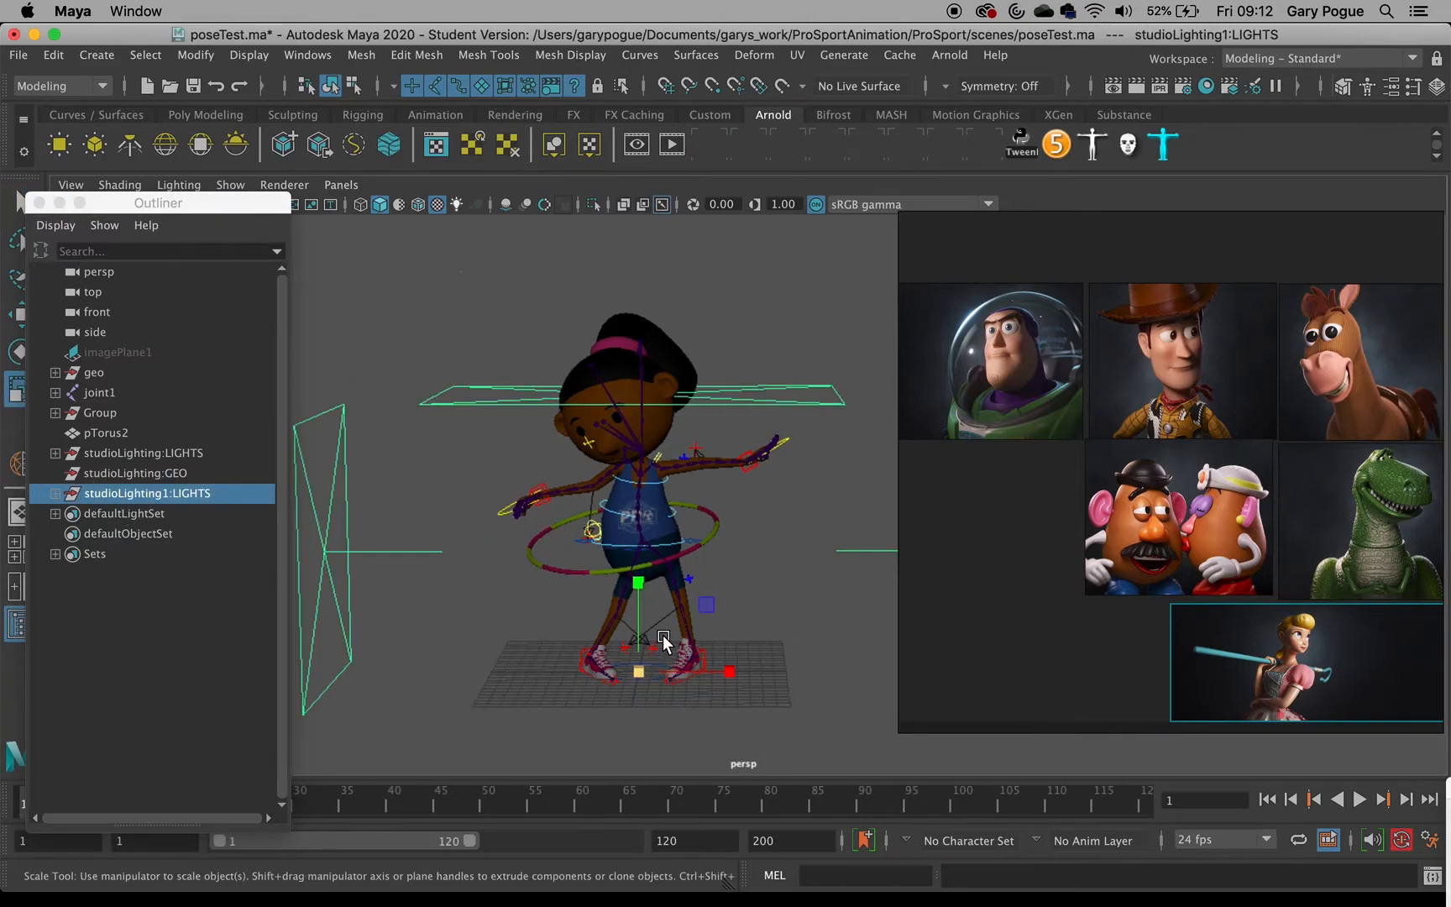
scroll(664, 643, down, 5)
drag(683, 601, 887, 601)
drag(773, 601, 767, 606)
key(super+z)
- Try to move the PureRef reference board clear of the light rig
drag(923, 279, 1022, 291)
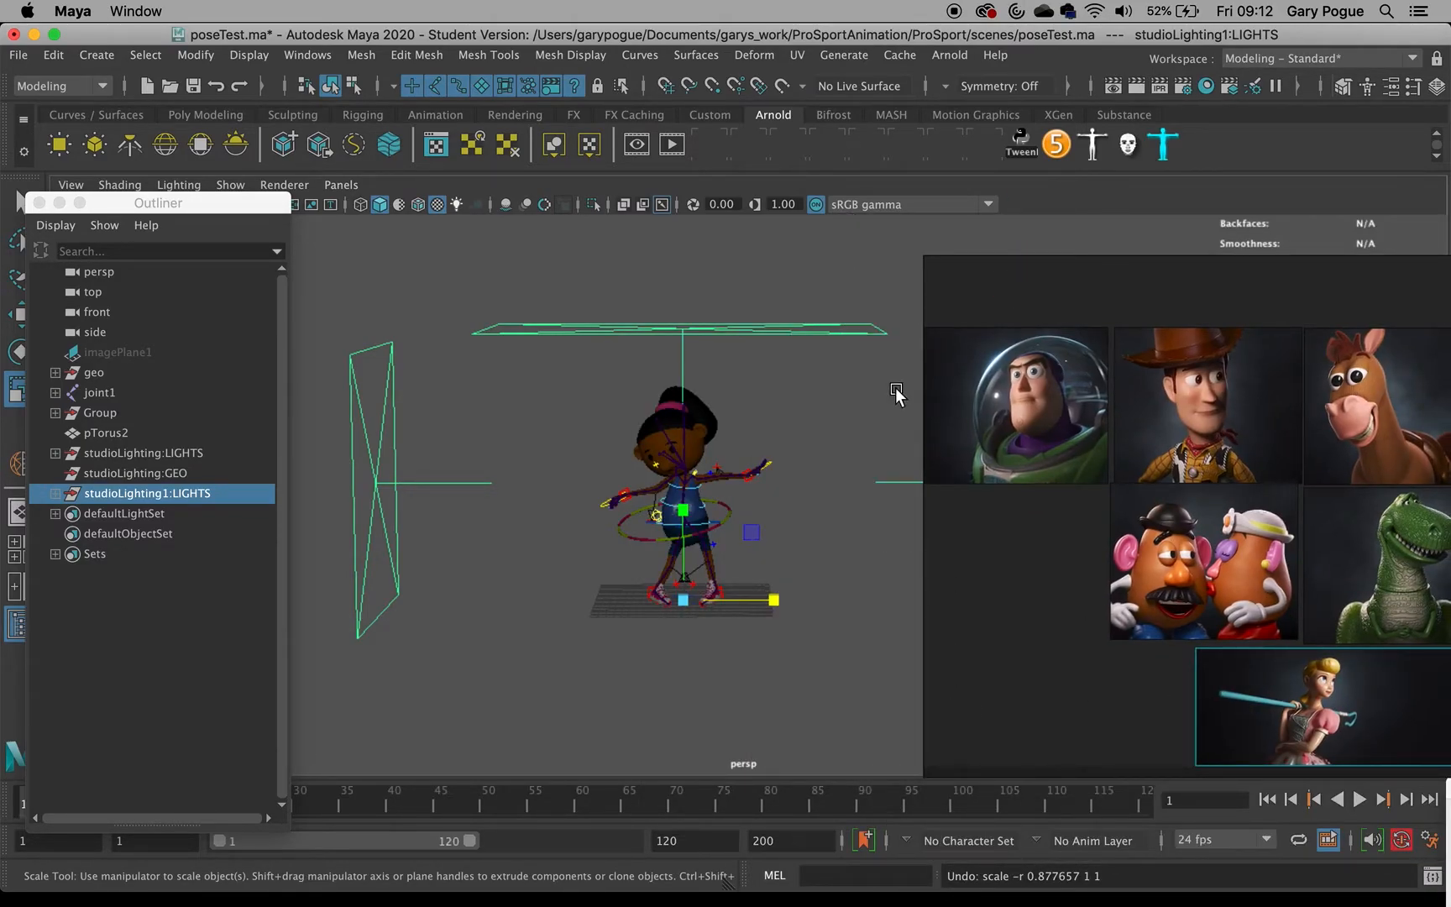
drag(1105, 317, 1142, 301)
drag(956, 279, 883, 353)
double_click(1212, 558)
double_click(1211, 559)
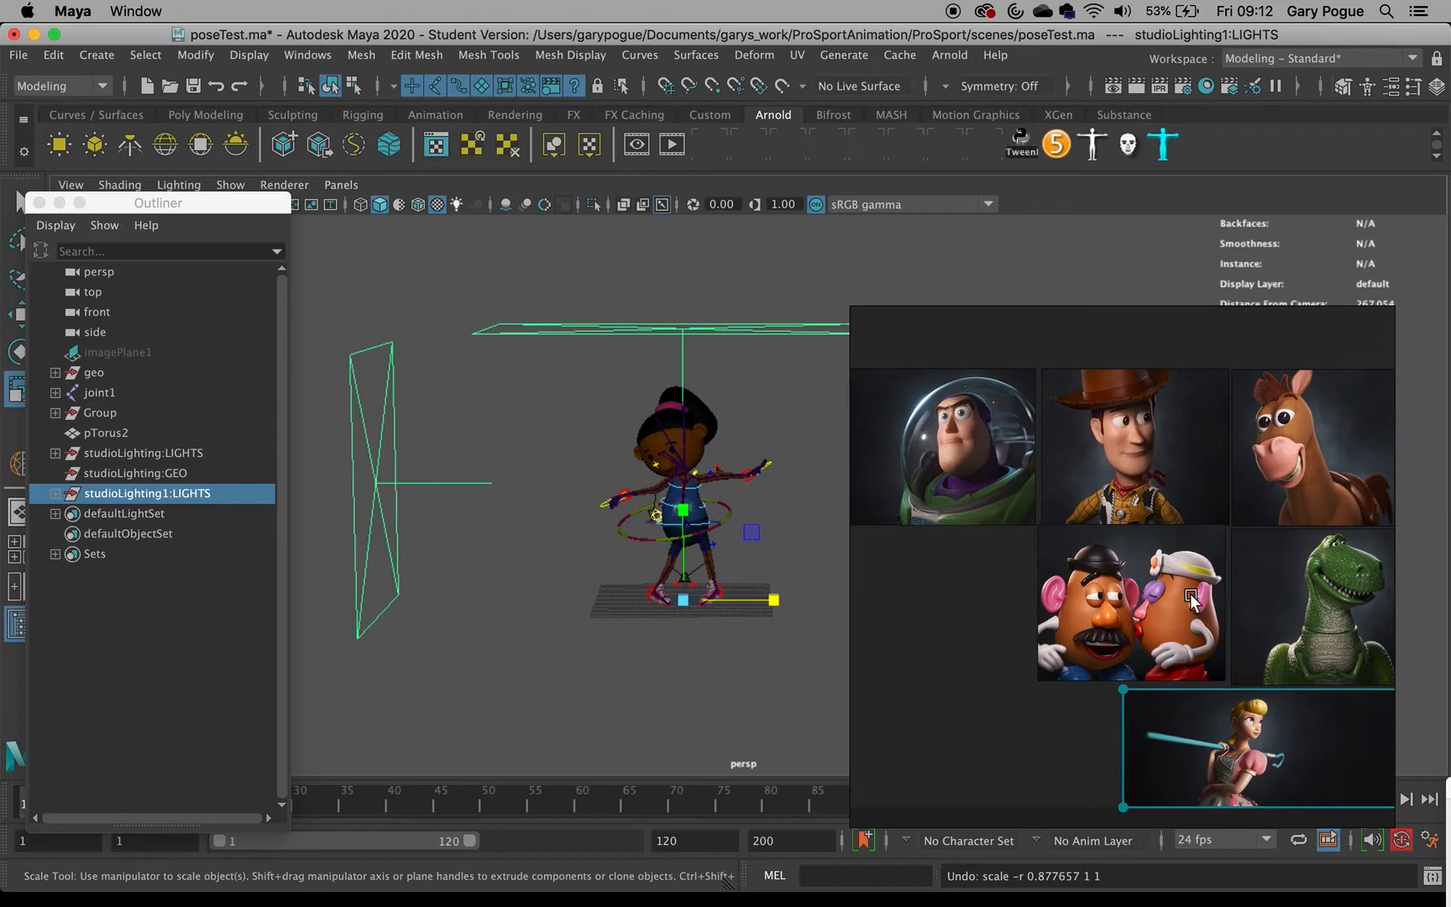
drag(896, 342, 1006, 408)
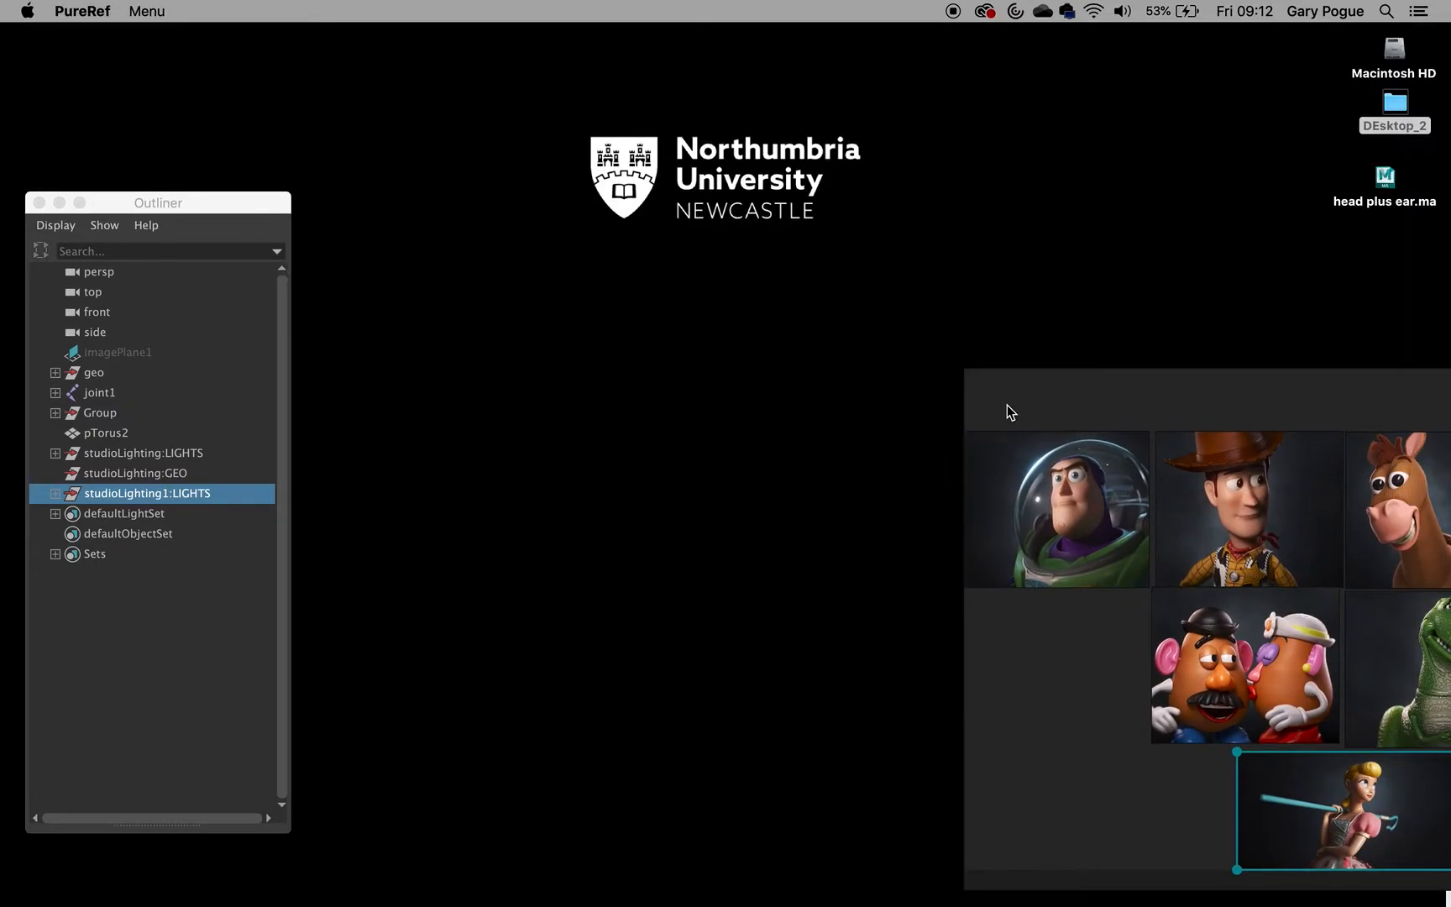
- Check PureRef's basic controls in its help window and close it
click(1116, 398)
key(h)
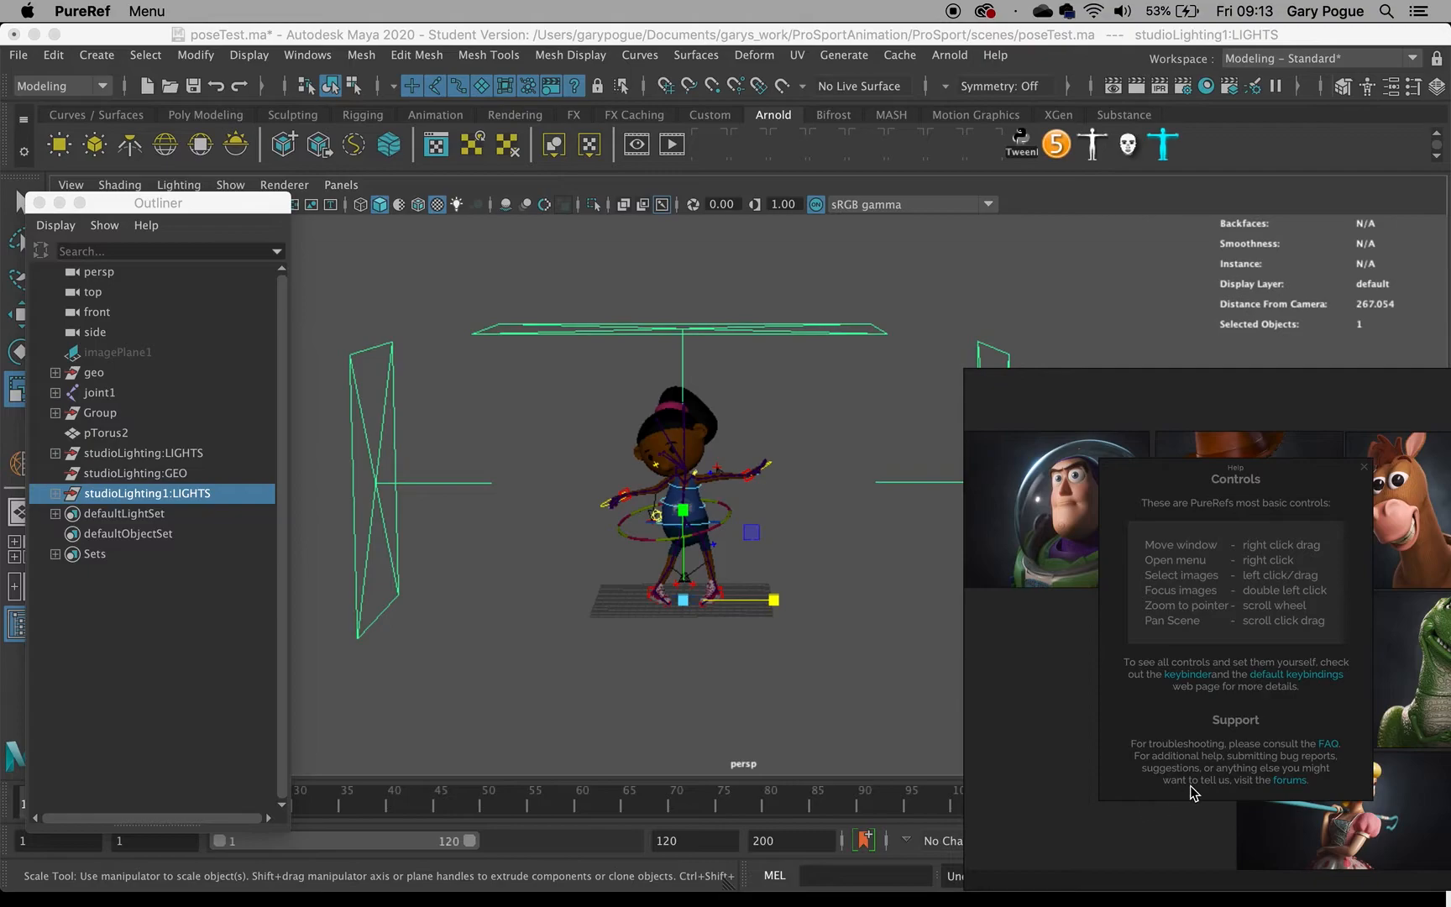
click(1363, 467)
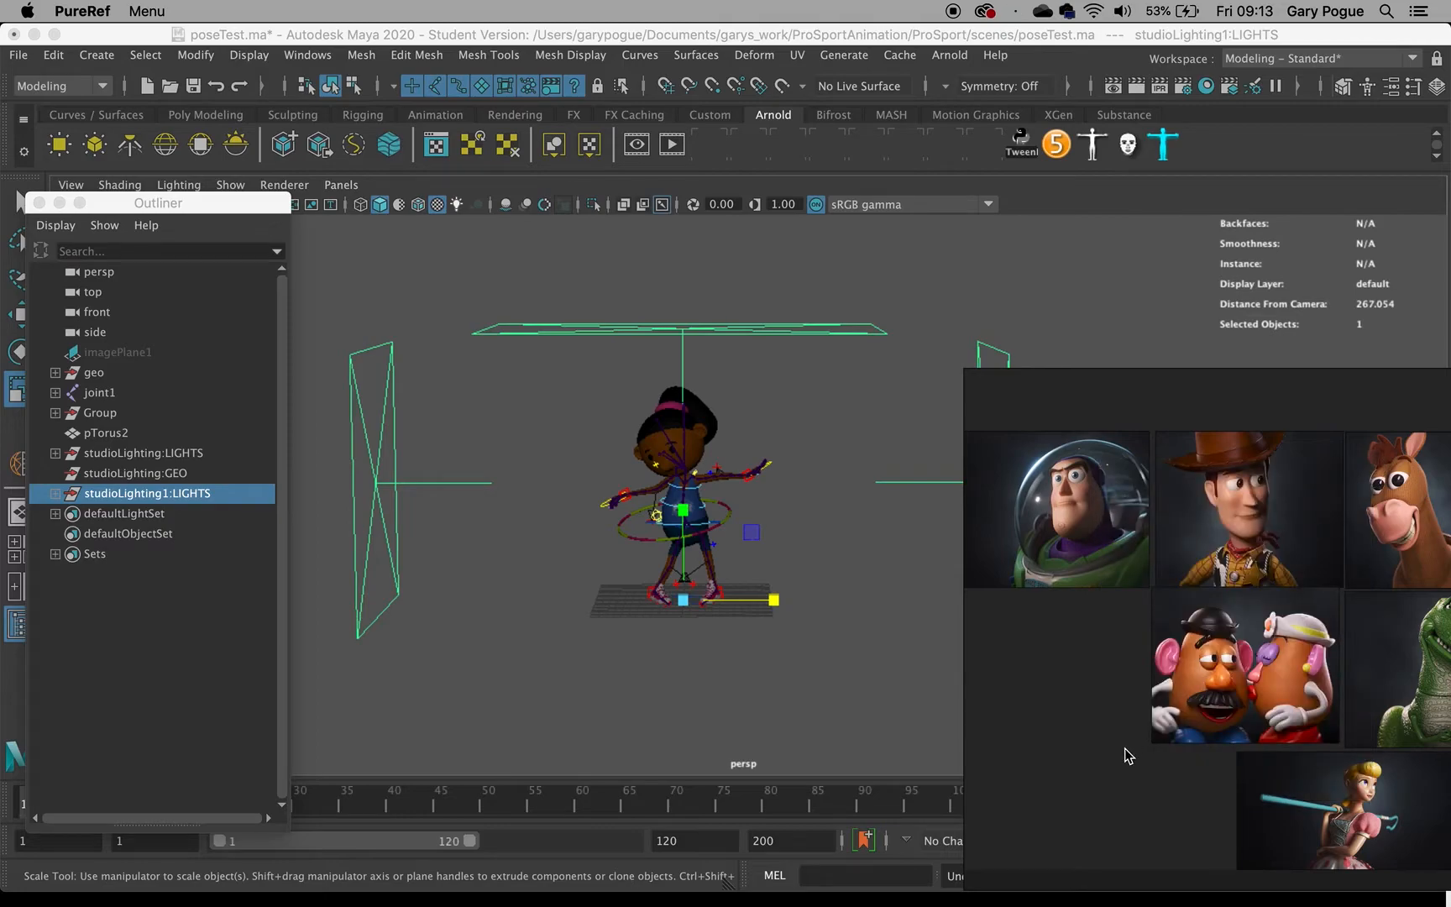
- Hide PureRef so the full Maya viewport is uncovered
mouse_move(979, 904)
right_click(724, 865)
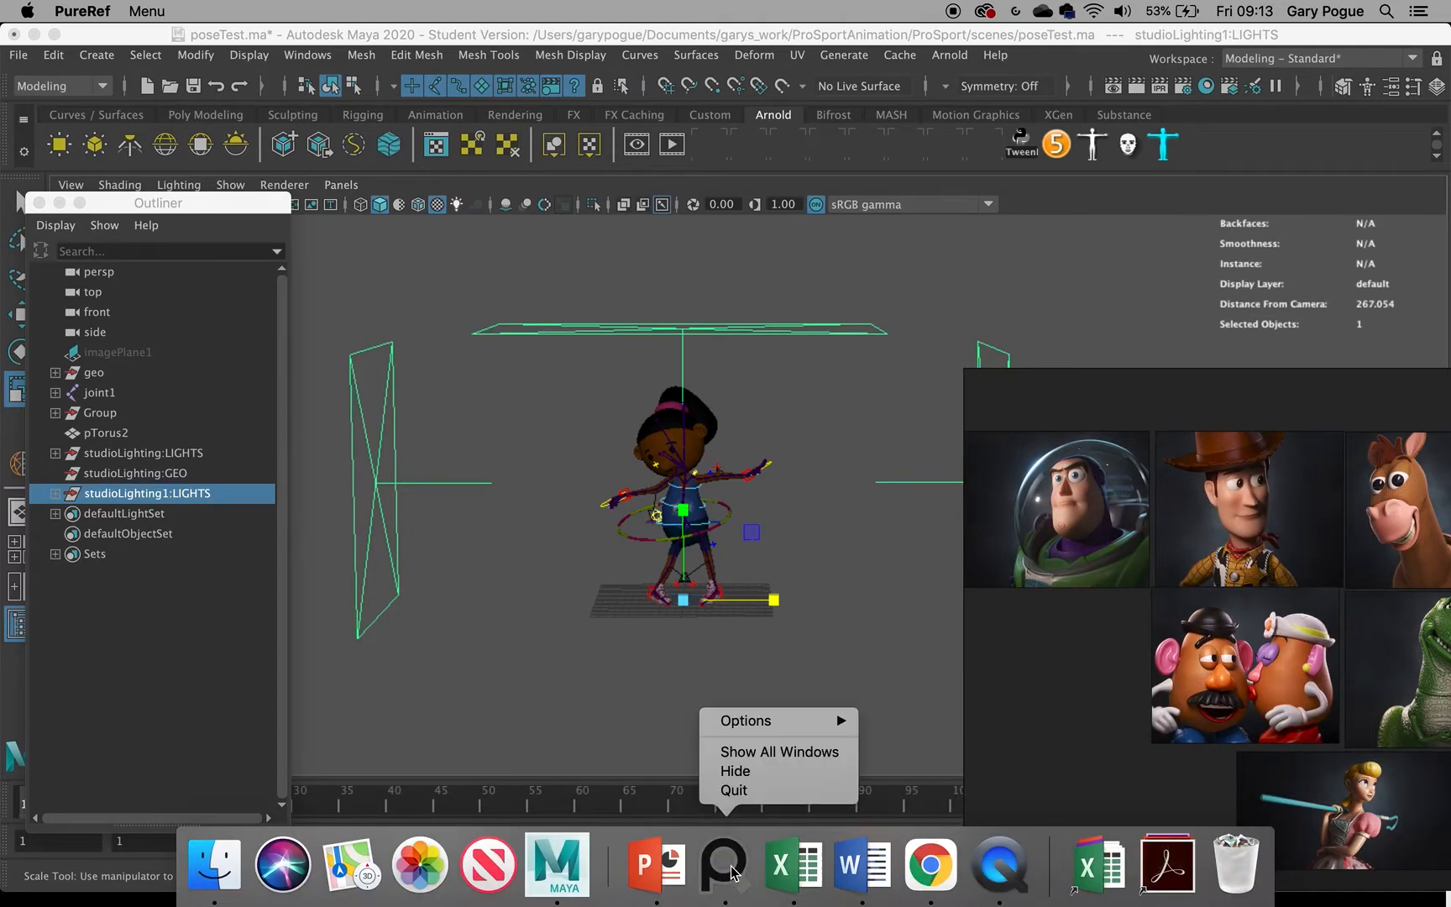
click(745, 772)
- Select the right area light and open the ramp connected to its Color in the Attribute Editor
alt+middle_drag(878, 563, 969, 560)
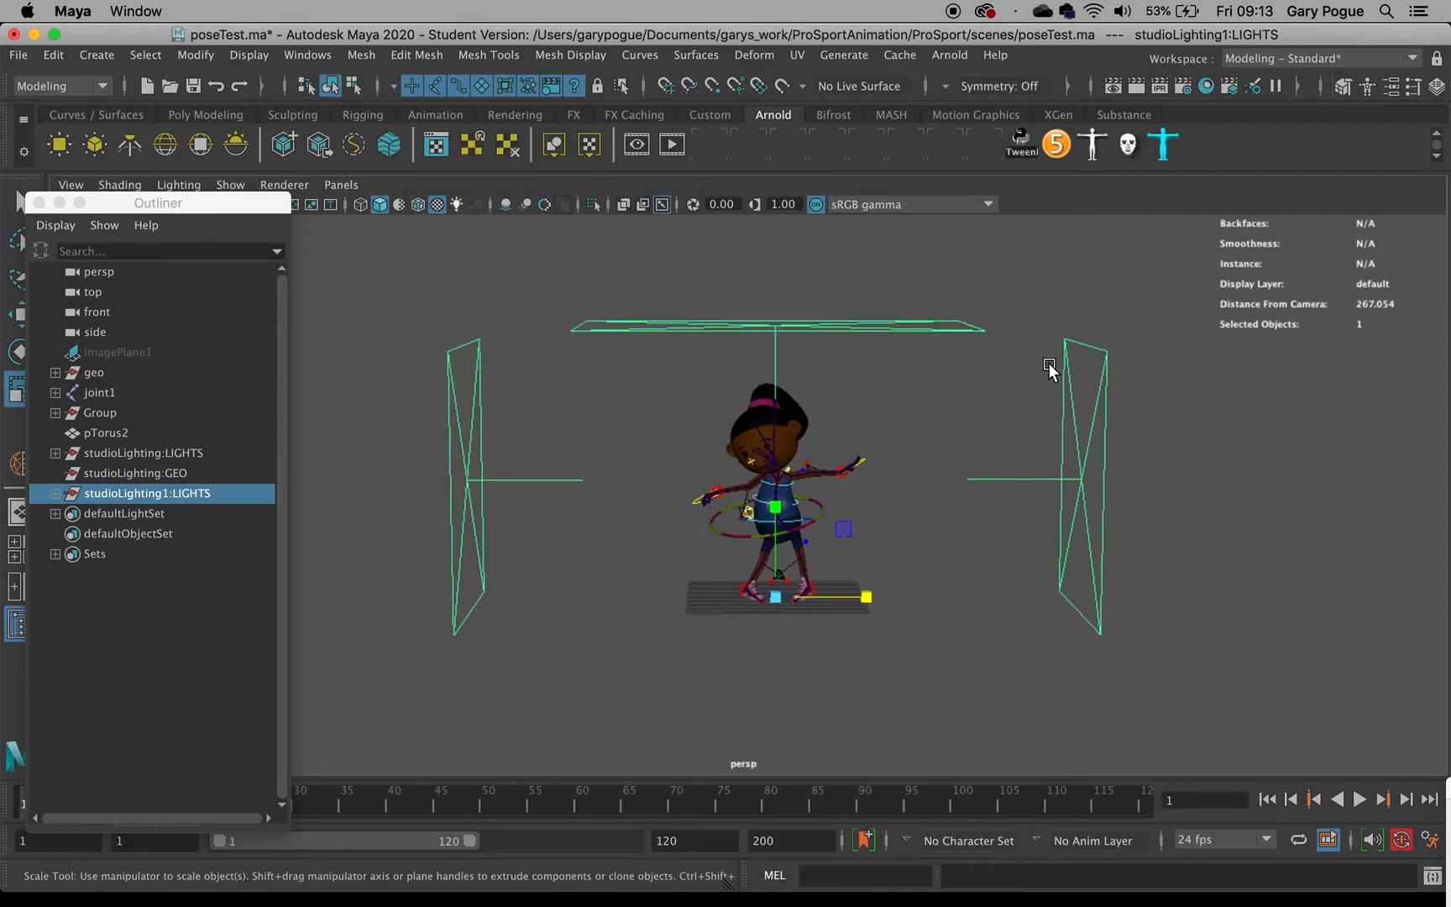
drag(1049, 369, 1156, 534)
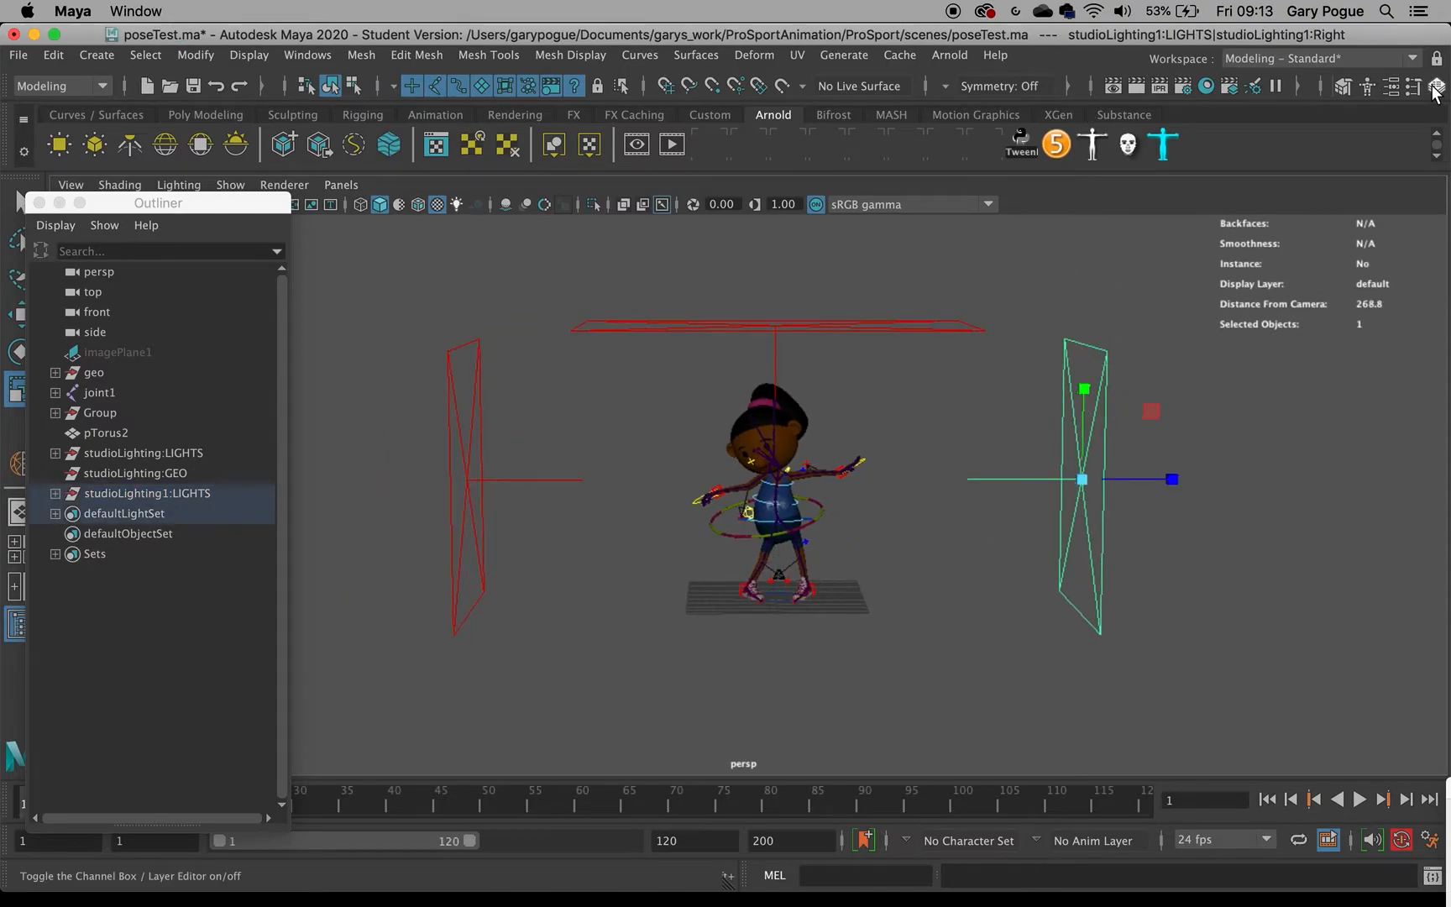
click(1393, 88)
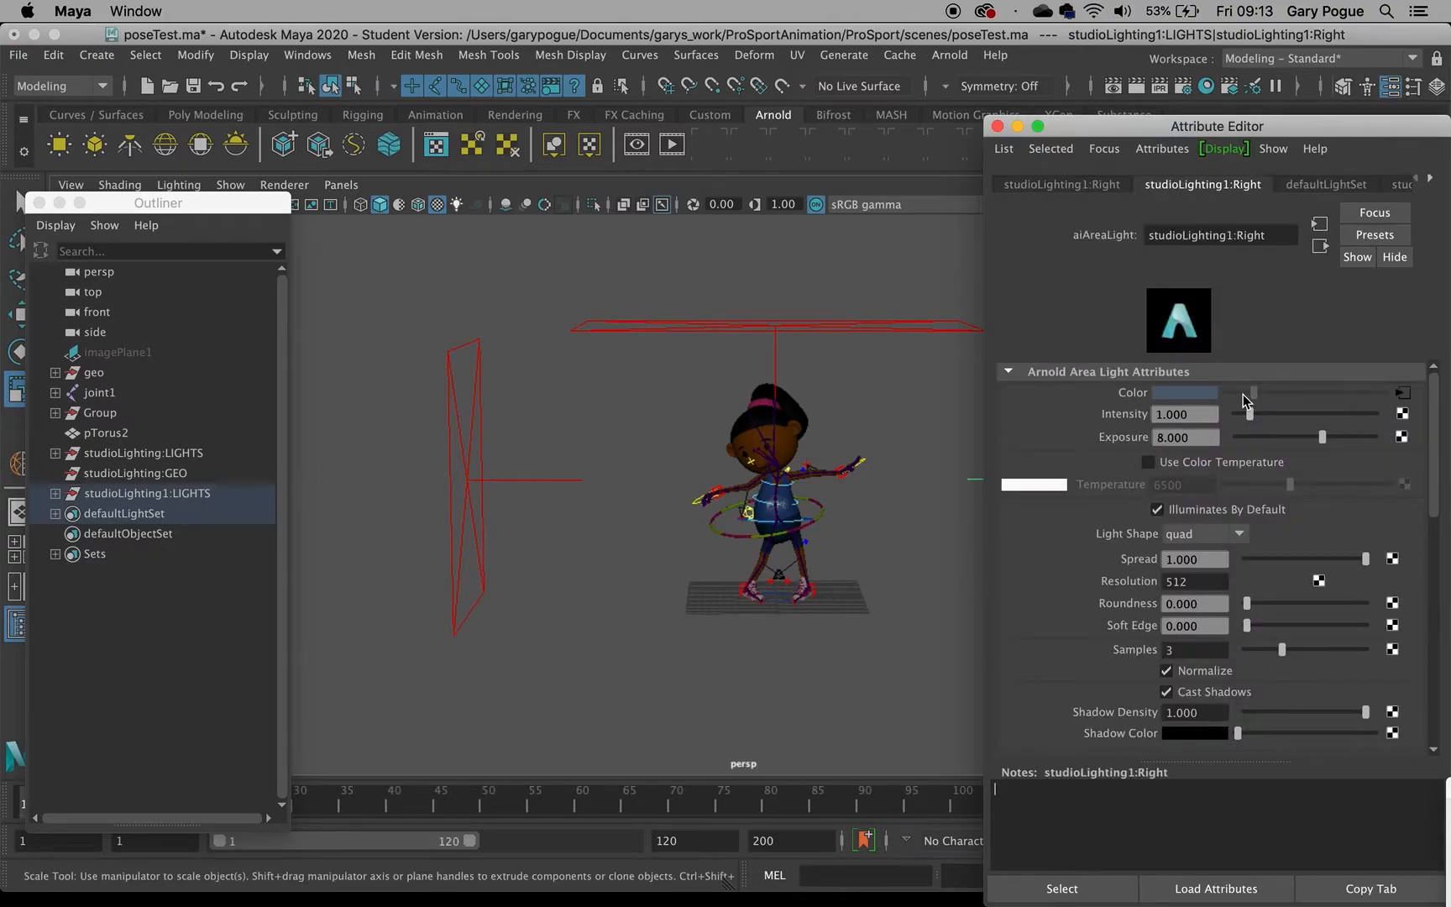
alt+middle_drag(868, 445, 719, 435)
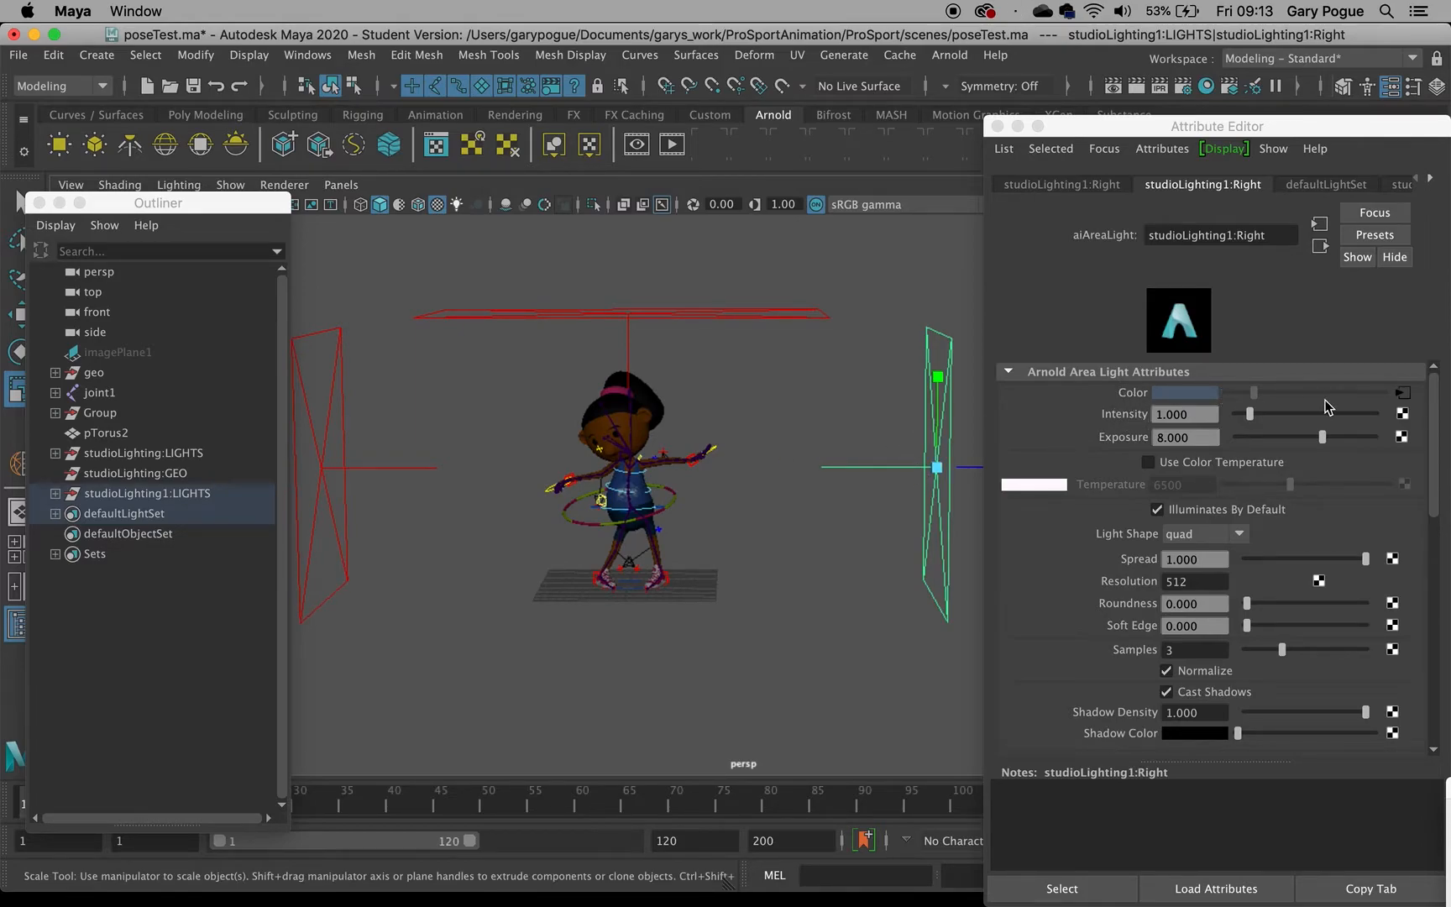
click(1404, 393)
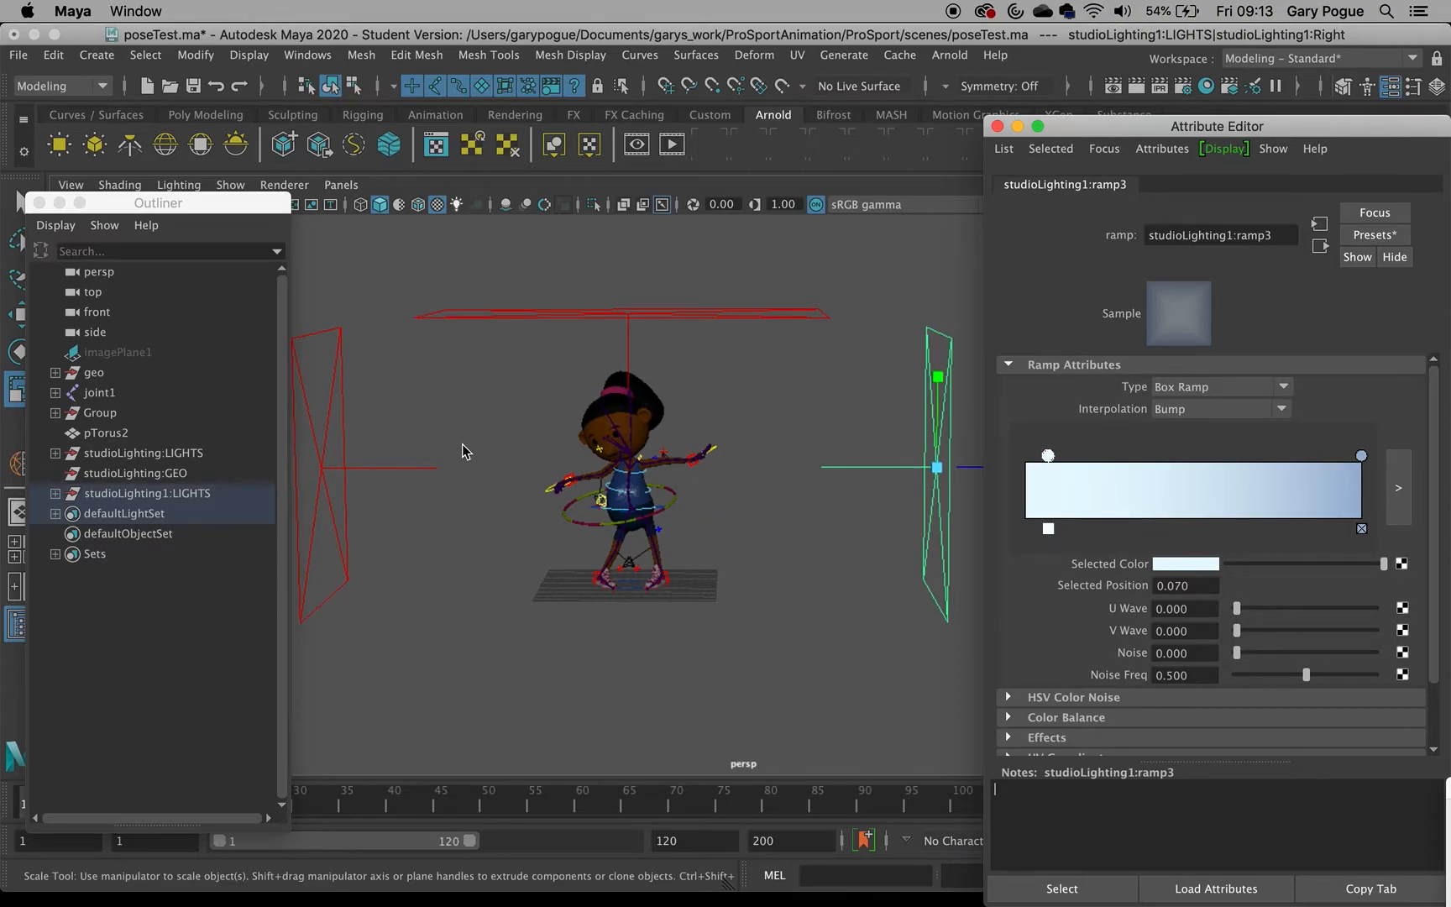
- Check the color ramps connected to the left and top area lights
click(320, 467)
click(1402, 392)
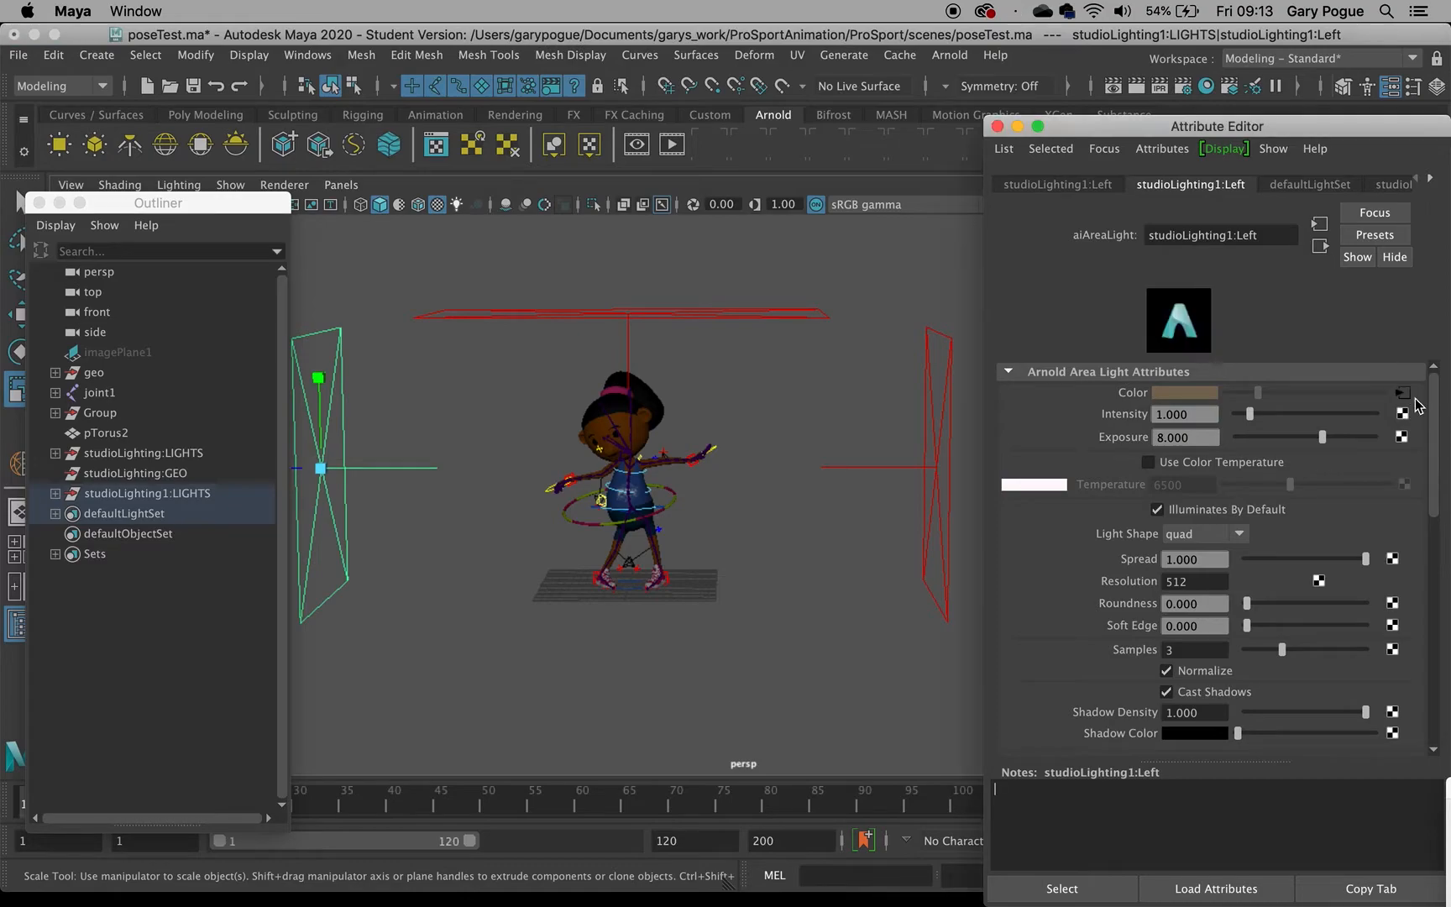
click(626, 312)
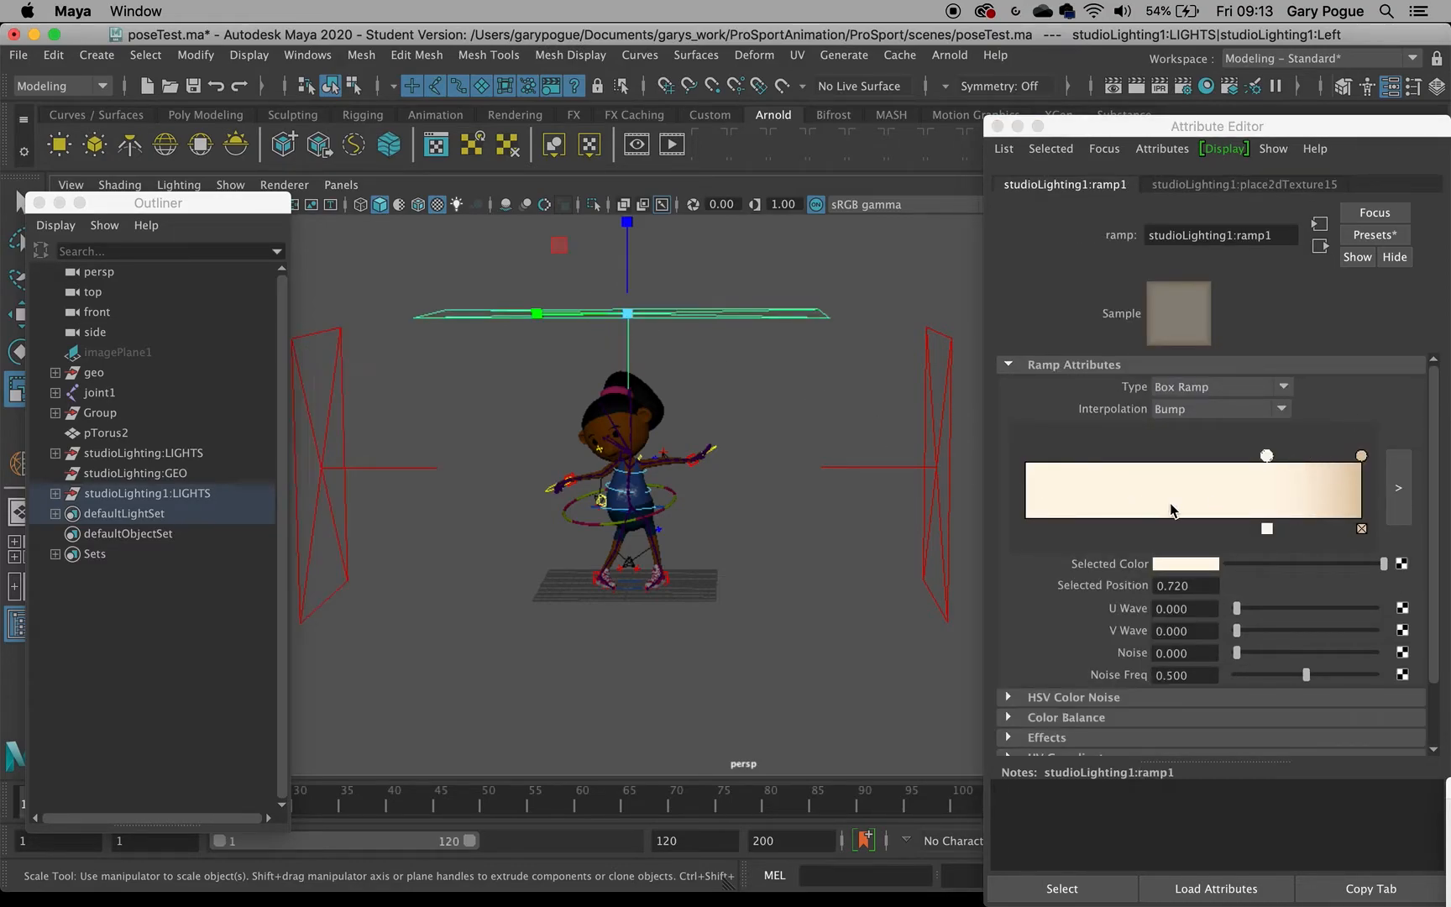
click(1408, 394)
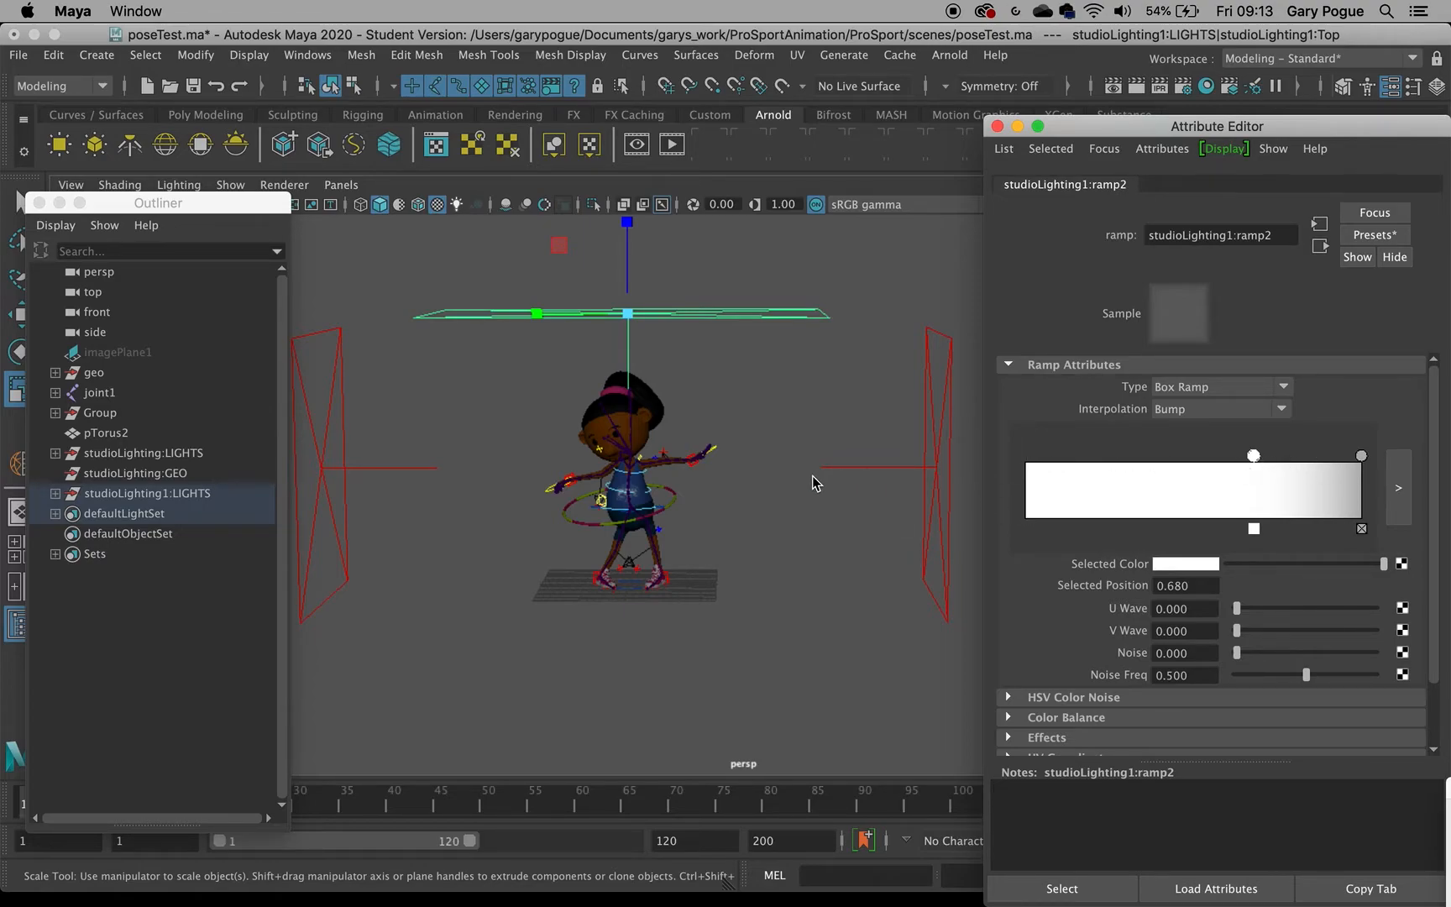
- Lower the Arnold render sampling to Camera (AA) 3 and Diffuse 2 in the Render Settings
alt+drag(802, 487, 716, 422)
scroll(717, 421, up, 5)
scroll(729, 412, down, 3)
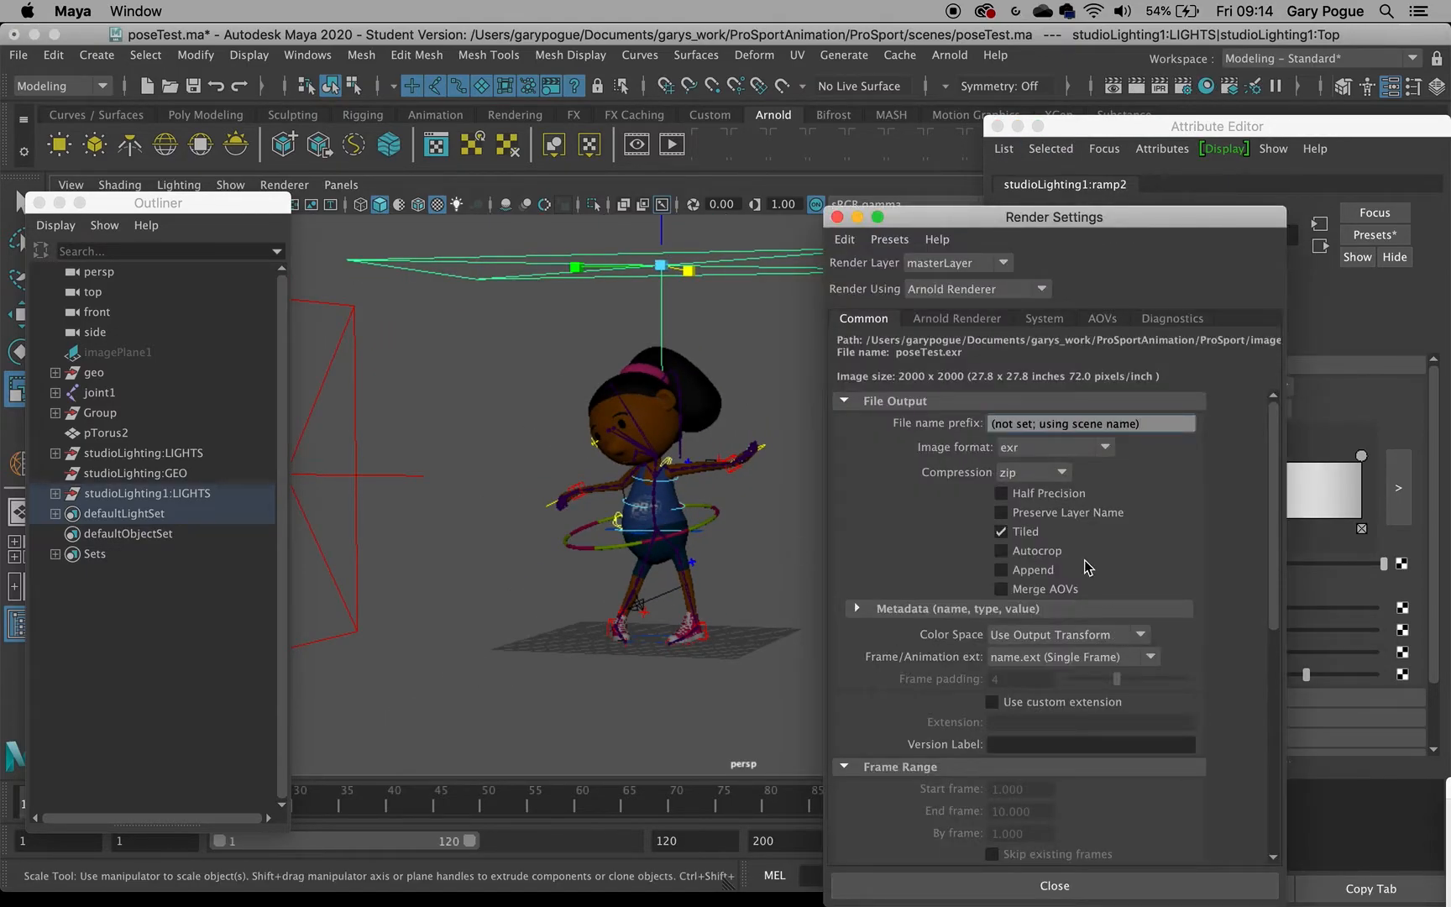
click(955, 318)
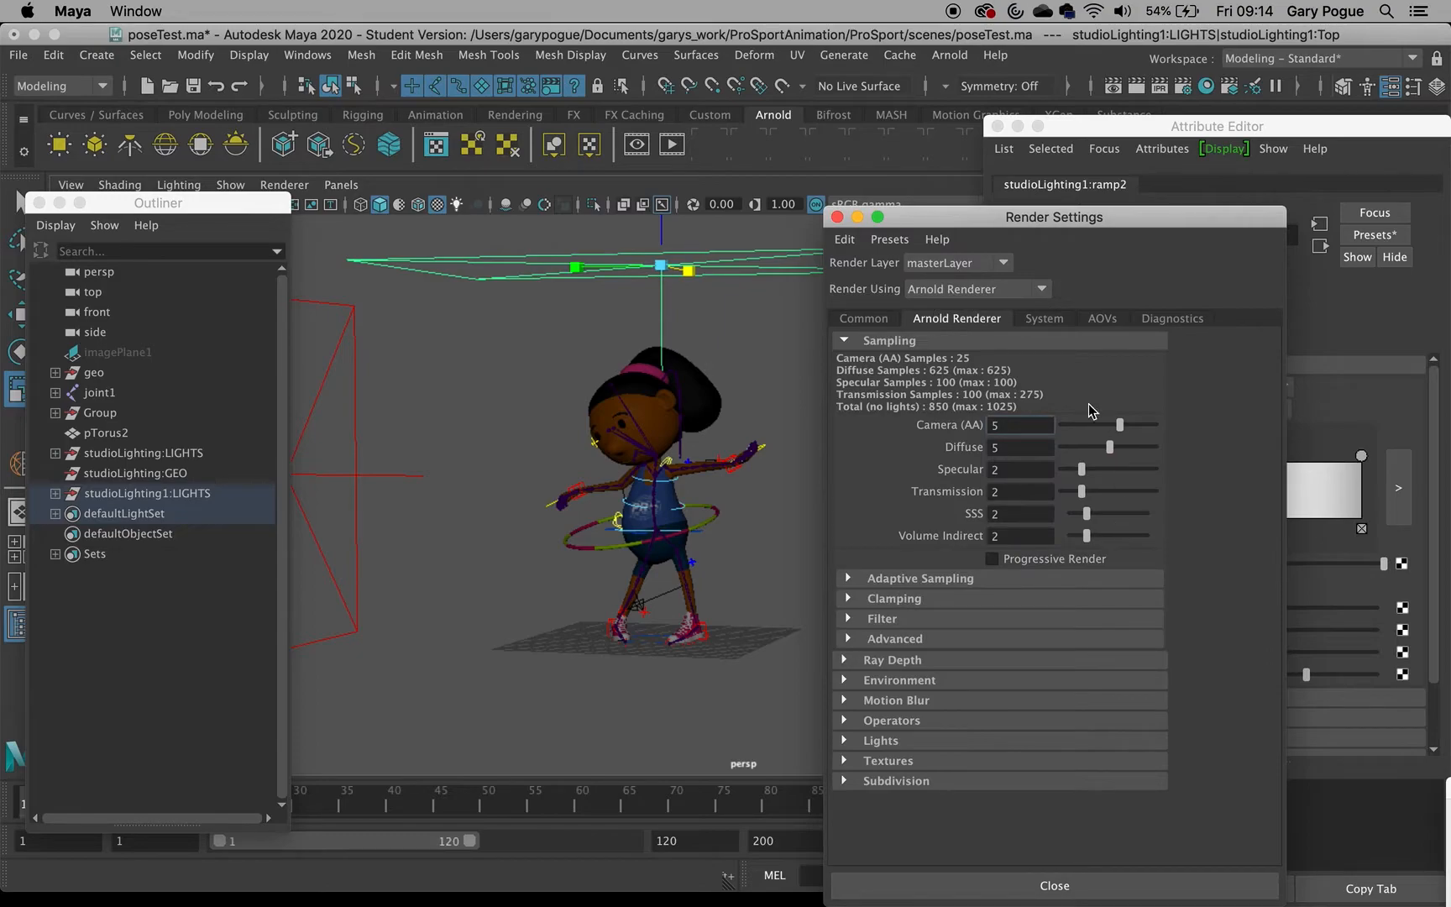
drag(1120, 425, 1081, 453)
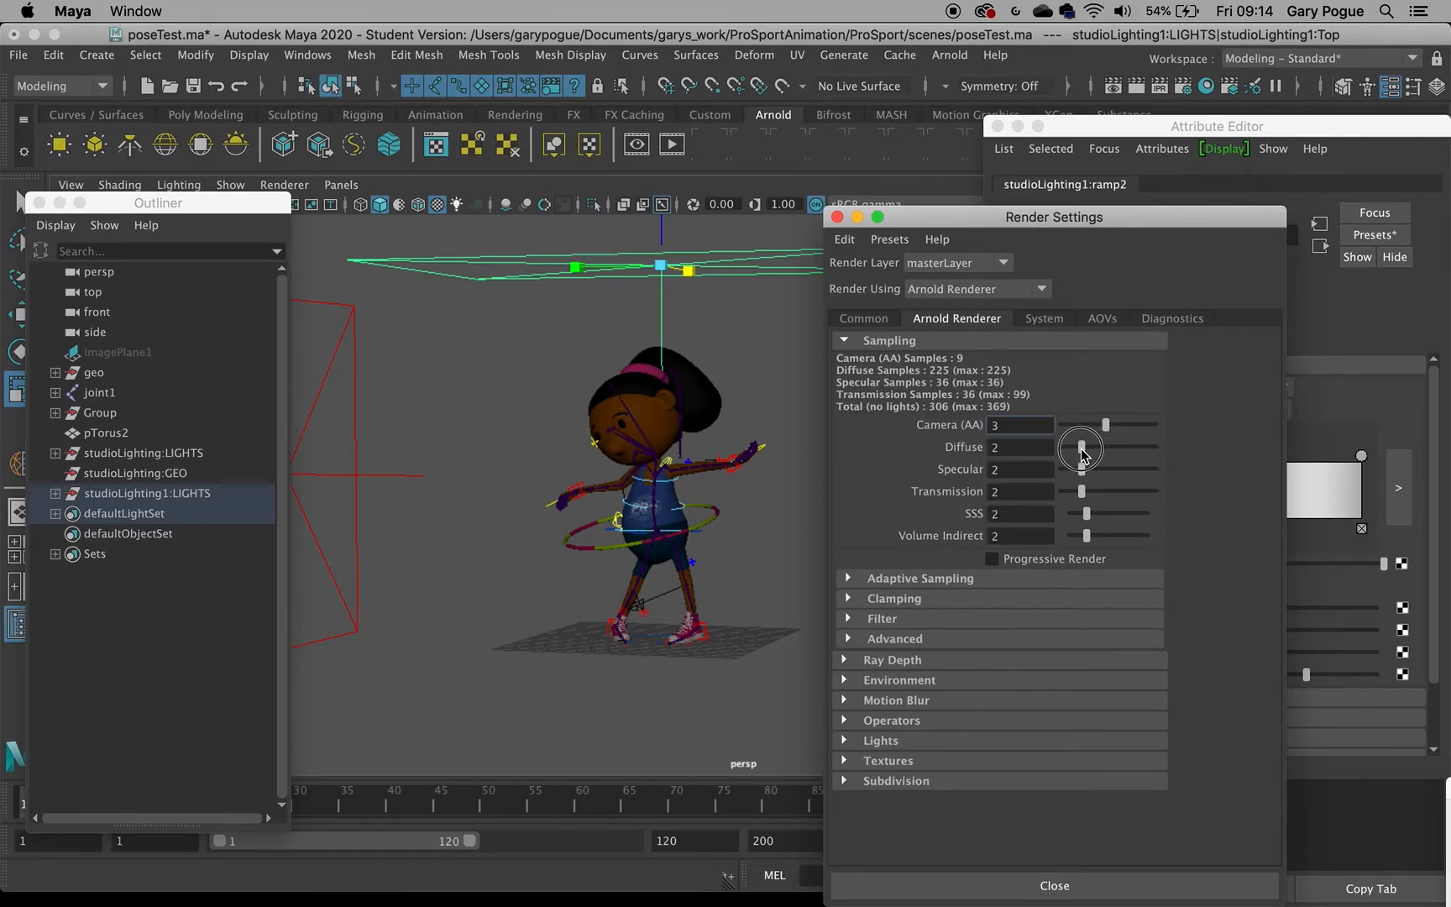
- Try a custom render image width of 1000 pixels in the common Render Settings
click(860, 319)
scroll(1004, 681, down, 6)
click(1033, 669)
text(1000)
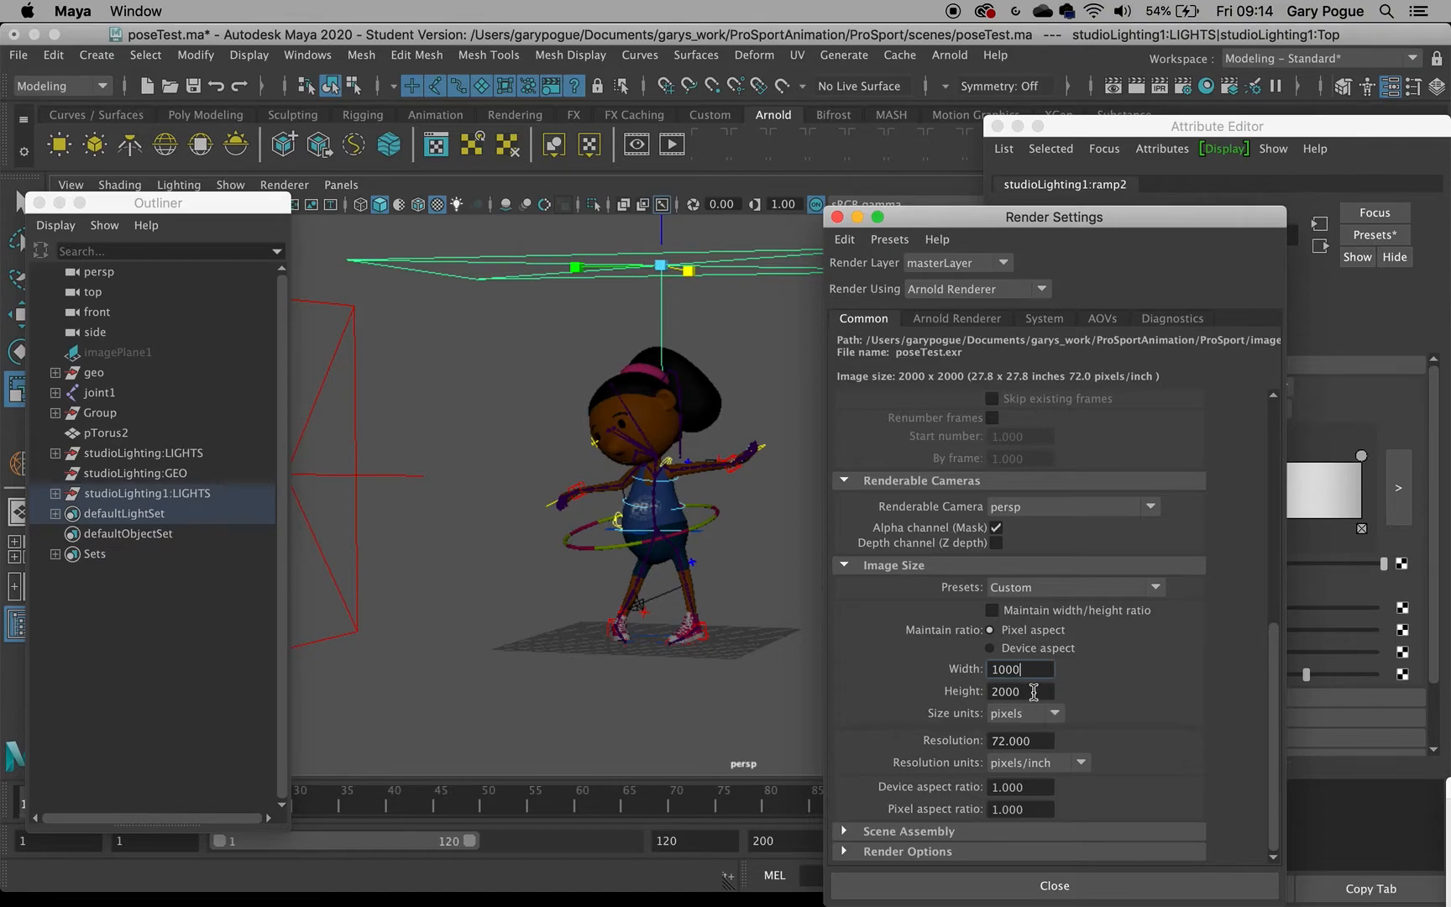
click(1033, 691)
double_click(1035, 669)
- Set the render image size to the HD_540 preset
click(1094, 587)
scroll(1069, 713, down, 5)
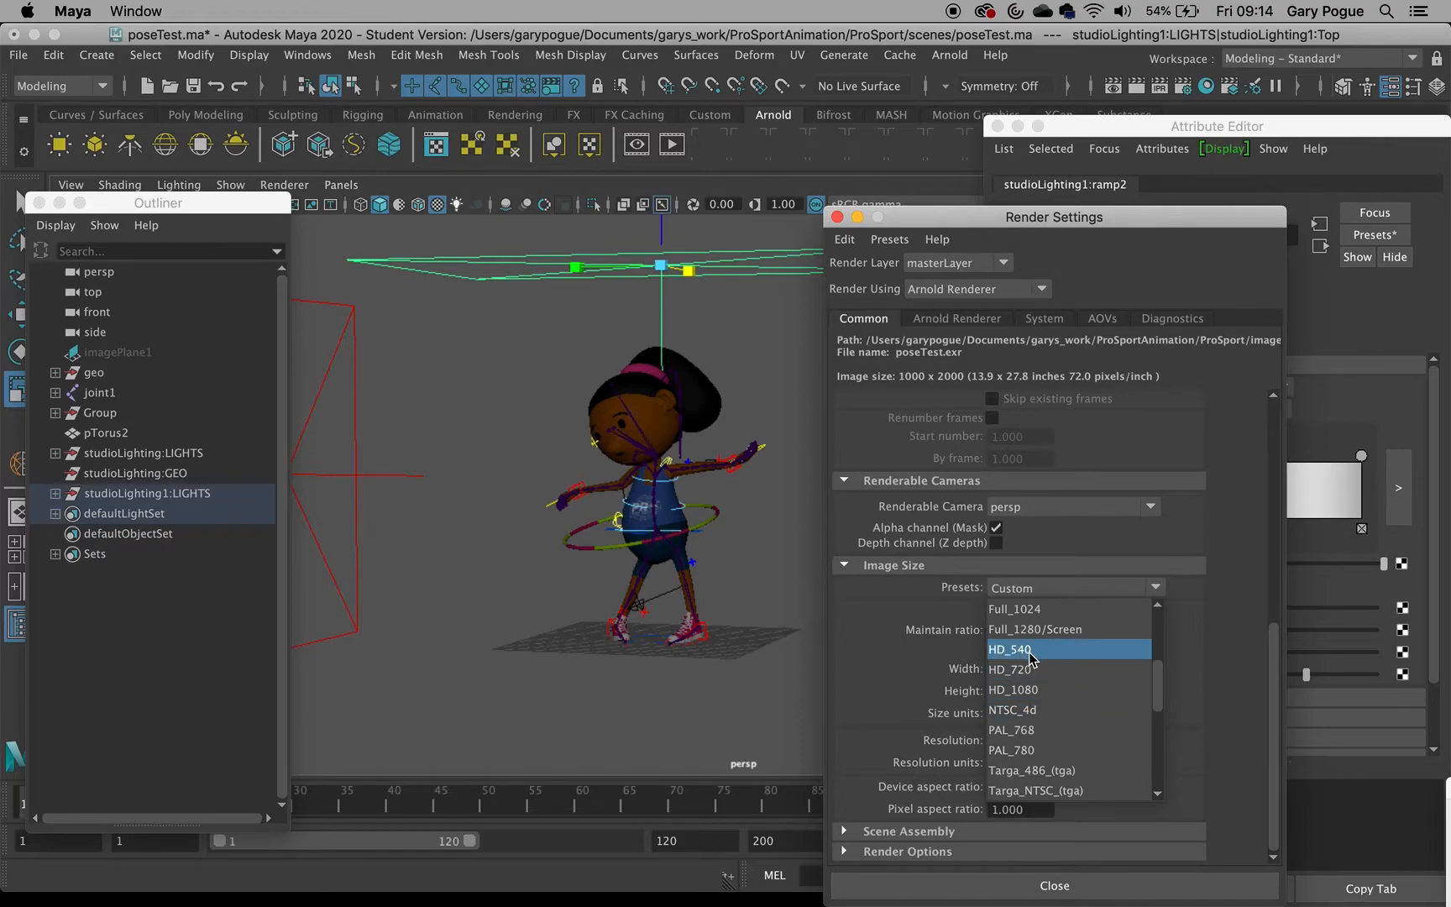
click(1053, 654)
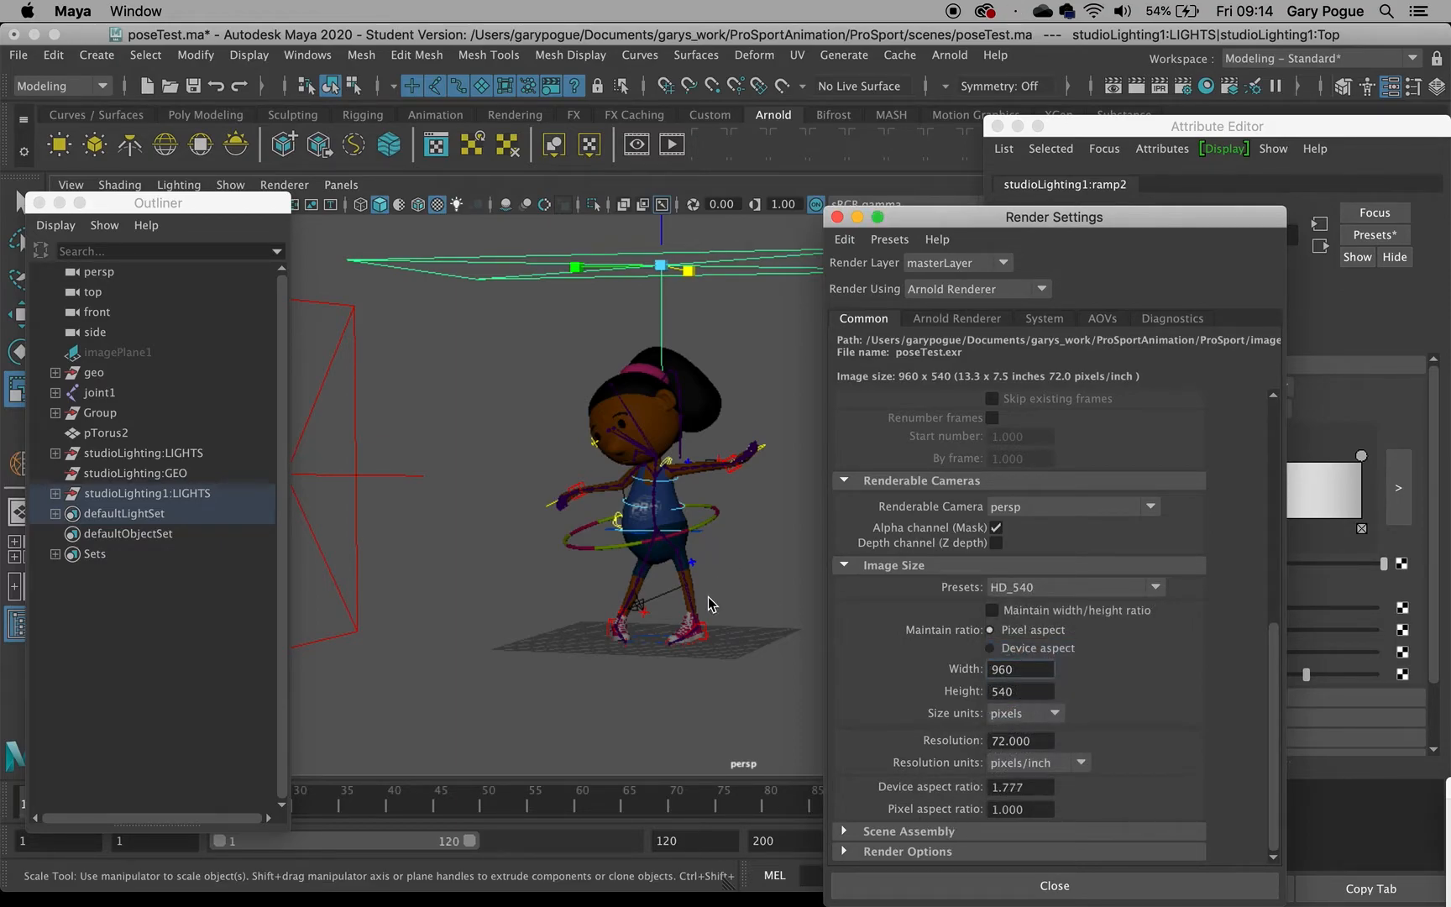
- Shift the Outliner aside and create a new camera in the scene
drag(233, 204, 253, 180)
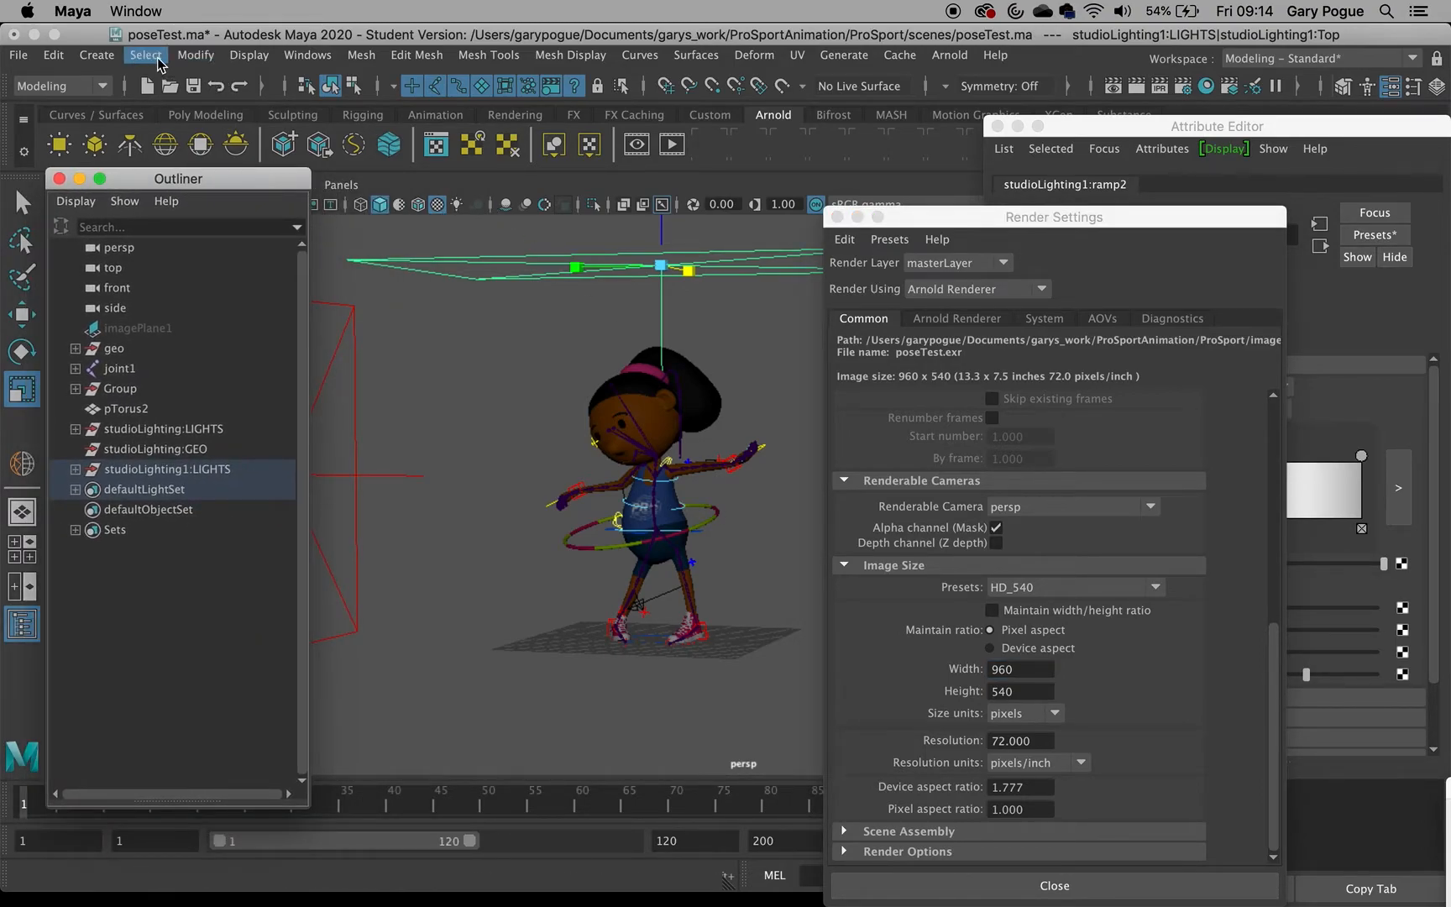
click(96, 55)
mouse_move(269, 199)
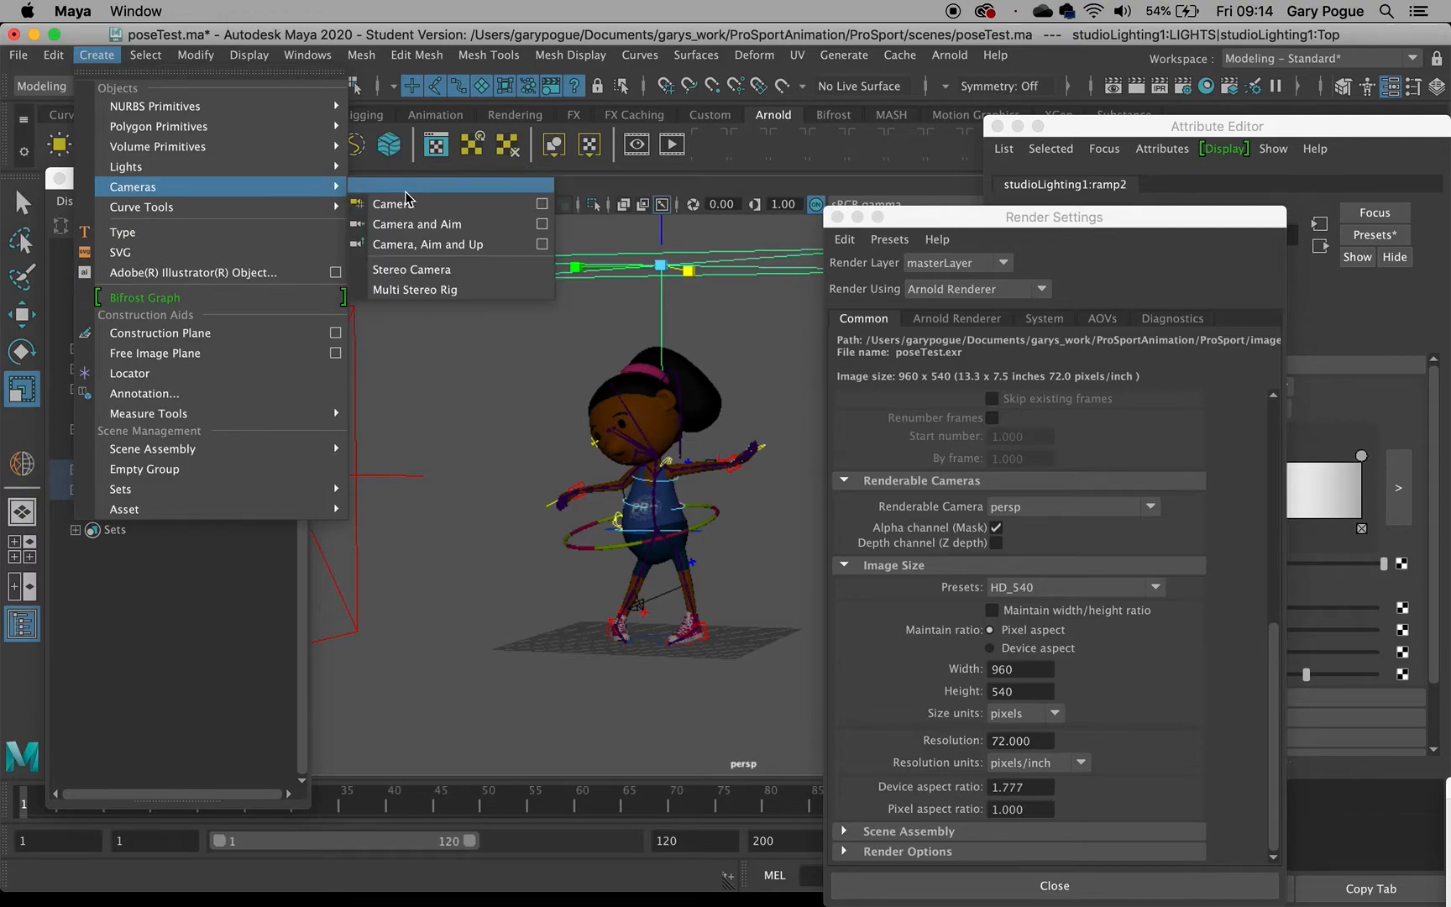
click(420, 193)
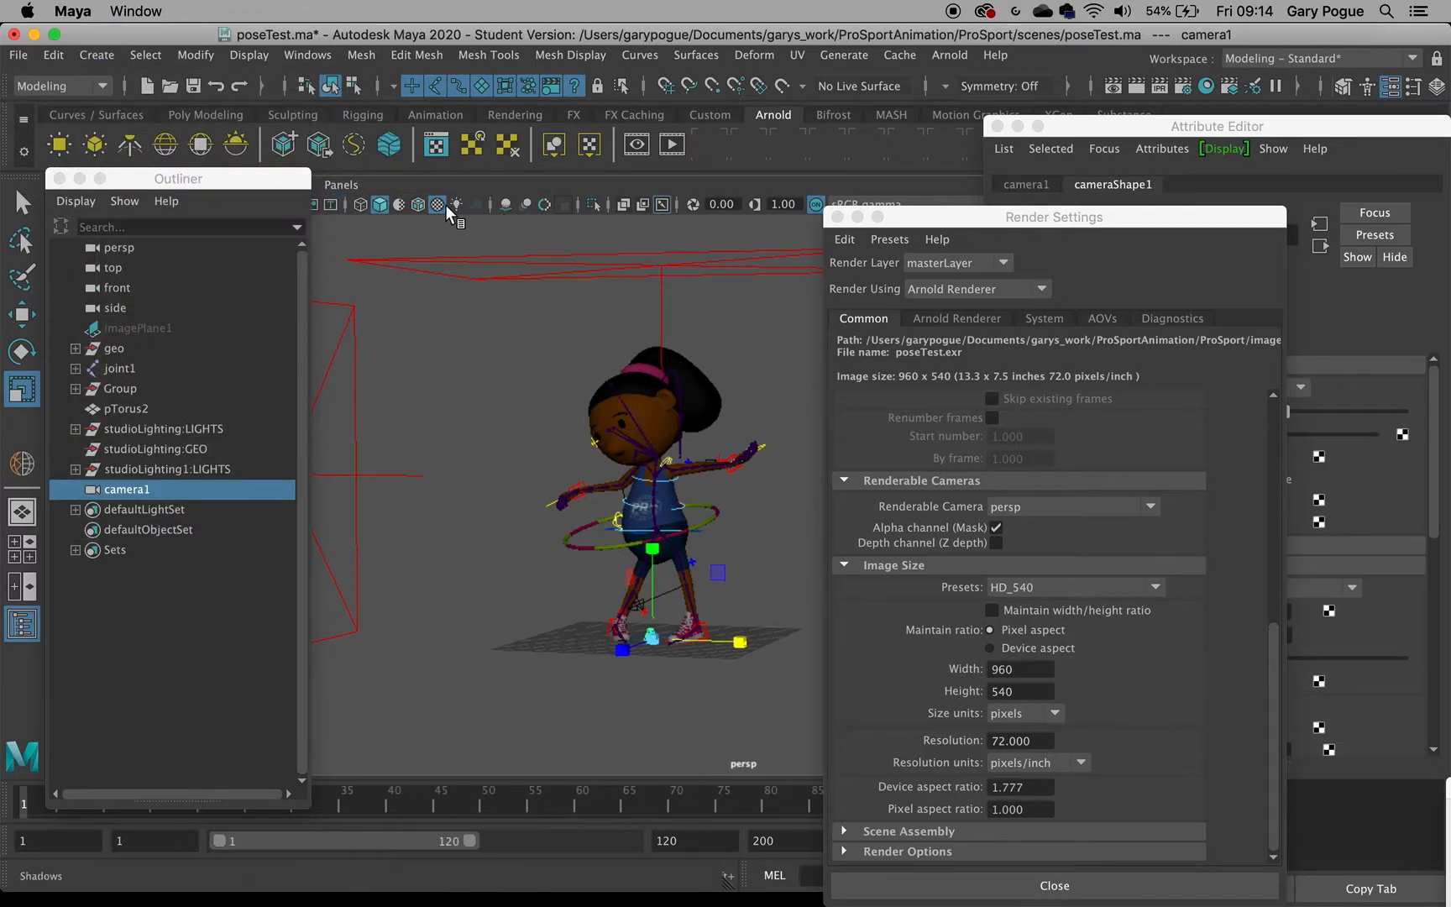
- Look through camera1 in the viewport and close the Outliner and Render Settings
click(341, 184)
click(579, 206)
scroll(689, 453, down, 10)
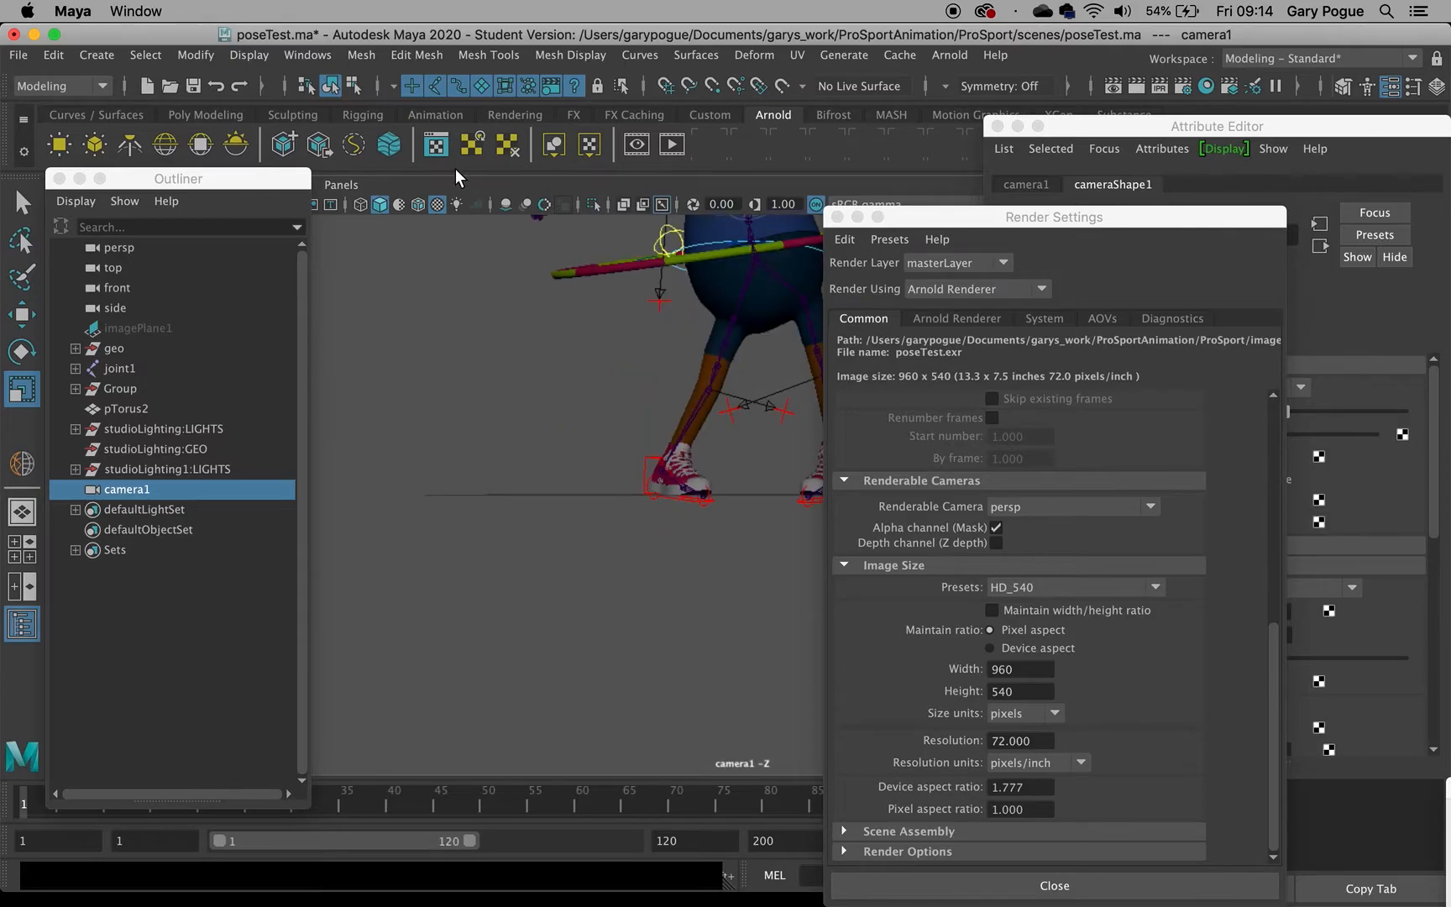
click(59, 178)
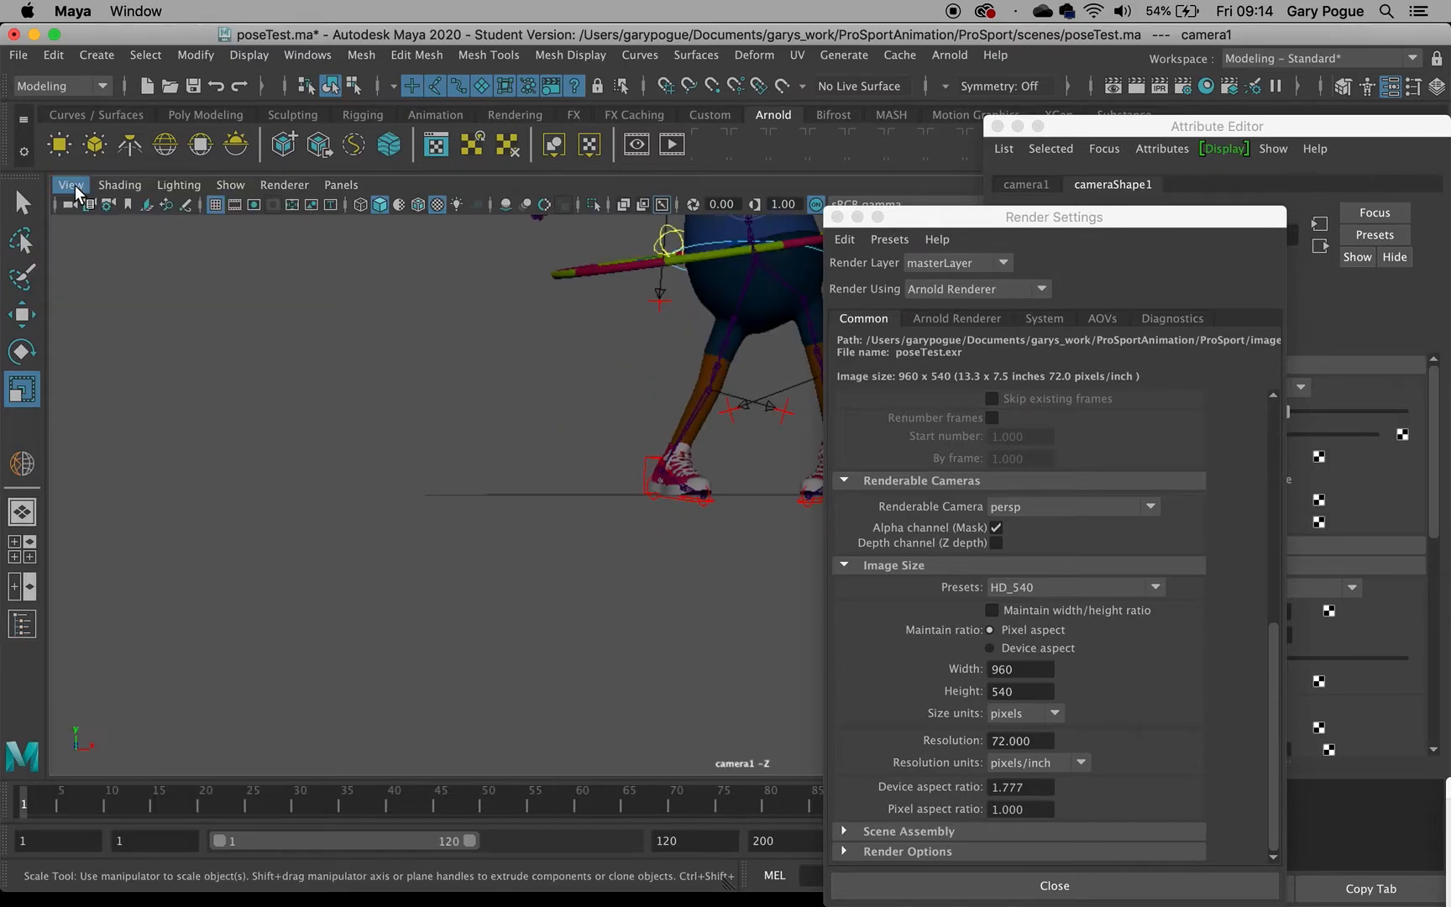
click(838, 217)
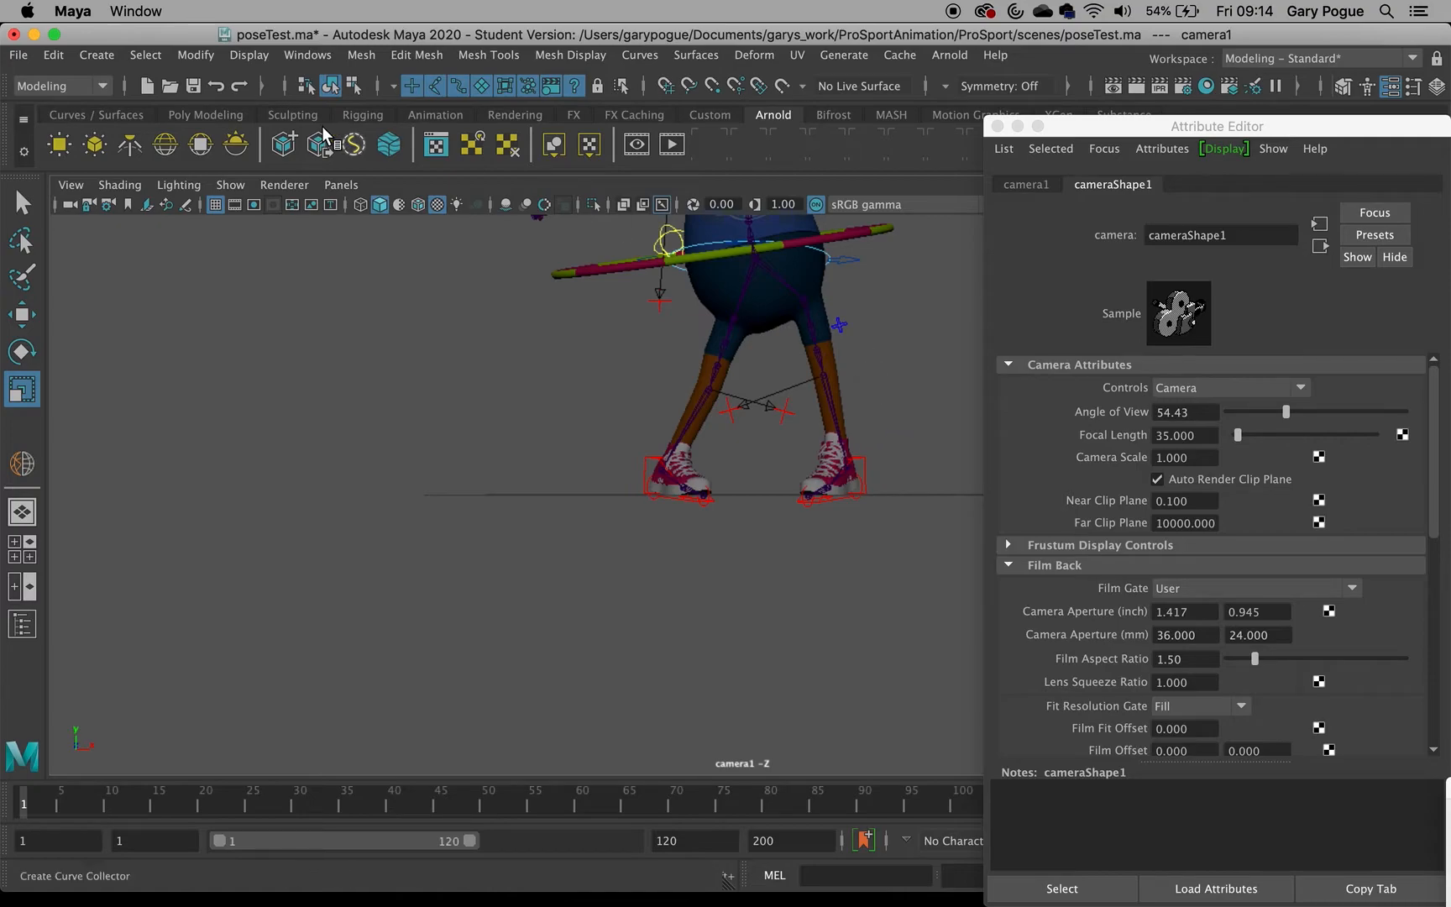
- Turn on the resolution gate, close the Attribute Editor and frame the whole character in camera1
click(252, 206)
alt+middle_drag(687, 314, 537, 436)
alt+drag(538, 437, 478, 512)
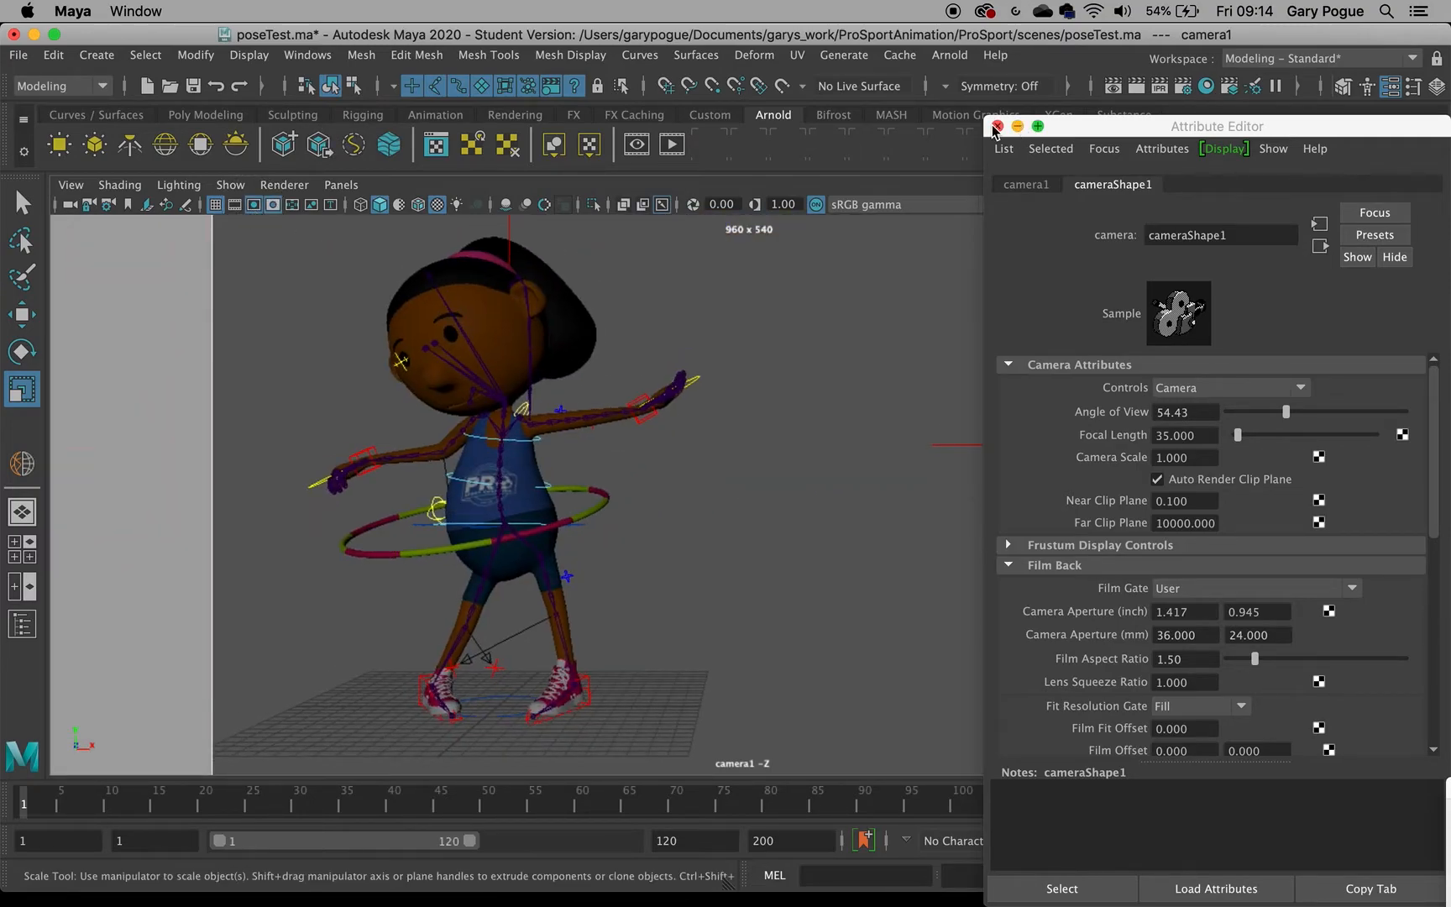
click(995, 127)
scroll(670, 384, down, 5)
scroll(670, 384, up, 5)
alt+middle_drag(627, 393, 898, 428)
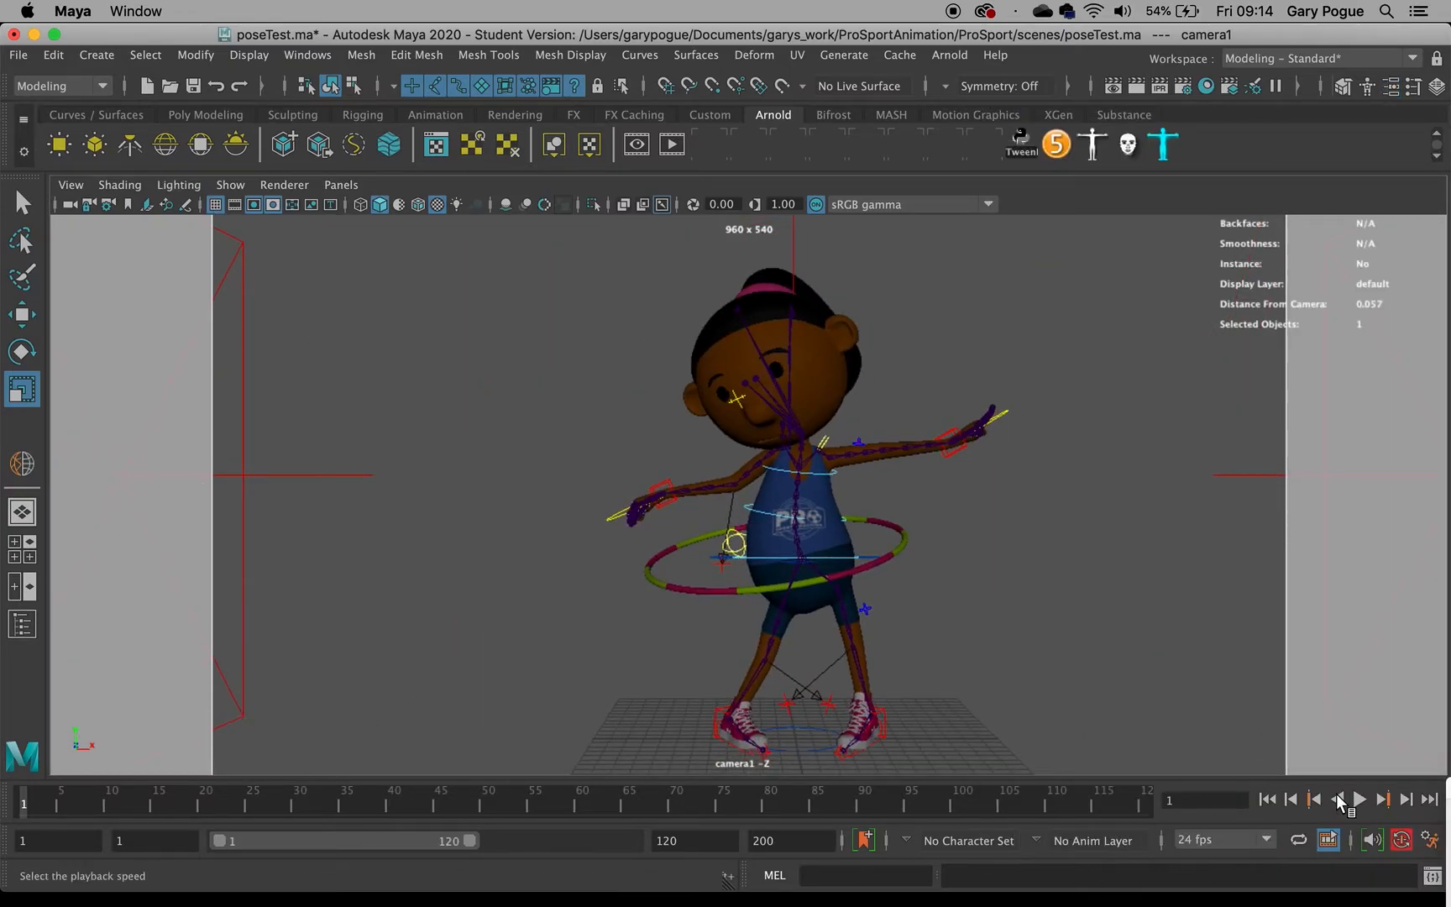
- Orbit camera1 slightly around the character, keeping camera1 as the viewport camera
mouse_move(704, 502)
alt+mouse_down()
mouse_move(667, 502)
mouse_move(694, 499)
mouse_move(681, 502)
alt+mouse_up()
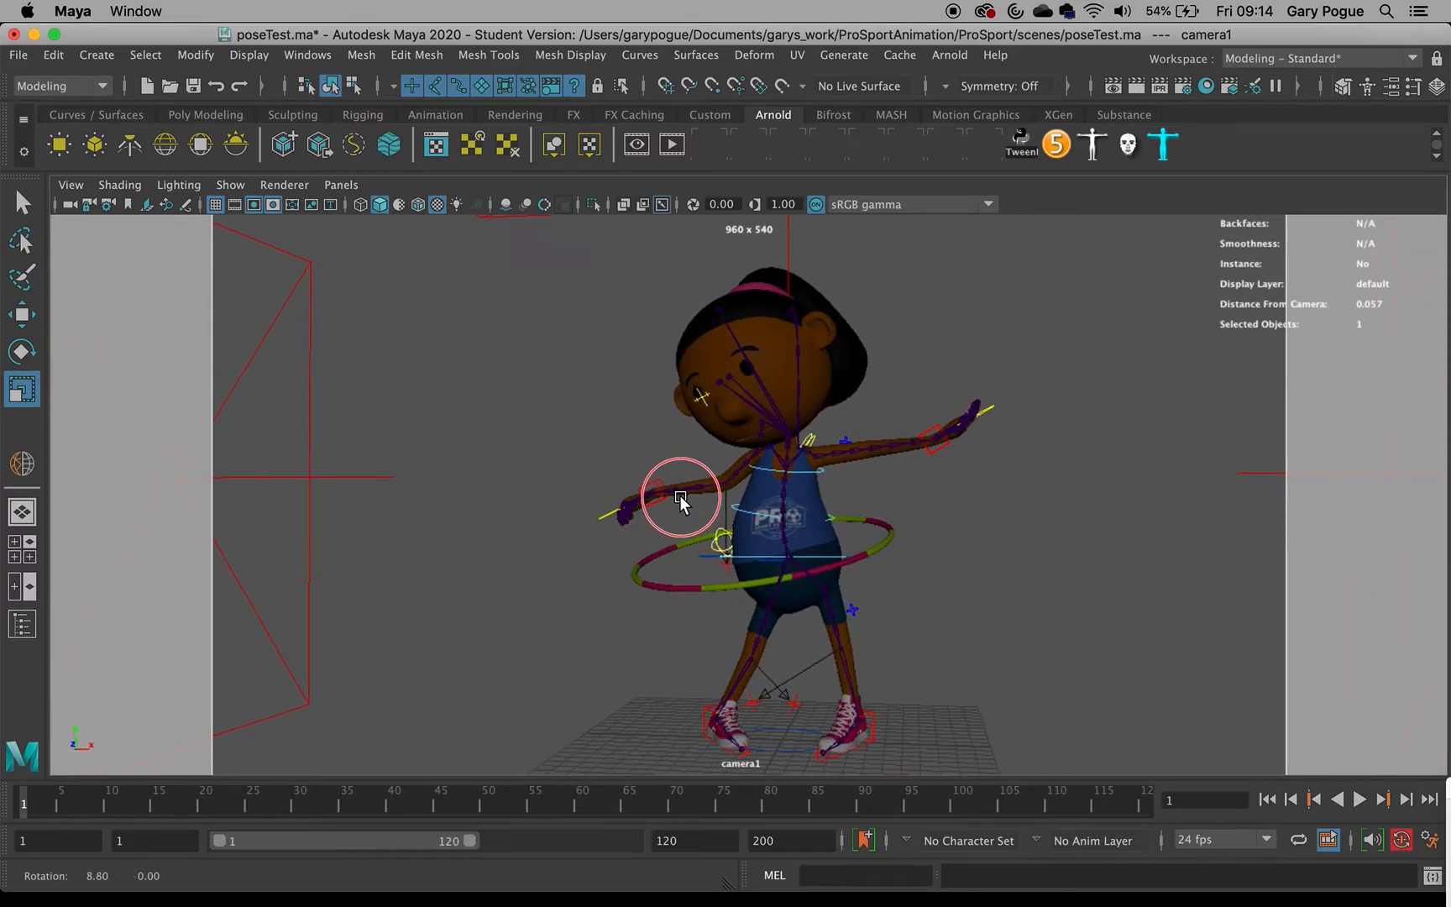
click(340, 185)
mouse_move(518, 202)
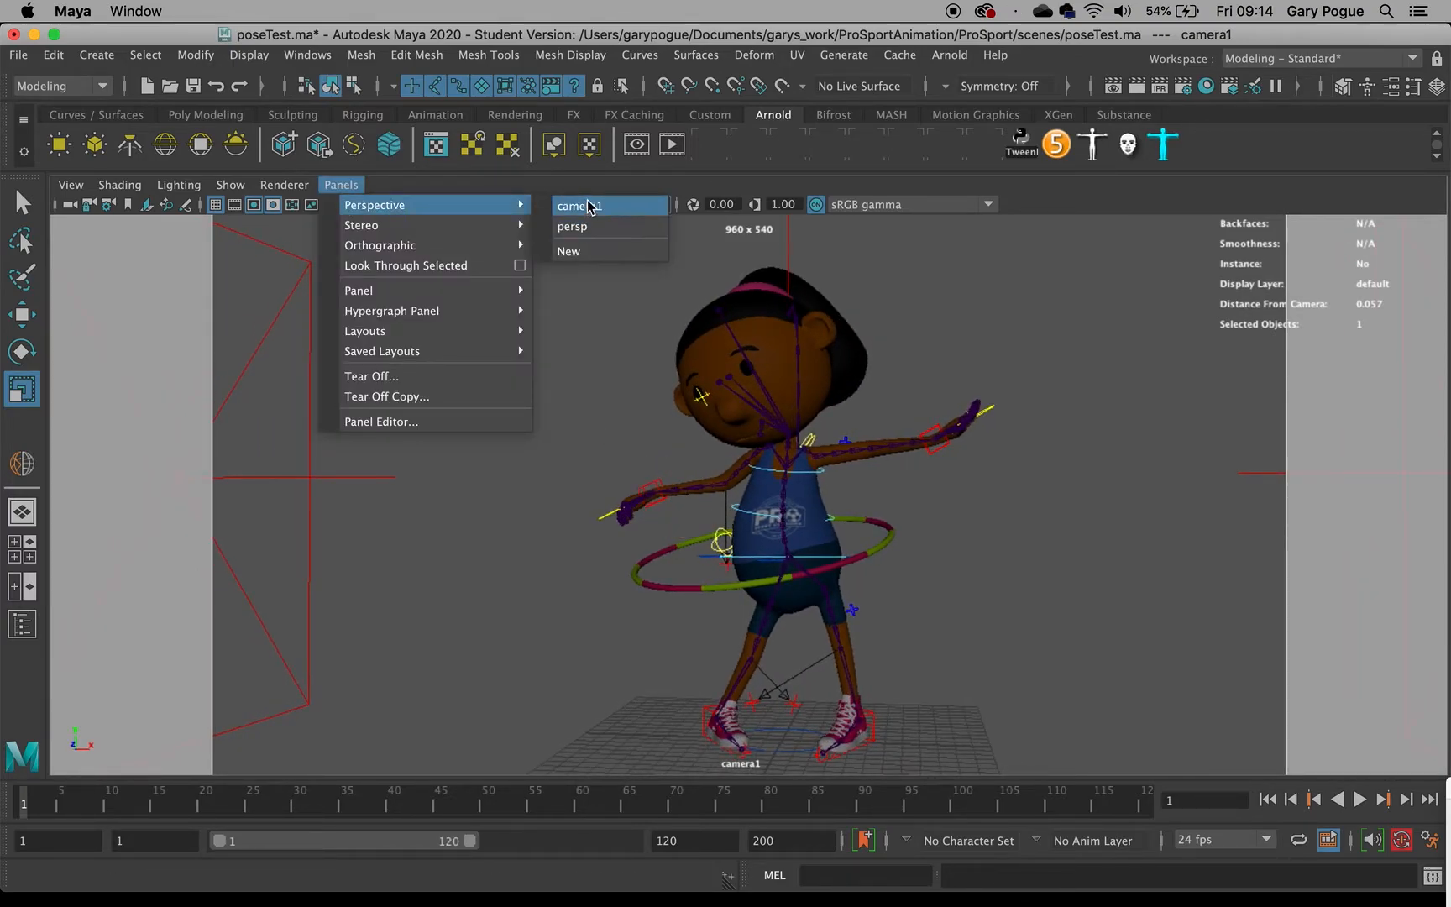
click(590, 206)
alt+drag(567, 292, 613, 339)
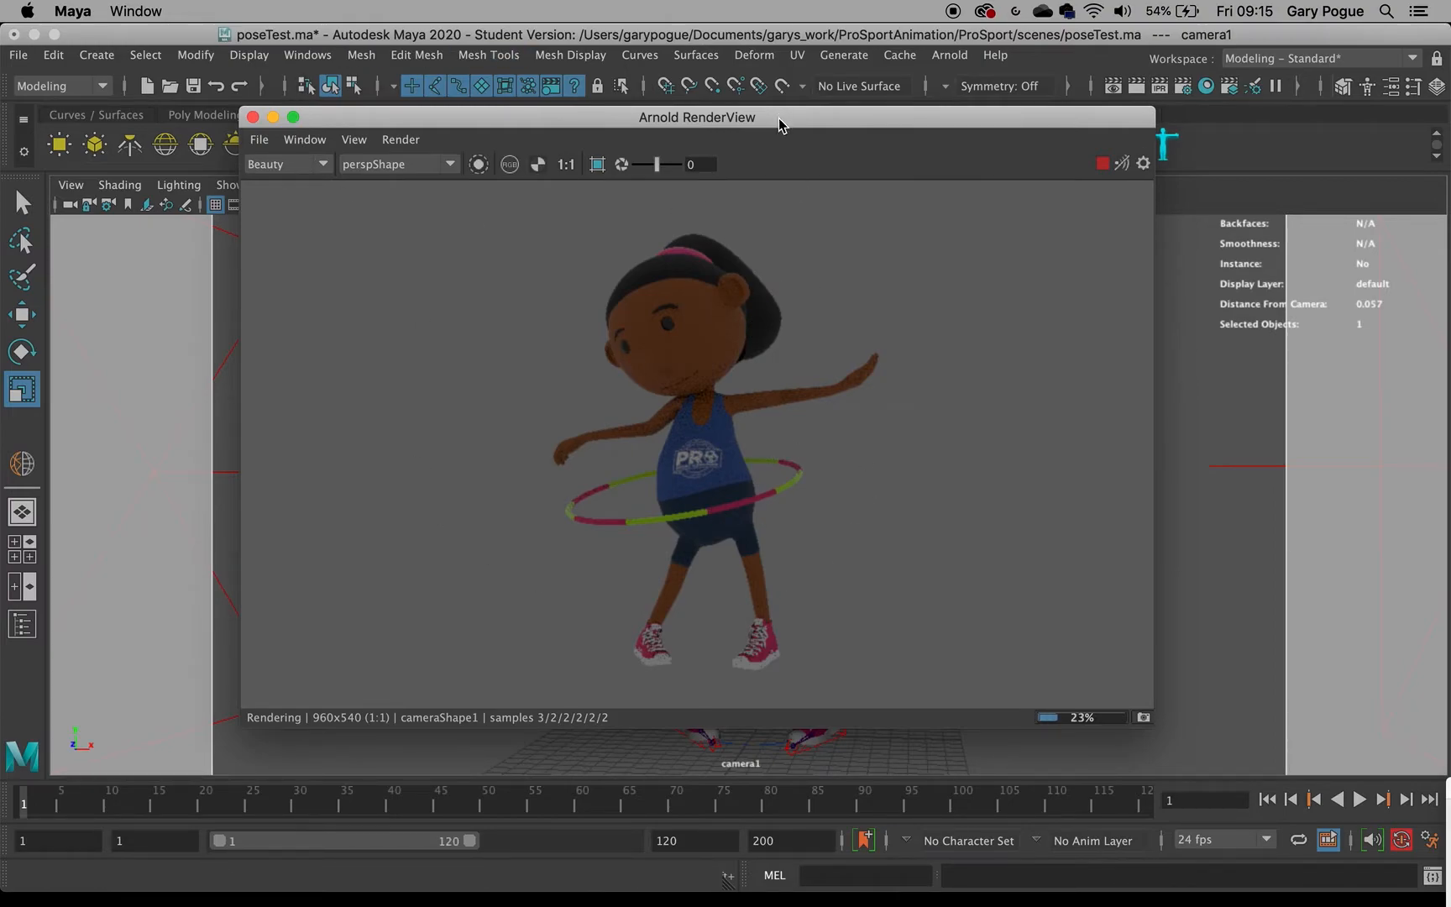
- Select the sky dome light inside studioLighting1:LIGHTS and reduce its intensity to 0.515
click(22, 624)
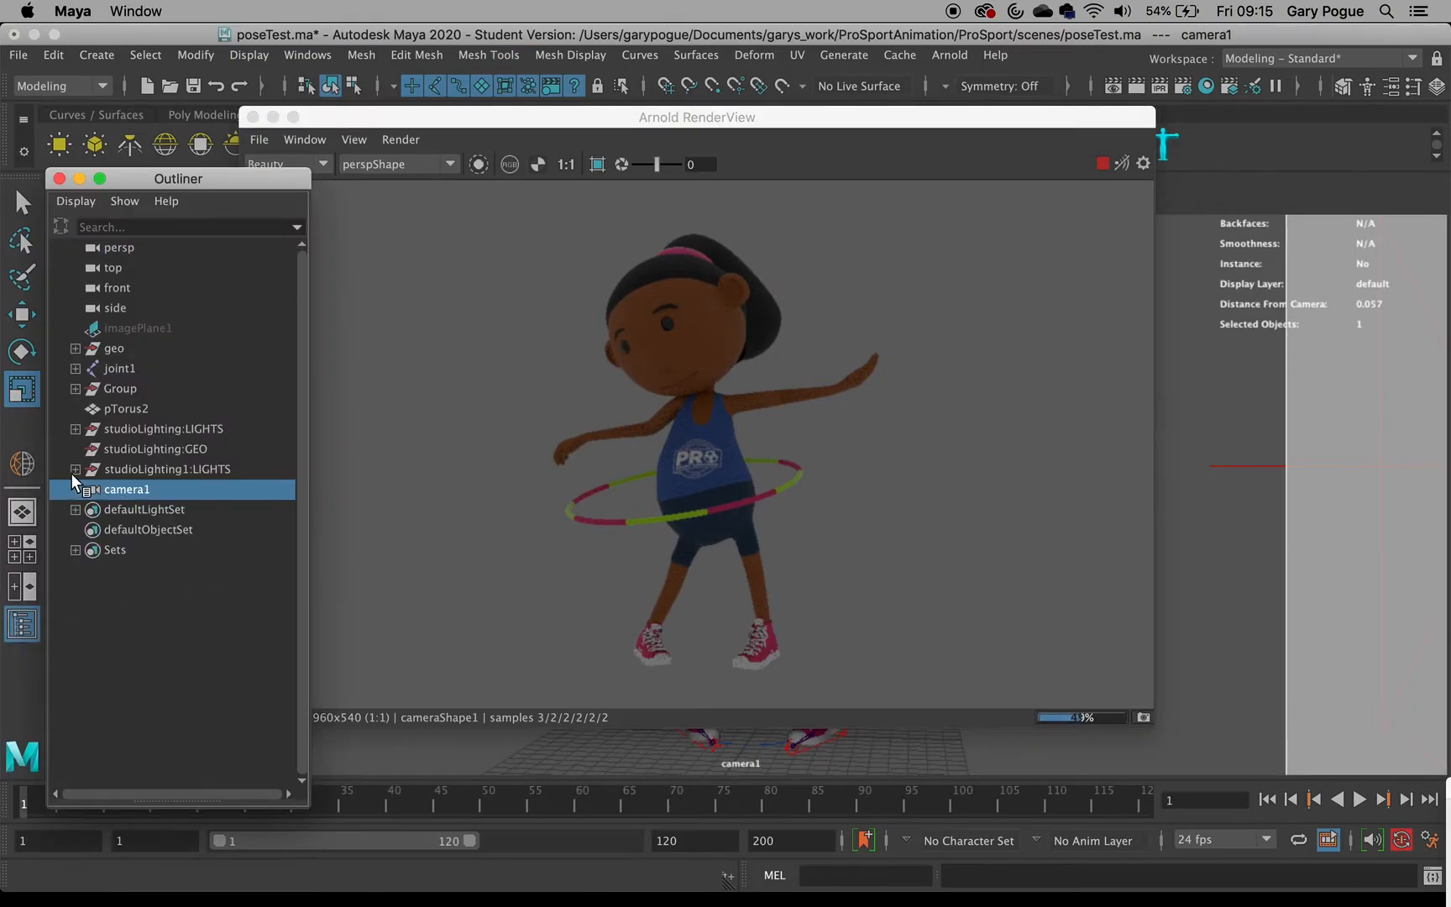
click(73, 468)
click(214, 549)
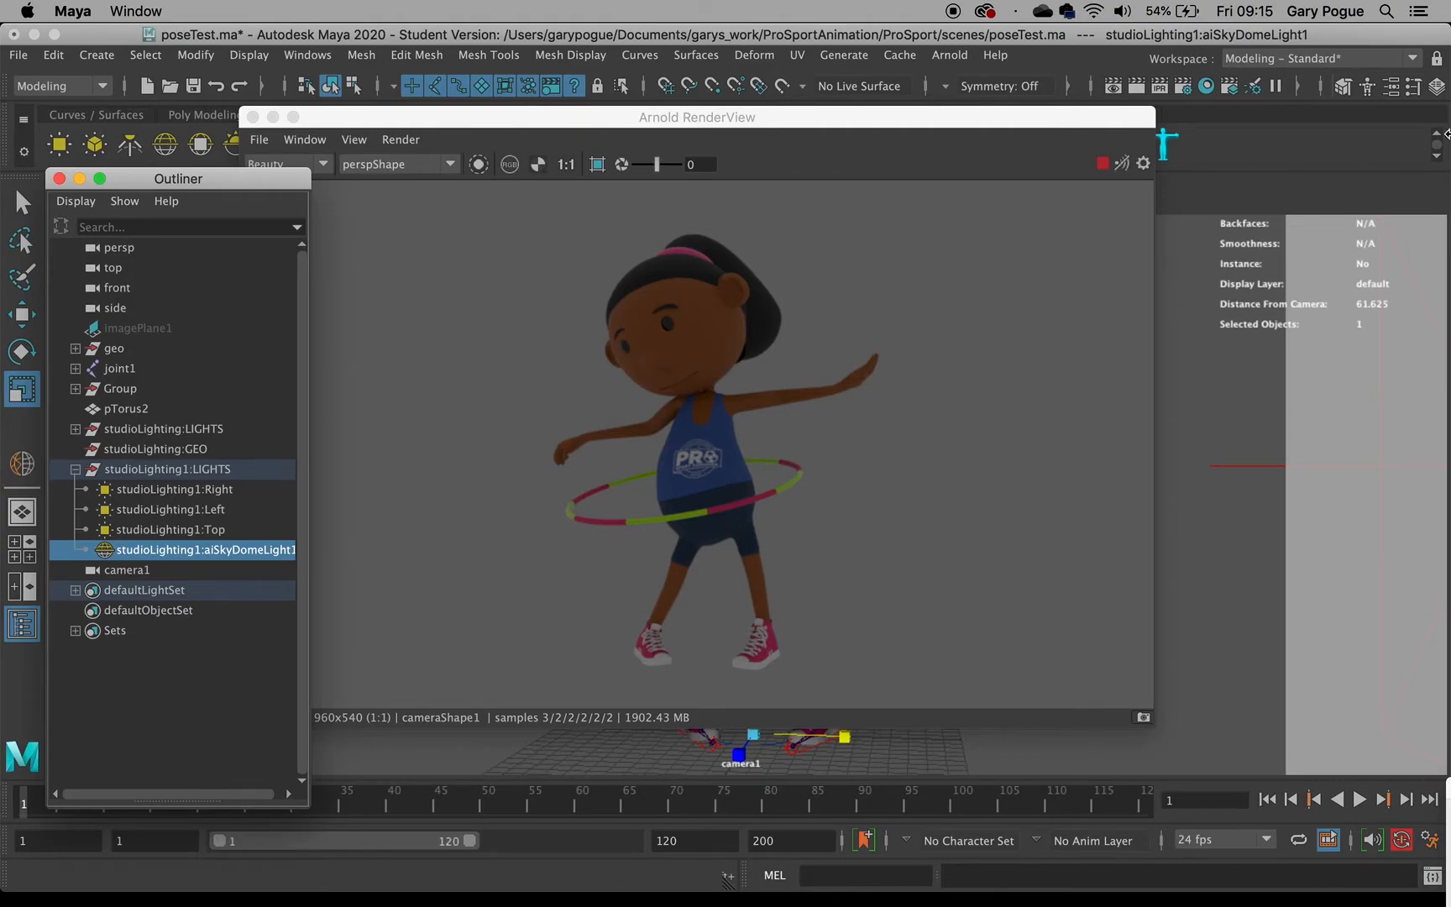
click(1391, 85)
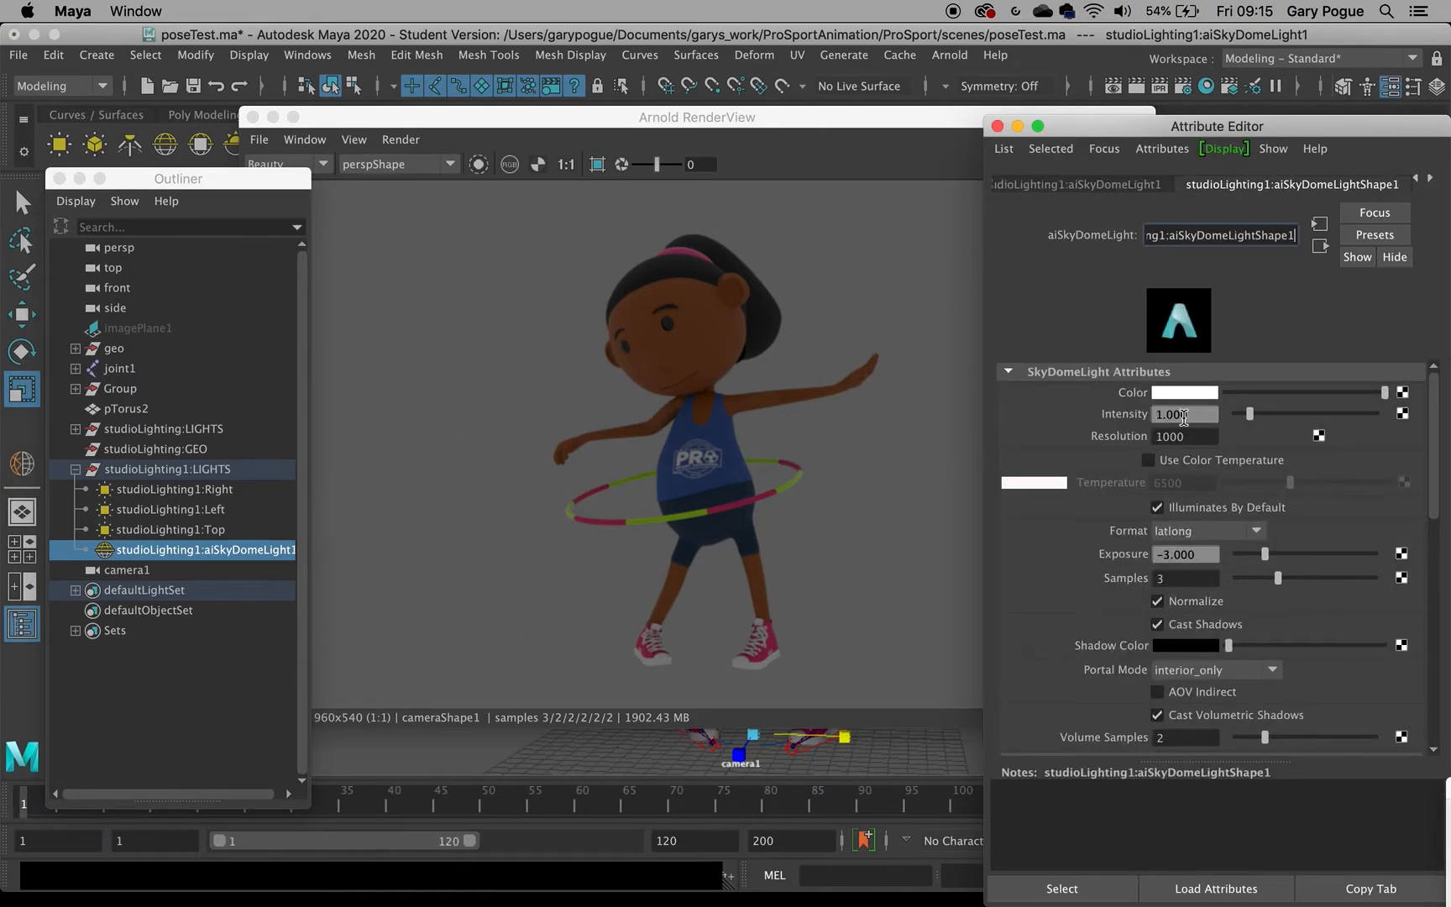
drag(1243, 420, 1227, 420)
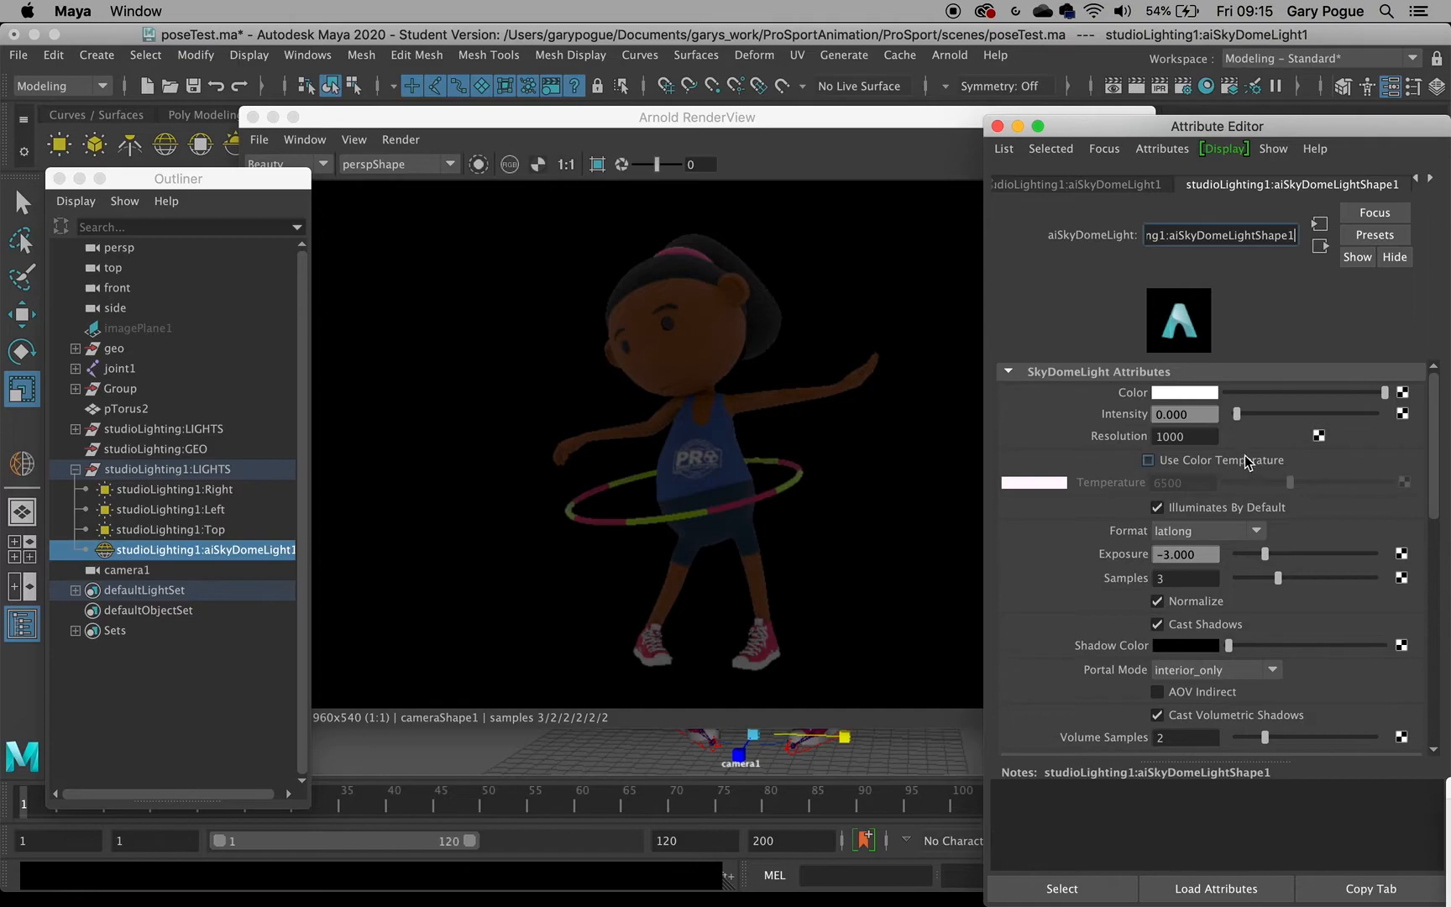
drag(1241, 420, 1246, 420)
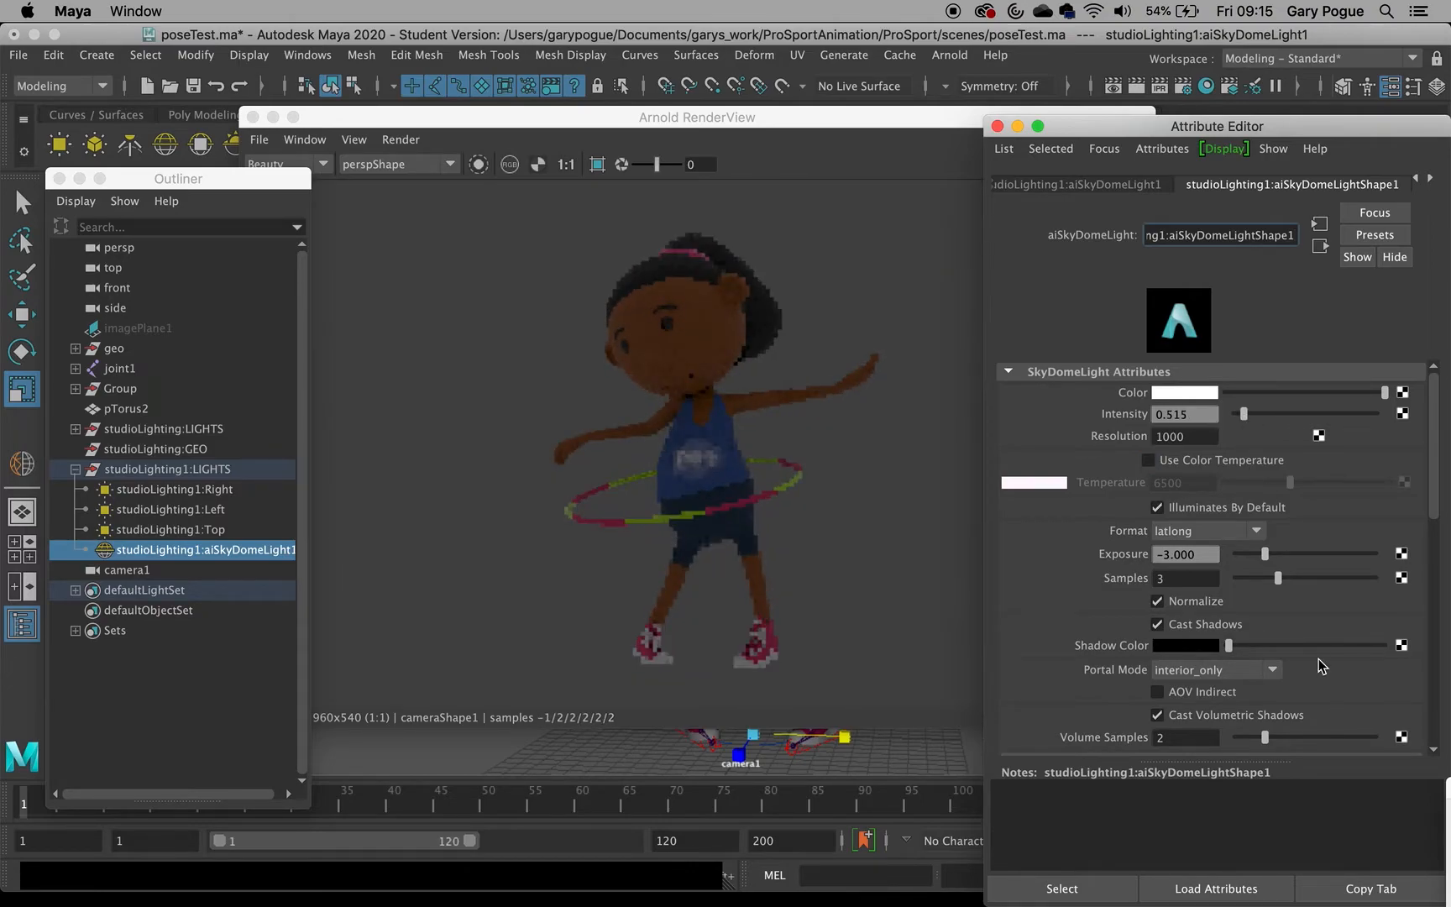
- Set the sky dome light's Camera visibility to 0 and check the result in the Arnold RenderView
scroll(1318, 658, down, 5)
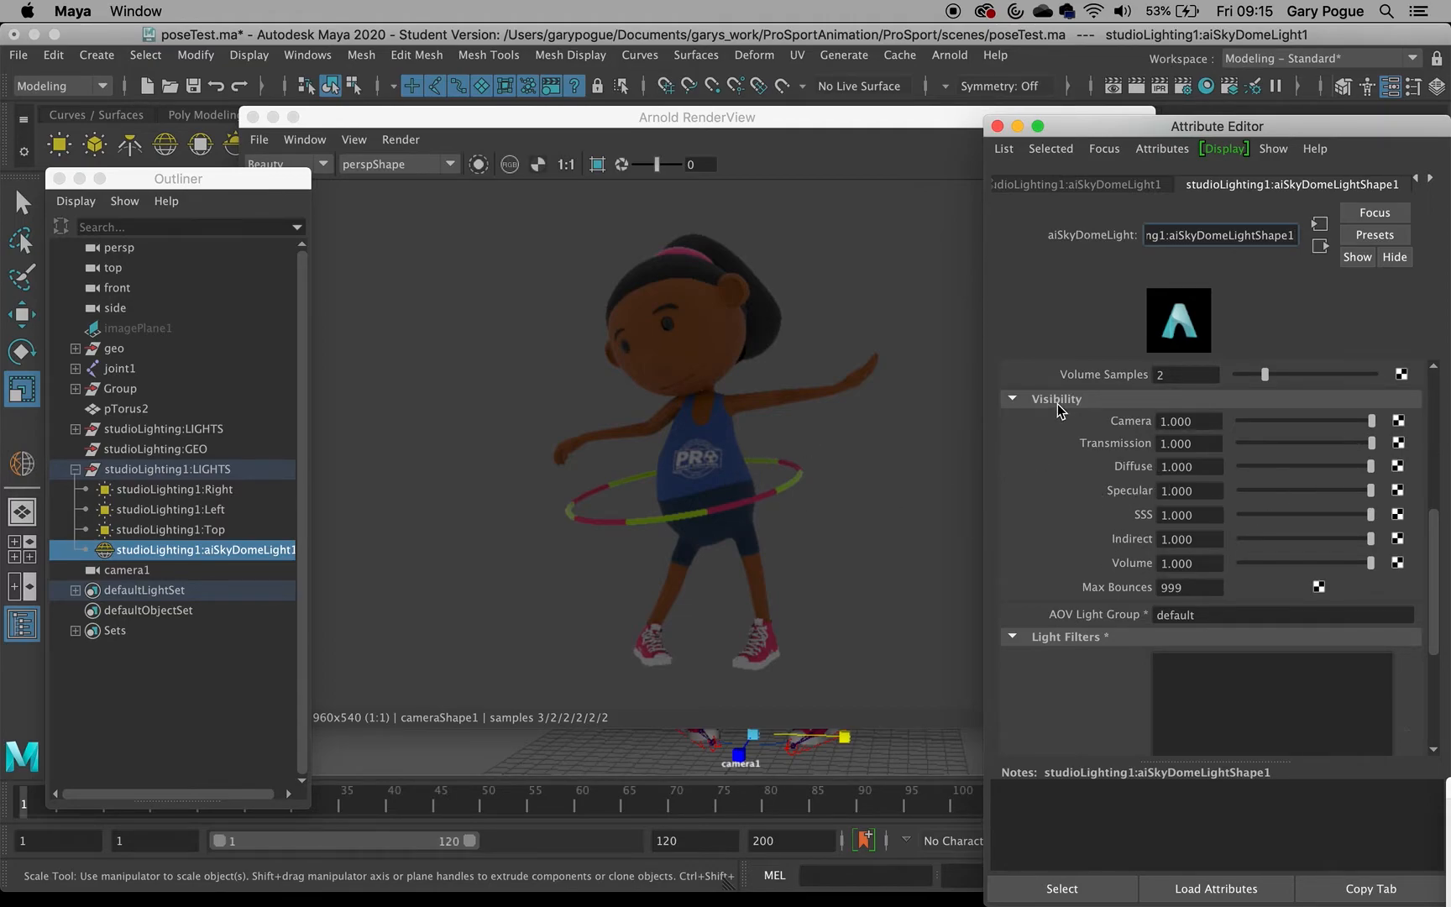
scroll(1083, 416, up, 8)
scroll(1170, 540, down, 10)
scroll(1061, 462, up, 5)
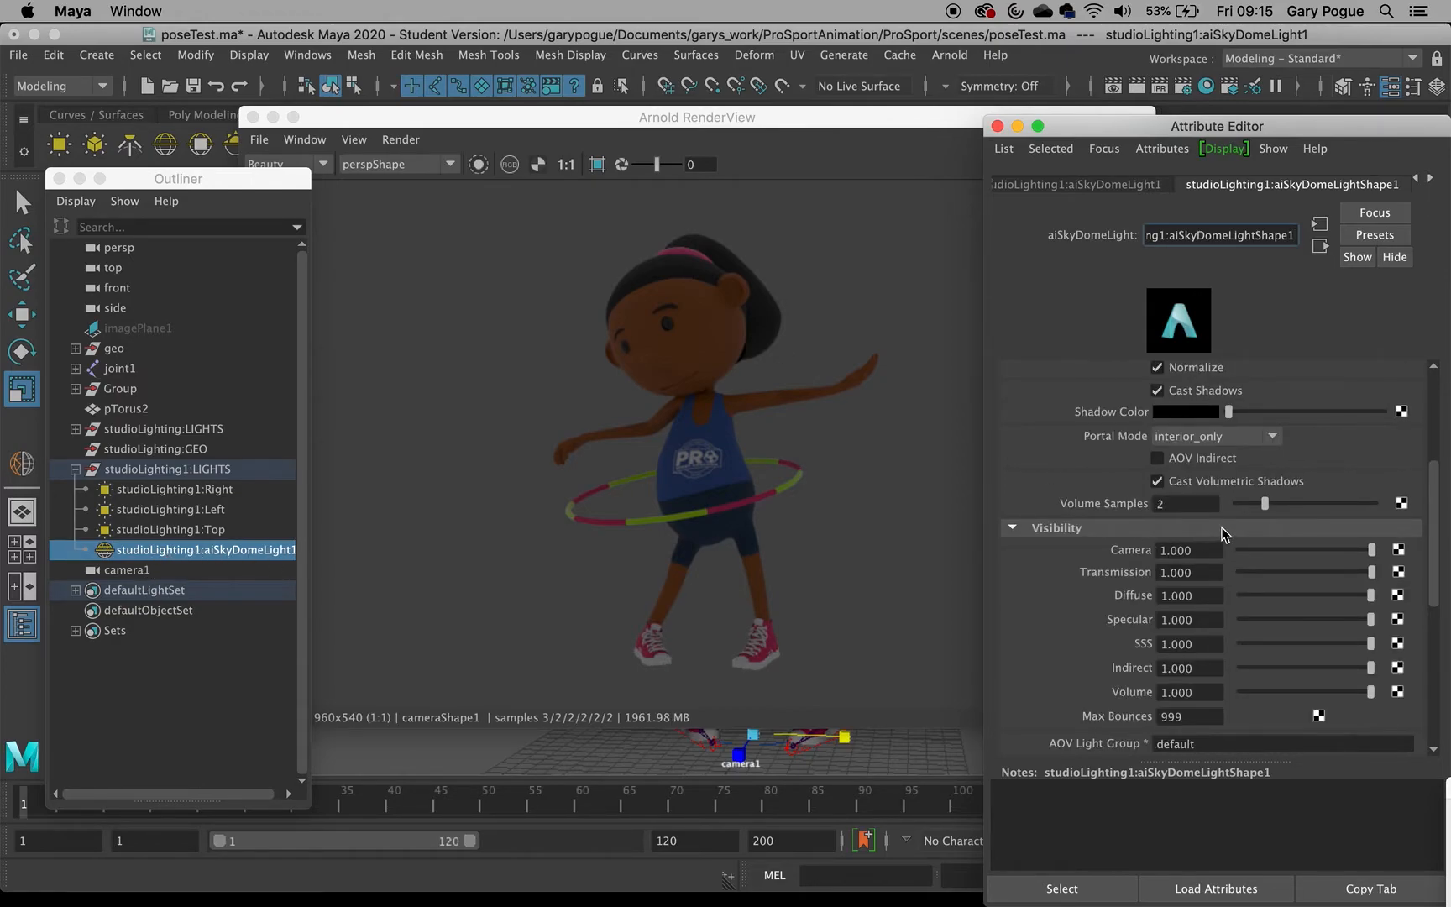
drag(1366, 550, 1234, 551)
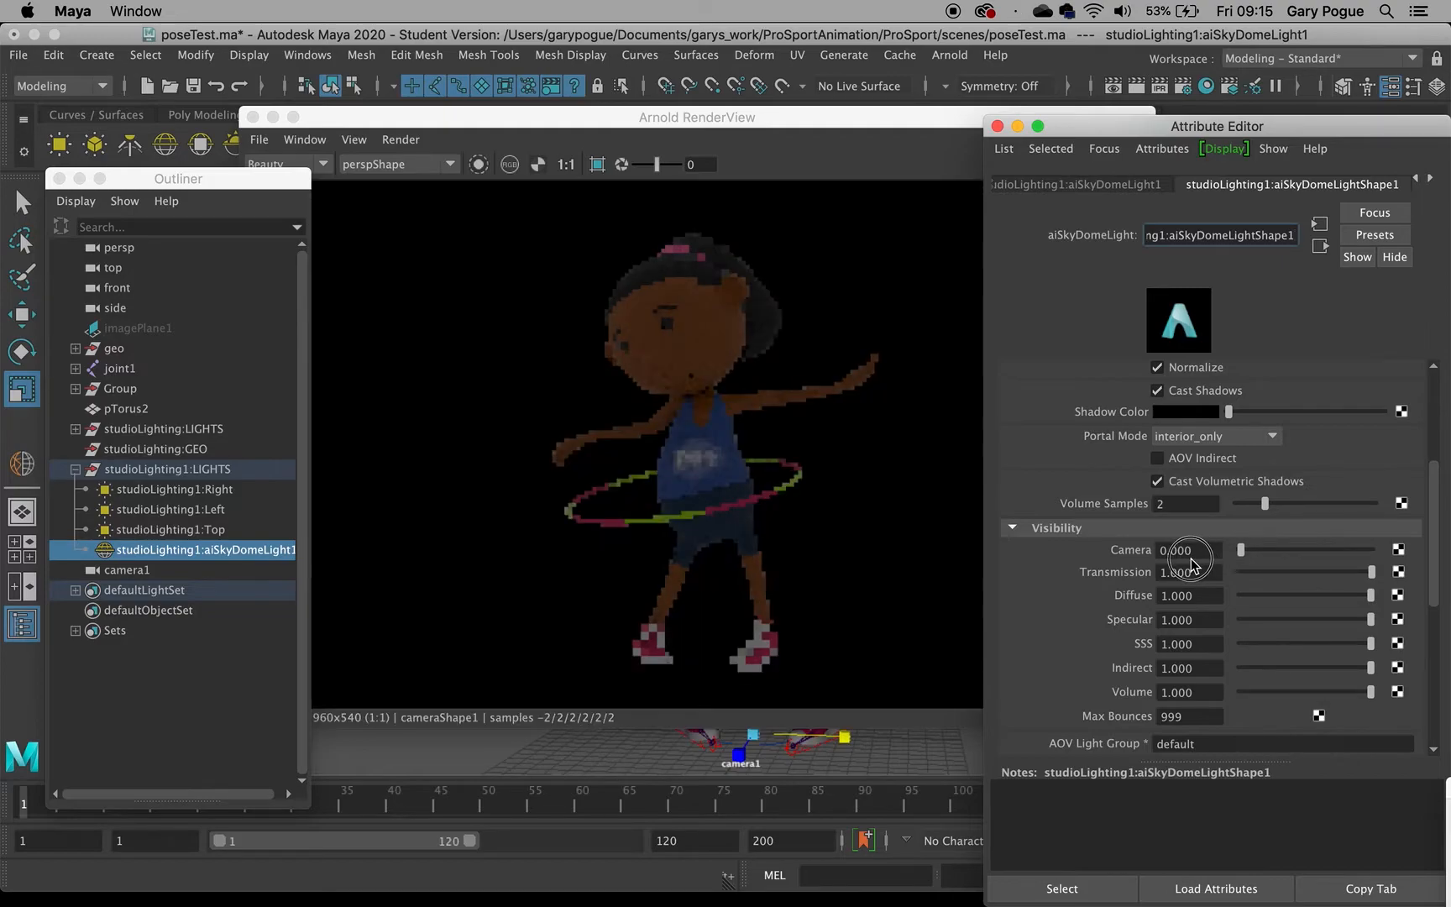
click(538, 164)
click(538, 164)
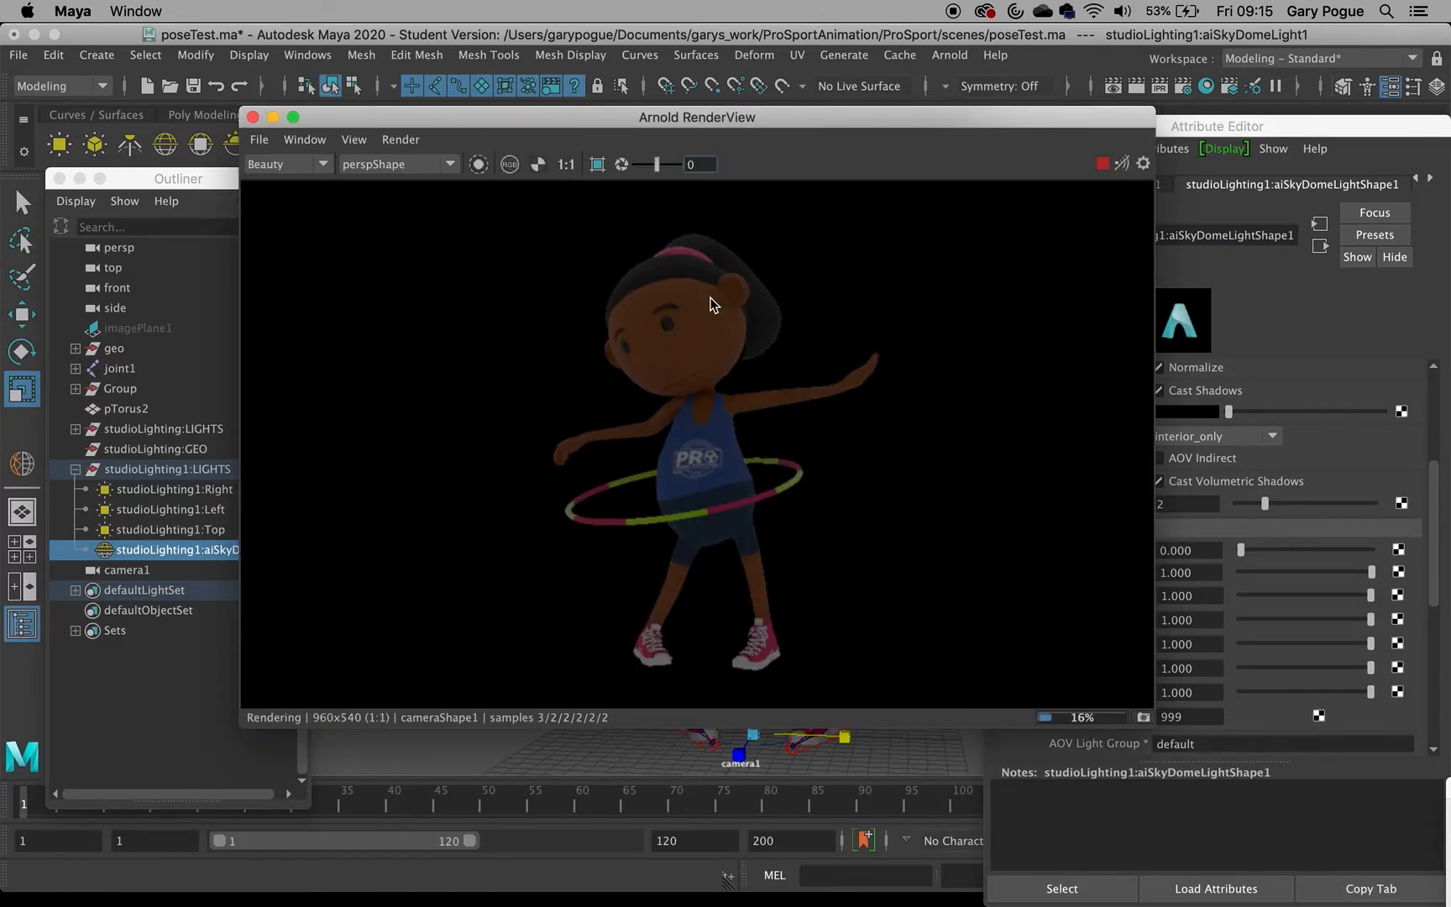
- Close the sky dome light's attributes, select studioLighting1:Right in the Outliner and reposition the RenderView
drag(1023, 117, 850, 104)
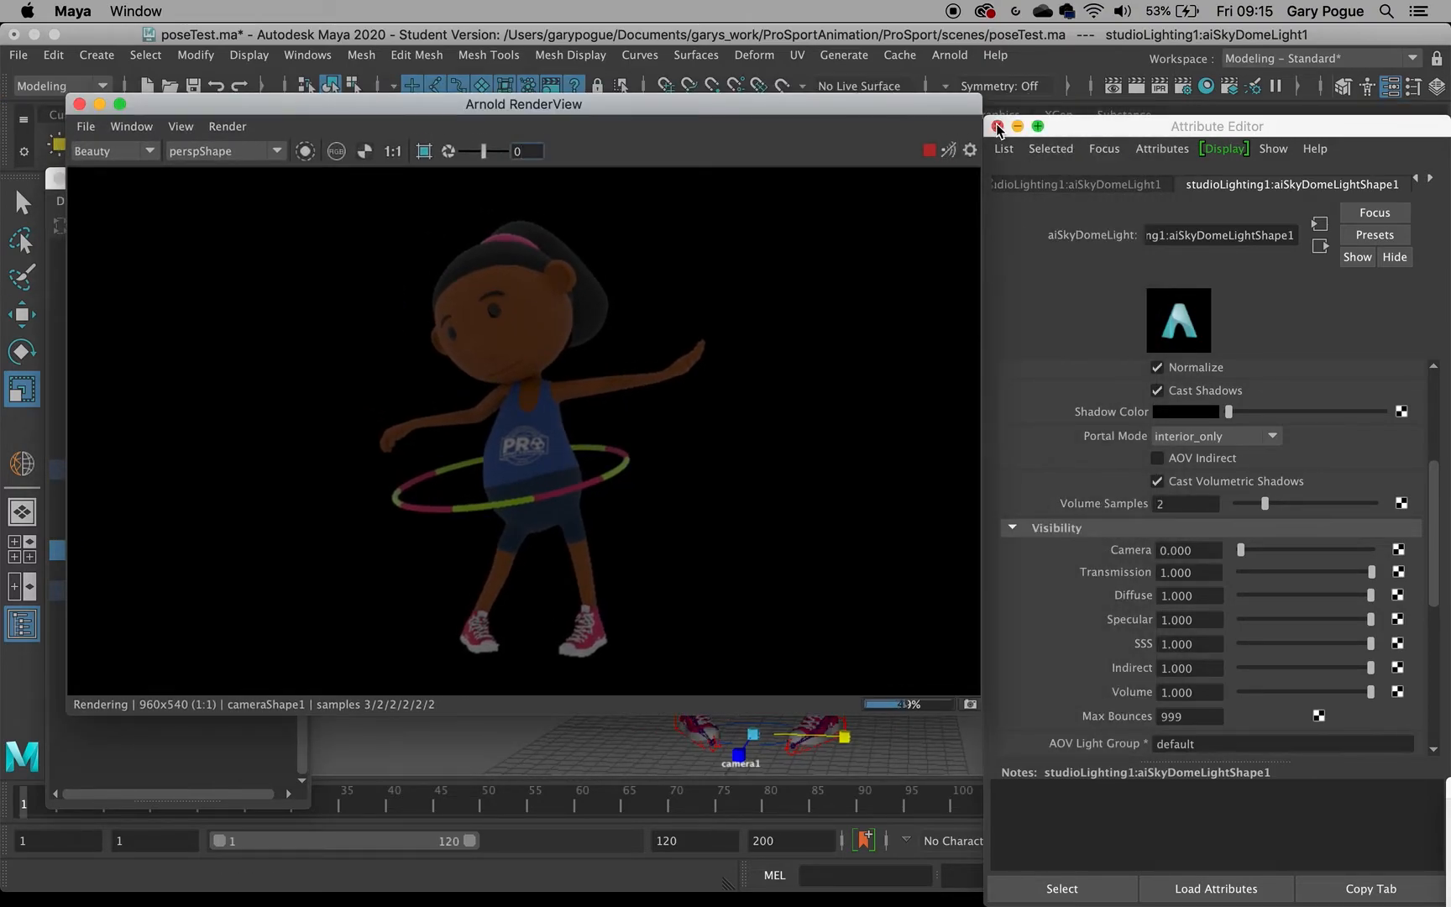
click(997, 126)
drag(810, 116, 1167, 115)
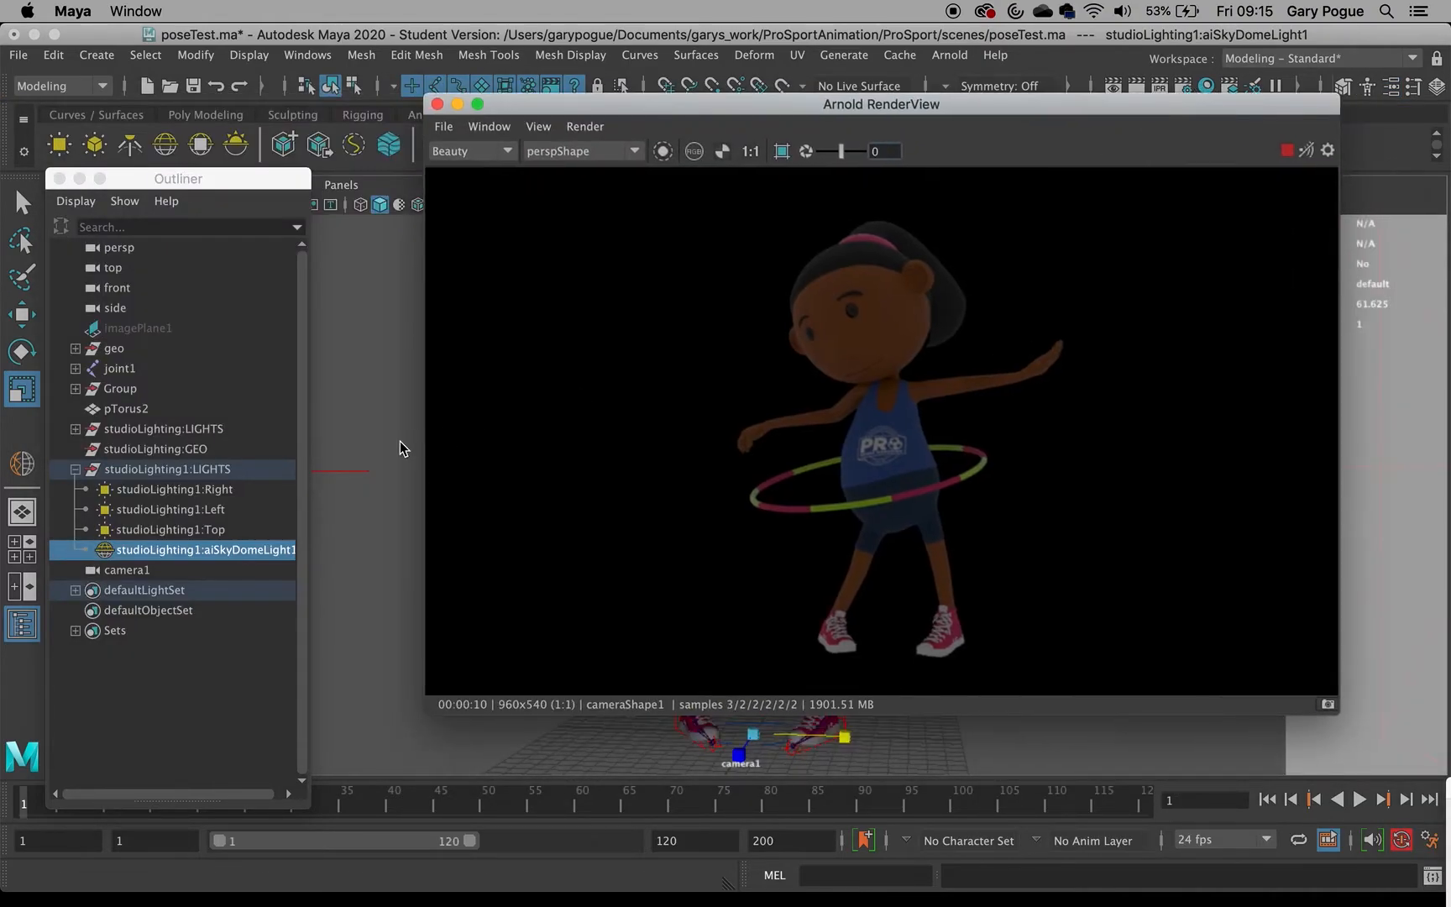
click(215, 495)
drag(1152, 111, 1026, 96)
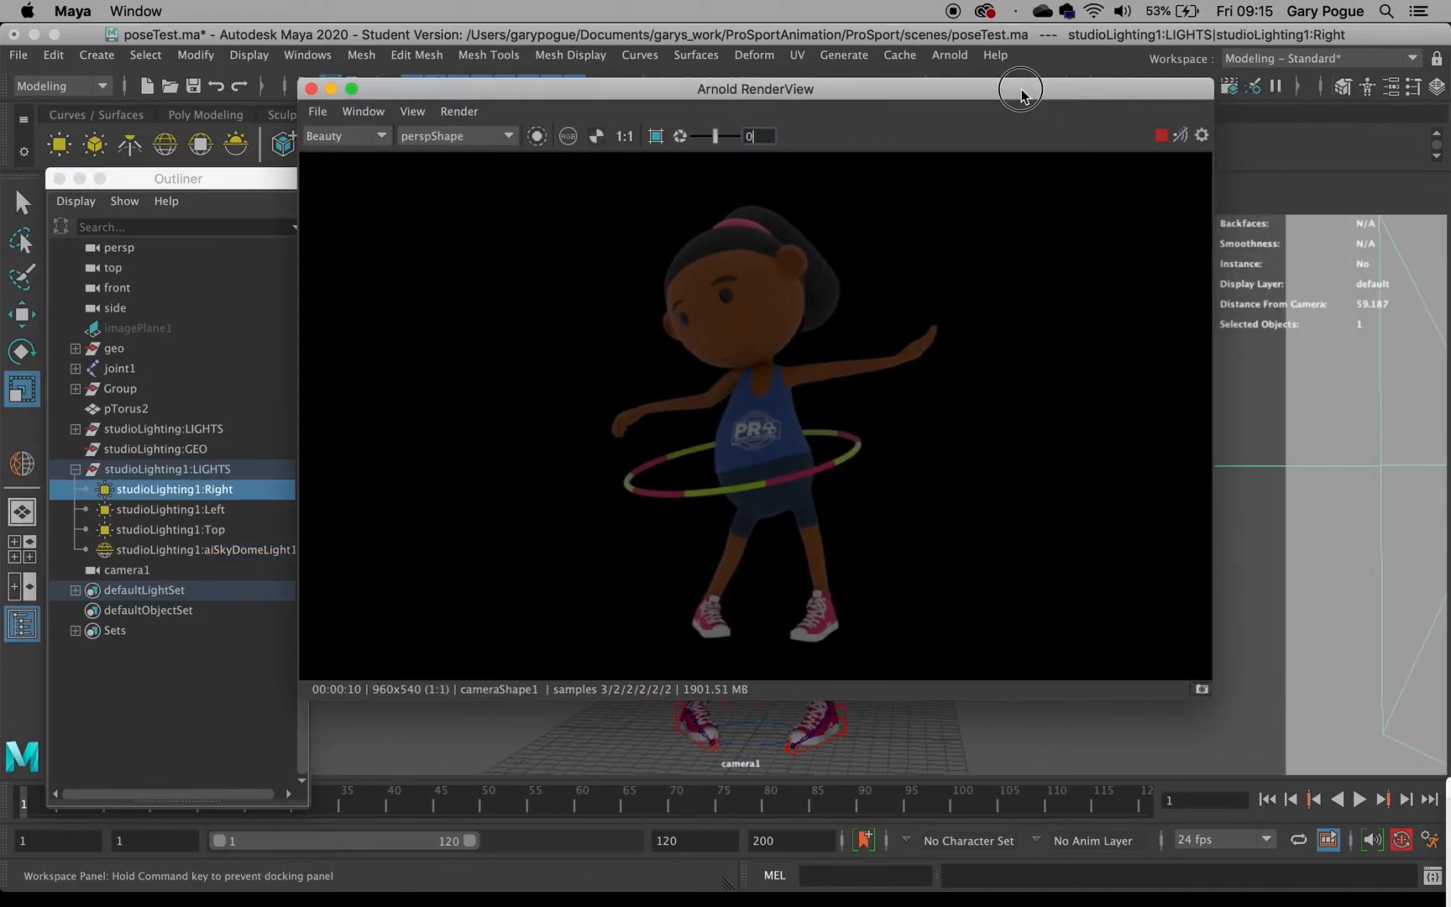
- Open the right area light's attributes in a docked Attribute Editor and place the RenderView beside it
click(1390, 86)
drag(1235, 126, 1385, 319)
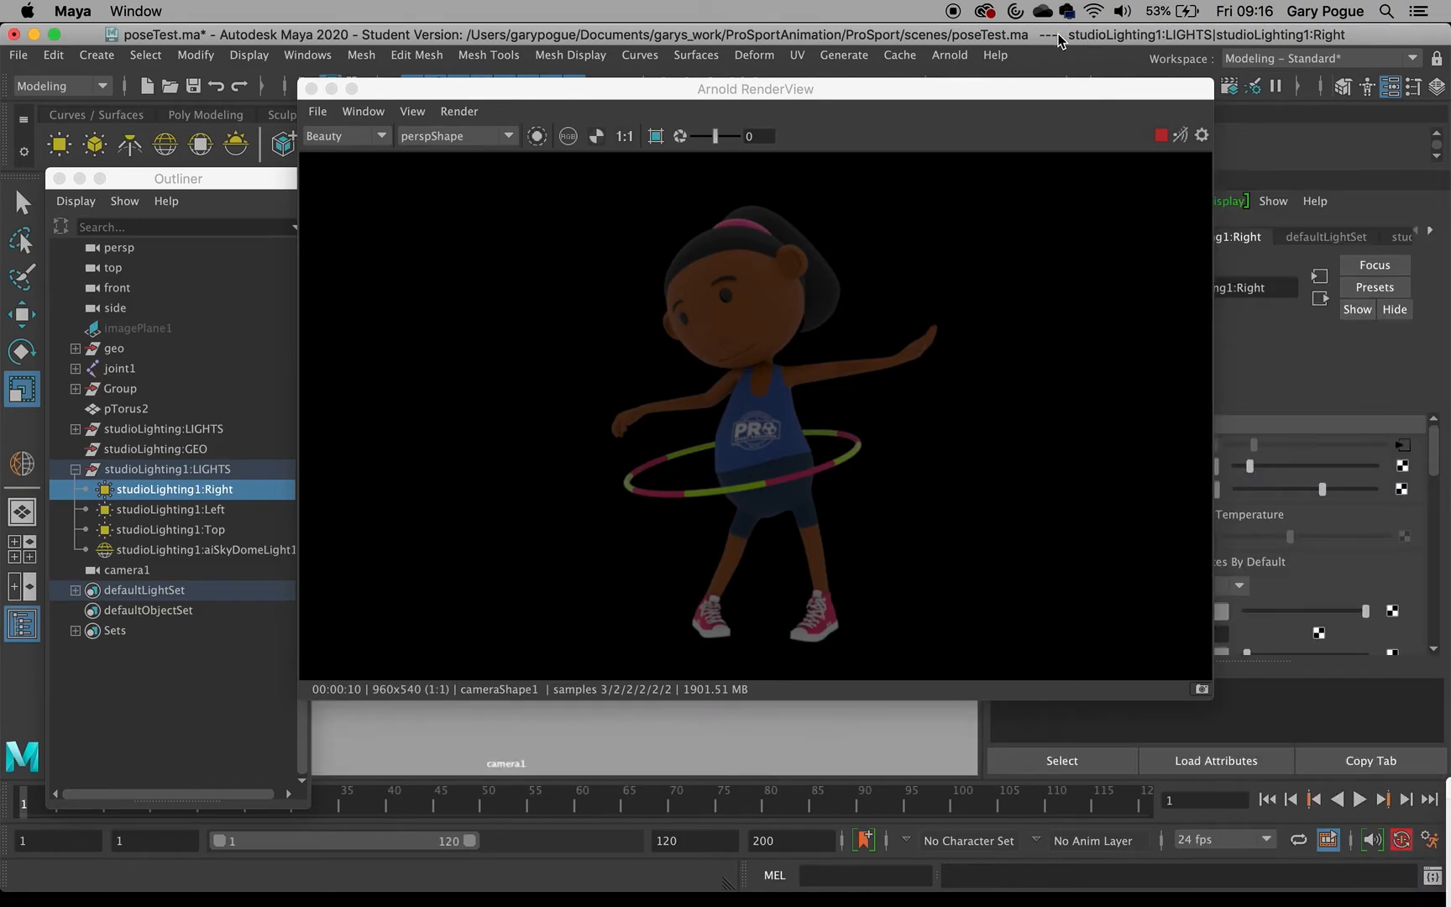
drag(1050, 98, 1162, 226)
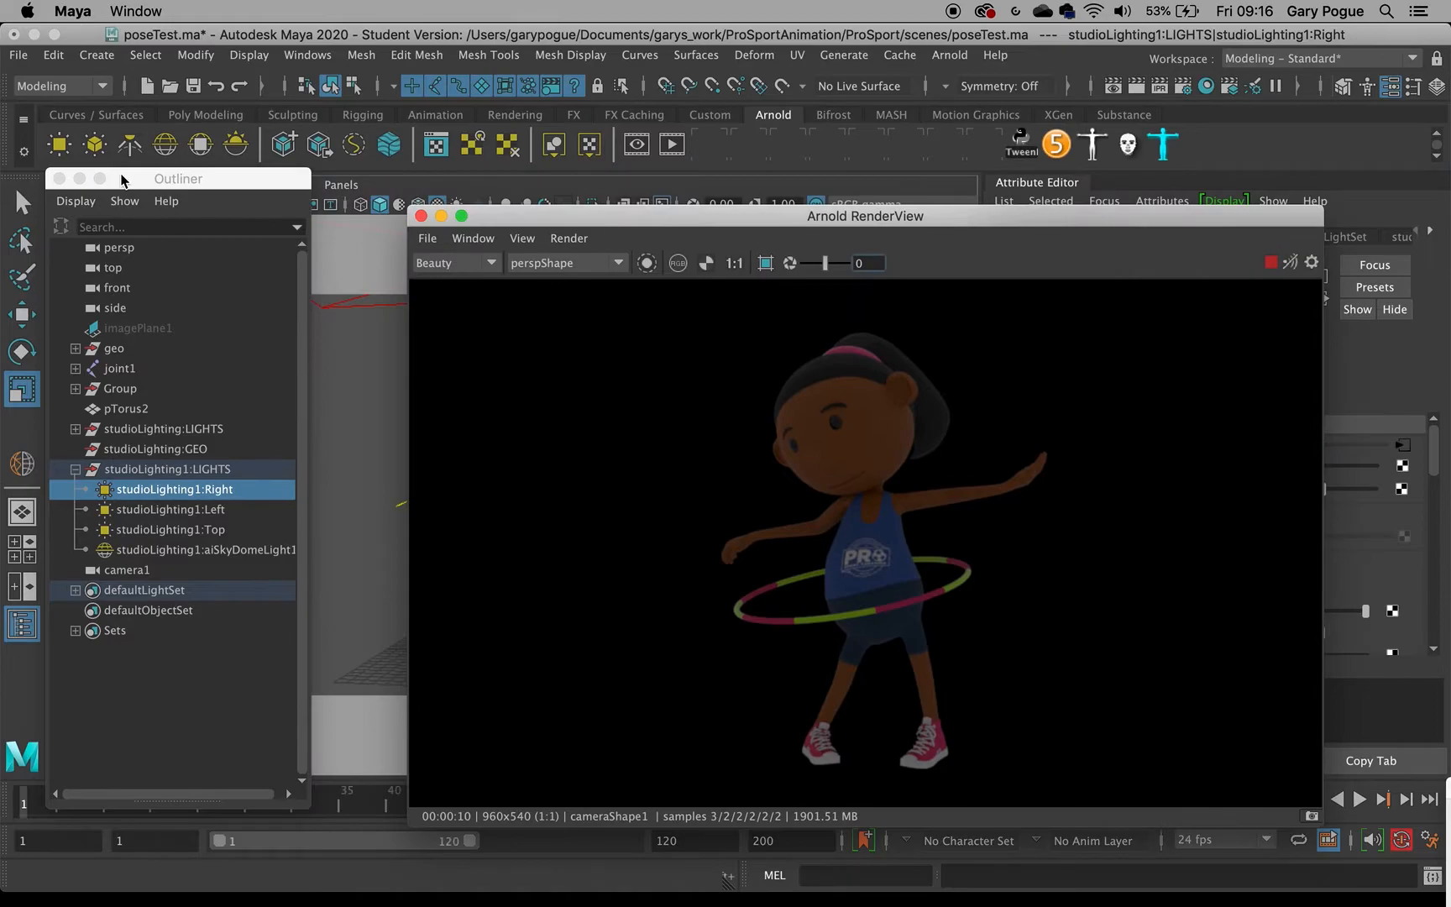
drag(750, 220, 379, 136)
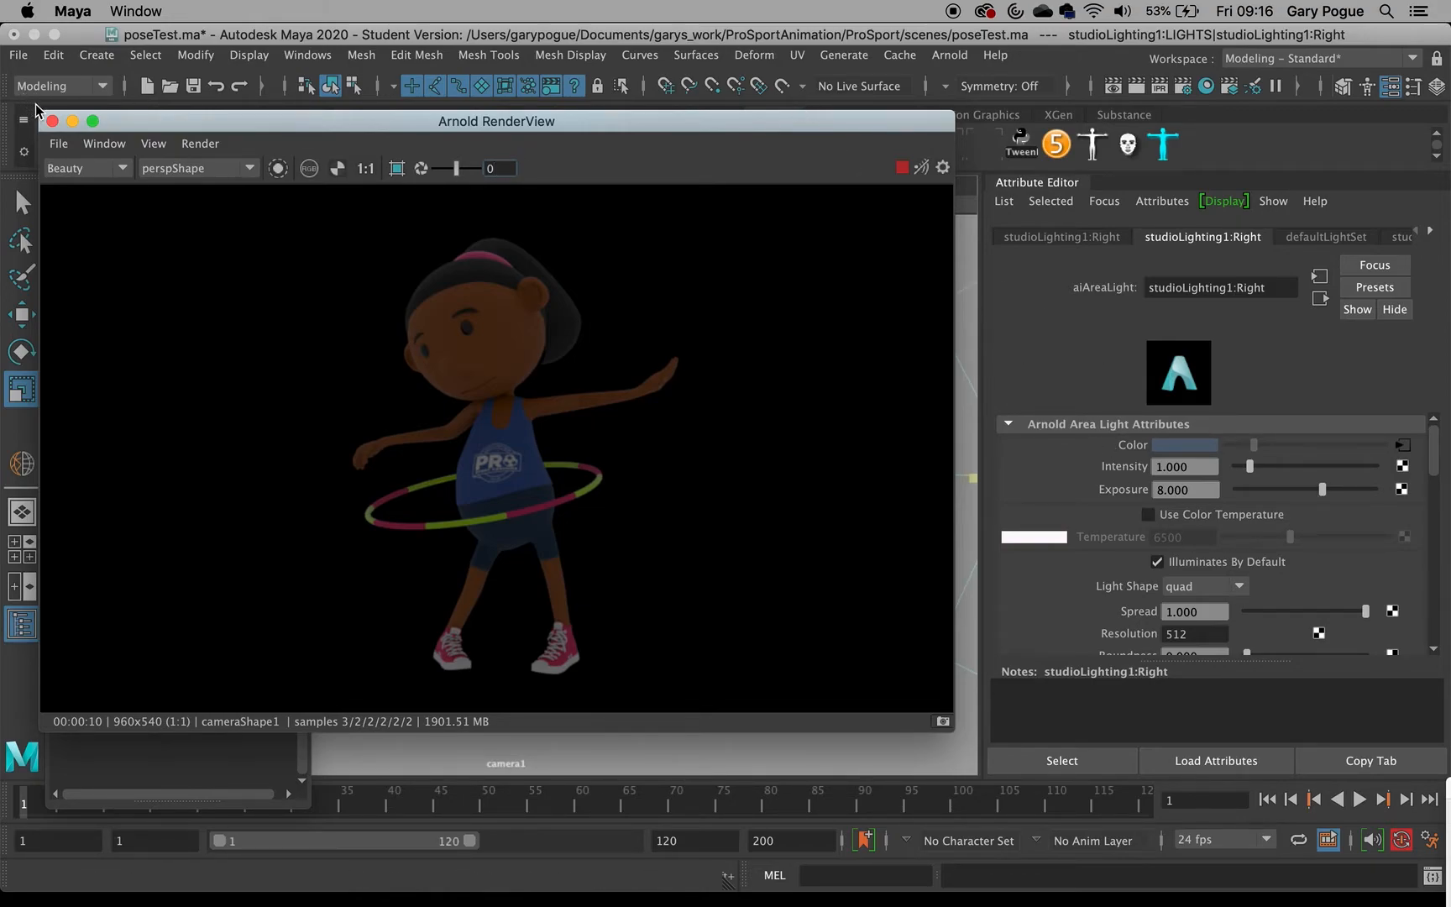
- Move the RenderView clear of the Outliner and set the exposure of studioLighting1:Right to 13.963
drag(40, 113, 296, 151)
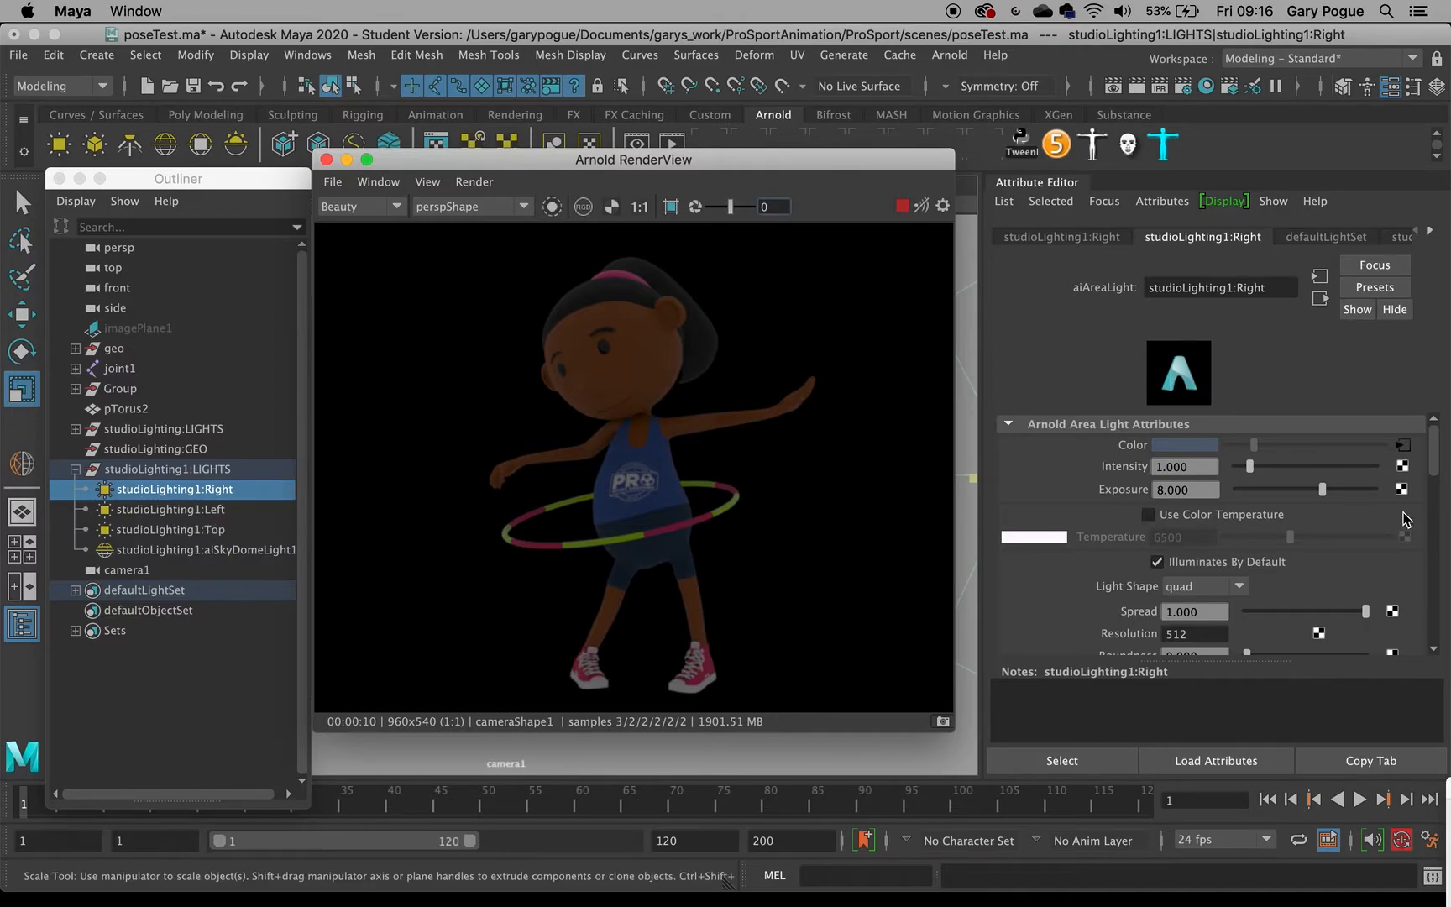
drag(1328, 493, 1356, 489)
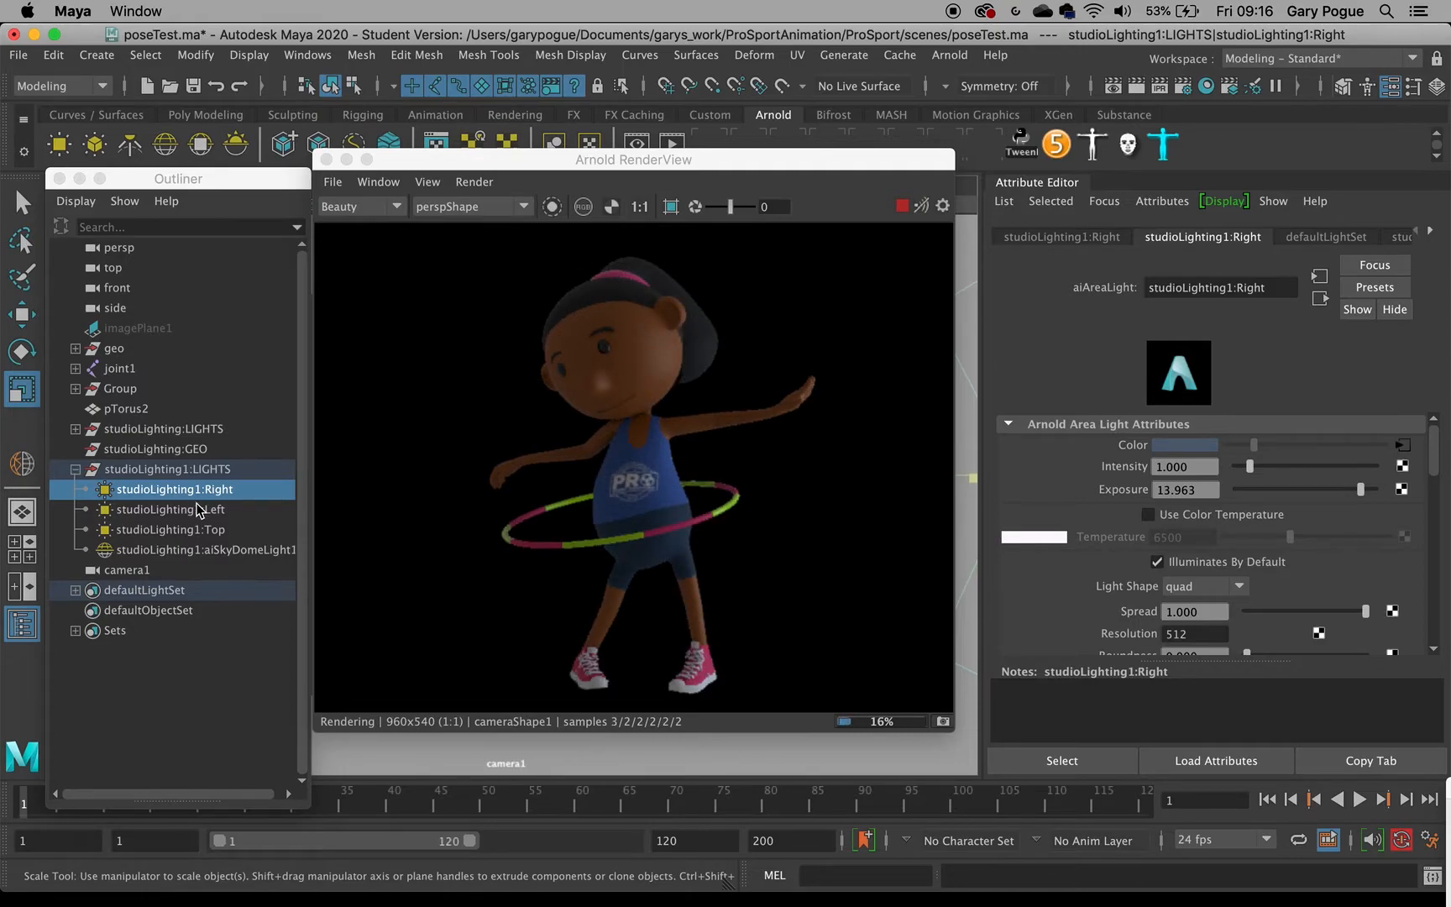
- Raise the exposure of studioLighting1:Left and set the exposure of studioLighting1:Top to 13.649
click(195, 509)
drag(1331, 494, 1354, 495)
click(172, 529)
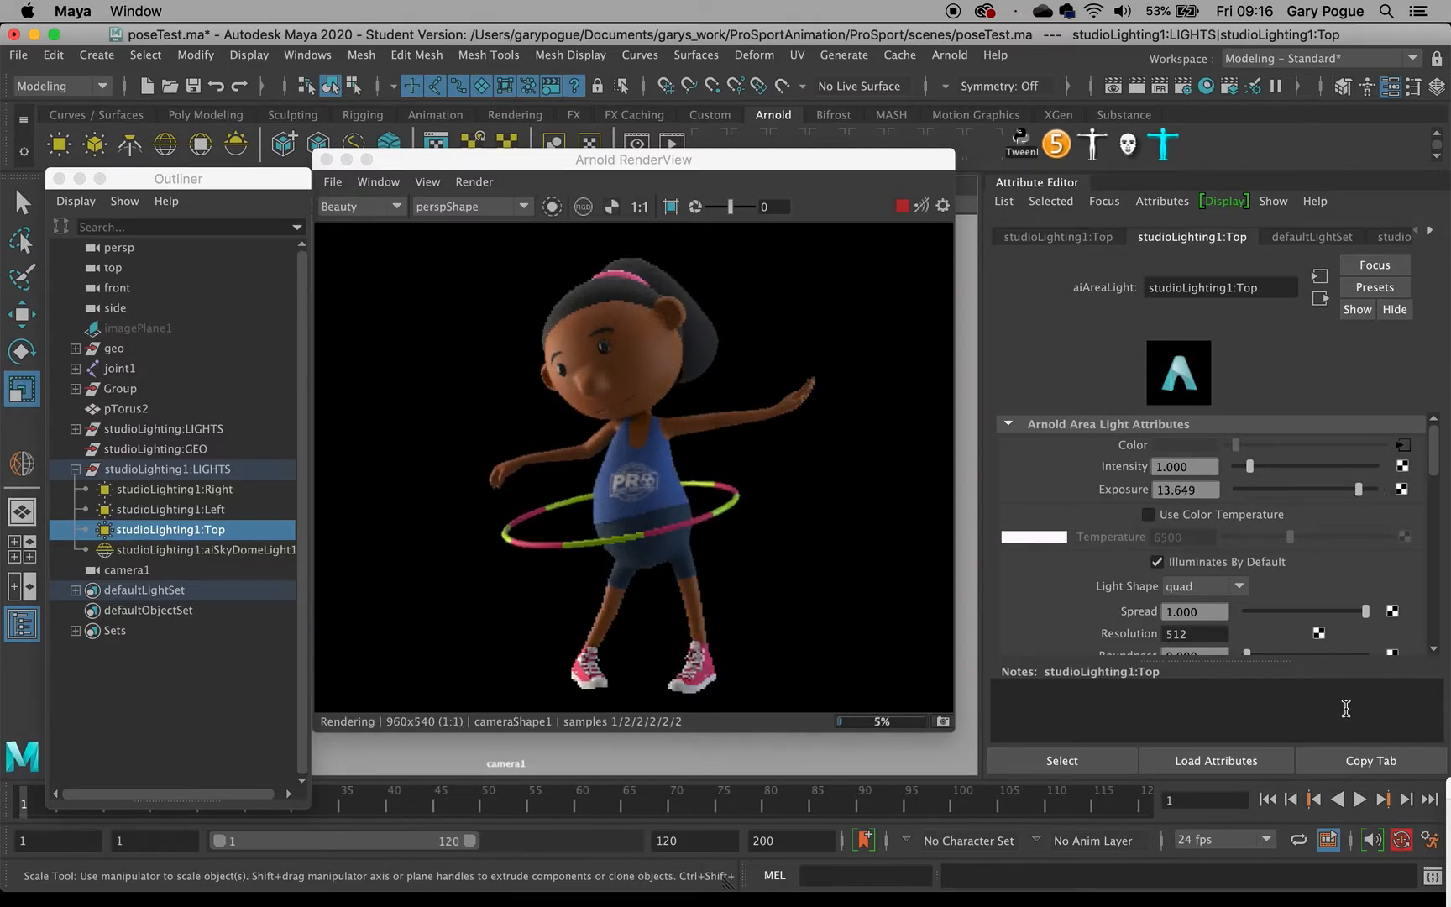
- Examine the lighting on the character's face and body at close and full range in the Arnold RenderView
scroll(613, 421, up, 1)
scroll(613, 421, up, 2)
drag(636, 325, 627, 463)
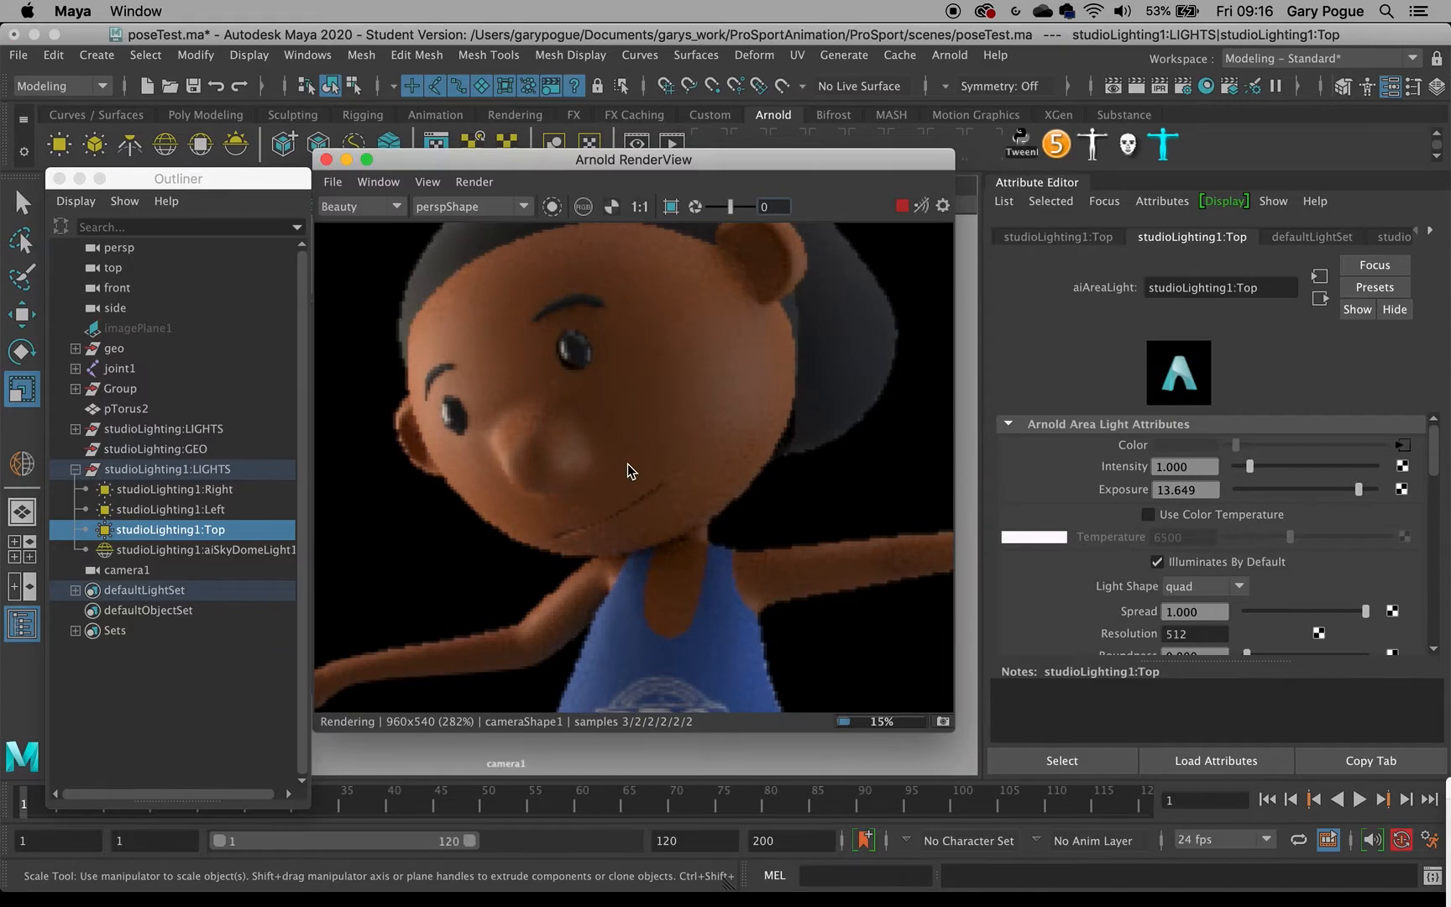
scroll(627, 463, down, 2)
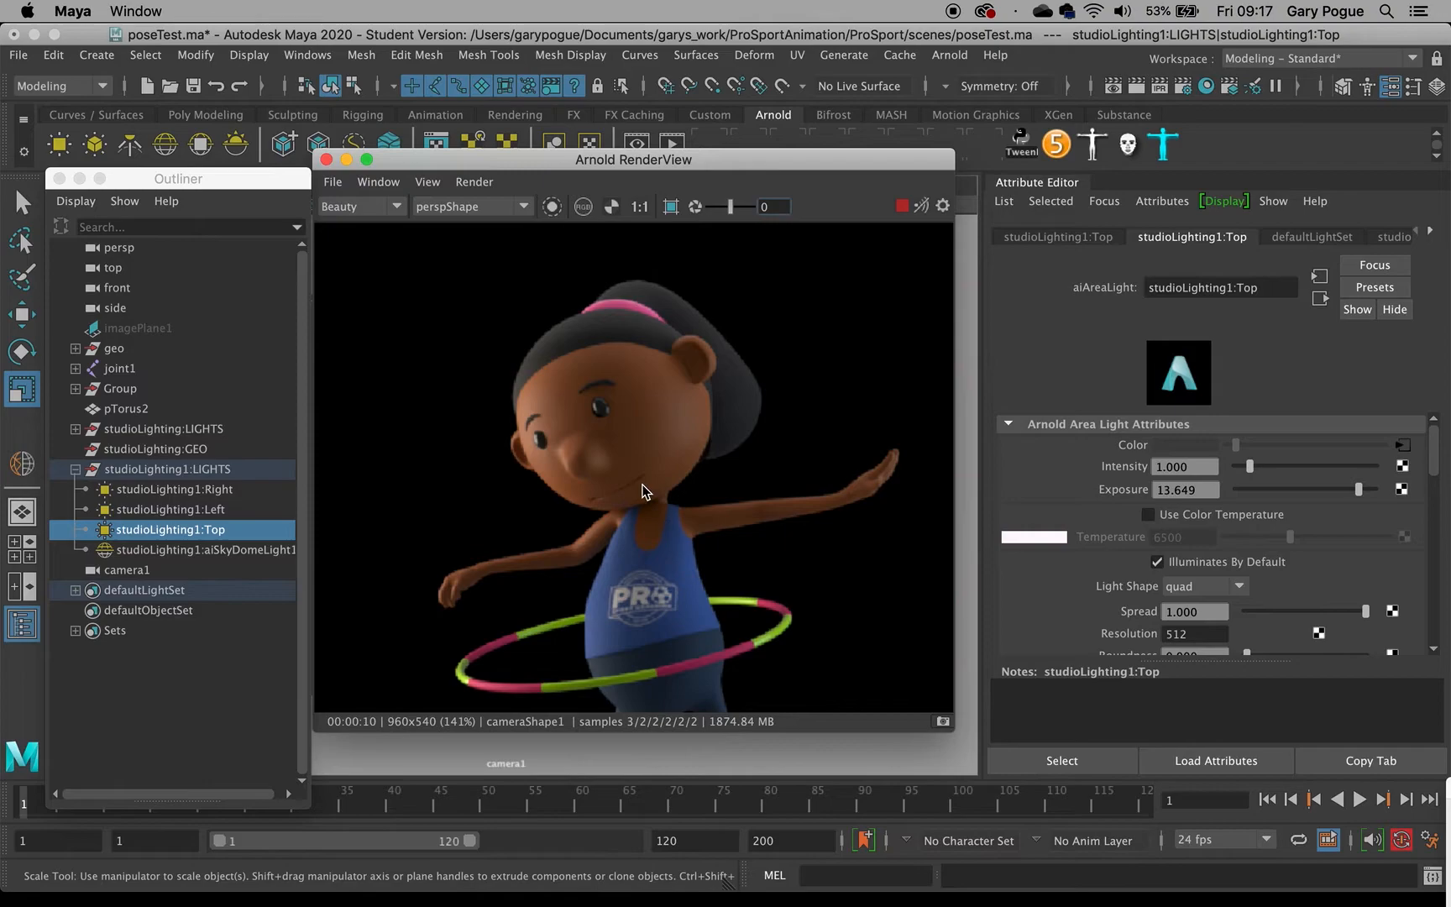
scroll(641, 491, up, 3)
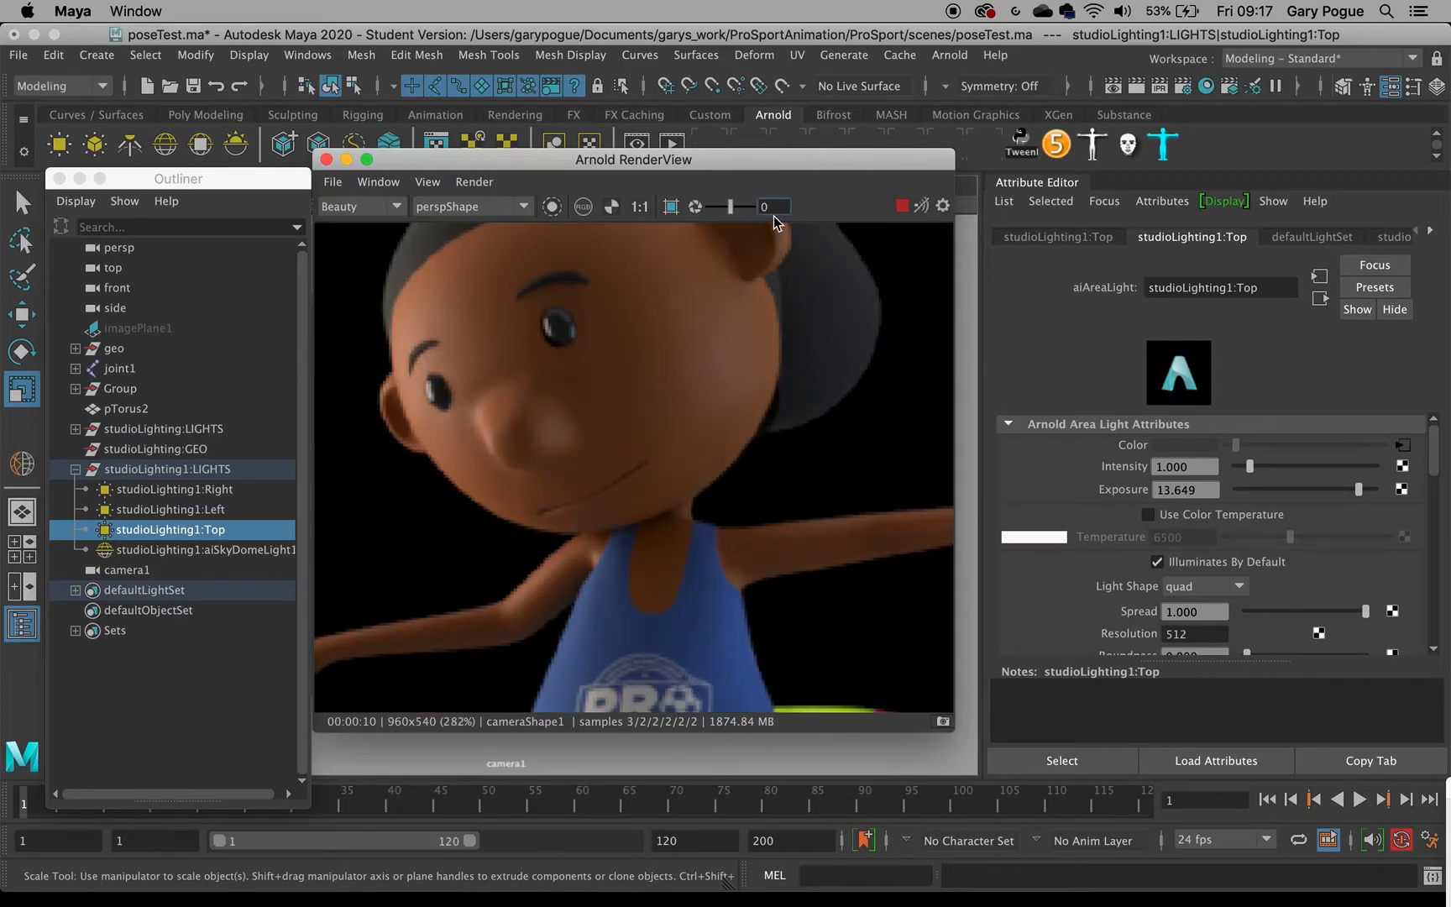
scroll(683, 575, down, 6)
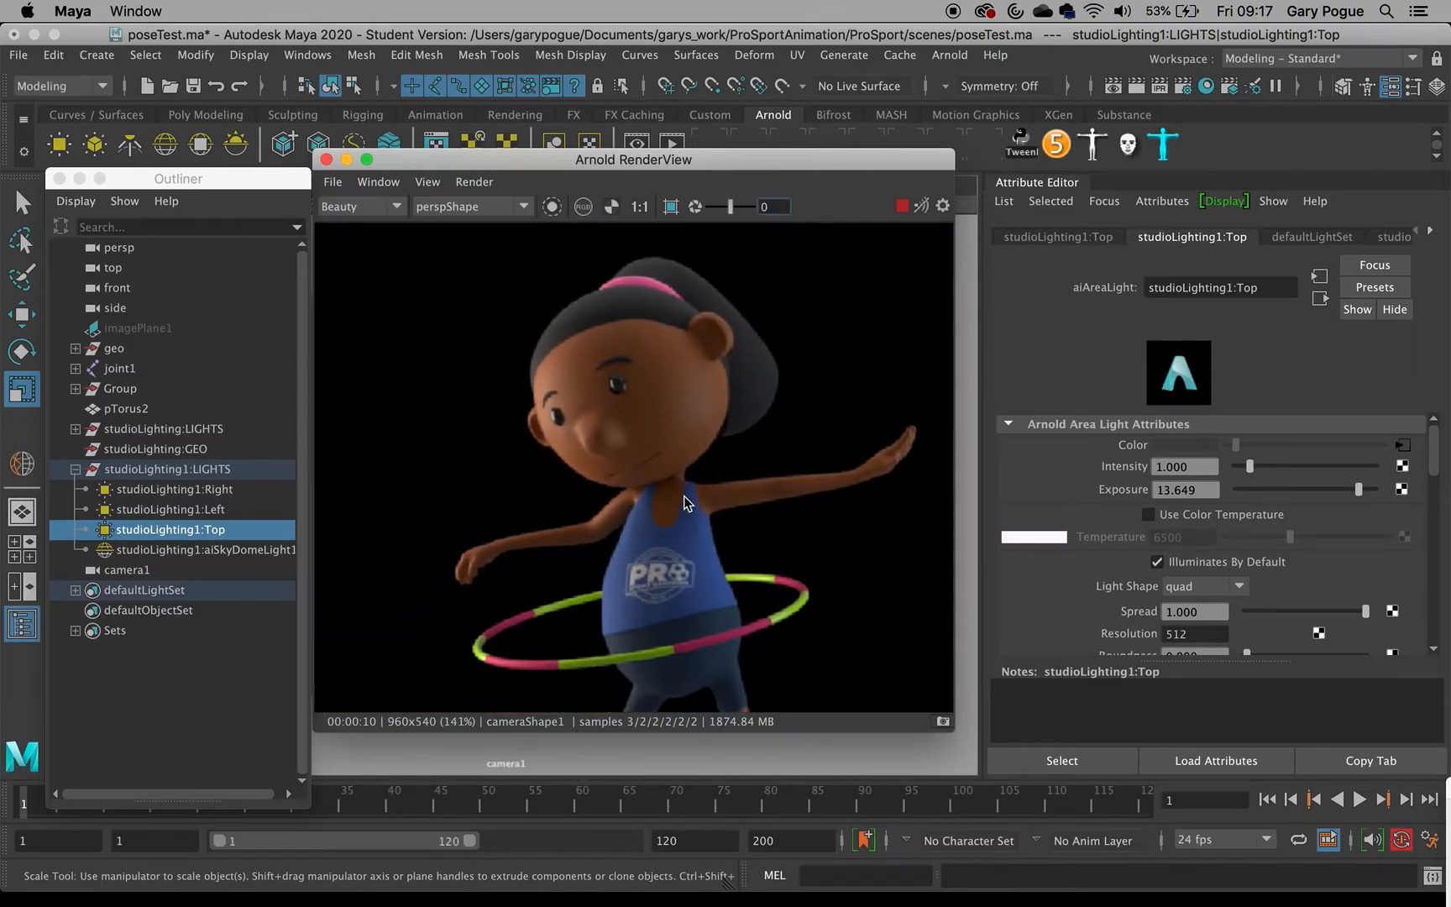
drag(679, 482, 628, 483)
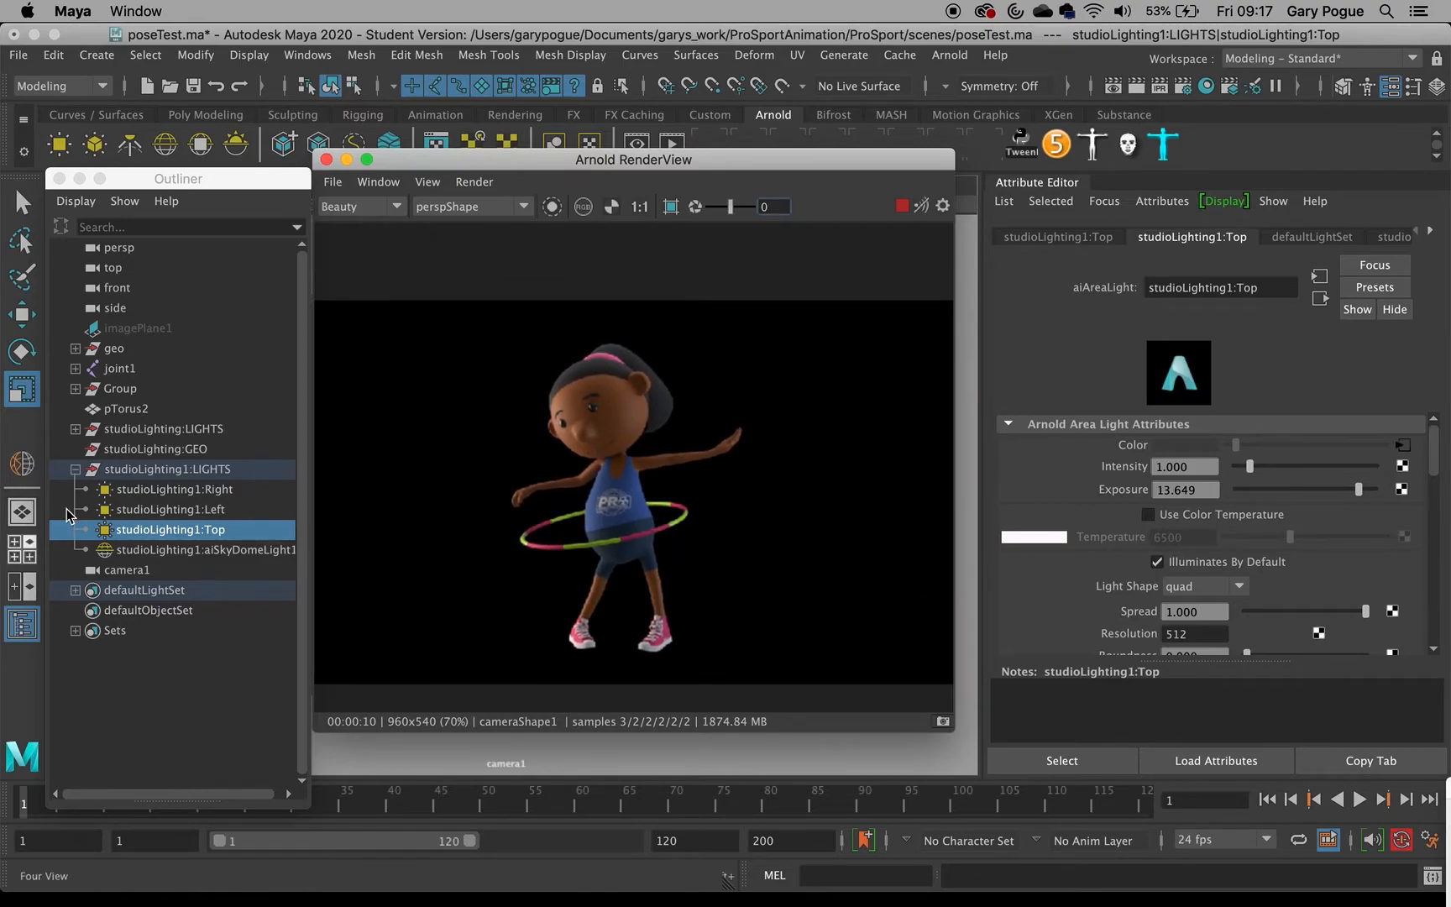
- Move the RenderView off the viewport, reframe the character through camera1 and close the Outliner
drag(673, 171, 957, 210)
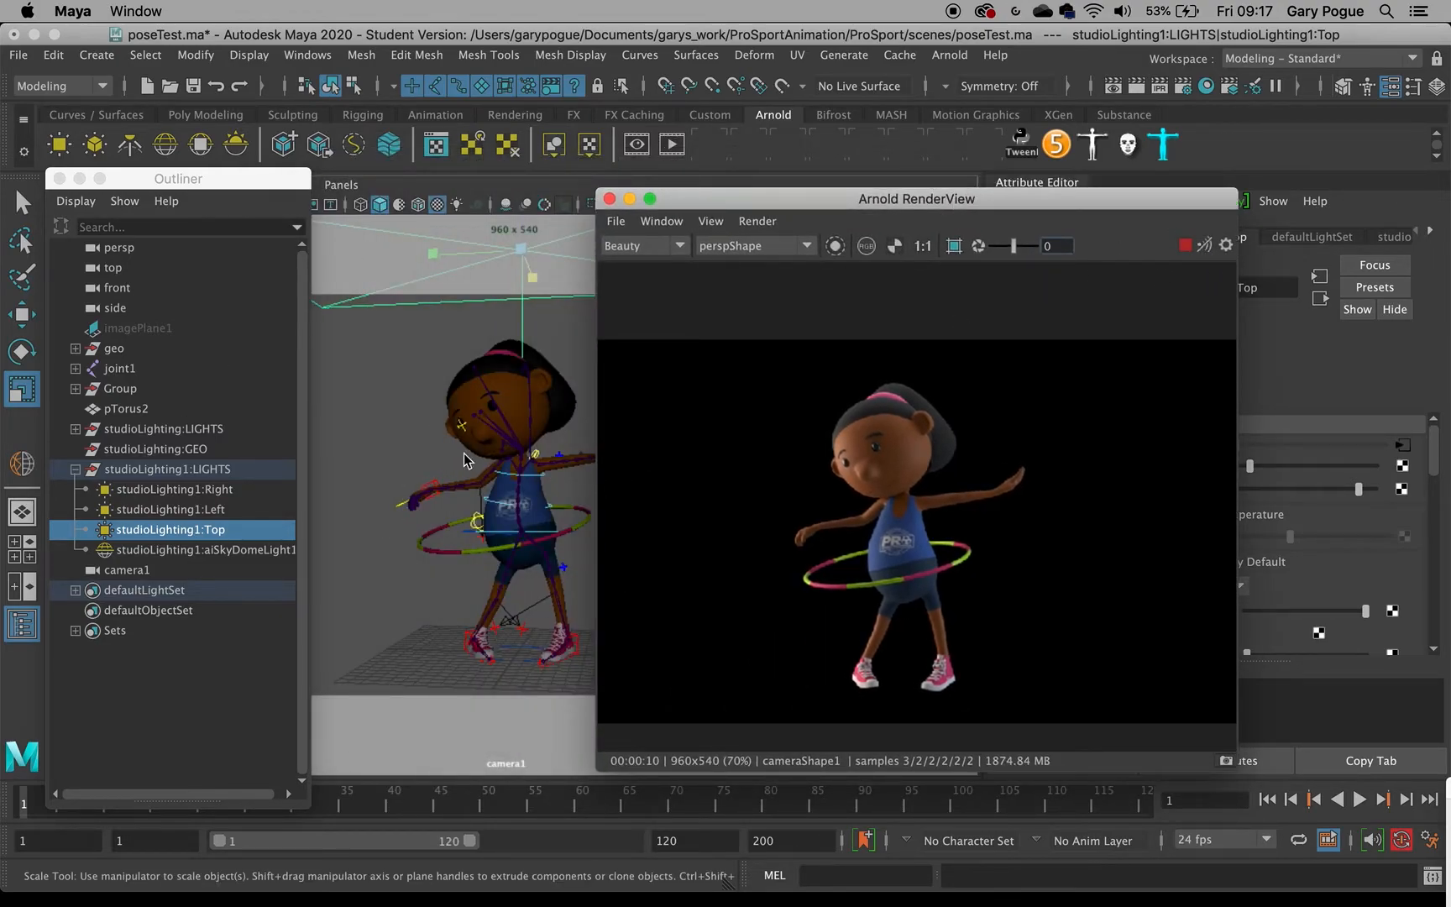
alt+drag(459, 479, 509, 489)
alt+right_drag(508, 451, 510, 485)
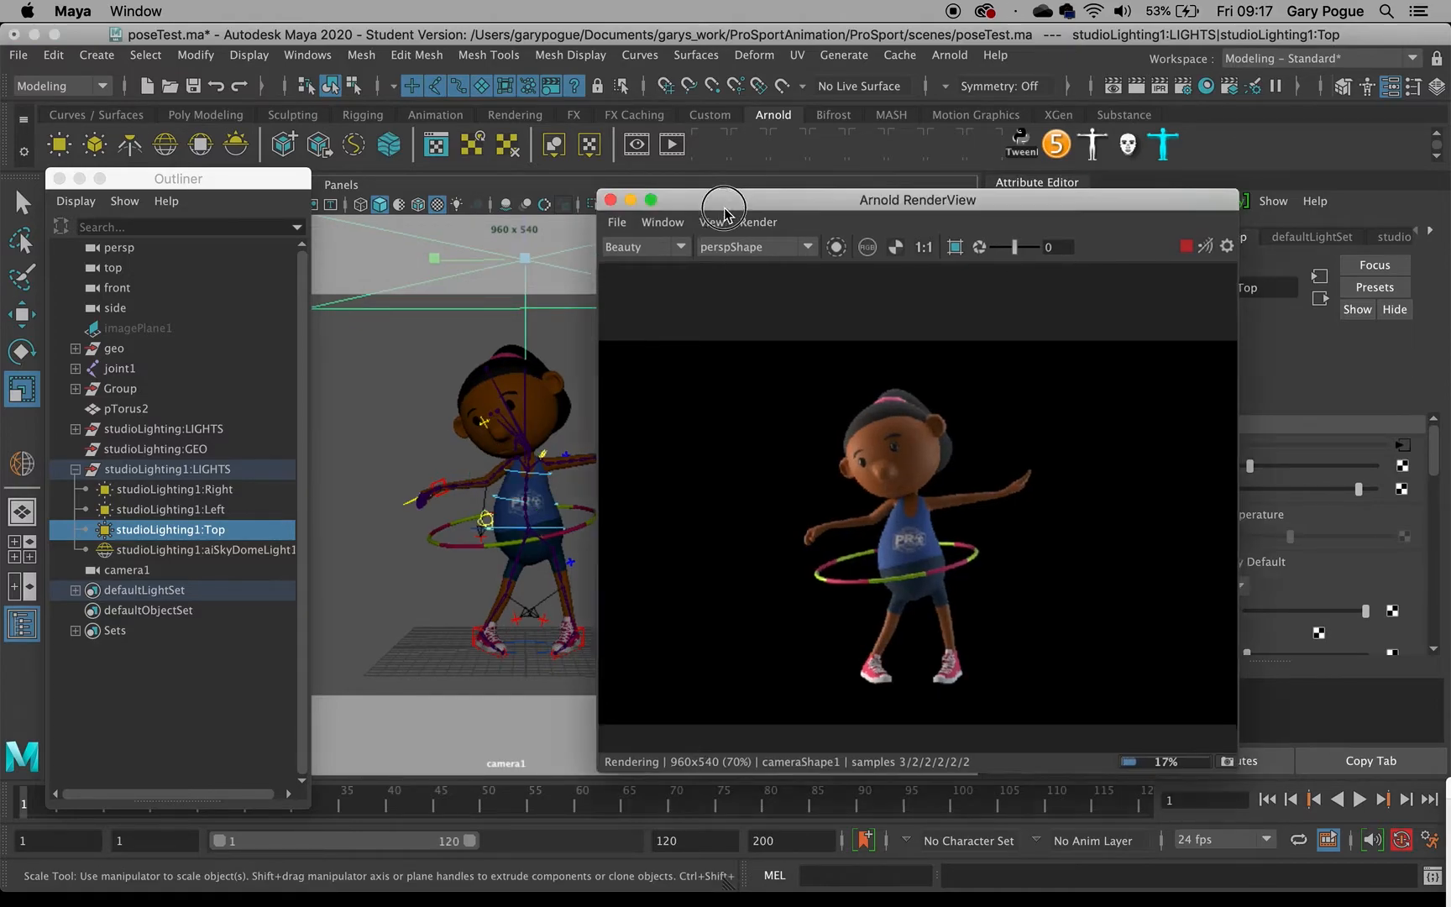
drag(664, 199, 1013, 241)
click(58, 178)
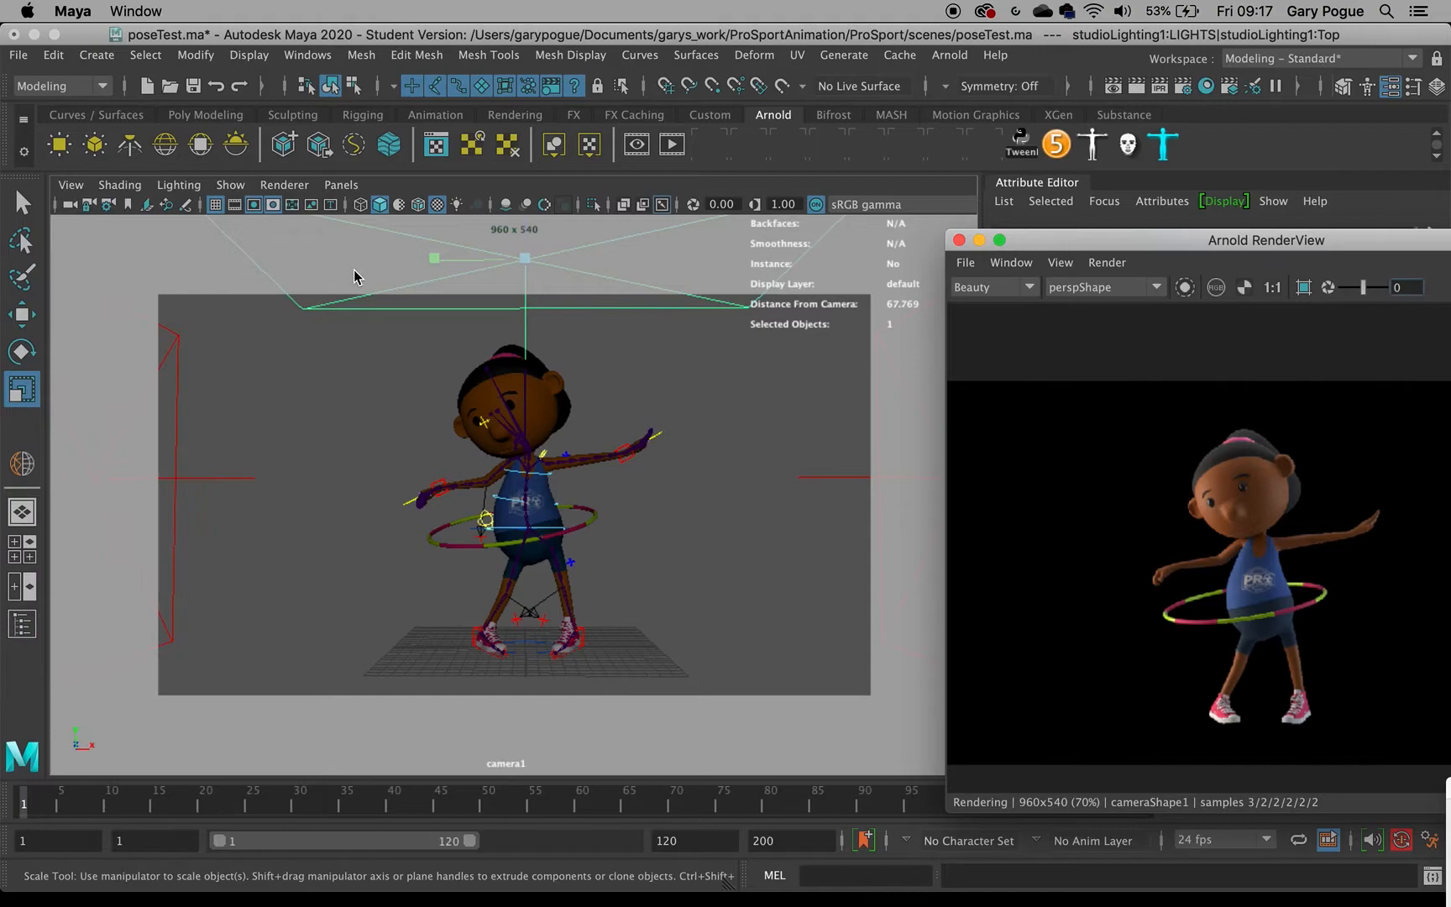
- Display the field chart in the camera1 view, centre the character against it and hide the chart
click(292, 205)
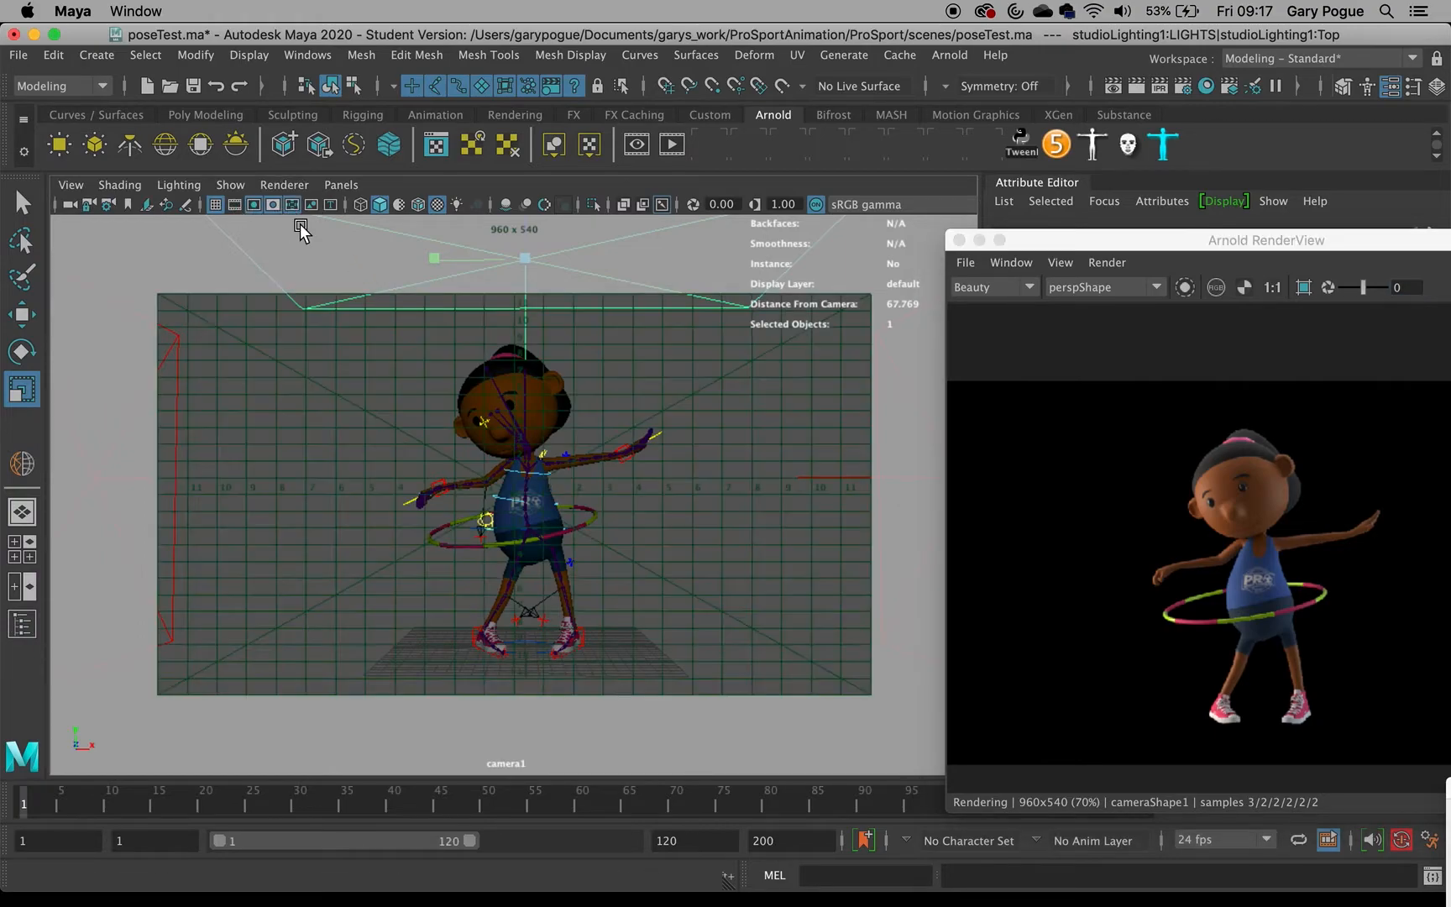
alt+middle_drag(534, 469, 524, 467)
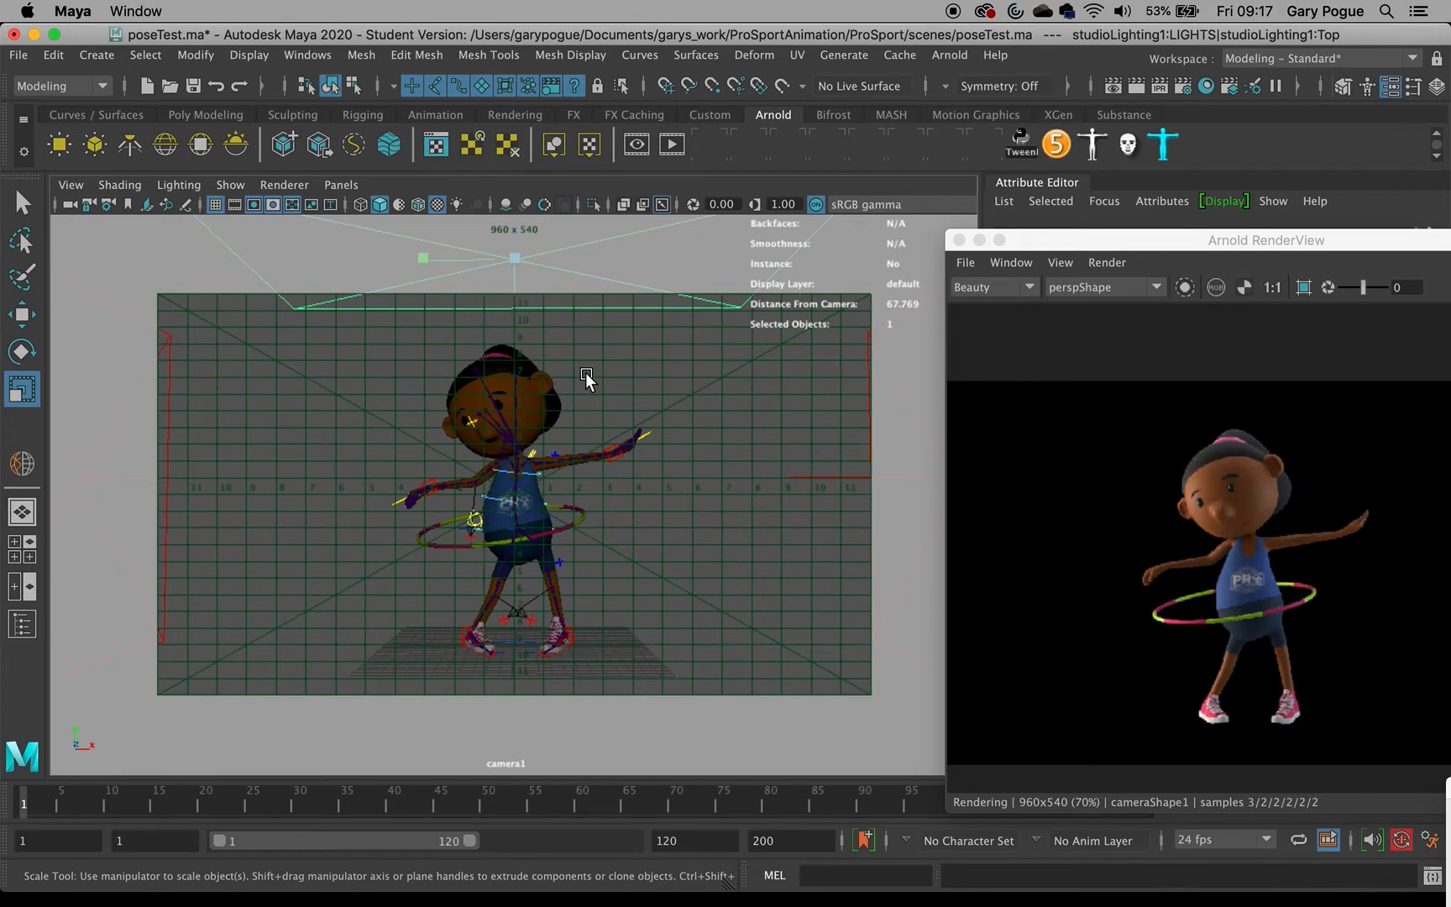
alt+middle_drag(508, 479, 511, 479)
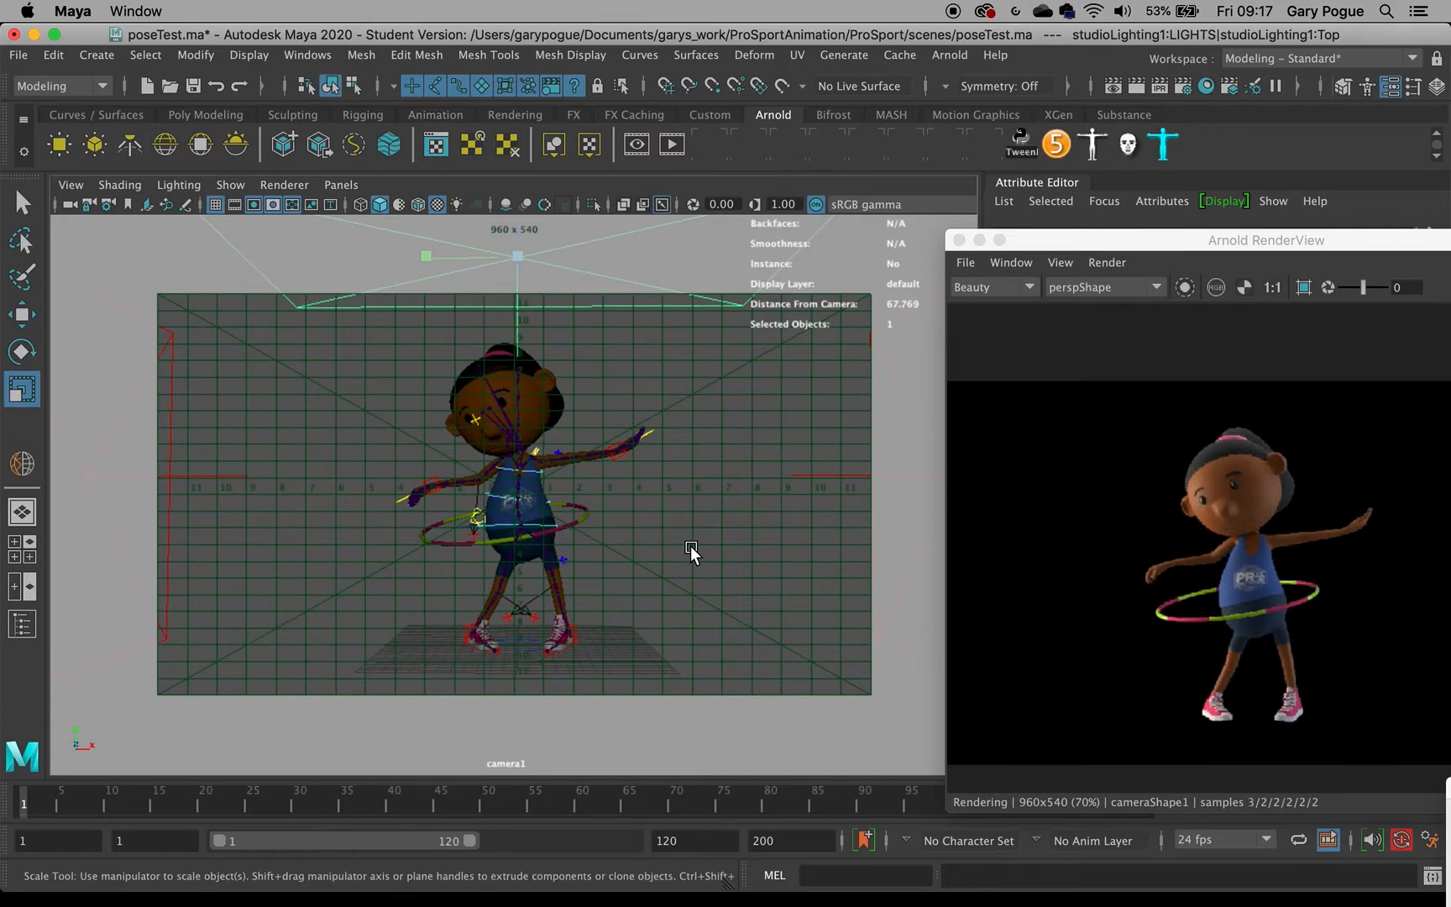
drag(1157, 245, 962, 235)
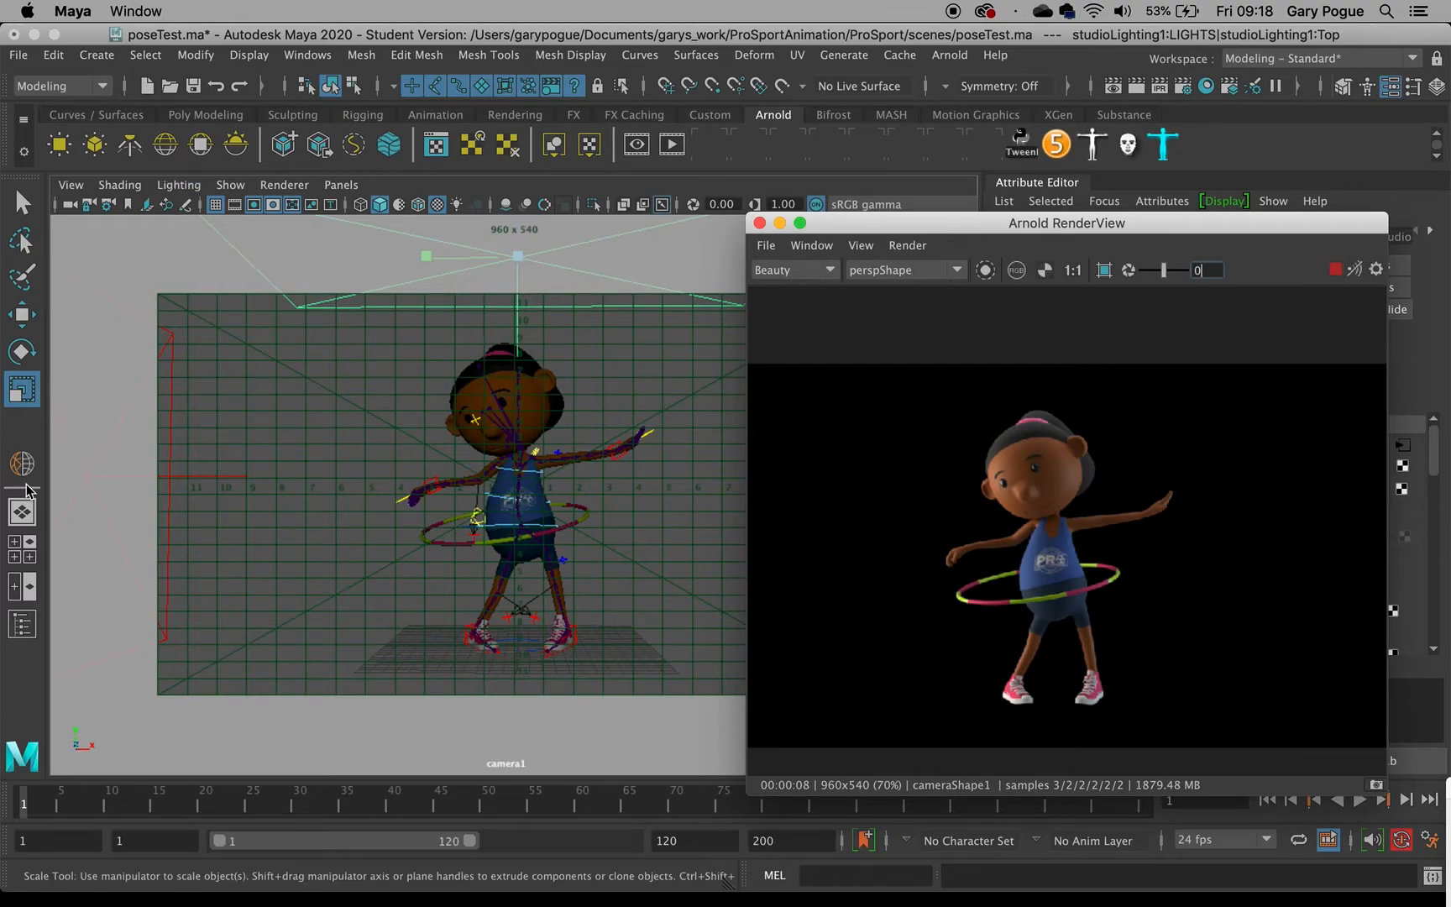
click(291, 204)
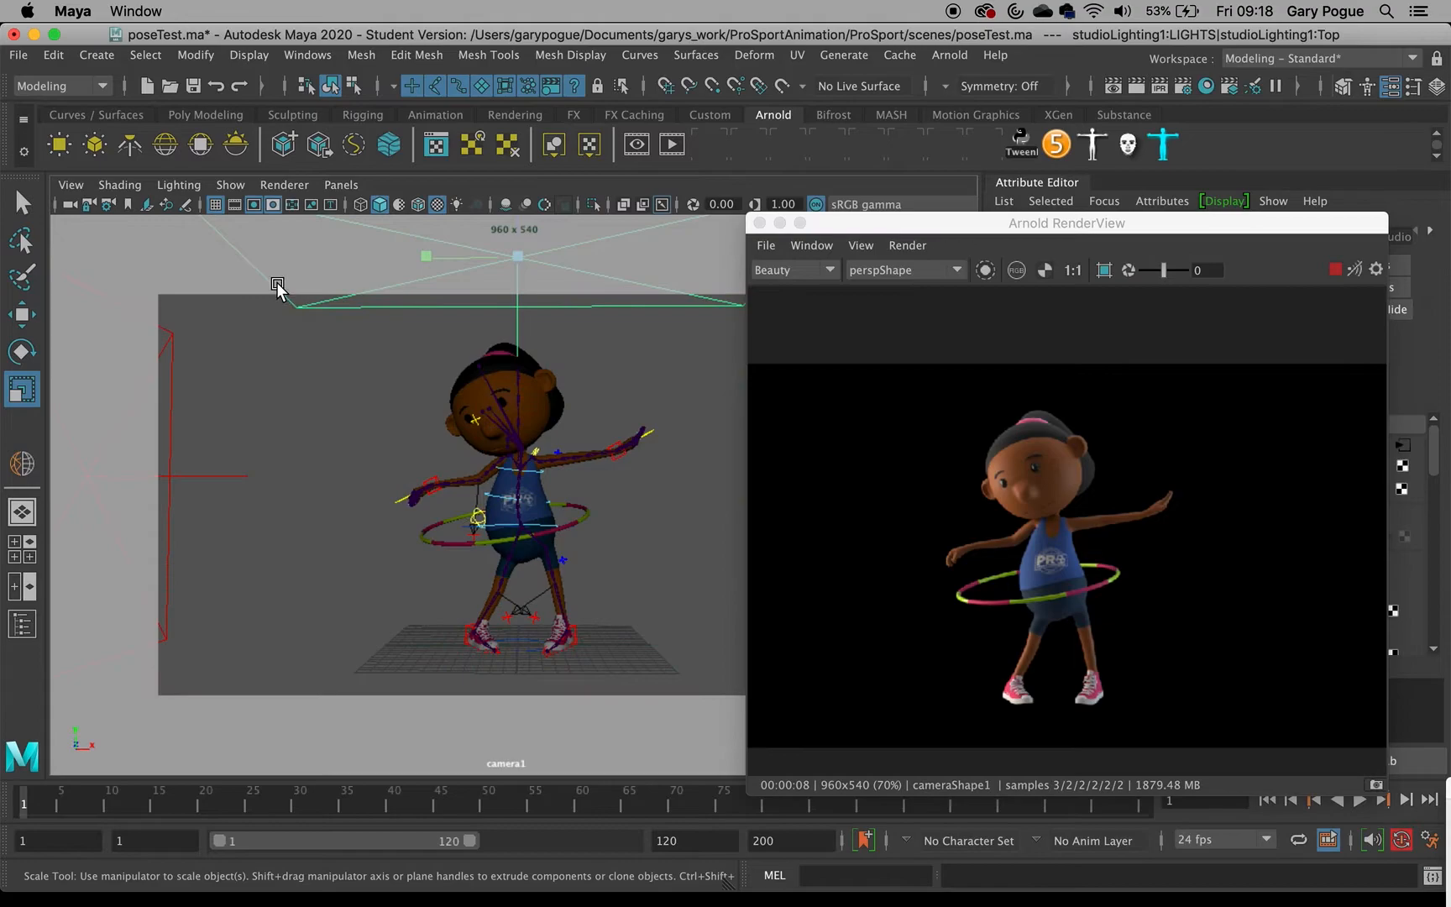
- Switch the viewport to the persp camera and view the light rig from outside
click(22, 512)
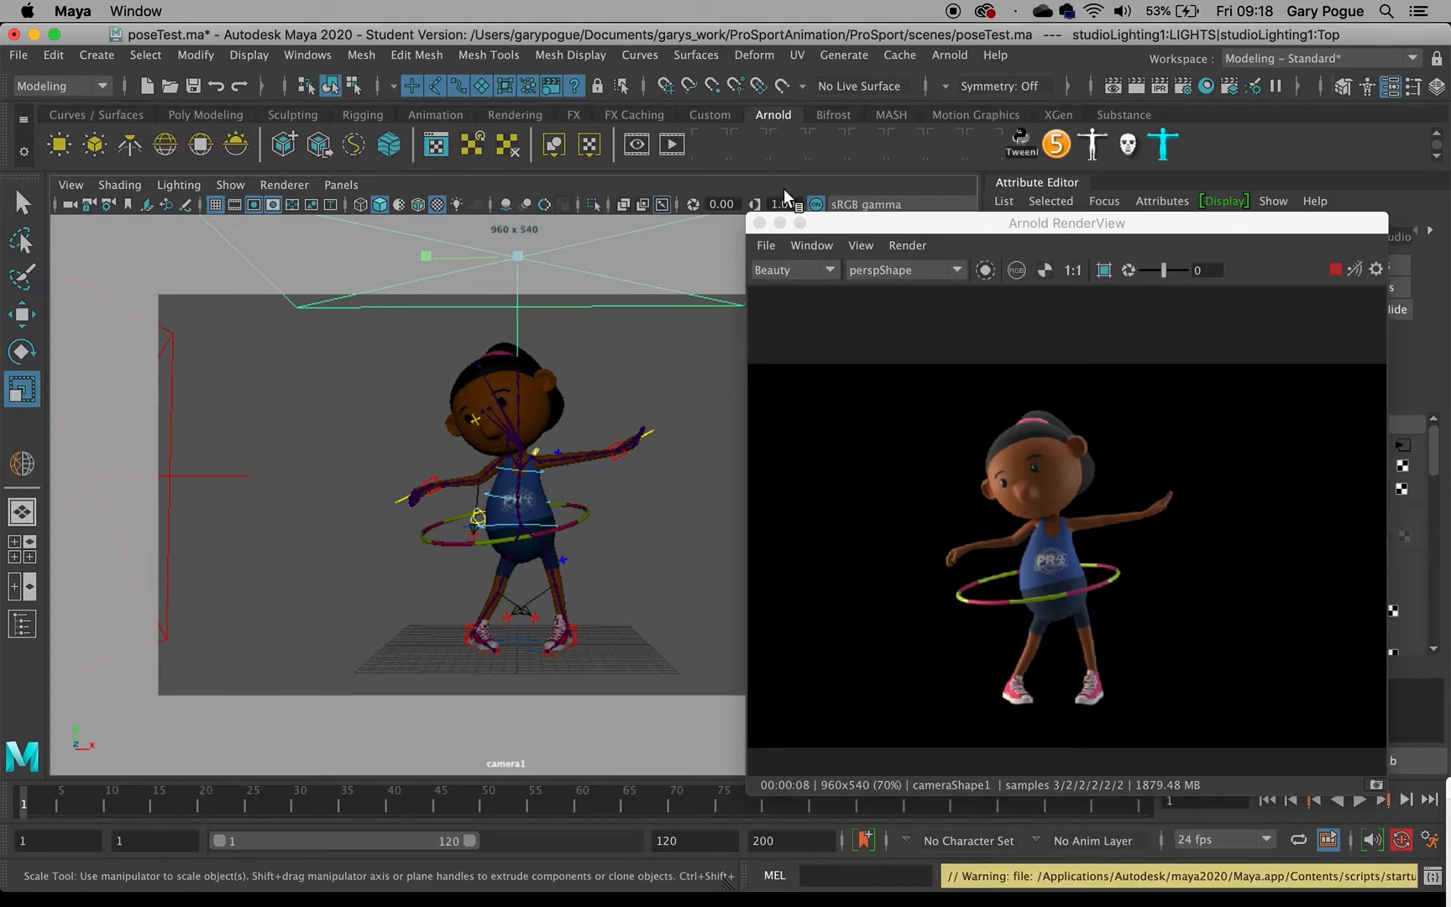
click(341, 185)
mouse_move(471, 205)
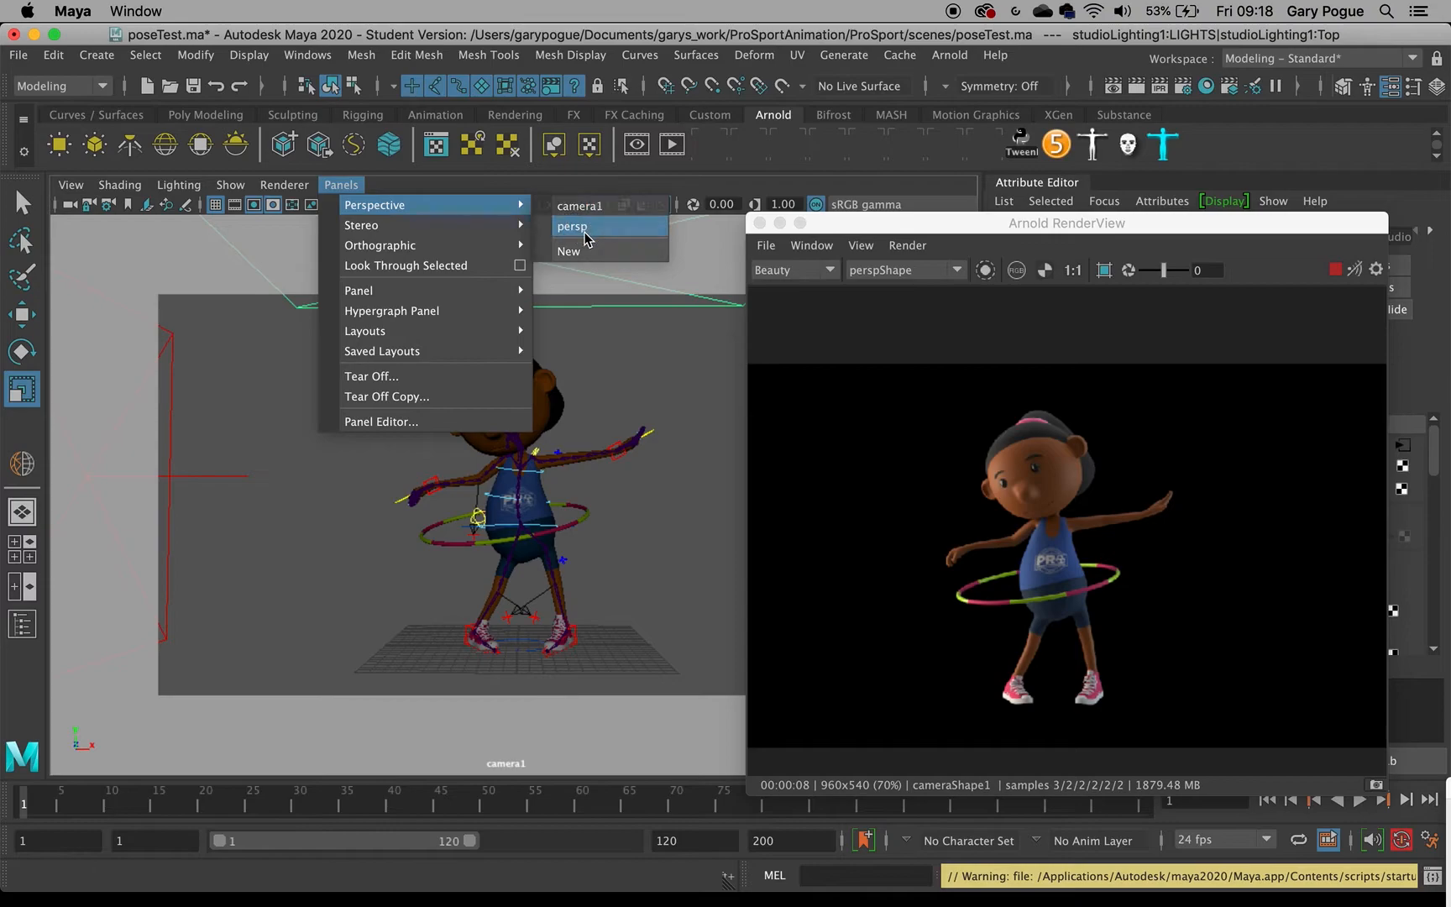
click(585, 239)
alt+drag(428, 520, 467, 547)
- Try to shift the top area light with the Move tool and undo the move
key(w)
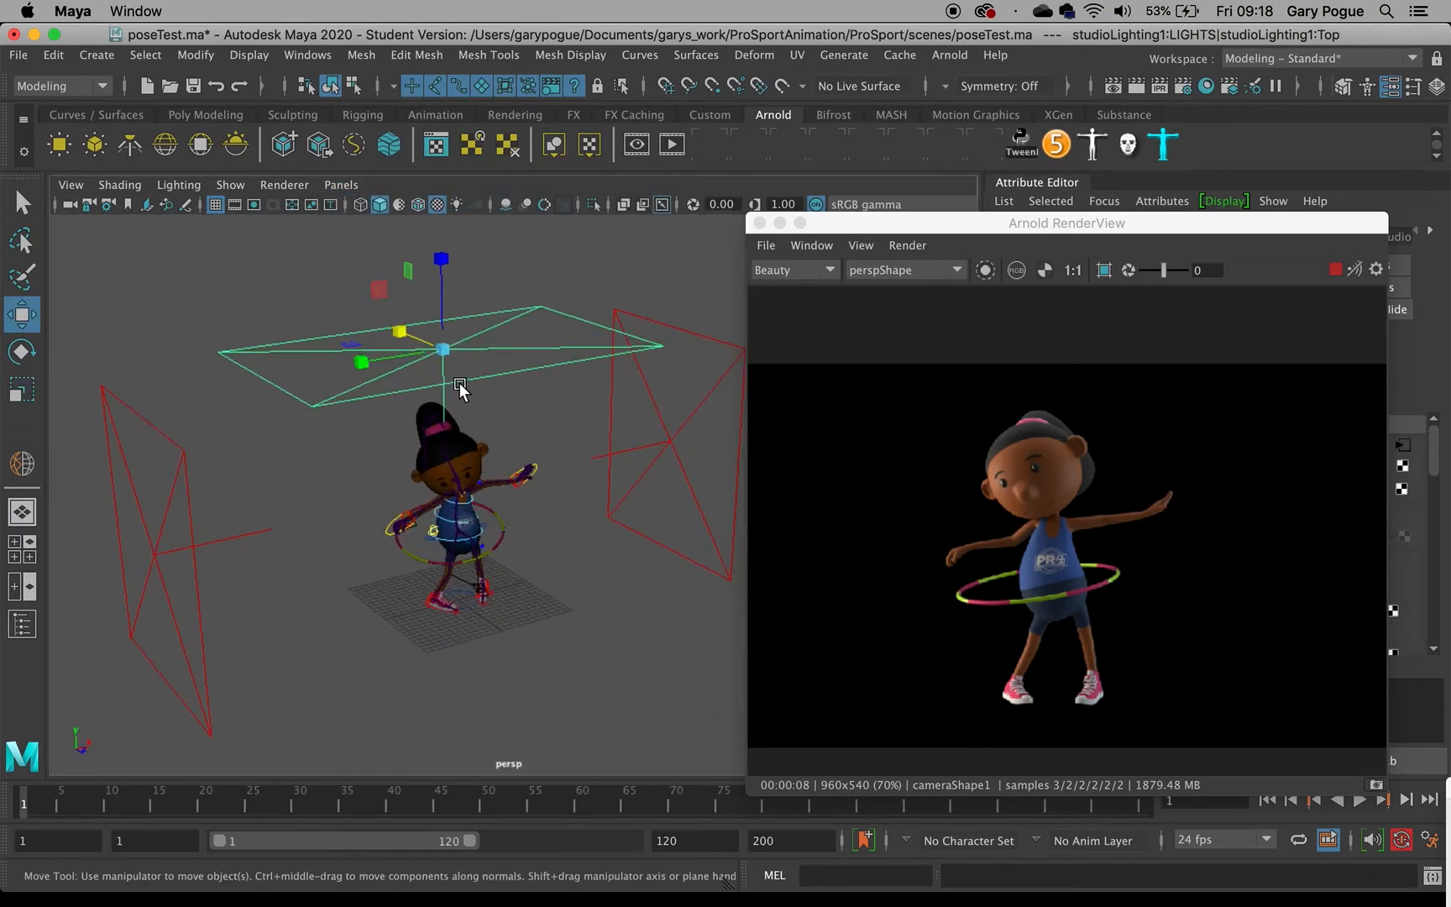
mouse_move(492, 372)
mouse_down()
mouse_move(515, 382)
mouse_move(481, 367)
mouse_up()
scroll(597, 477, down, 5)
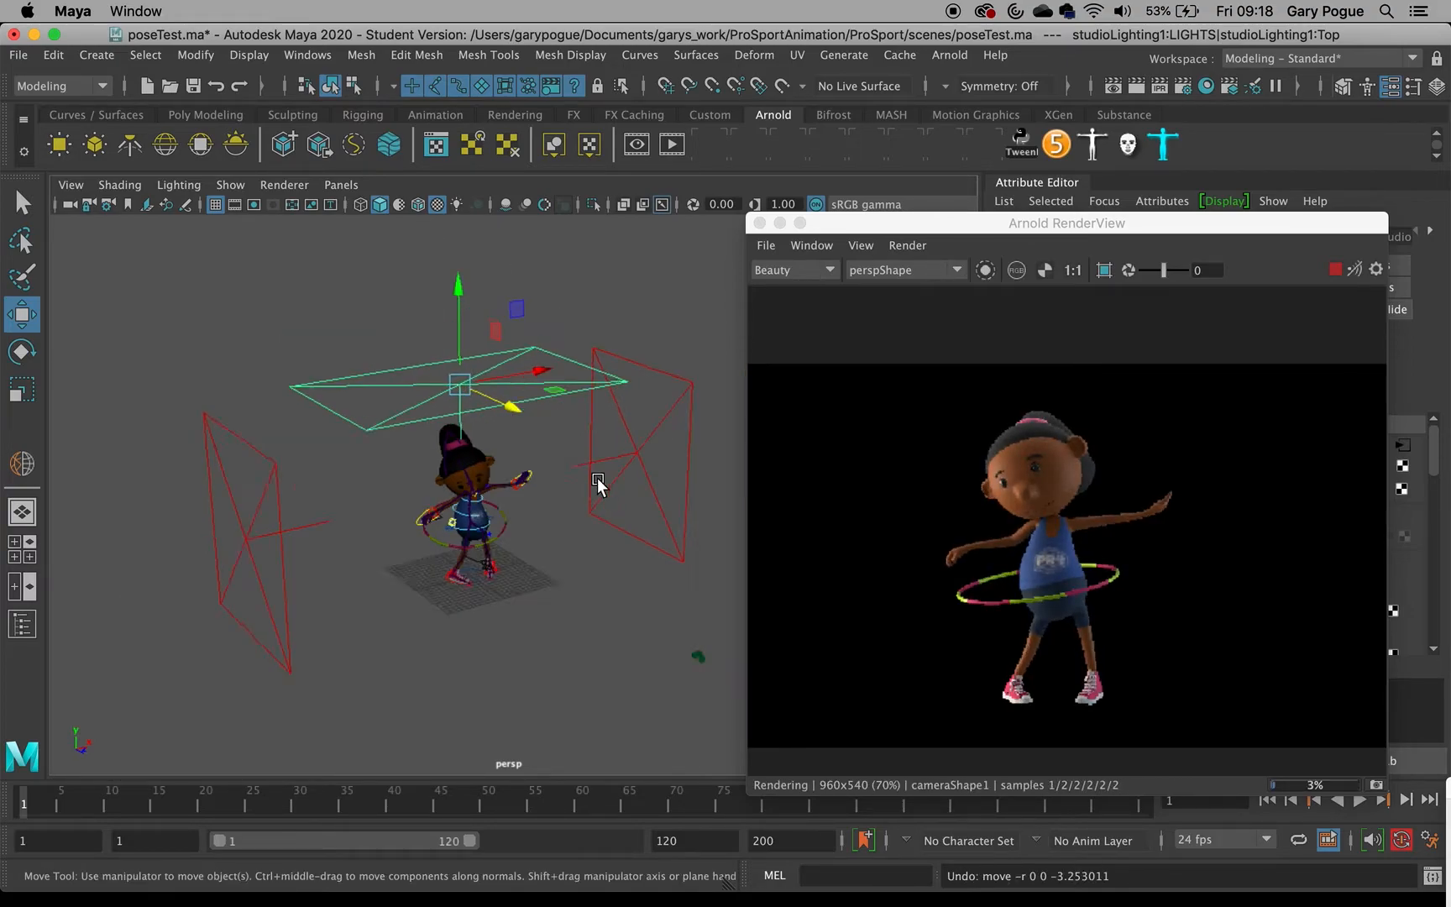
scroll(608, 499, up, 3)
- Select studioLighting1:Left, rotate and move it toward the character's front, and check the result in the Arnold RenderView
alt+drag(270, 567, 326, 608)
click(354, 625)
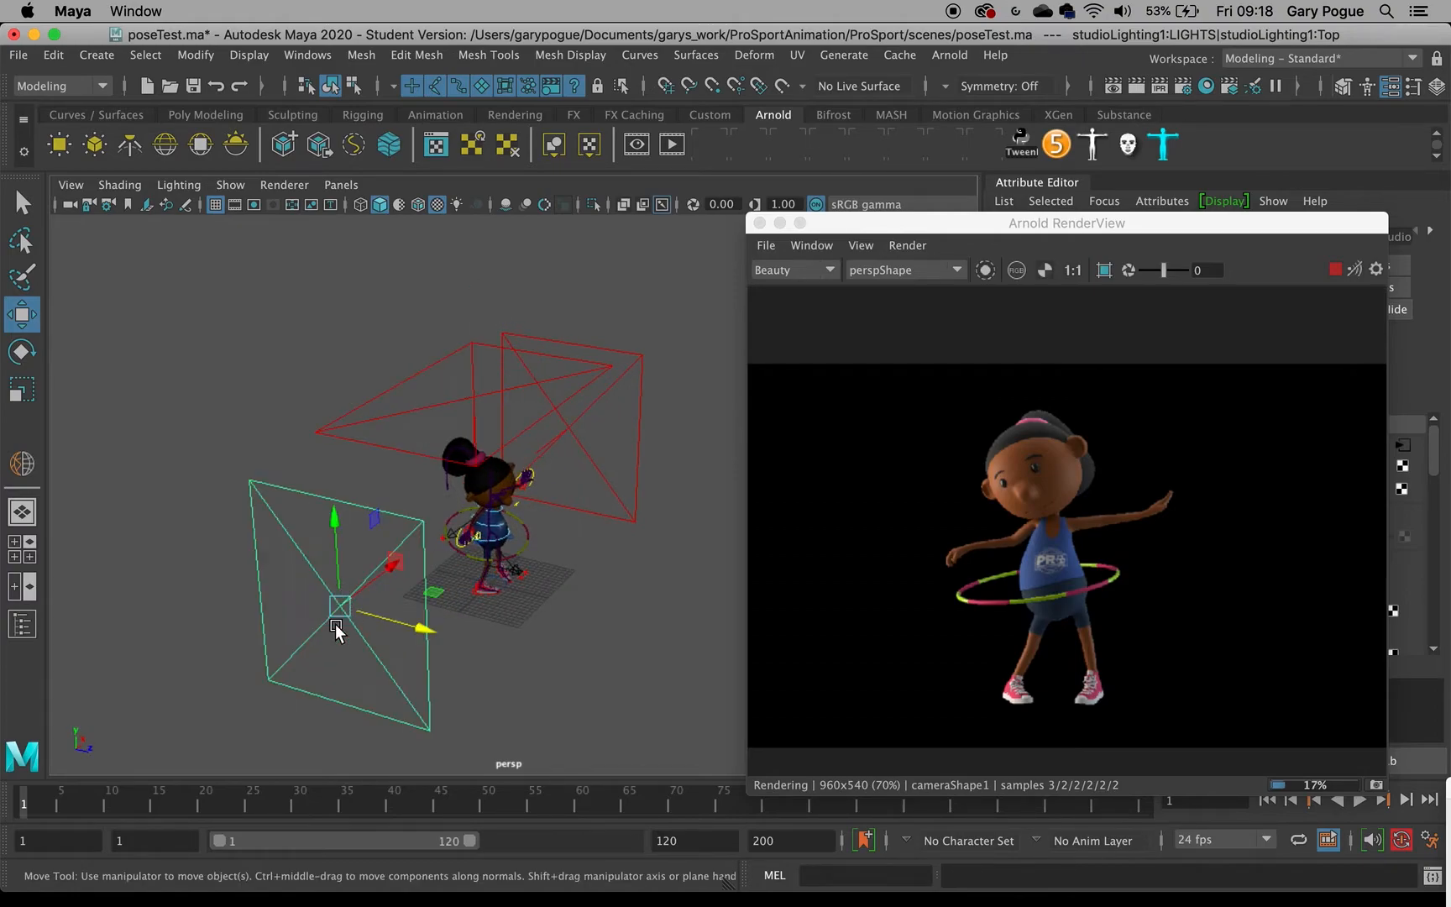
alt+drag(520, 590, 614, 430)
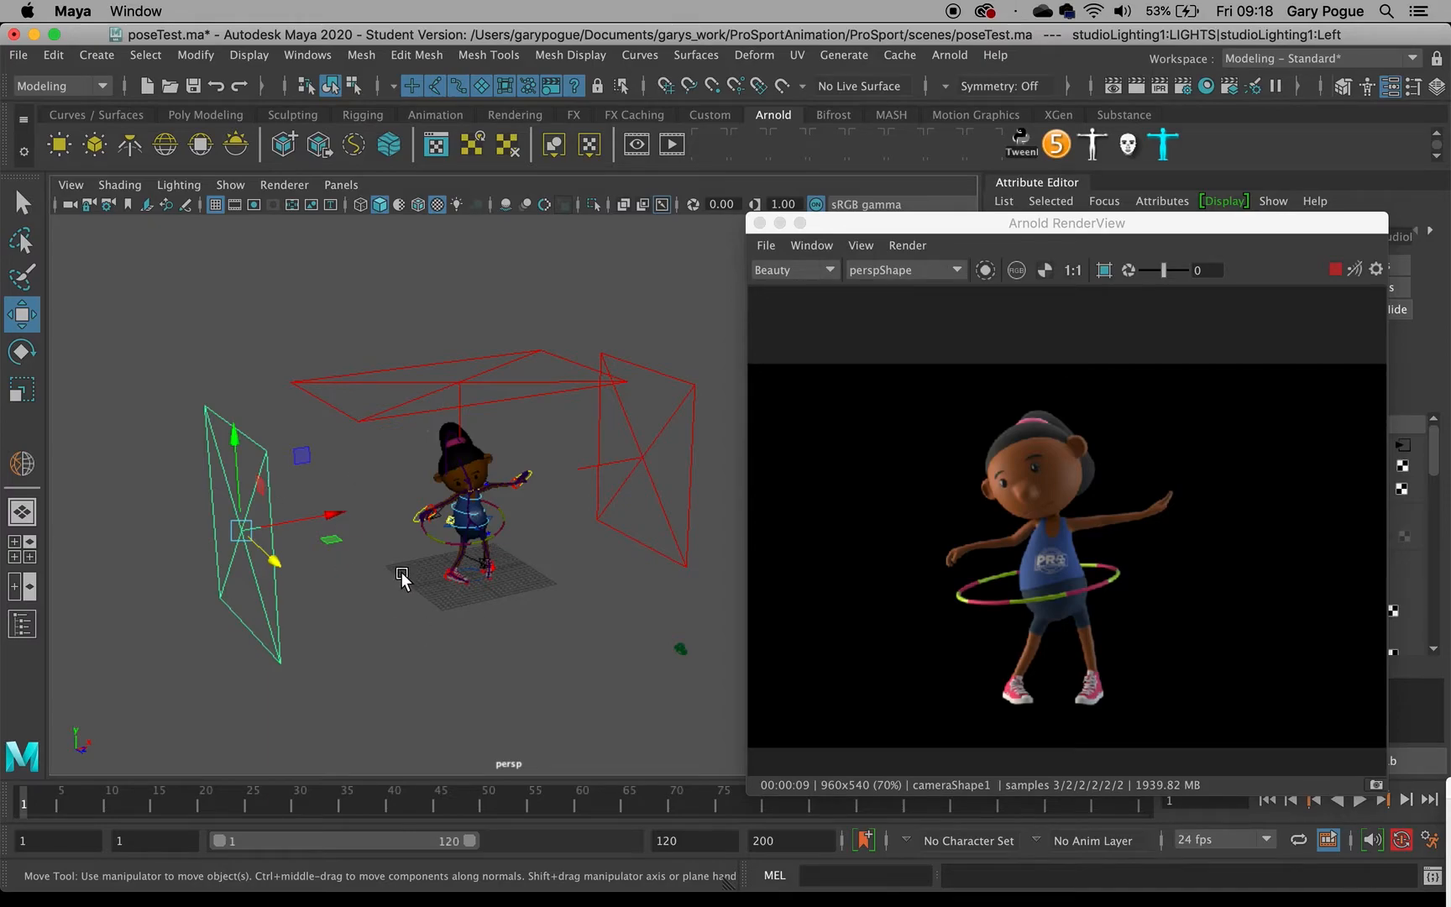
key(e)
drag(328, 591, 473, 592)
key(w)
scroll(1080, 560, up, 5)
scroll(1080, 561, down, 2)
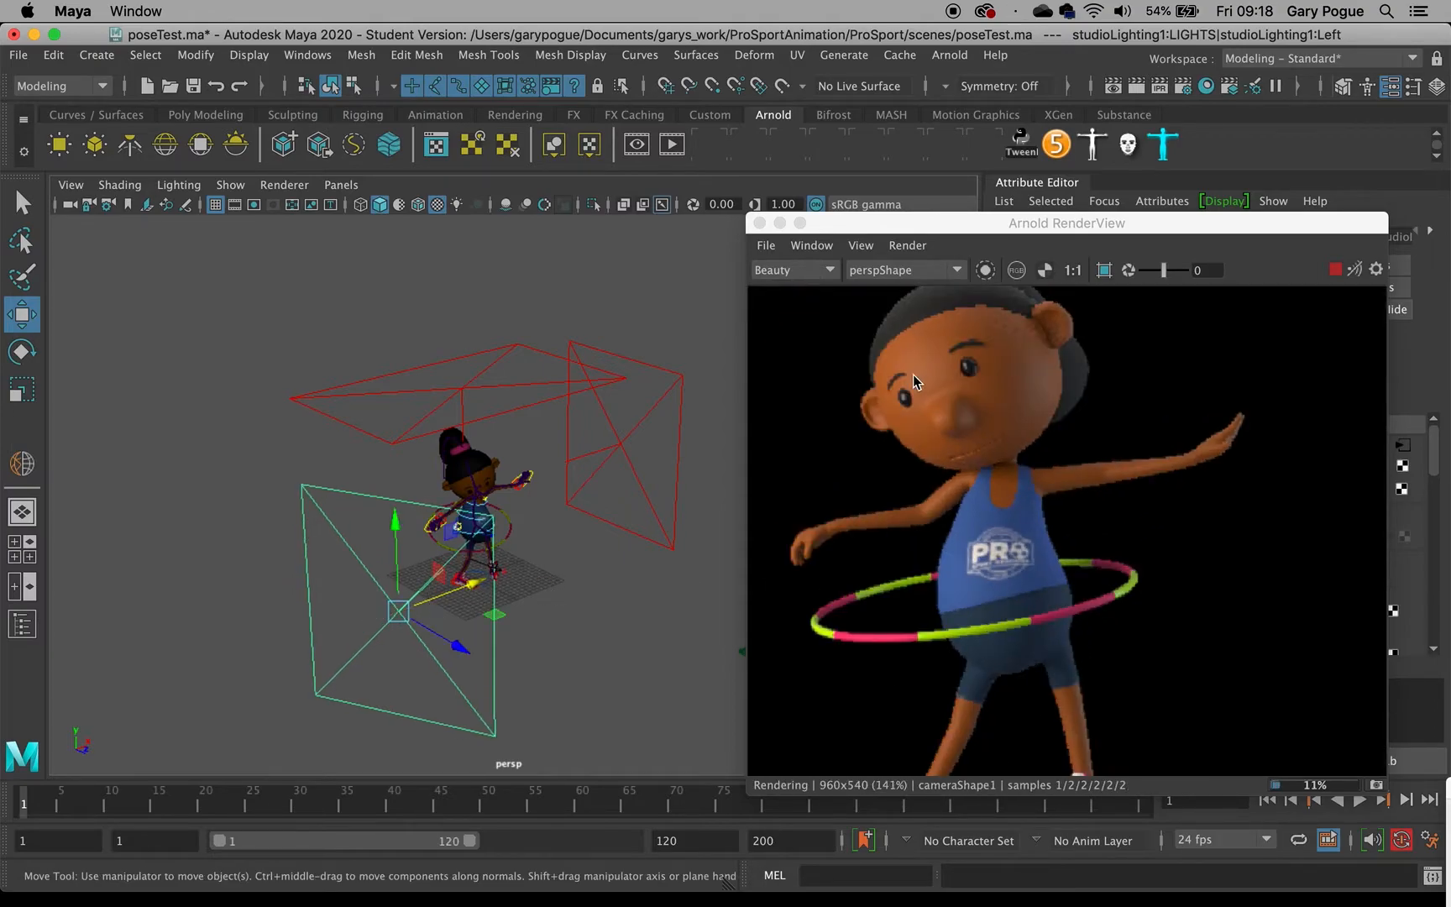
- Inspect both side area lights around the character, activate the Rotate tool on studioLighting1:Left and check the full render
alt+drag(589, 507, 676, 538)
click(679, 487)
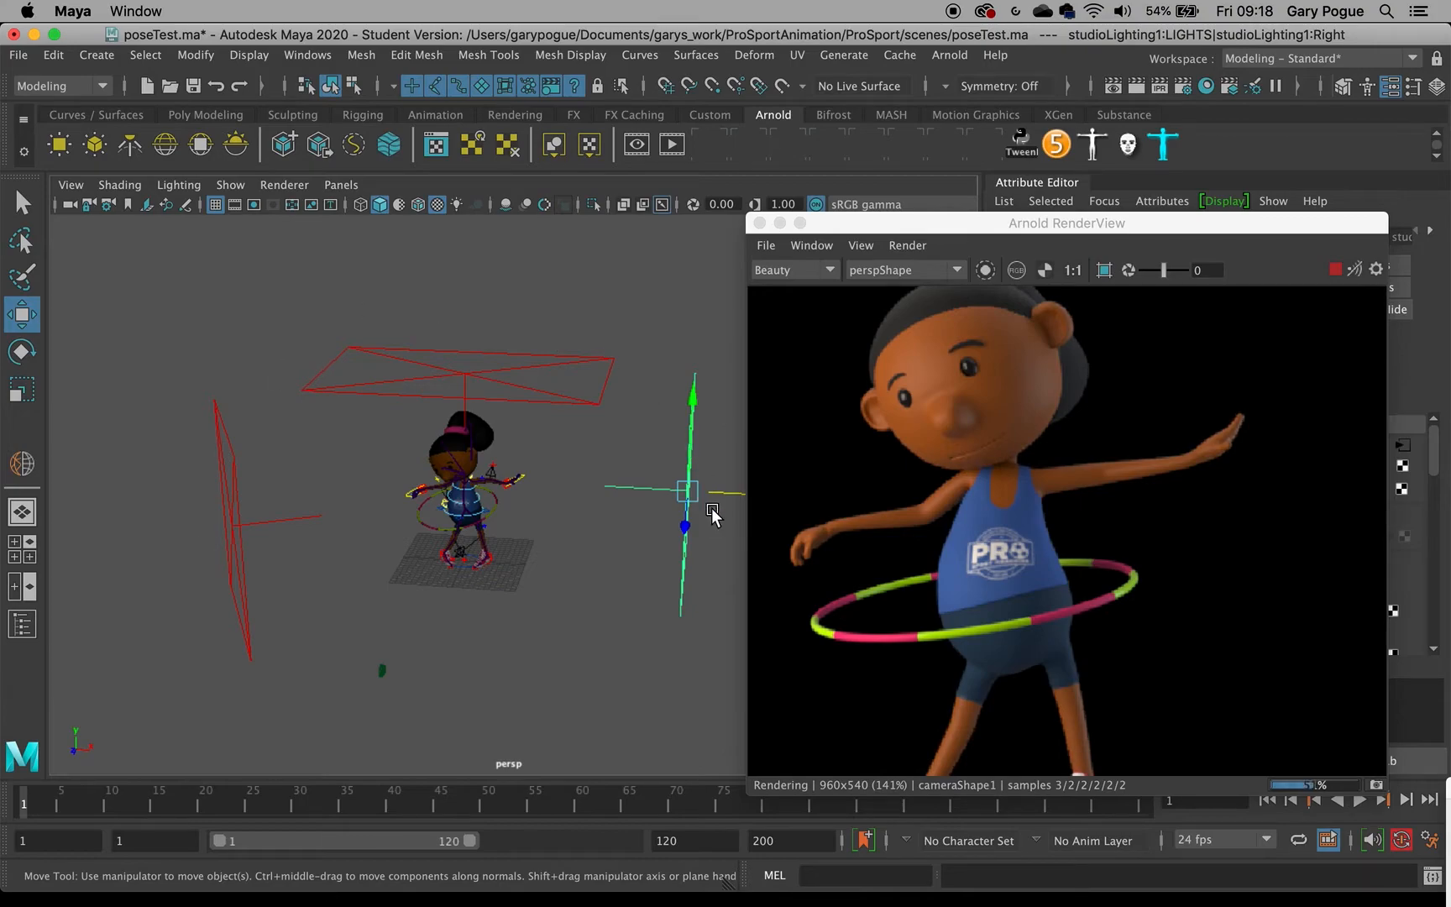
alt+drag(363, 476, 499, 446)
key(e)
click(310, 428)
click(499, 446)
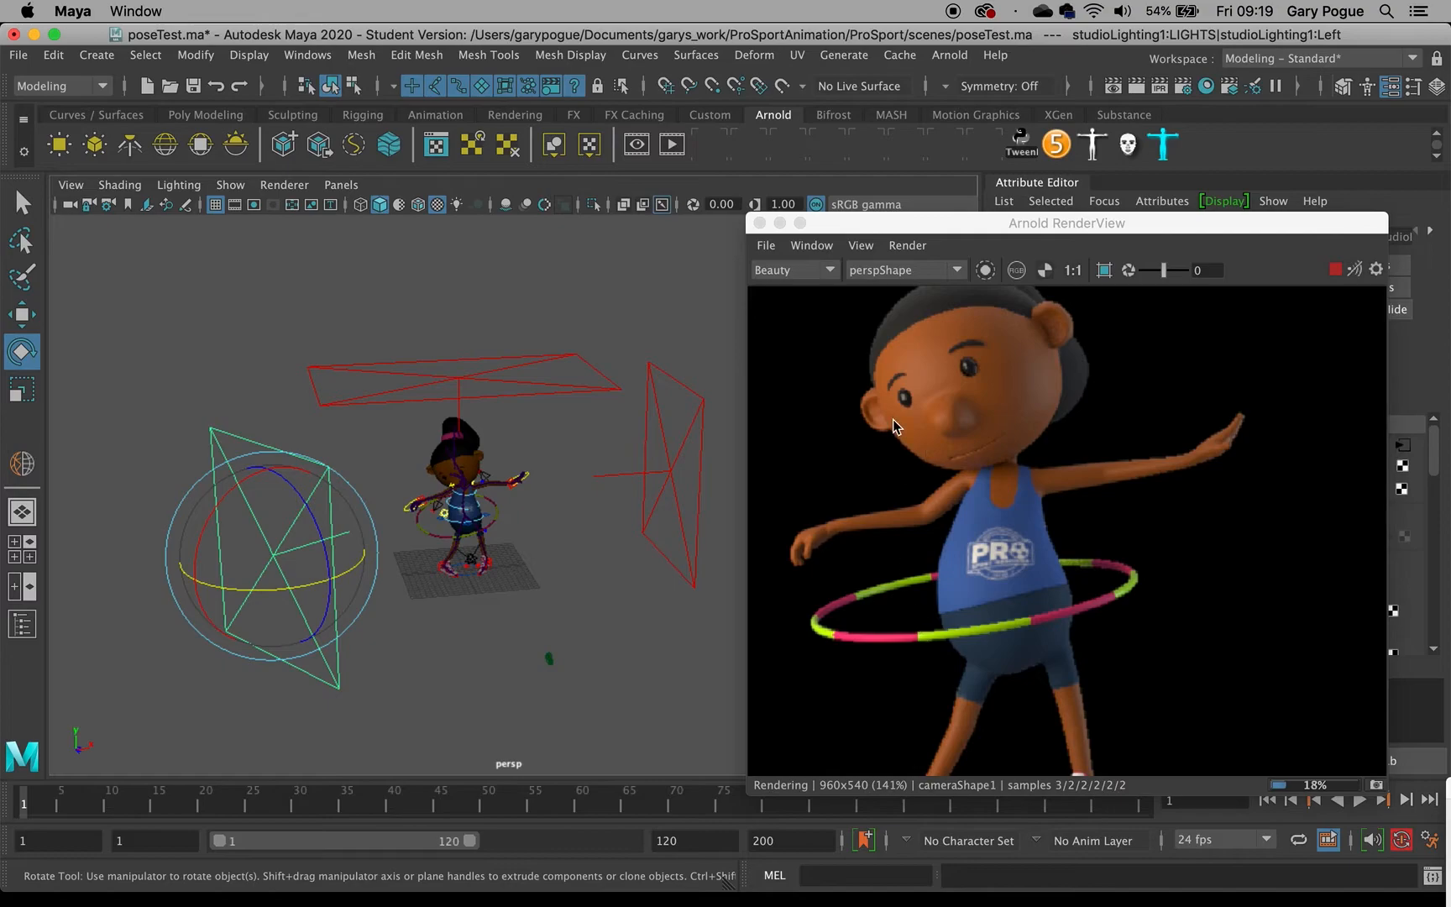
scroll(884, 462, down, 3)
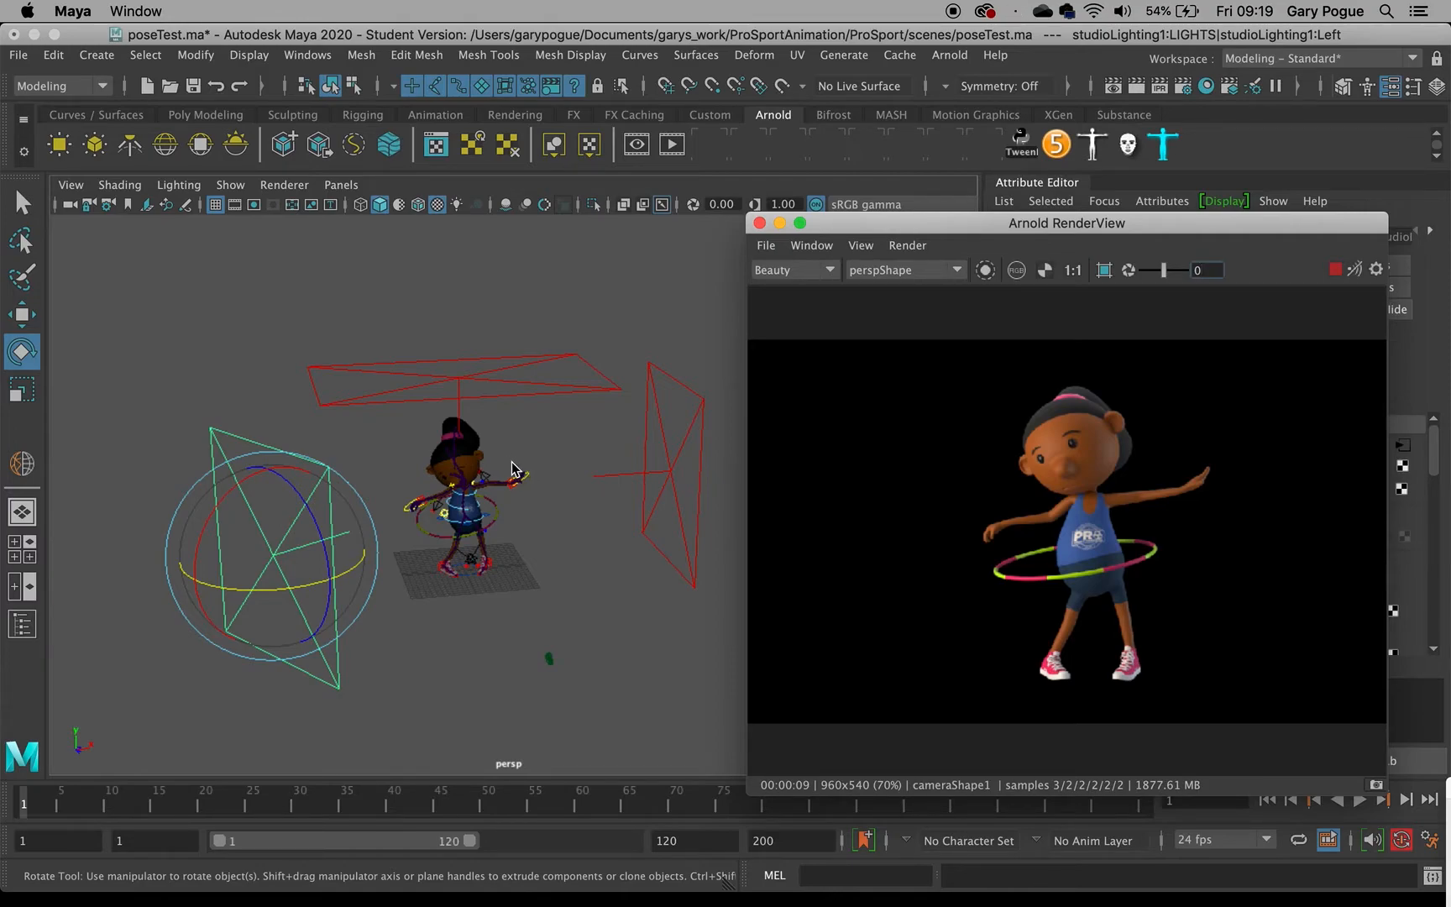
- Select studioLighting1:Right, tilt it upward toward the character and lower it slightly
click(669, 468)
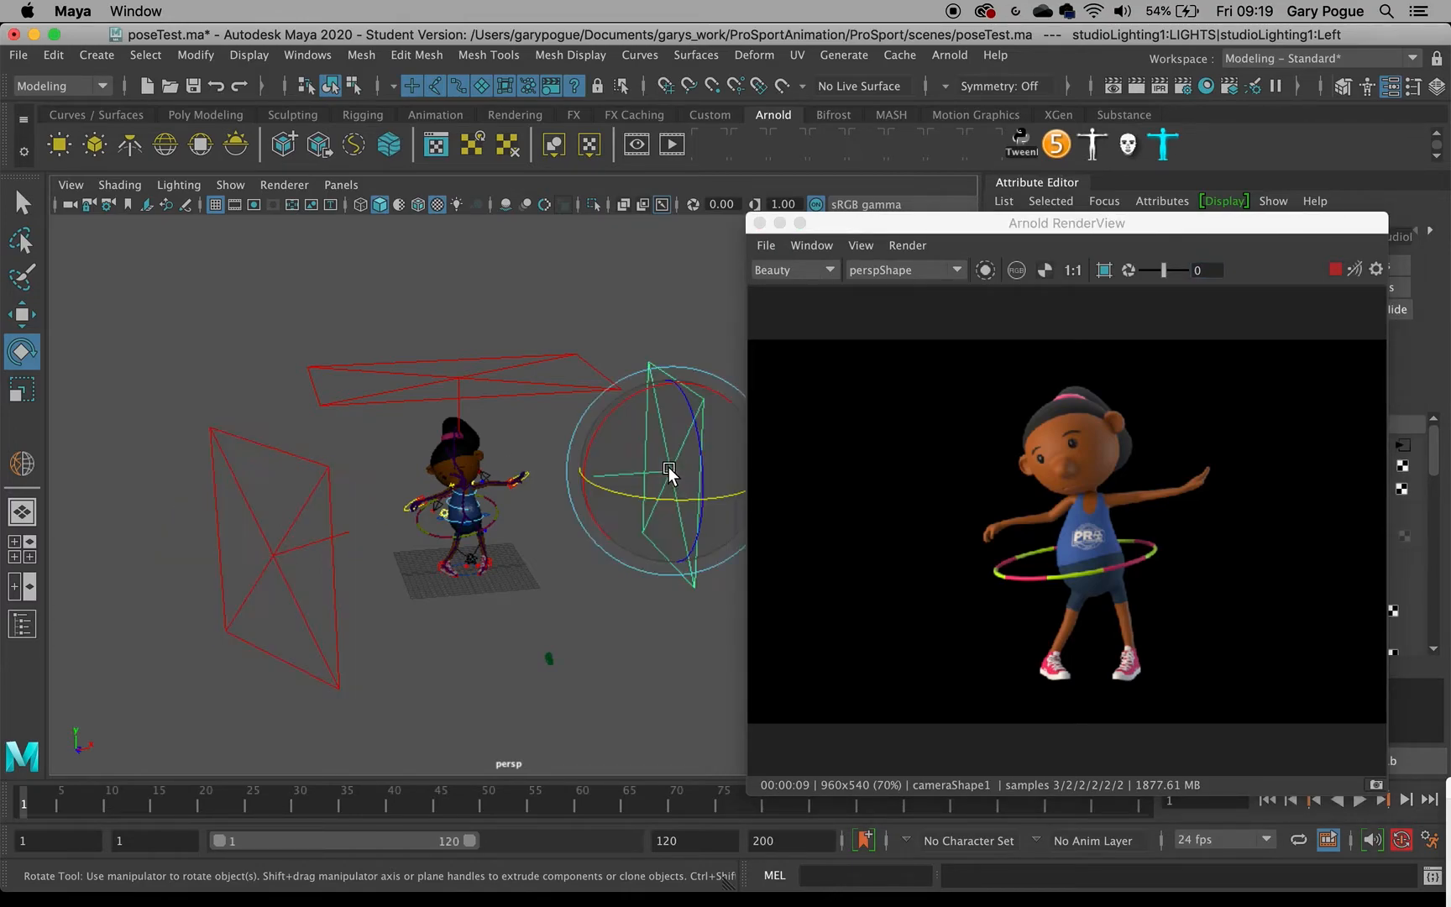
key(w)
alt+drag(686, 502, 609, 560)
key(e)
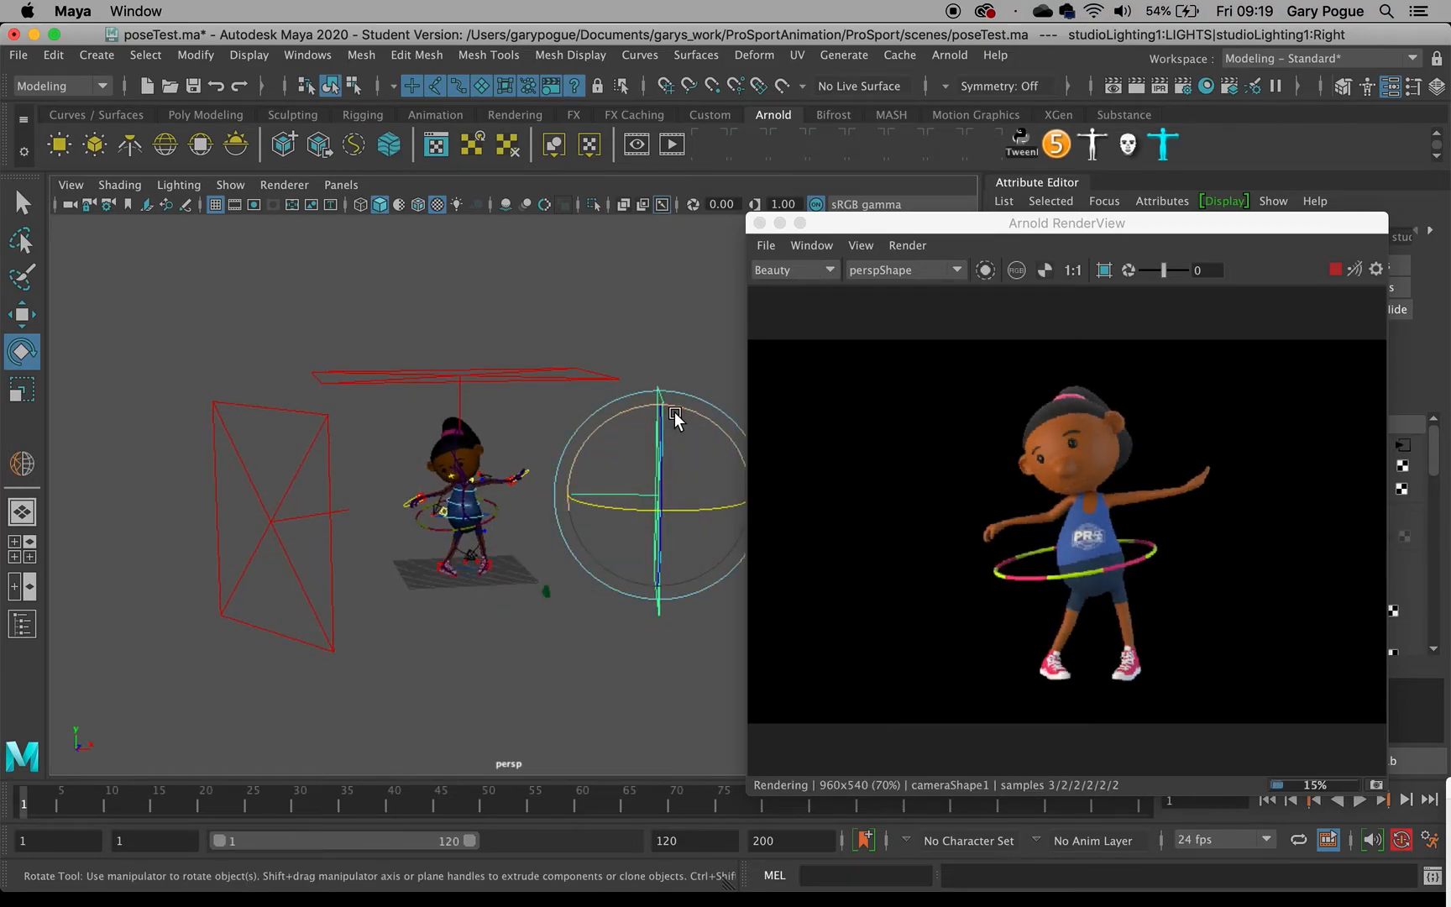
key(w)
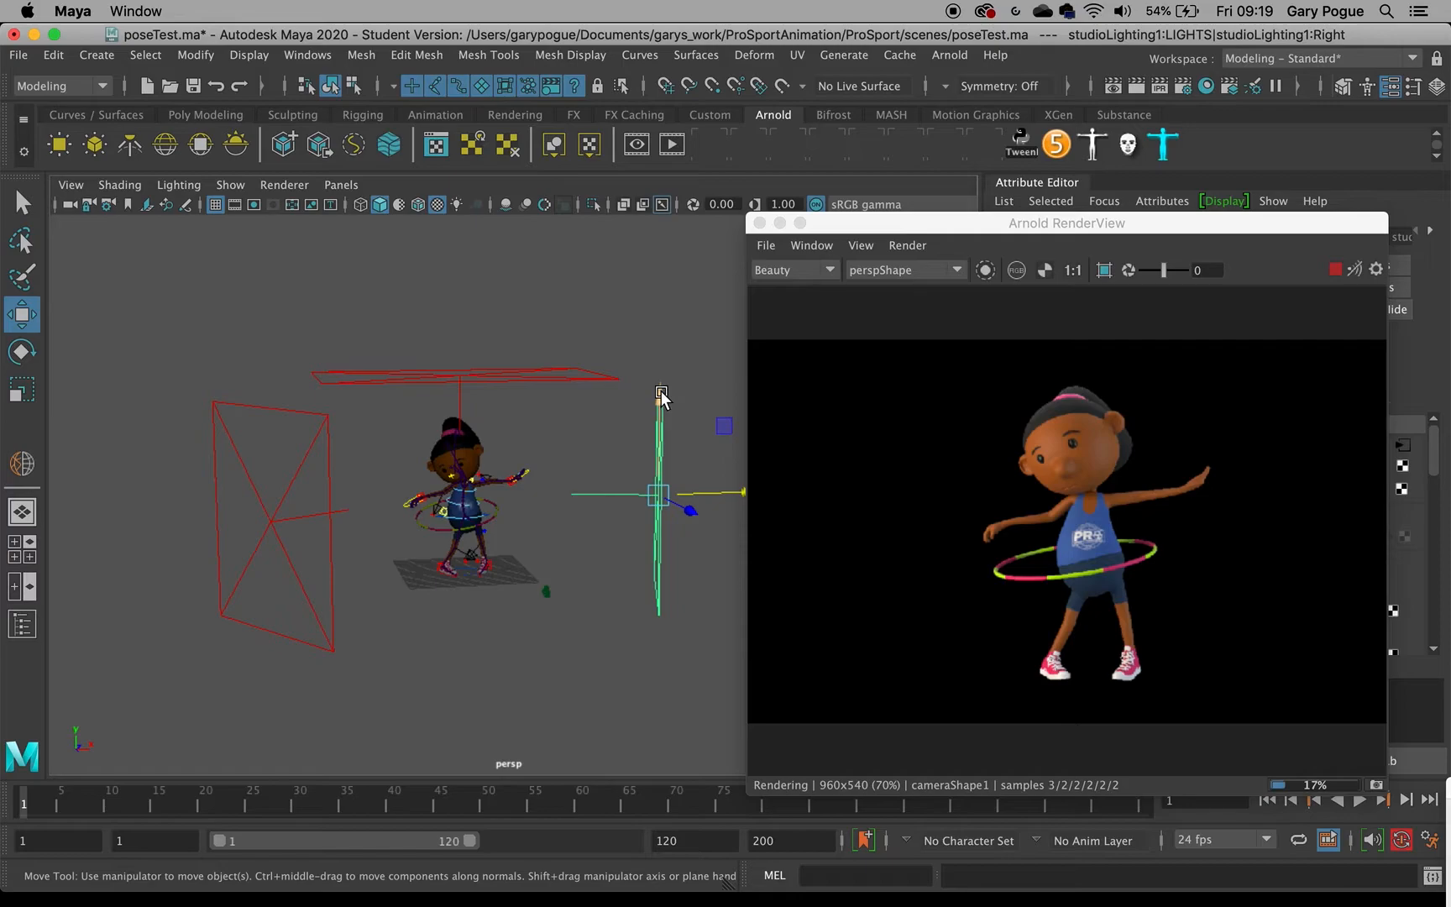
key(e)
drag(628, 407, 660, 419)
key(w)
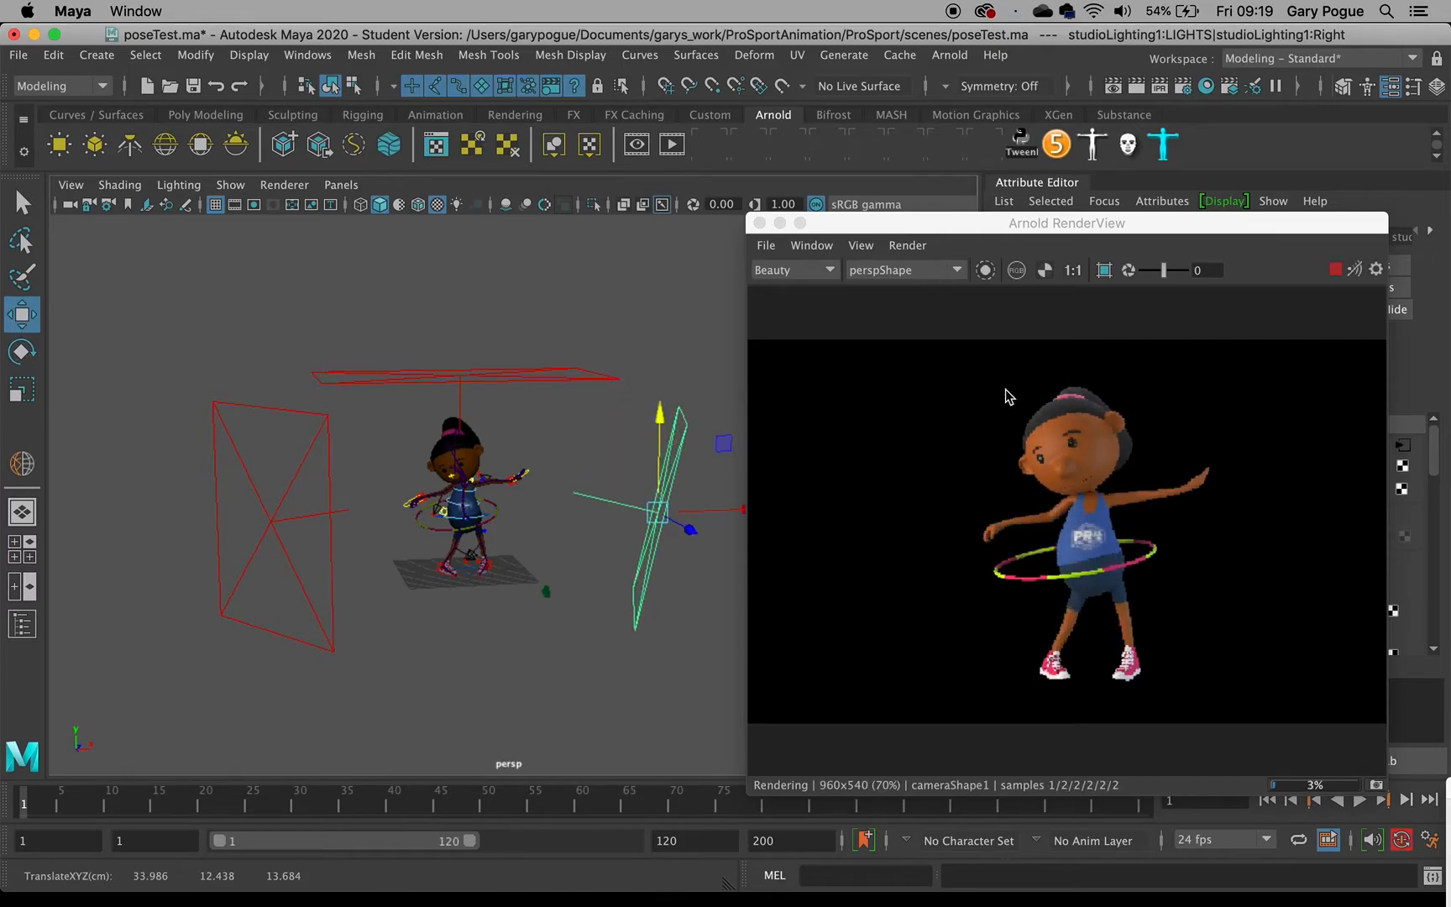
- Test studioLighting1:Right at exposure -5.000, set its exposure to 9.575 and move the RenderView below the lights in the viewport
drag(1075, 222, 537, 231)
drag(1356, 491, 1154, 498)
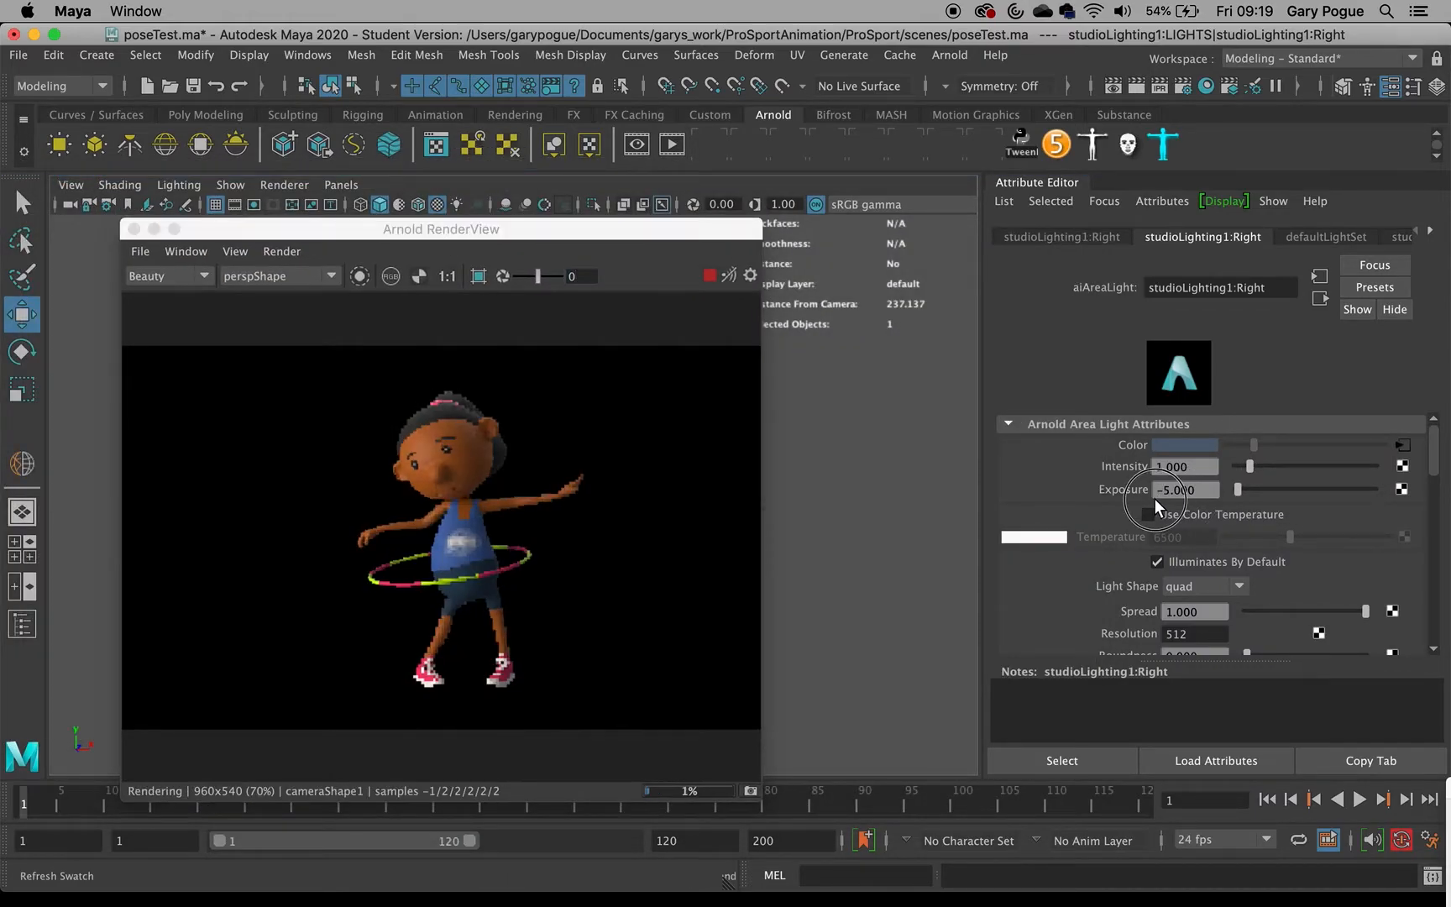
scroll(483, 500, up, 5)
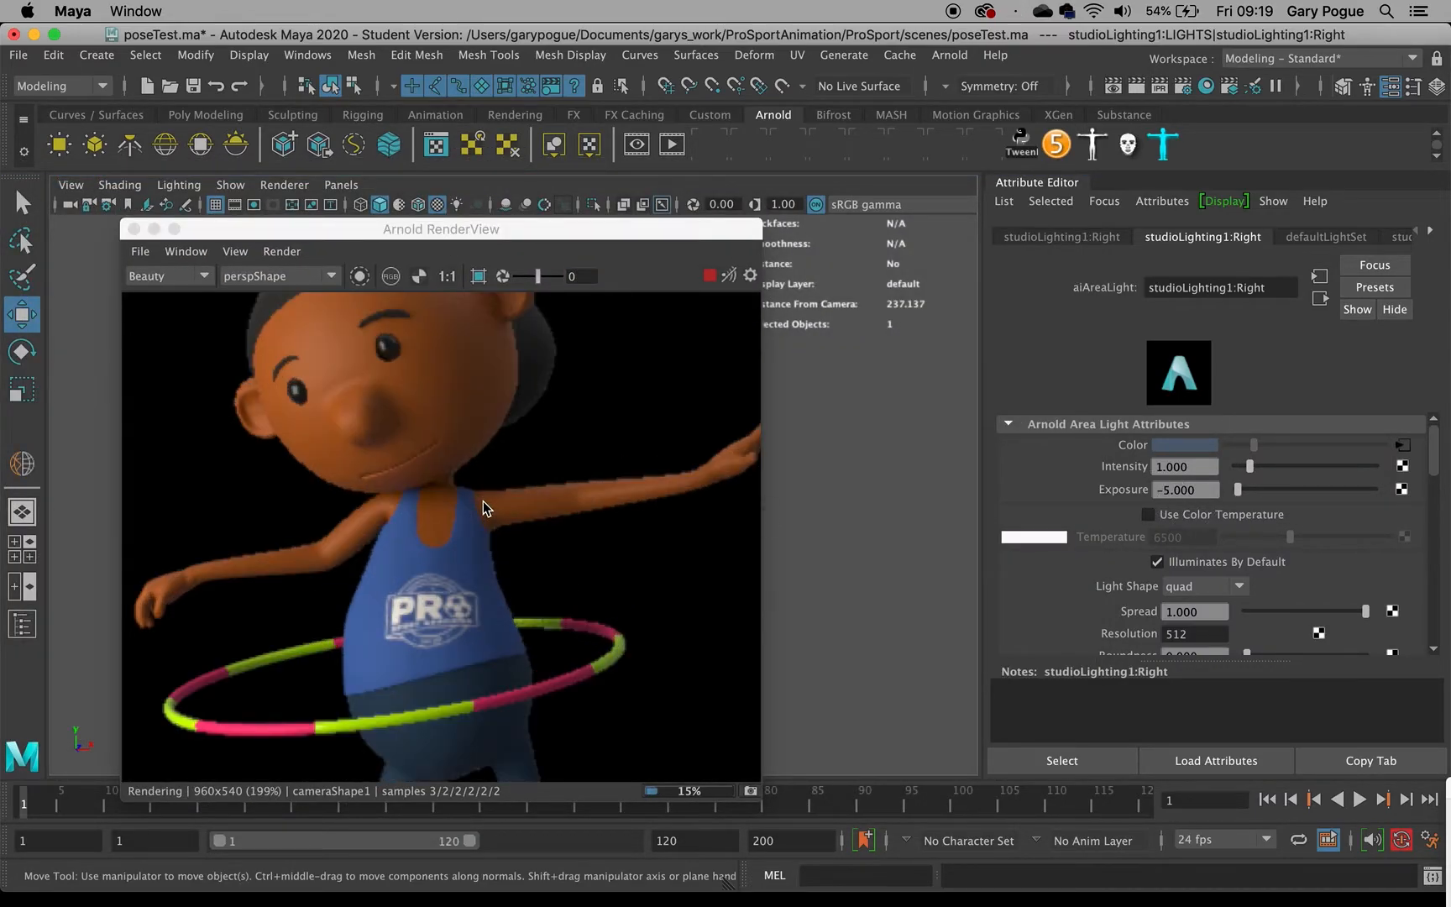
drag(1238, 494, 1330, 487)
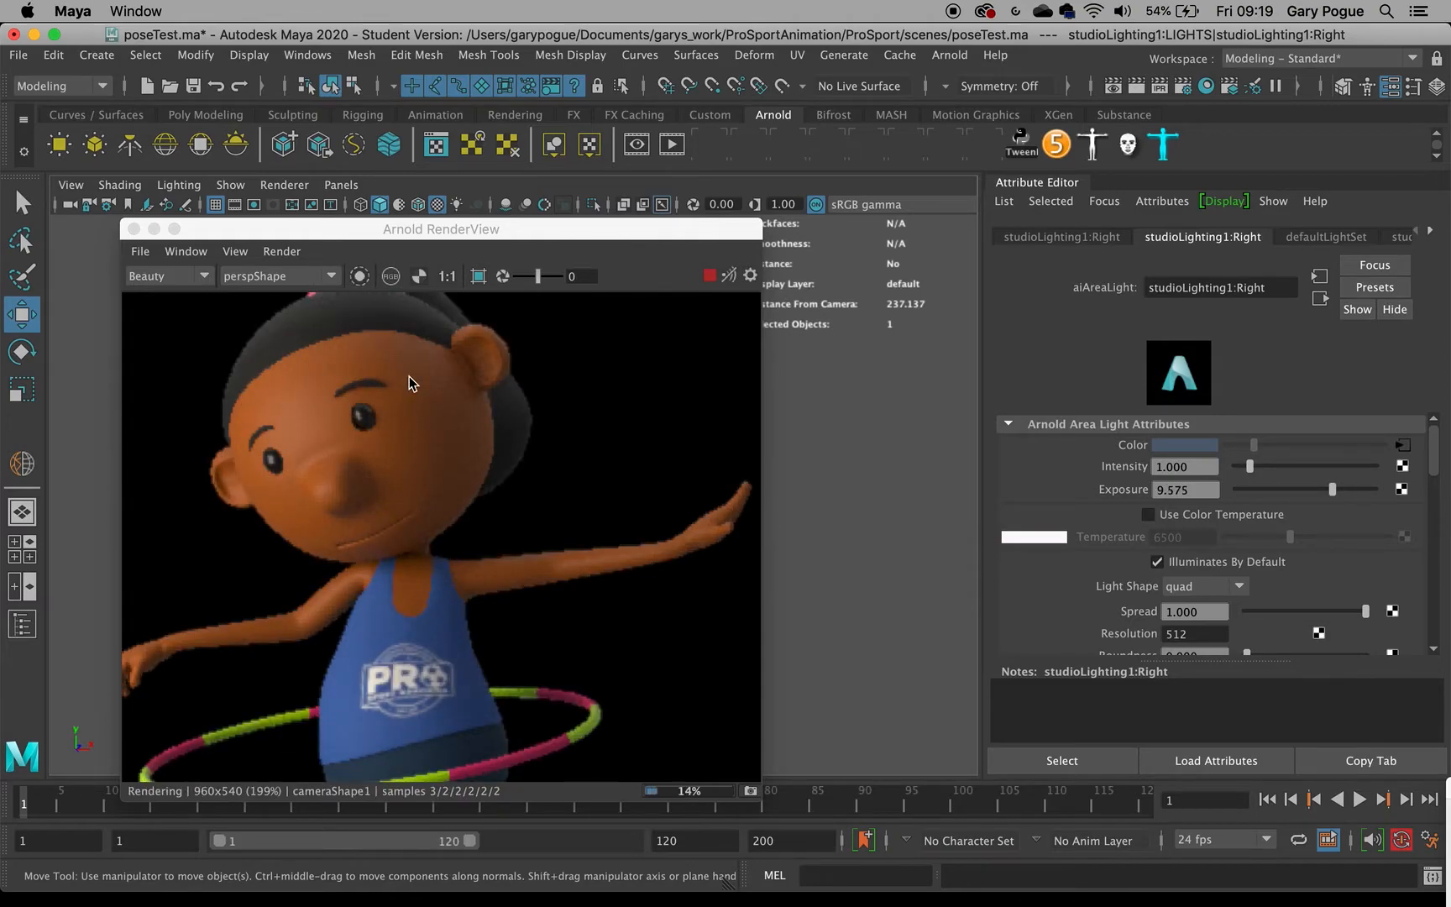
scroll(515, 423, down, 2)
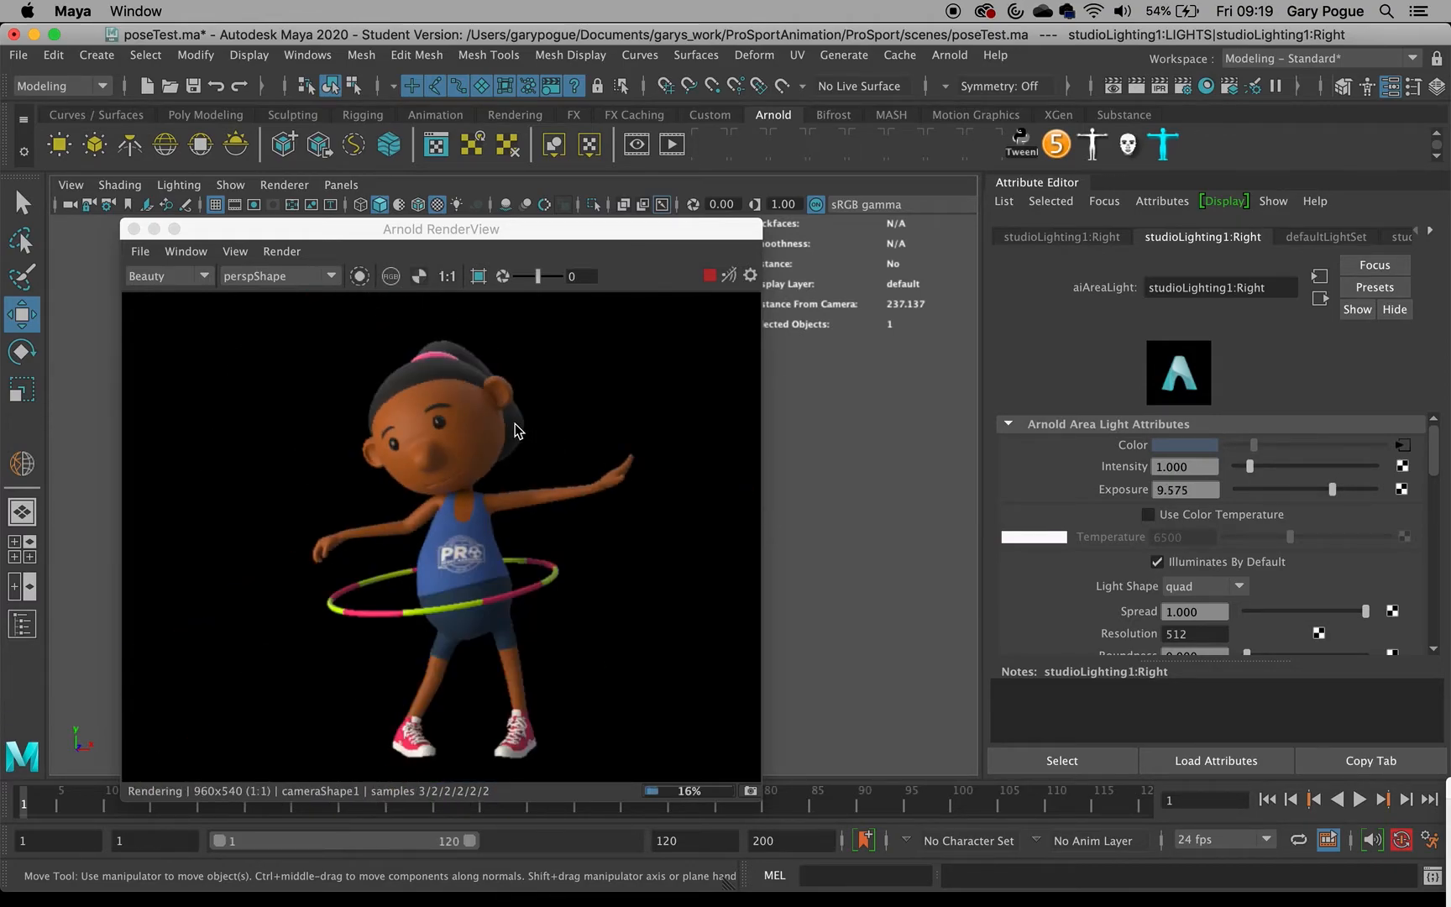
drag(526, 231, 707, 559)
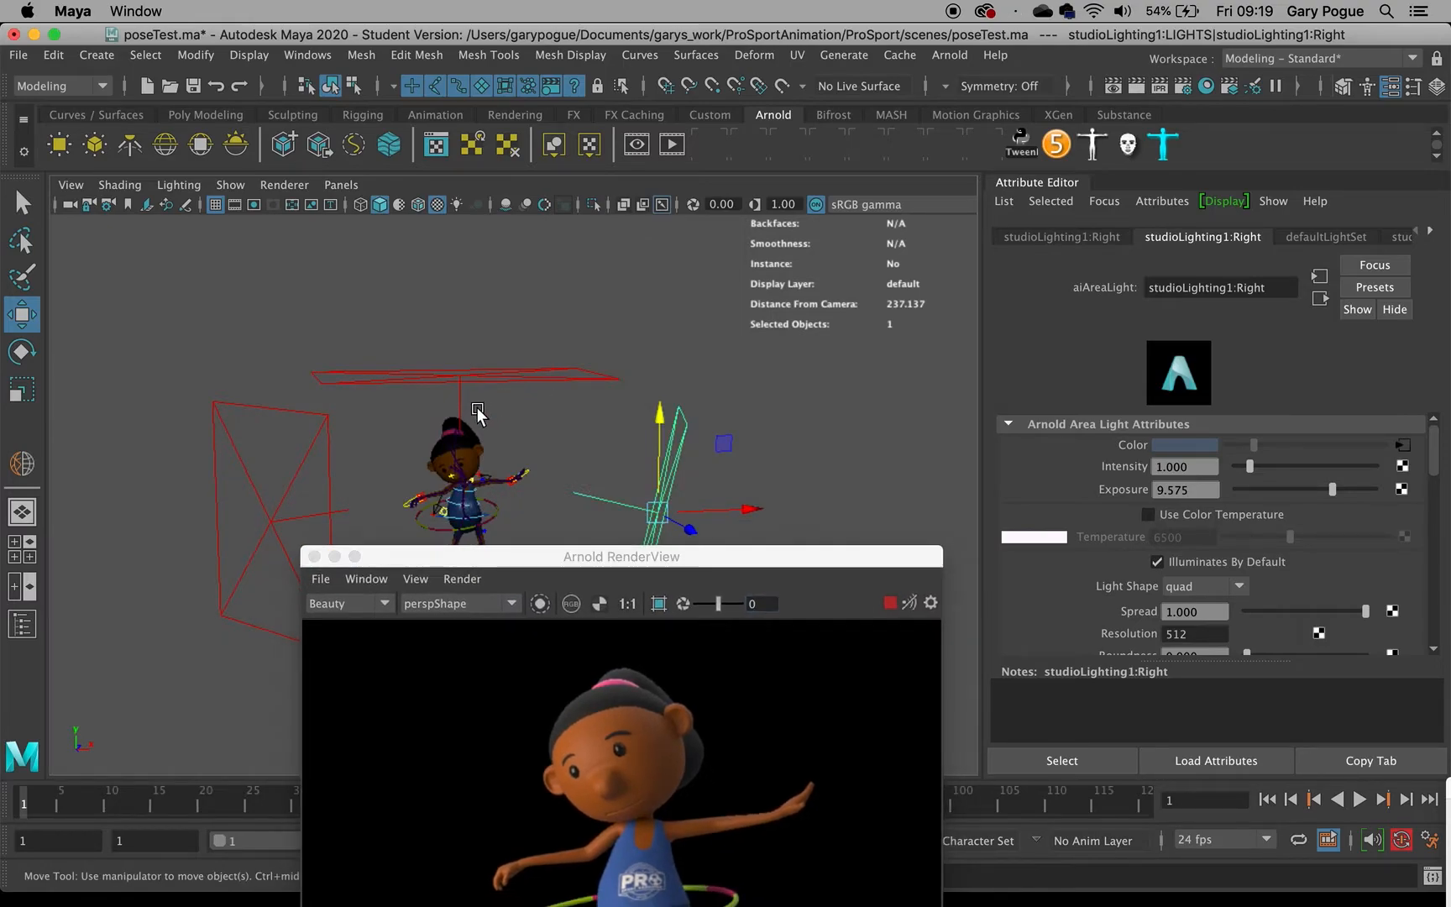
- Select studioLighting1:Top, rotate it to tilt toward the character and move it behind her back
click(481, 388)
alt+drag(481, 389, 631, 430)
key(e)
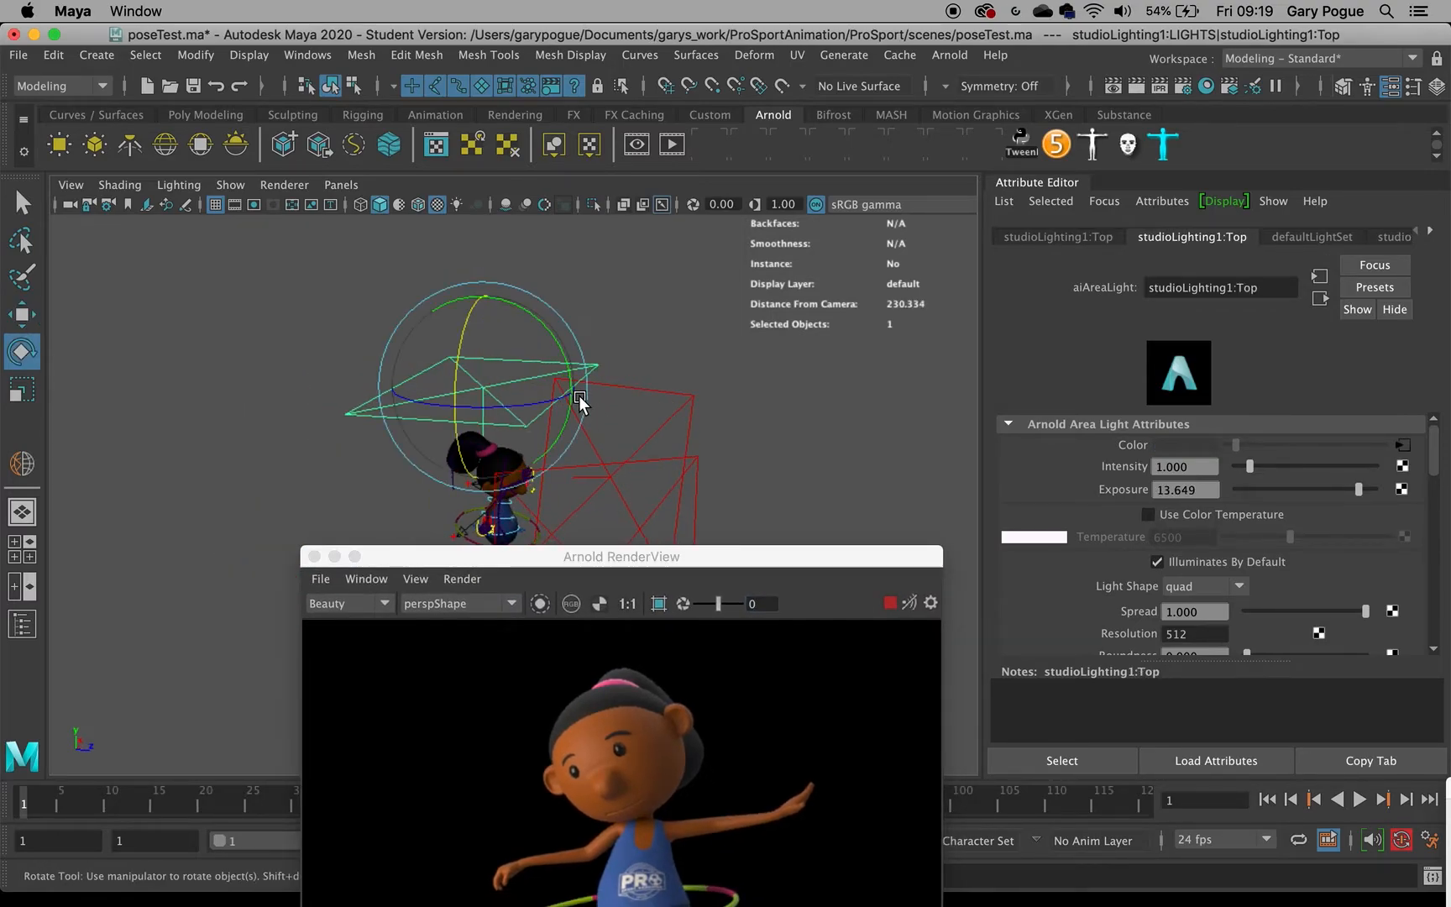
drag(563, 361, 403, 320)
key(w)
key(e)
key(w)
- Test studioLighting1:Top at exposure -5.000, move the RenderView up and set the light's exposure to 12.552
drag(1351, 487, 1104, 486)
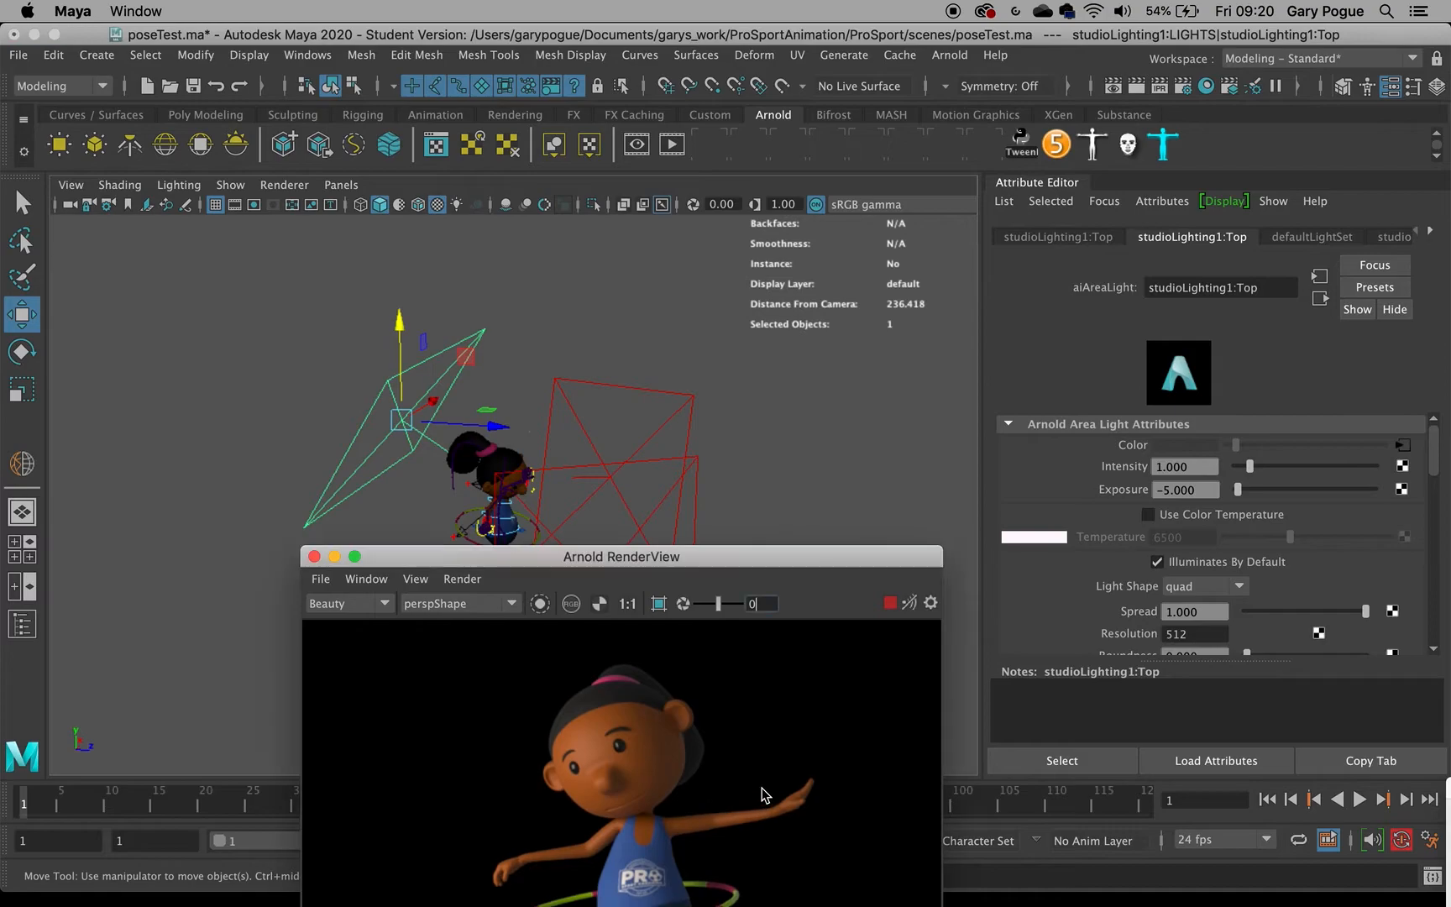
drag(759, 558, 728, 502)
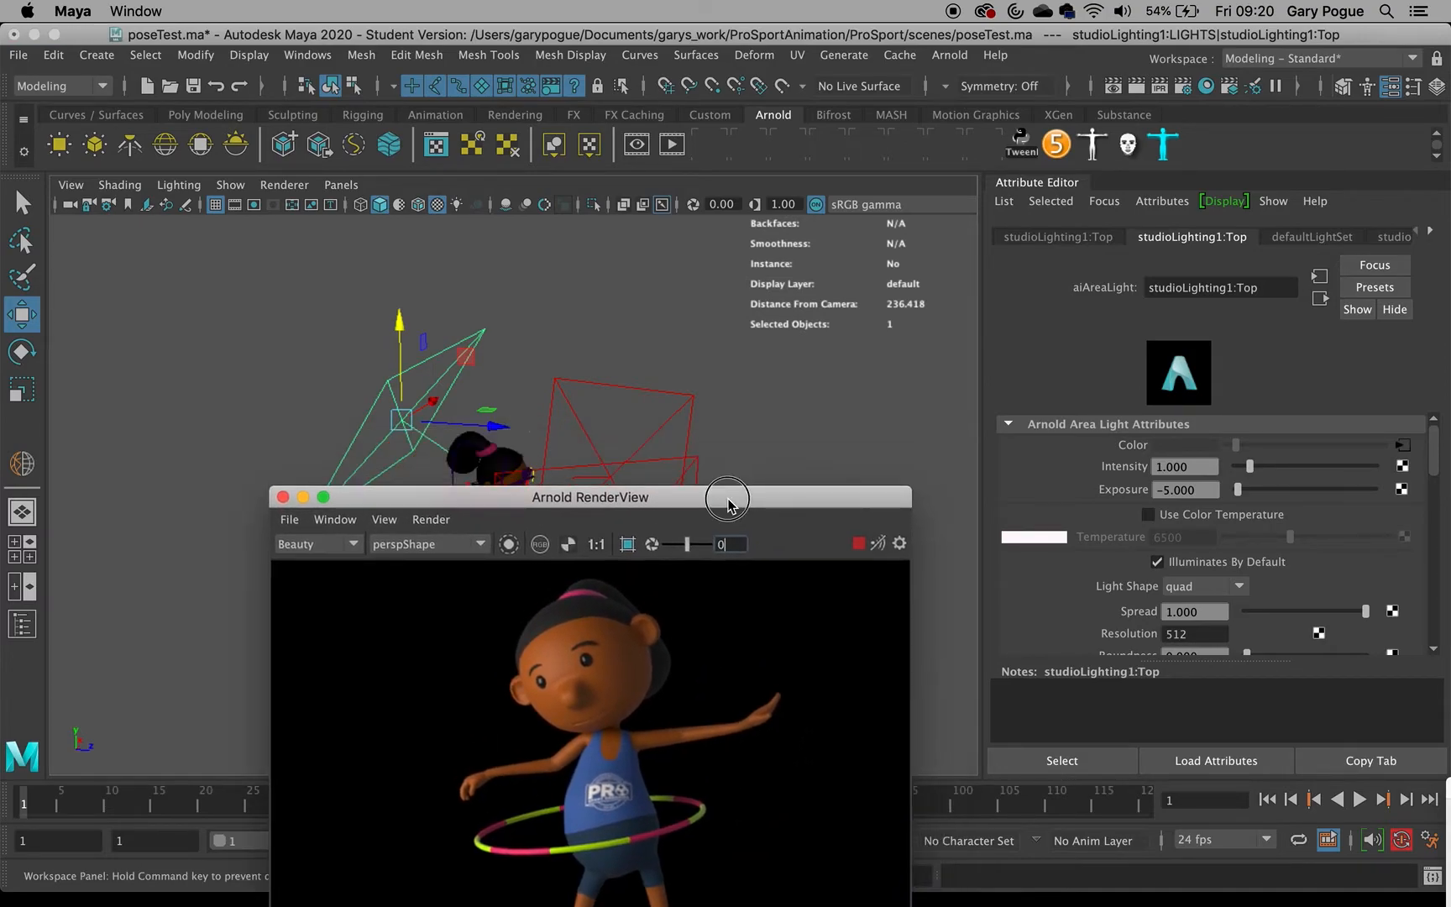
mouse_move(1331, 491)
mouse_down()
mouse_move(1255, 491)
mouse_move(1349, 492)
mouse_up()
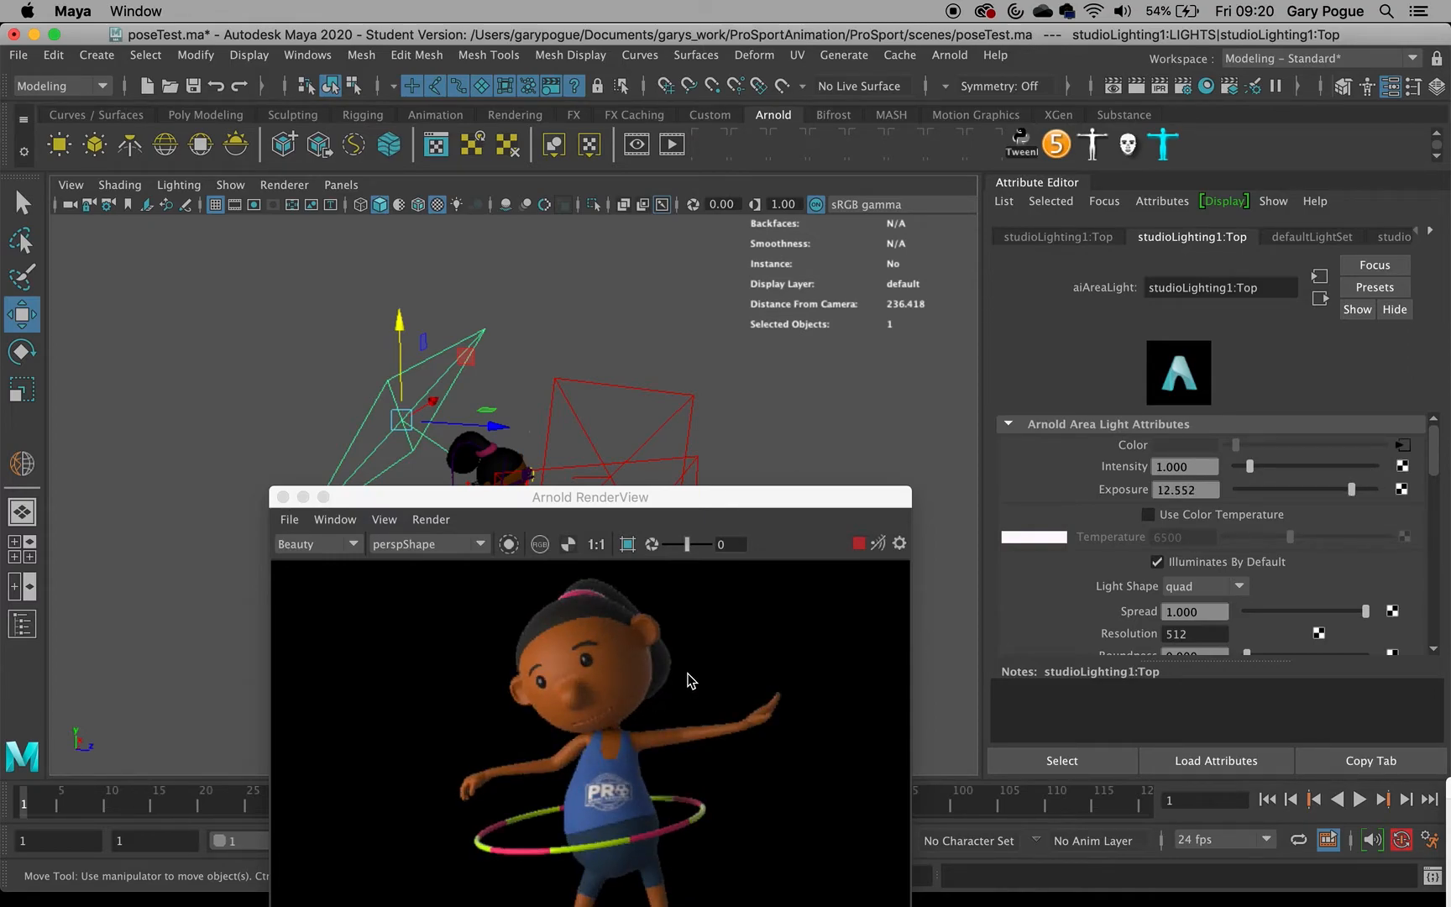
- Raise studioLighting1:Top's exposure to 13.493, rotate the light and move it sideways closer behind the character
alt+drag(699, 465, 584, 445)
key(e)
drag(1354, 490, 1354, 488)
alt+drag(759, 390, 765, 380)
drag(581, 441, 570, 431)
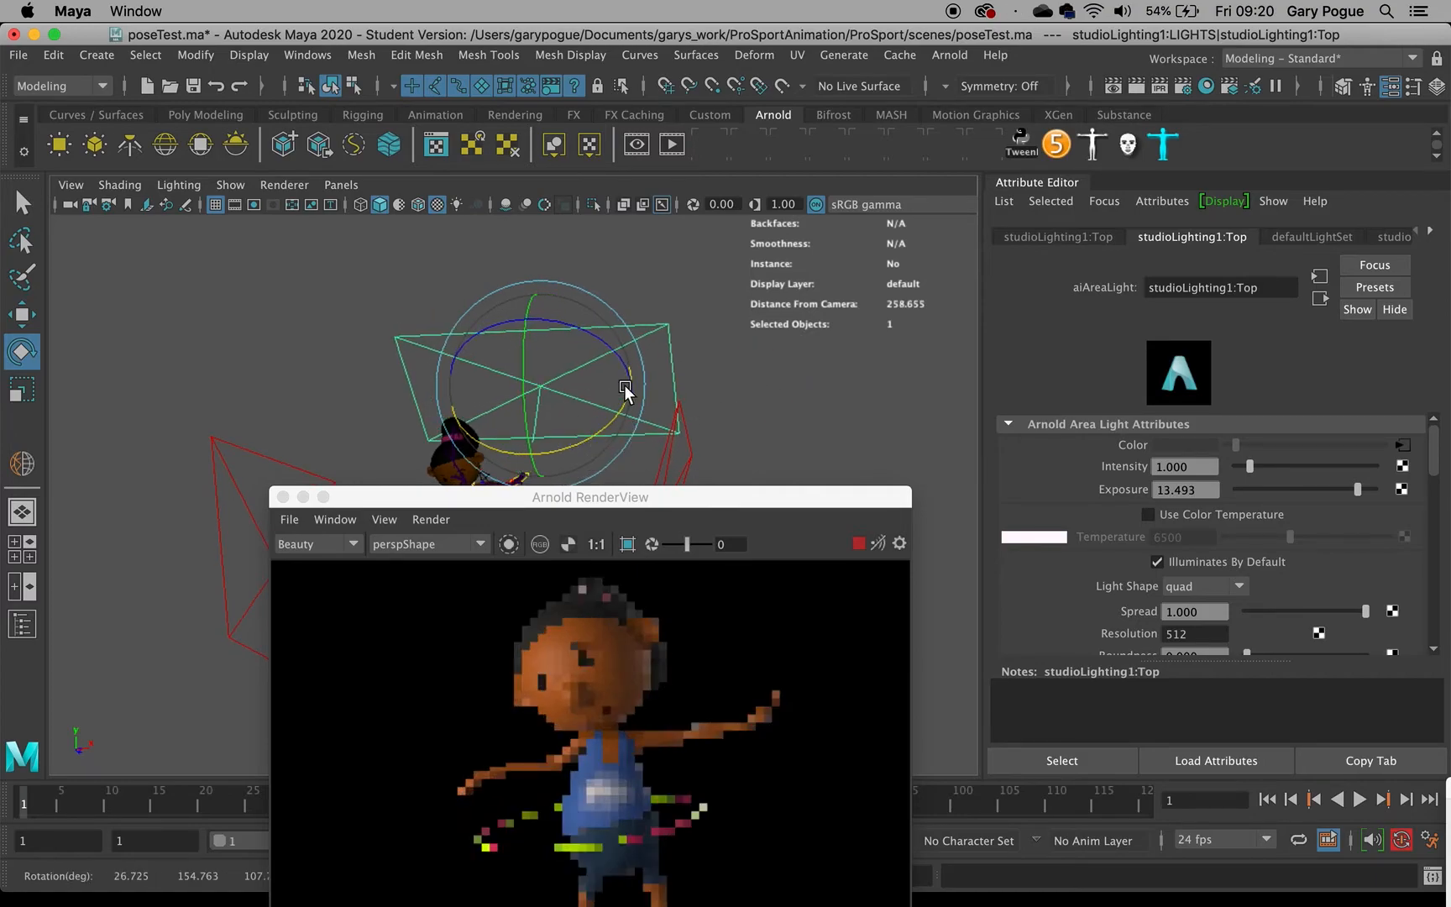
key(w)
drag(632, 384, 577, 389)
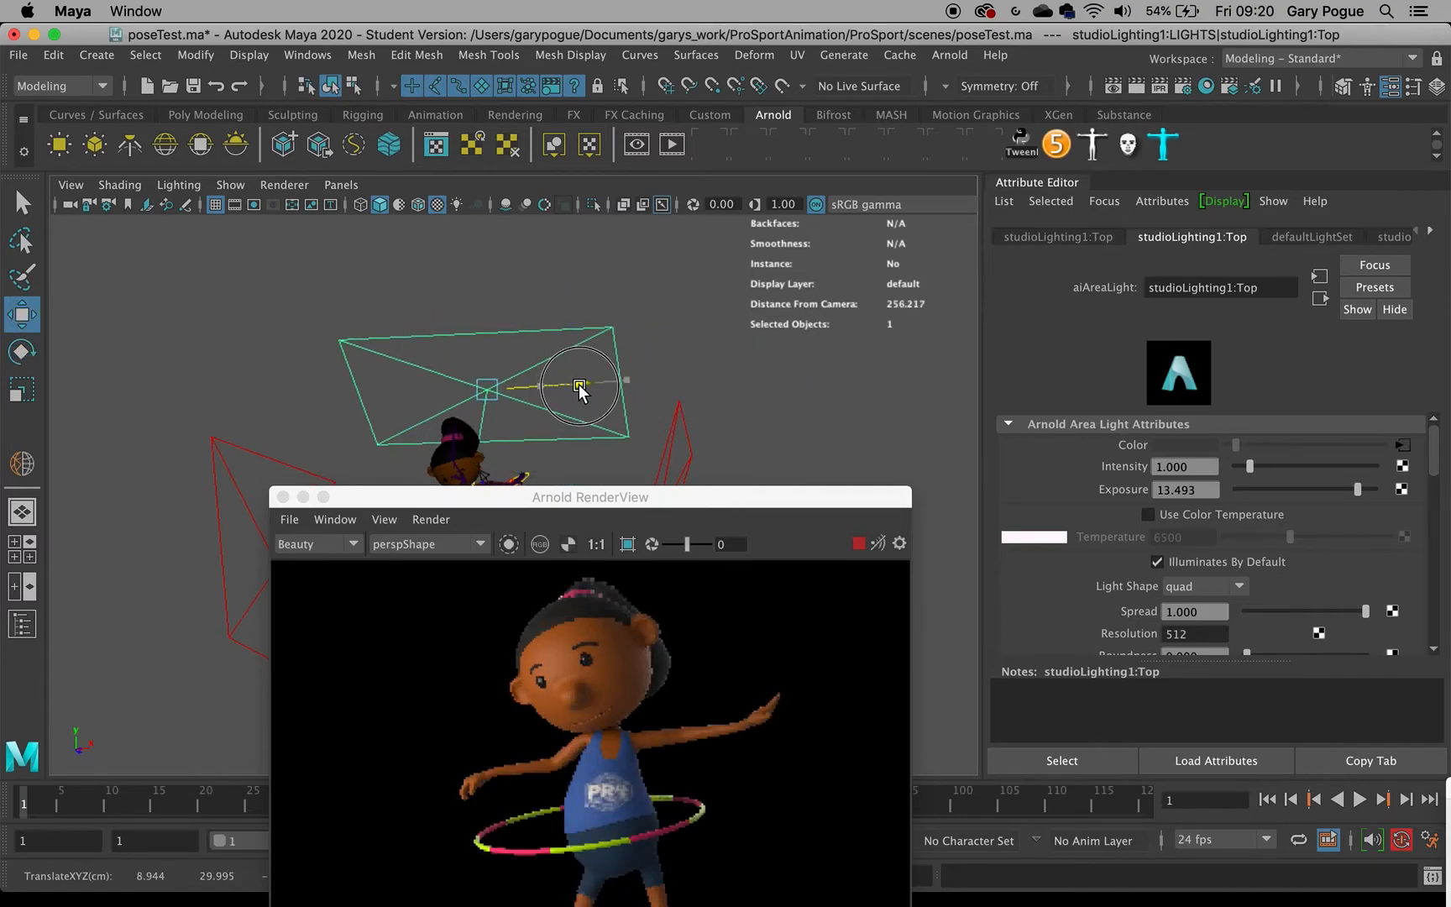
- Switch to PureRef and examine how the Woody reference image is lit, comparing it with the render
mouse_move(1159, 897)
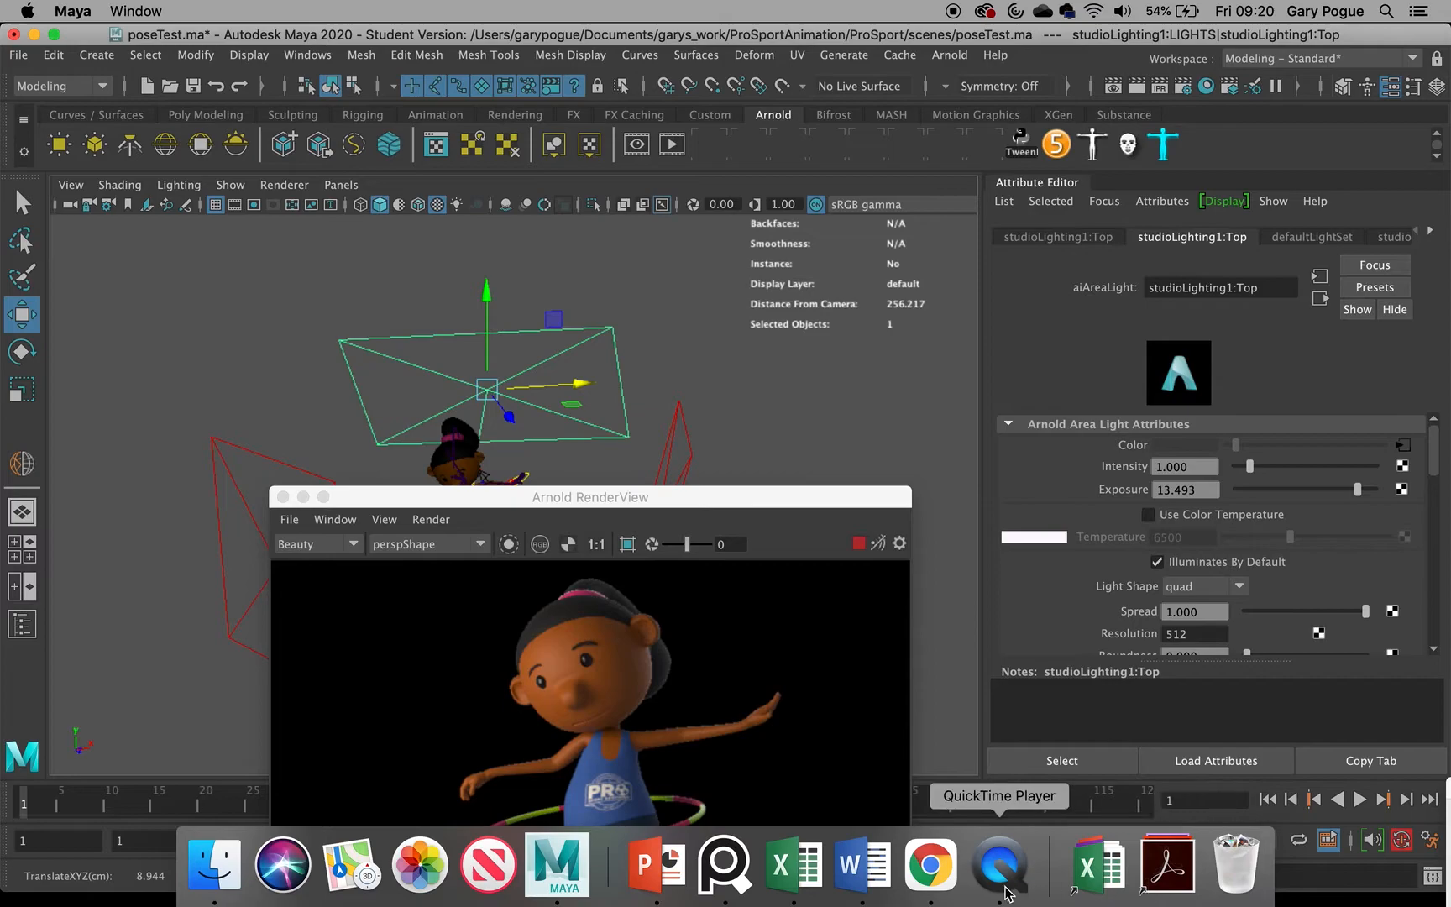
click(724, 873)
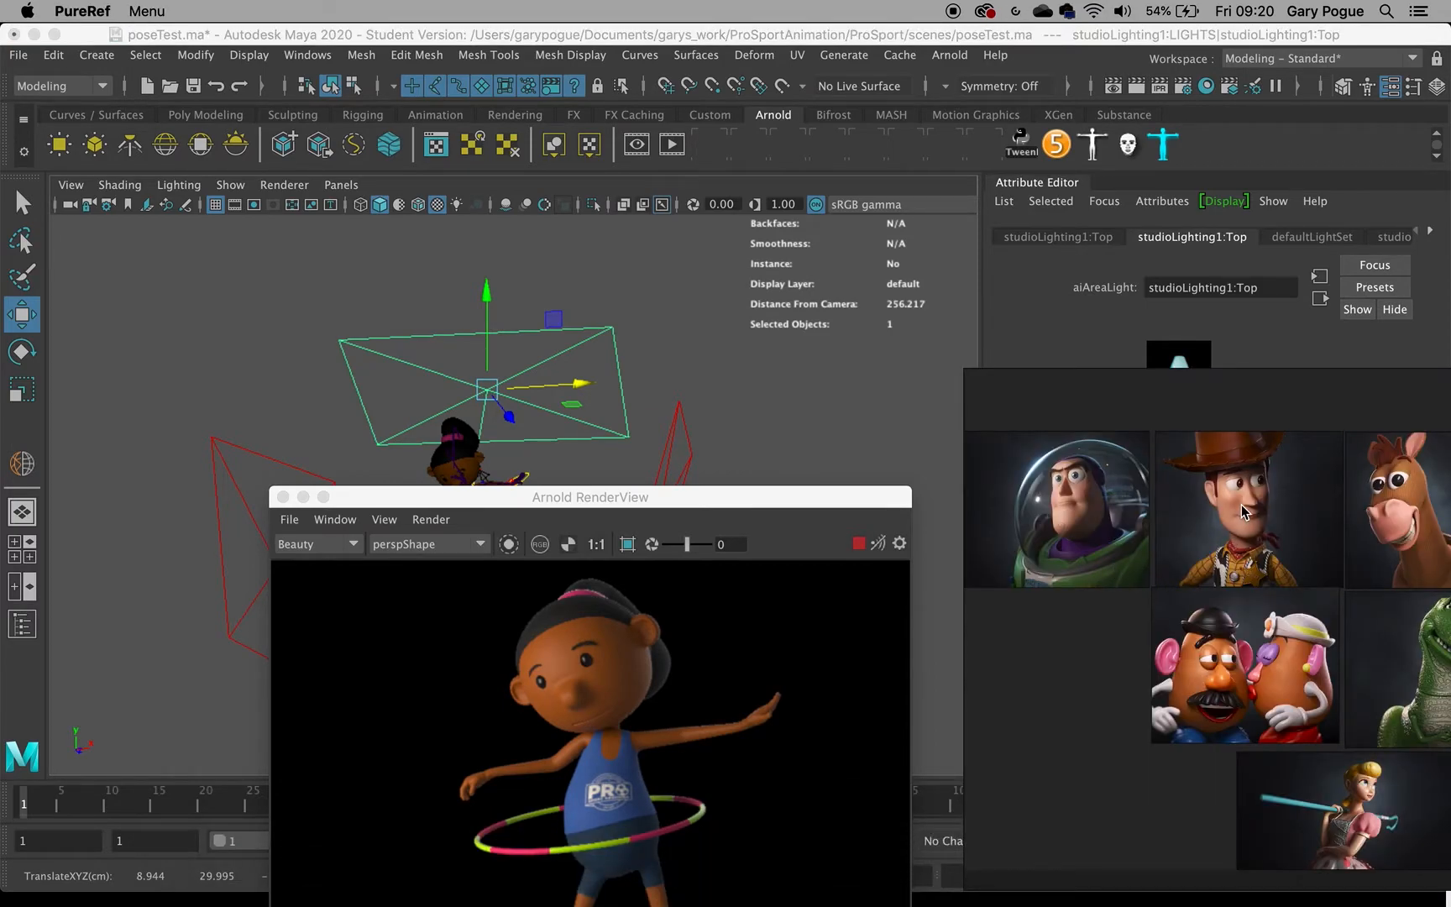
scroll(1239, 507, up, 4)
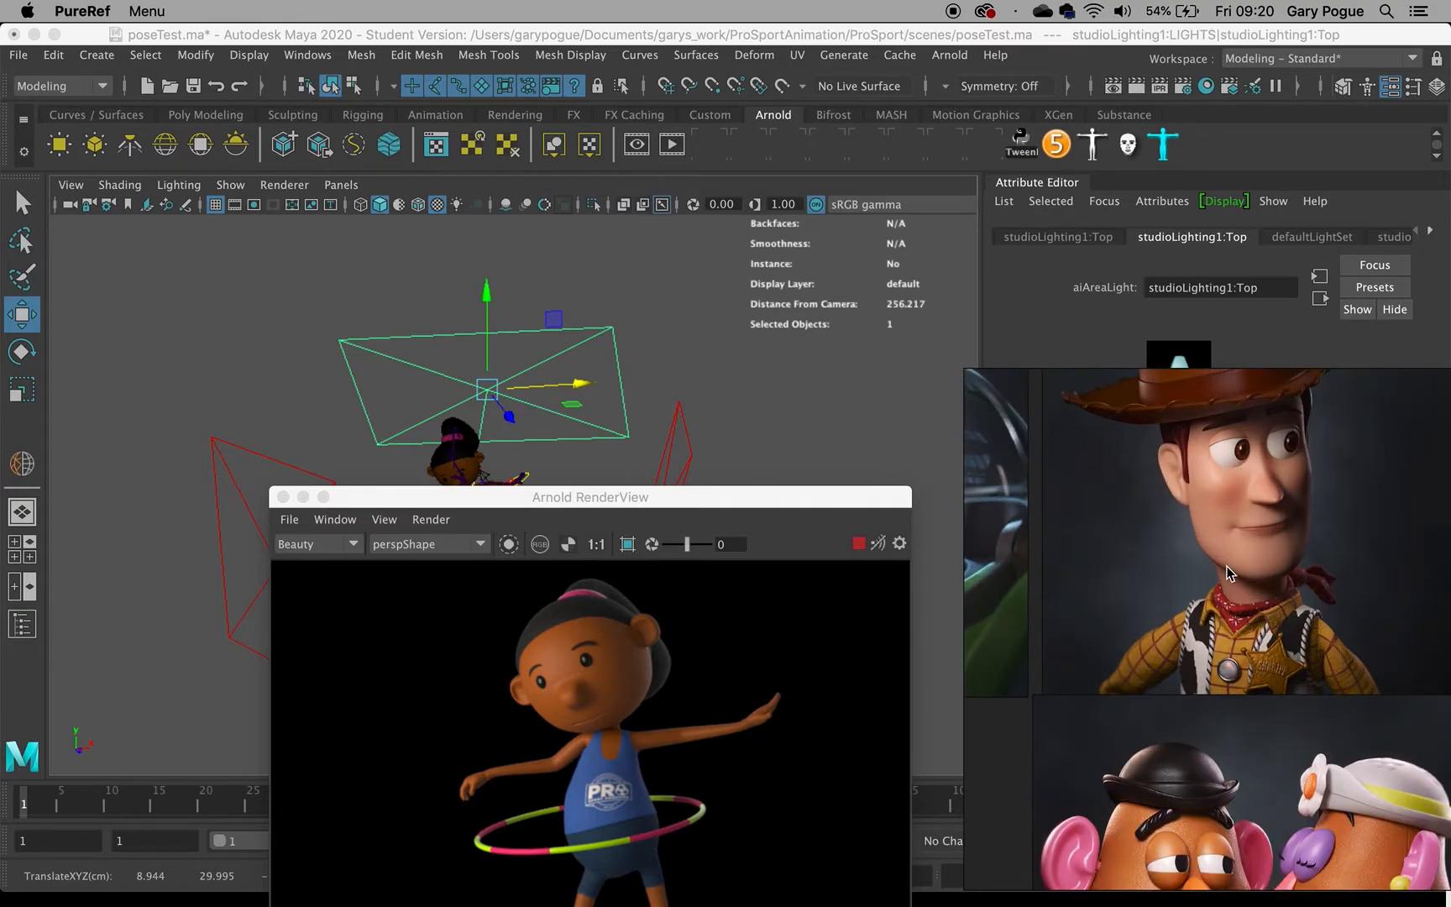
scroll(1270, 588, down, 3)
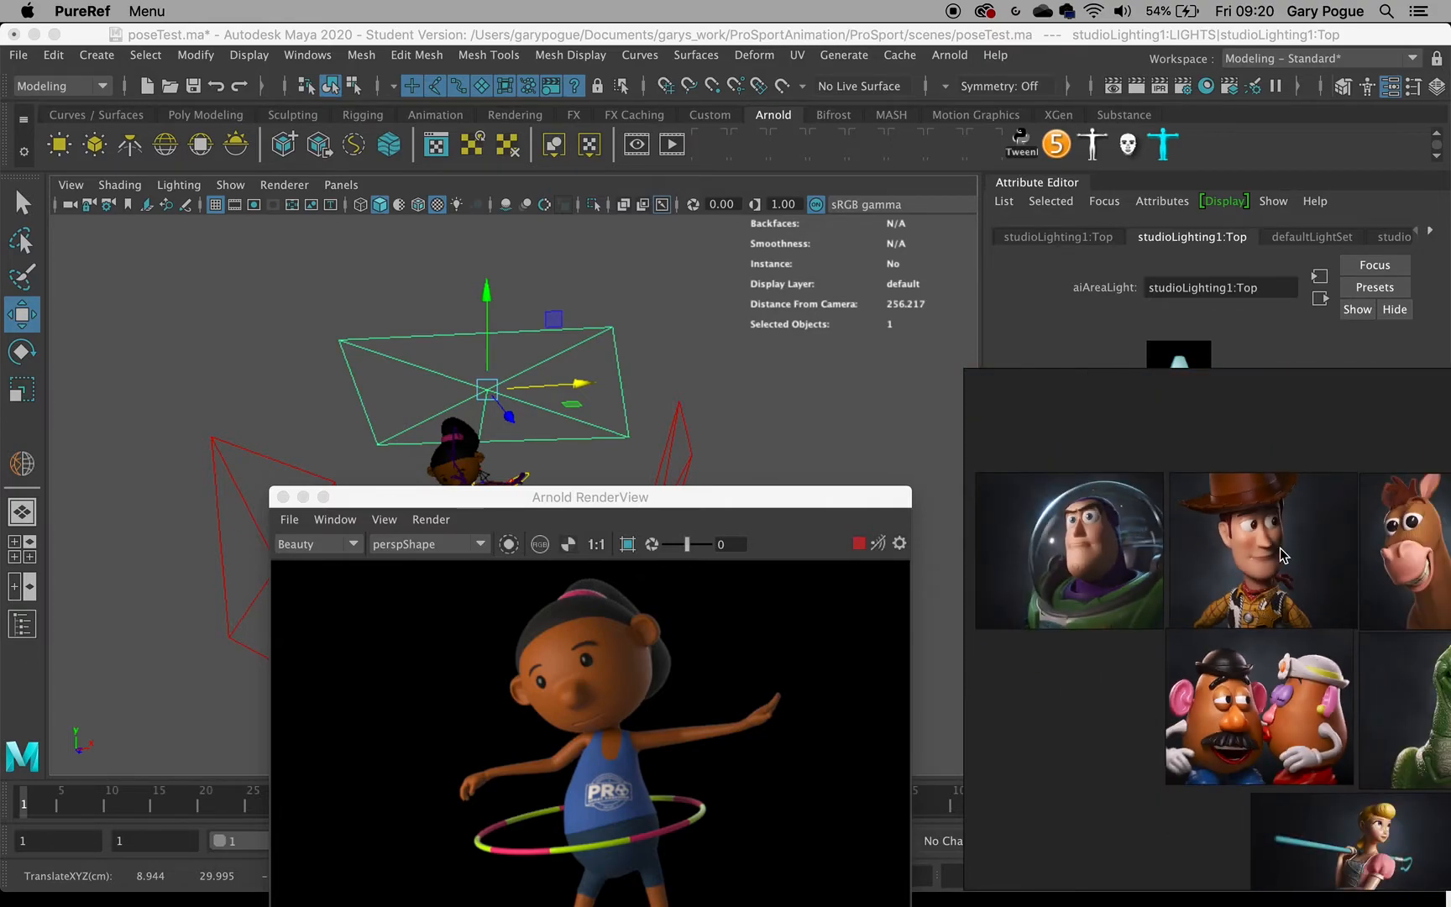
scroll(1276, 602, up, 3)
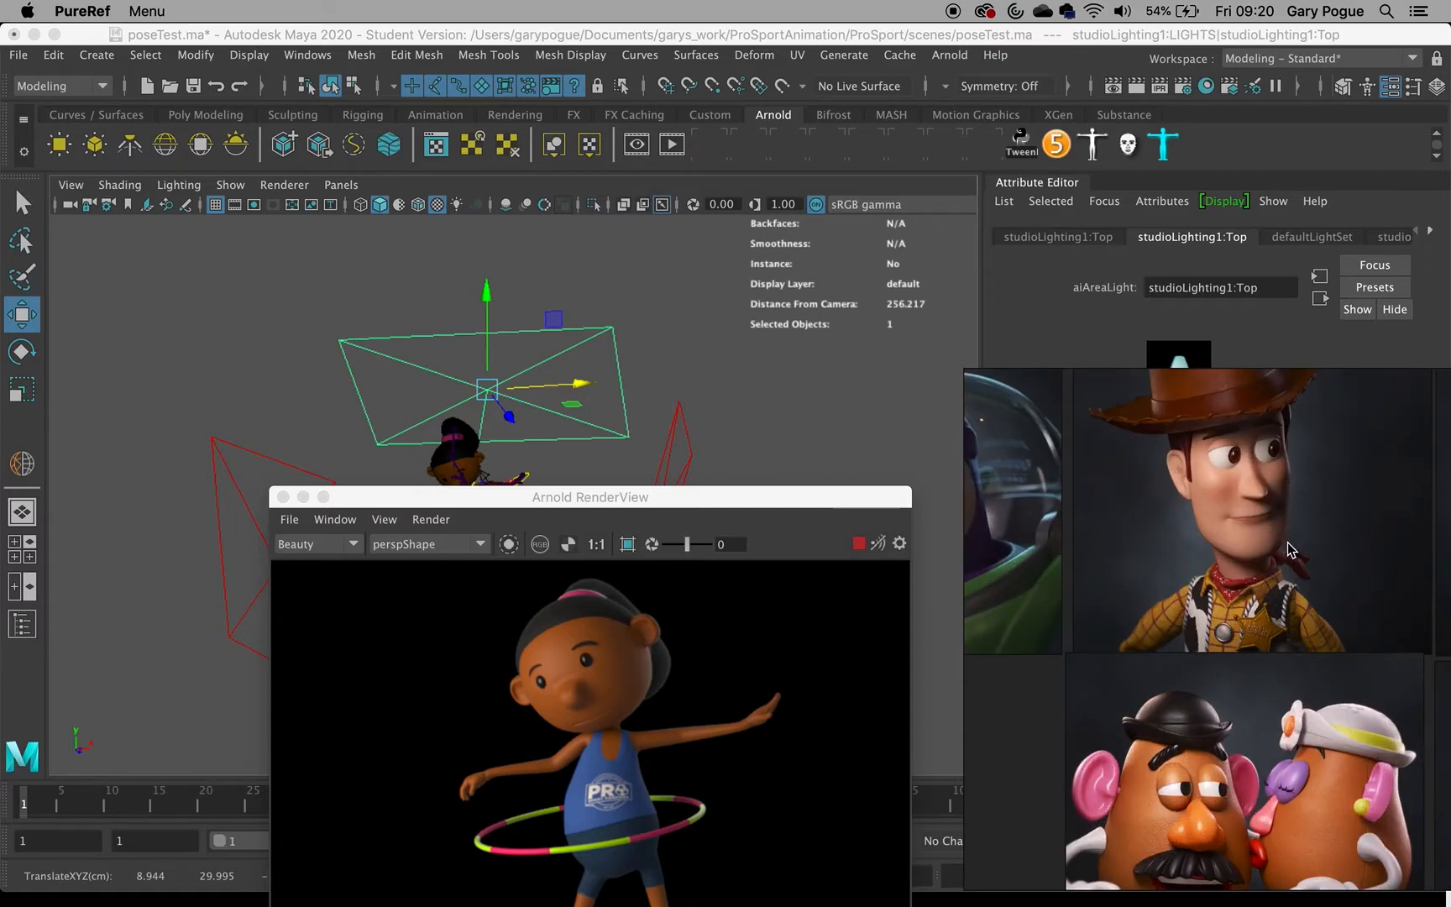
scroll(1289, 549, down, 1)
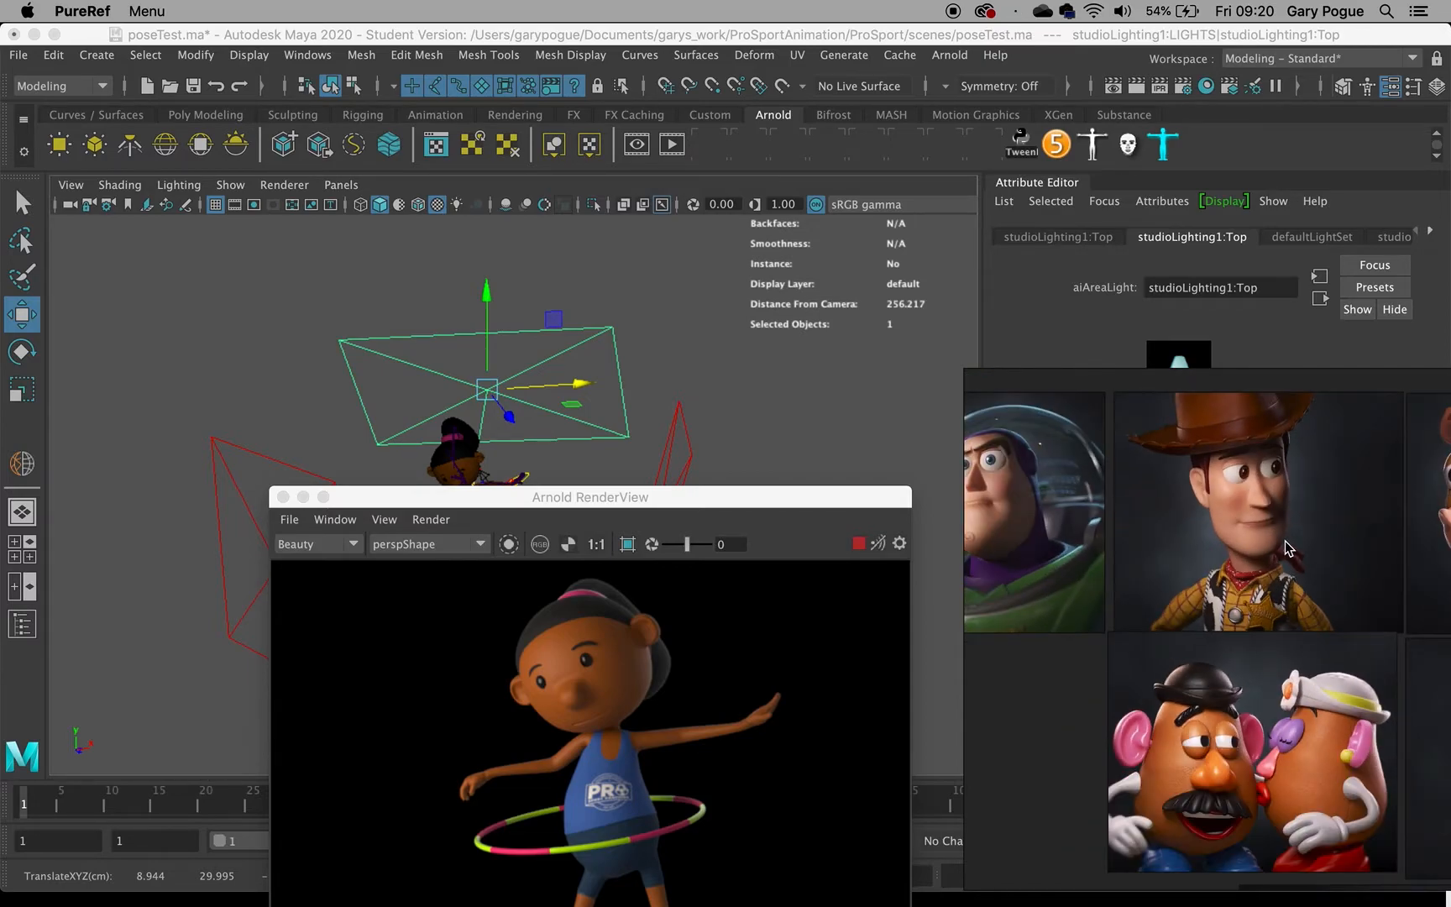
- Examine the rim and key lighting in the horse, Rex, Bo Peep and Potato Head reference images
middle_drag(1345, 534, 1117, 541)
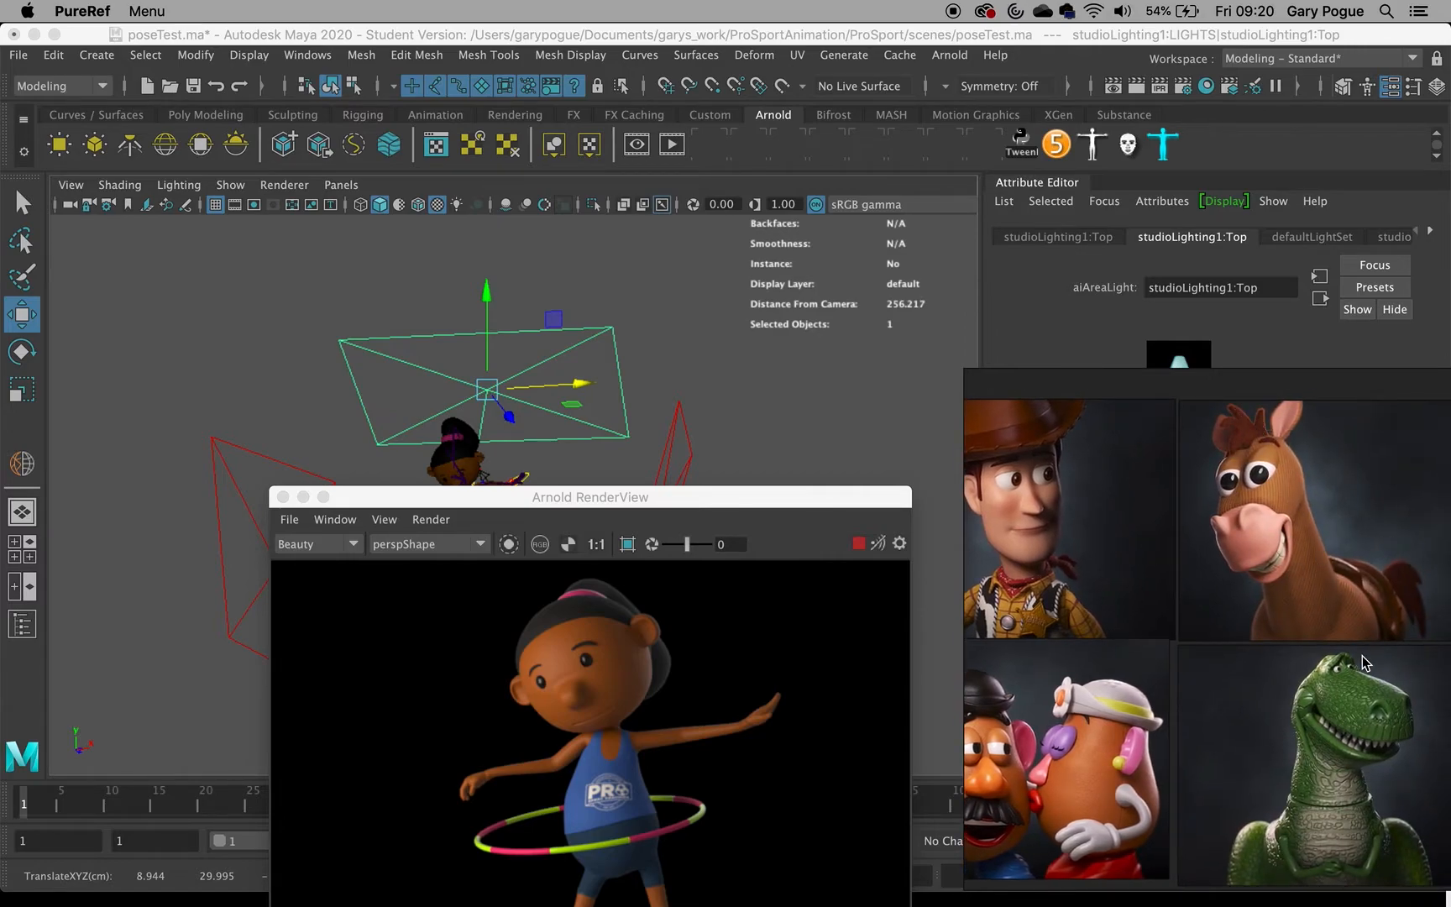
middle_drag(1335, 736, 1305, 470)
double_click(1304, 470)
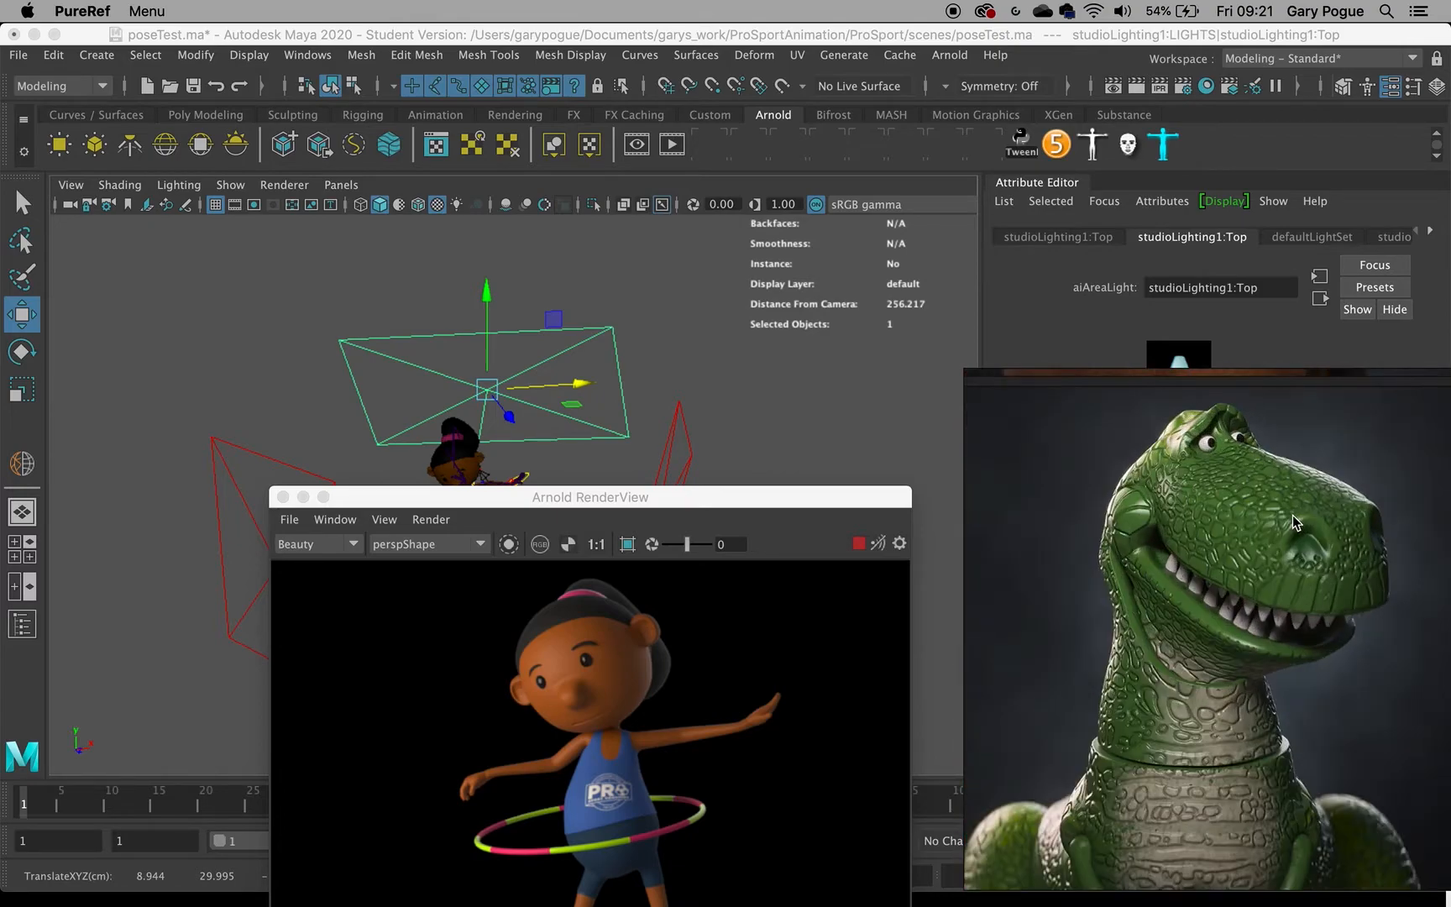
scroll(1108, 709, down, 3)
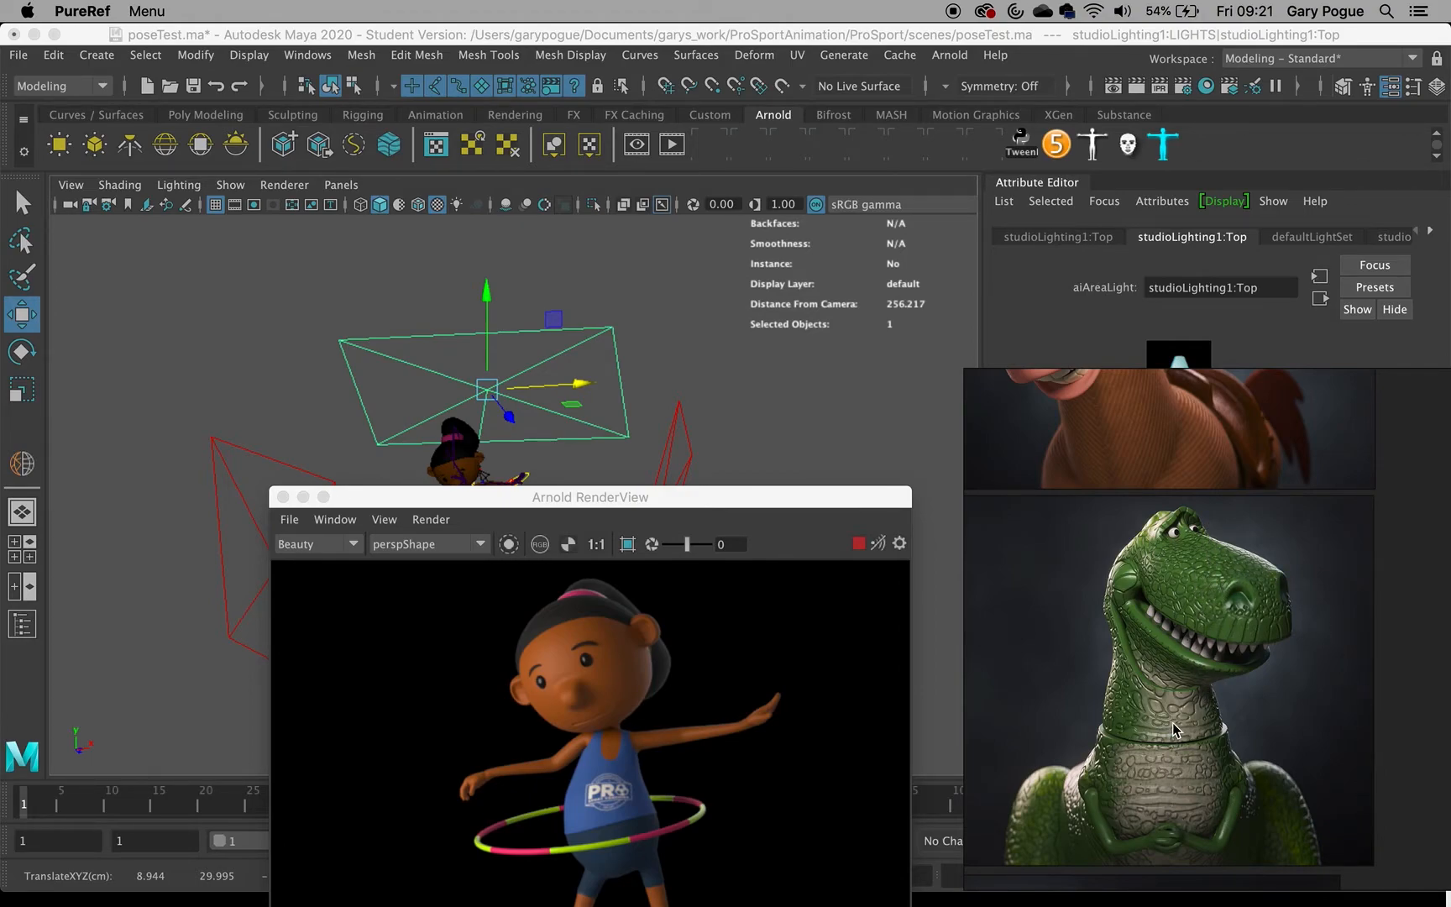
scroll(1161, 743, down, 10)
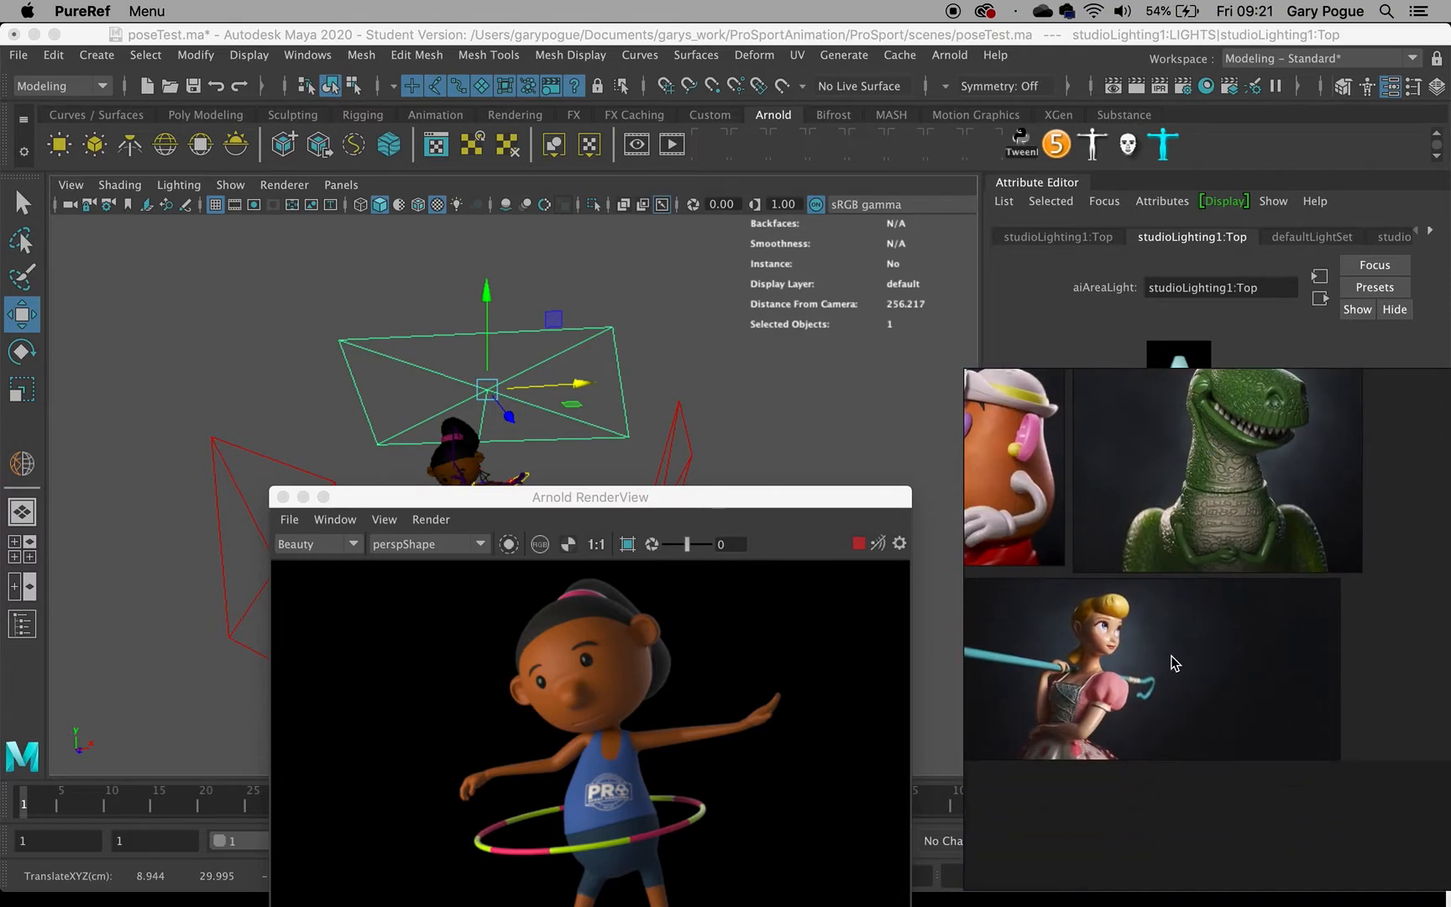
middle_drag(1125, 643, 1310, 538)
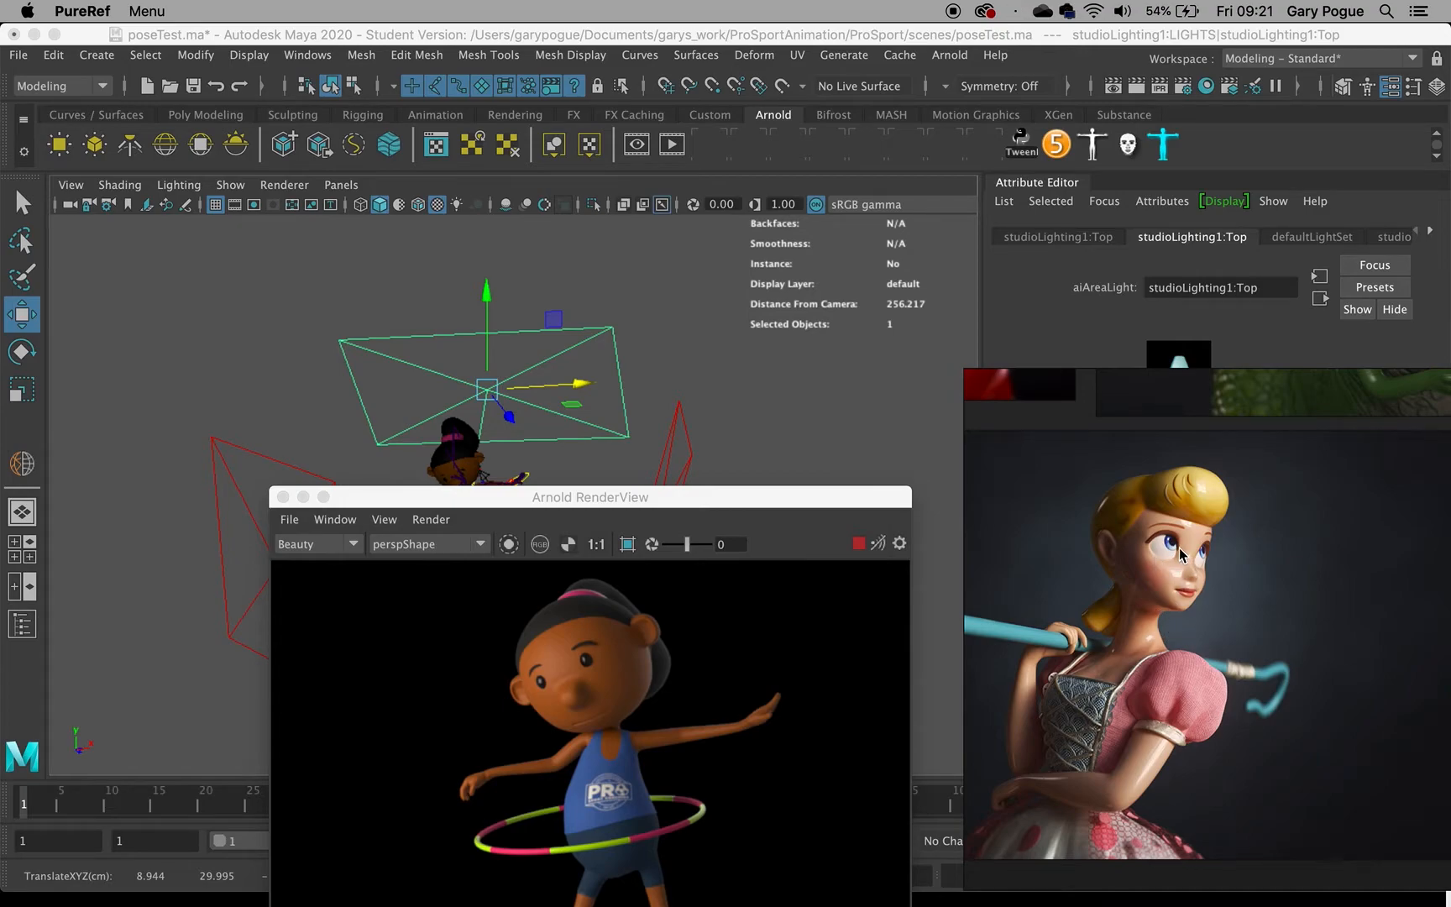
scroll(1181, 554, down, 3)
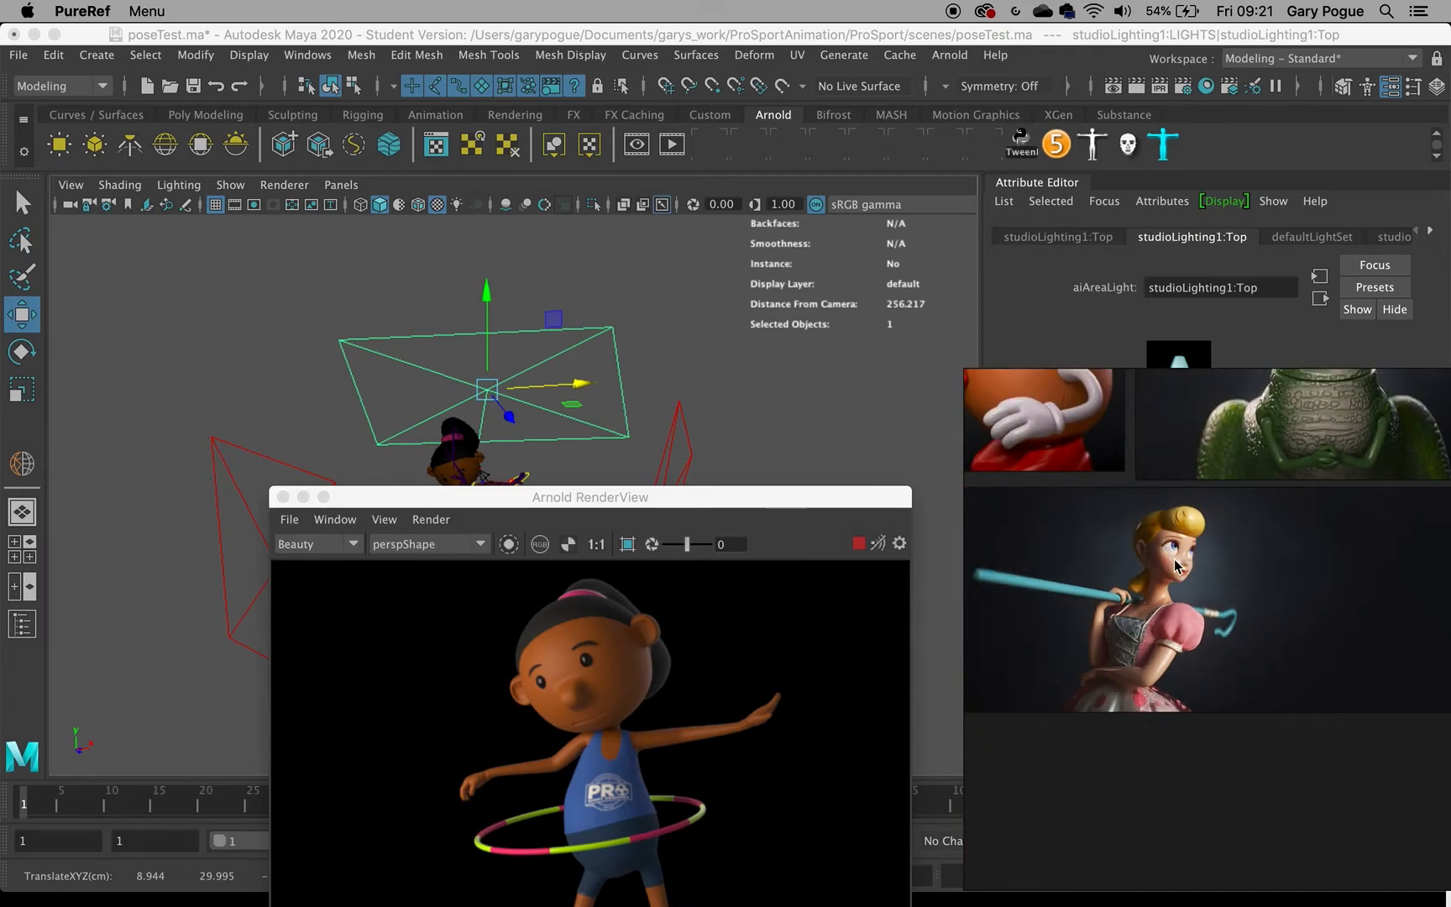
middle_drag(1096, 577, 1339, 735)
middle_drag(1199, 505, 1198, 547)
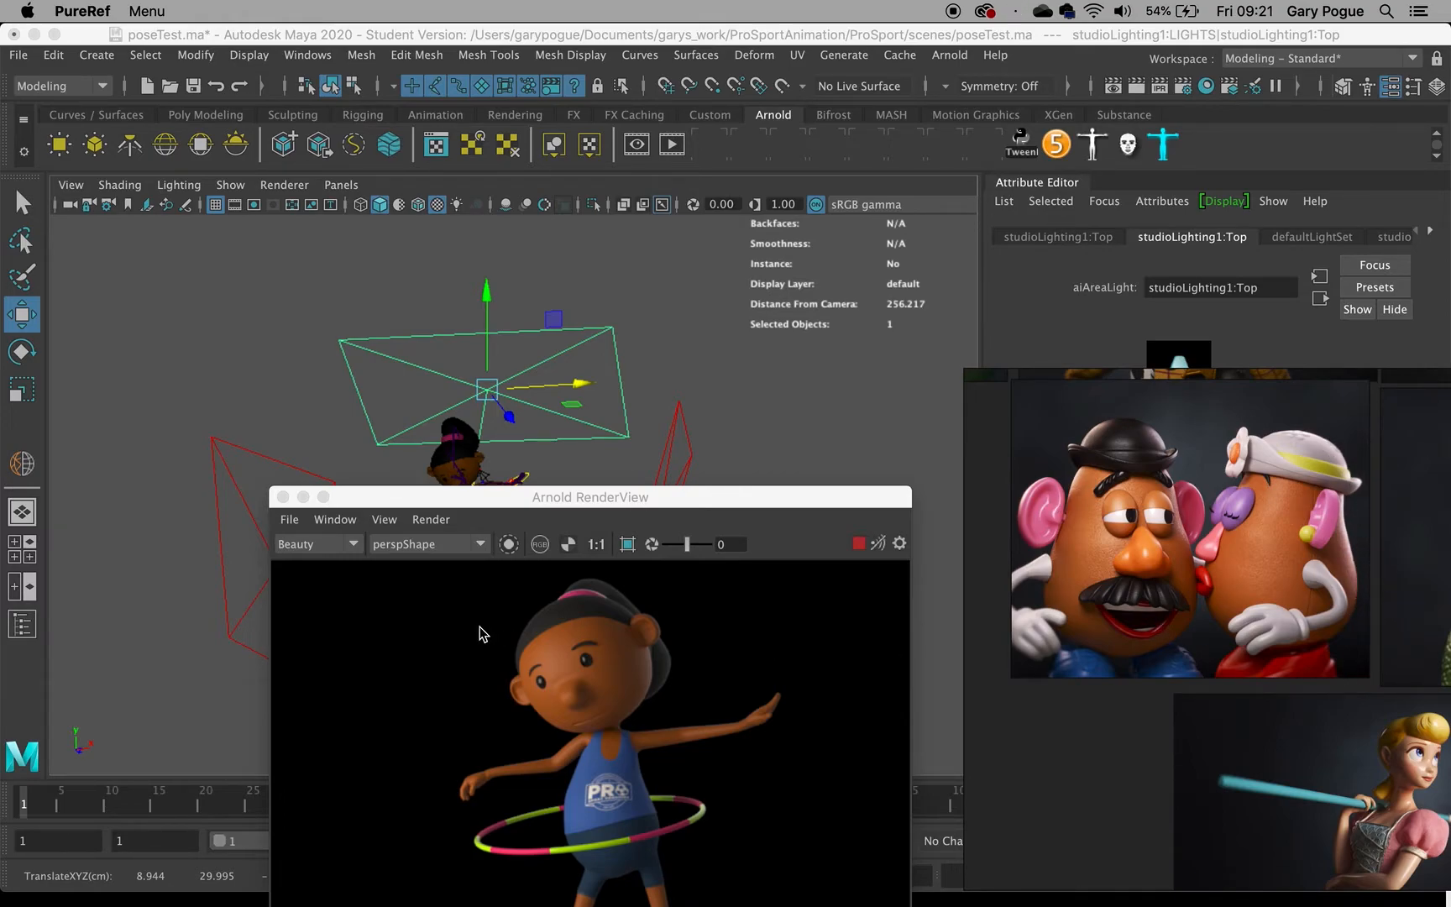
- Return to Maya, select studioLighting1:Left and open the ramp connected to its color, keeping the RenderView clear of it
drag(560, 502, 829, 238)
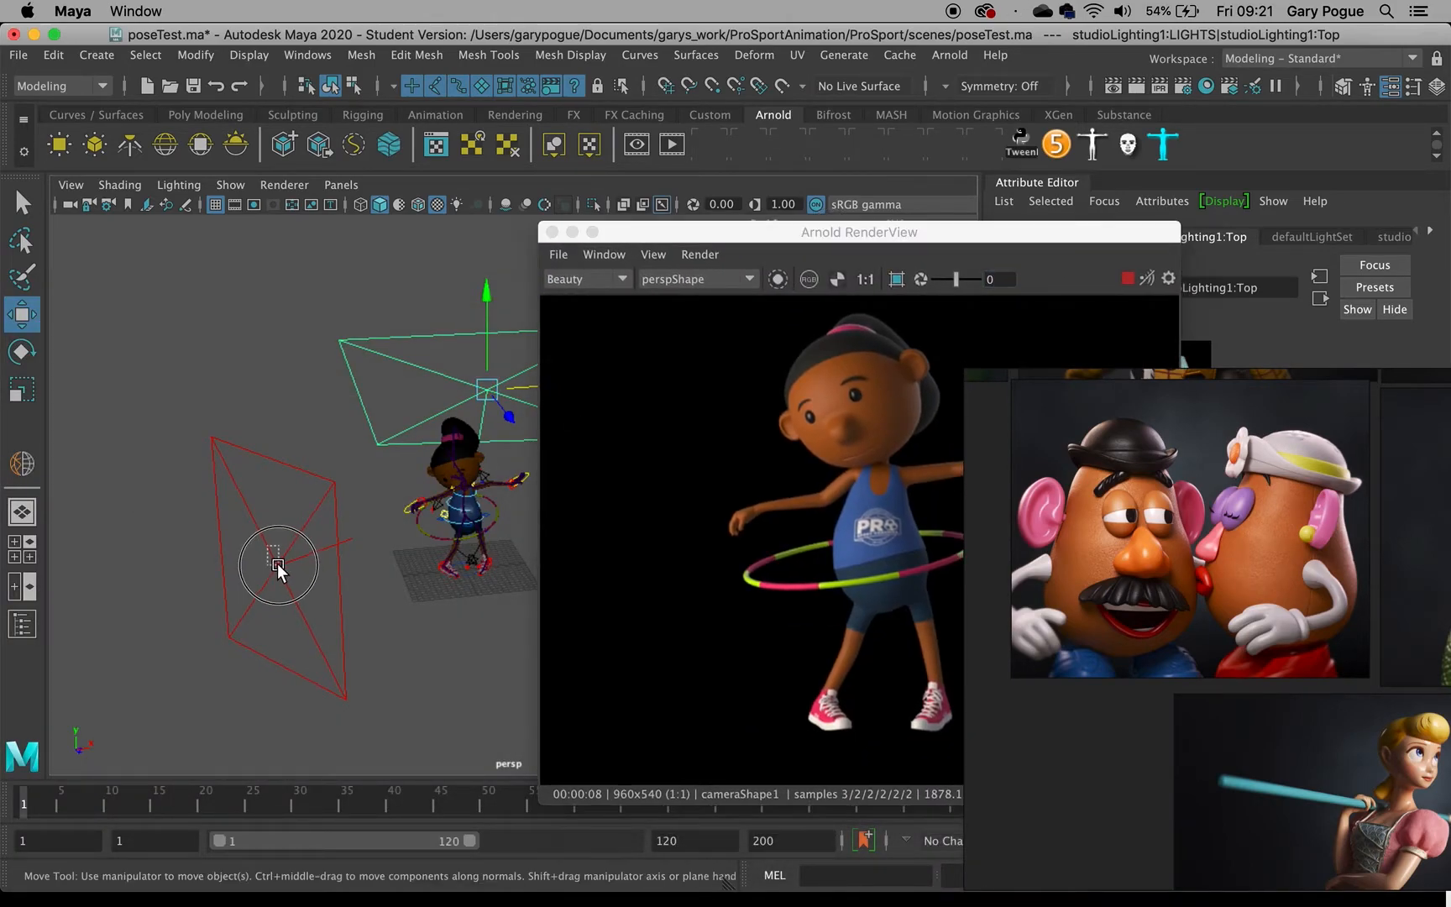
click(280, 569)
drag(962, 224, 876, 379)
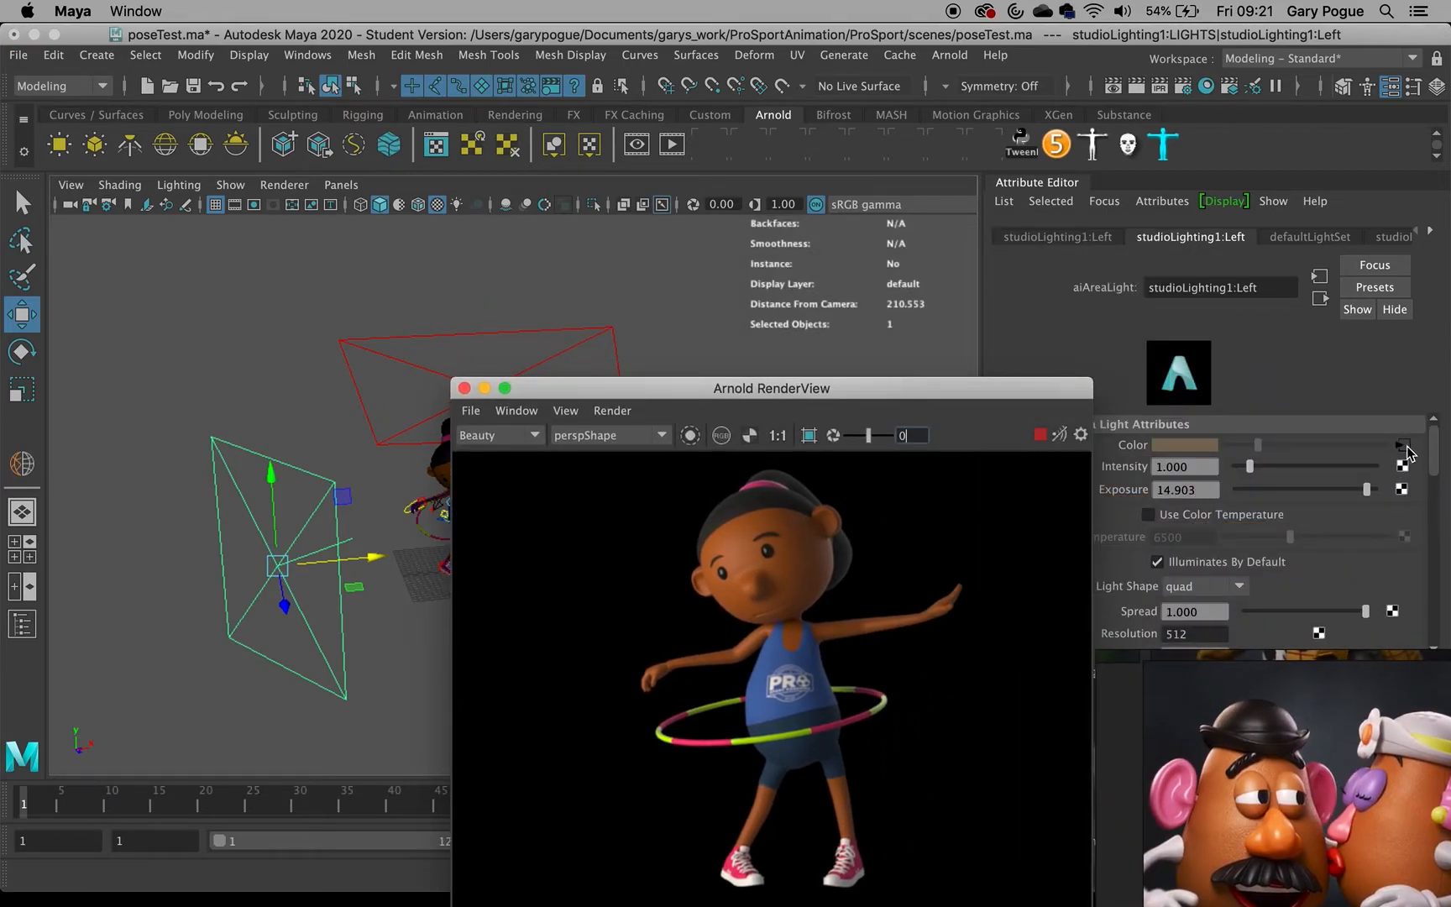
click(1404, 446)
drag(1020, 398, 937, 271)
- Change the ramp's end marker at position 1.000 to light grey and the marker at 0.719 to white
click(1361, 508)
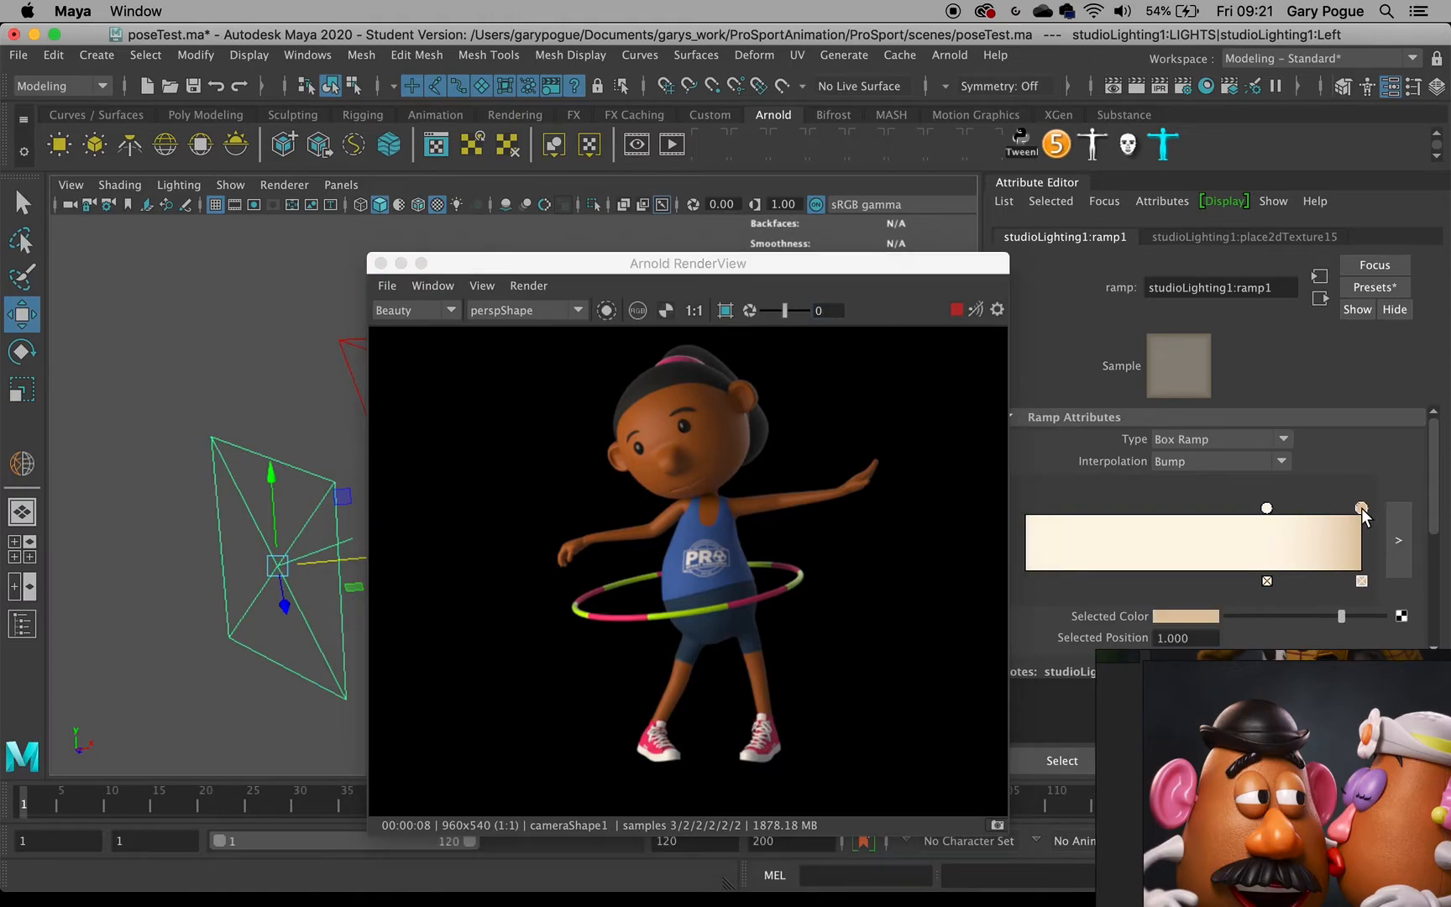
click(1207, 618)
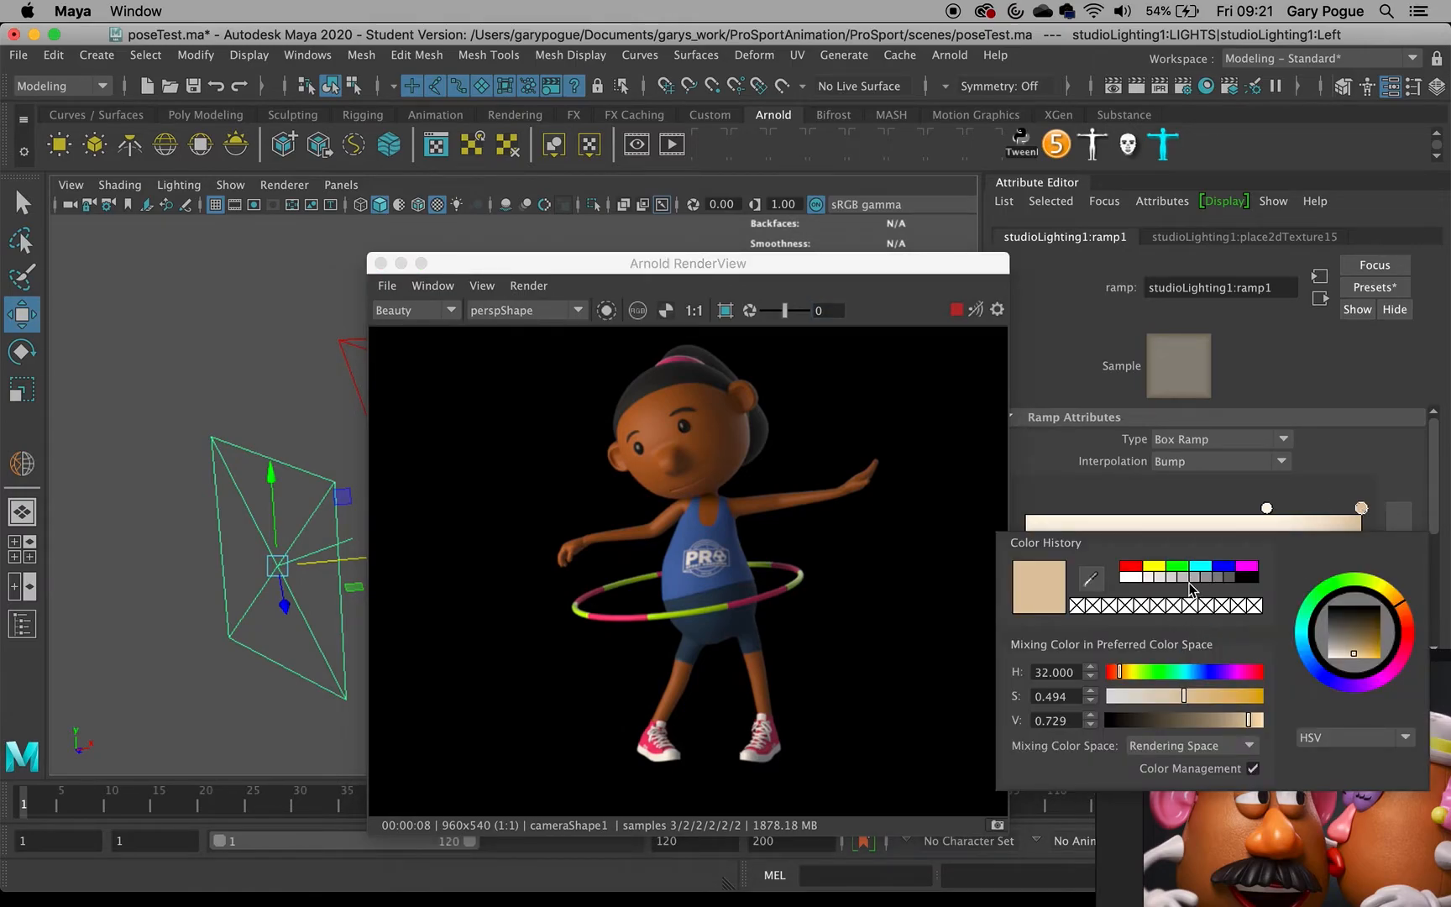
click(1185, 578)
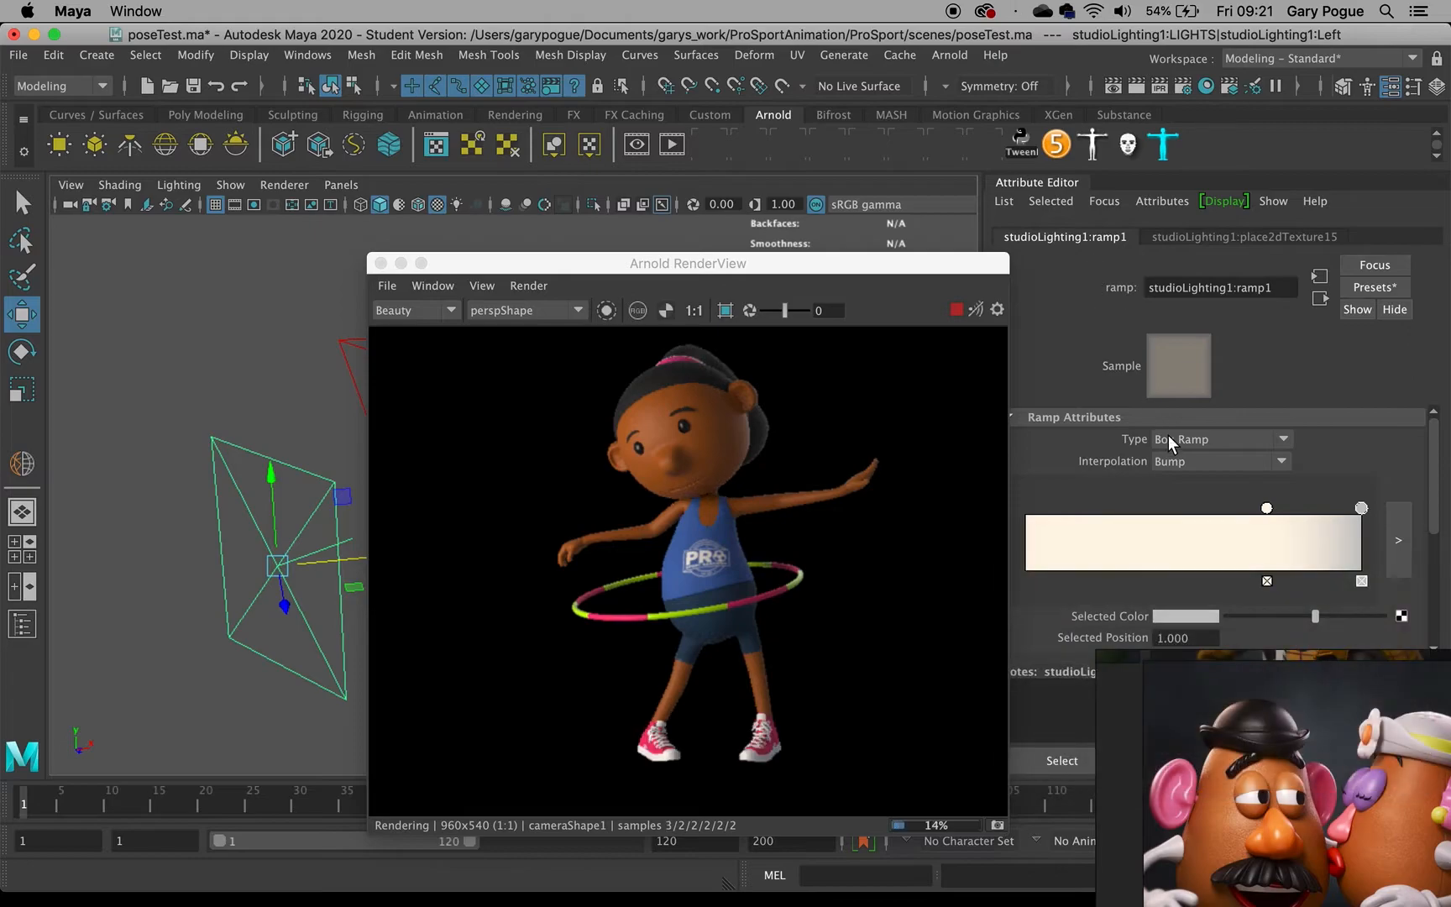
click(1267, 509)
click(1199, 611)
click(1126, 572)
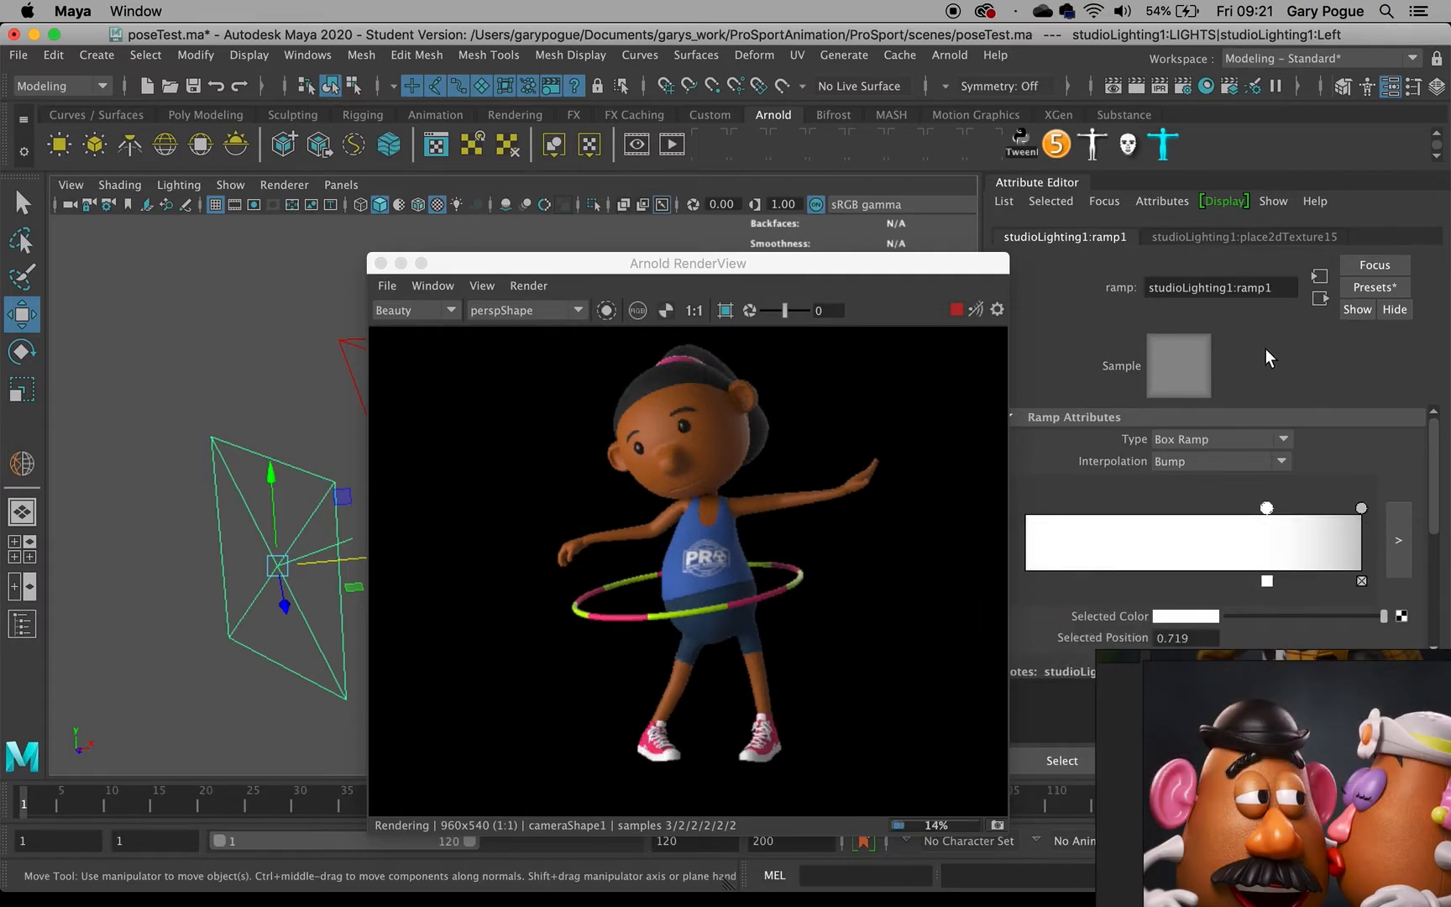
- Go back to studioLighting1:Left's attributes, set its exposure to 15.687 and move the RenderView away from the lights
click(1320, 299)
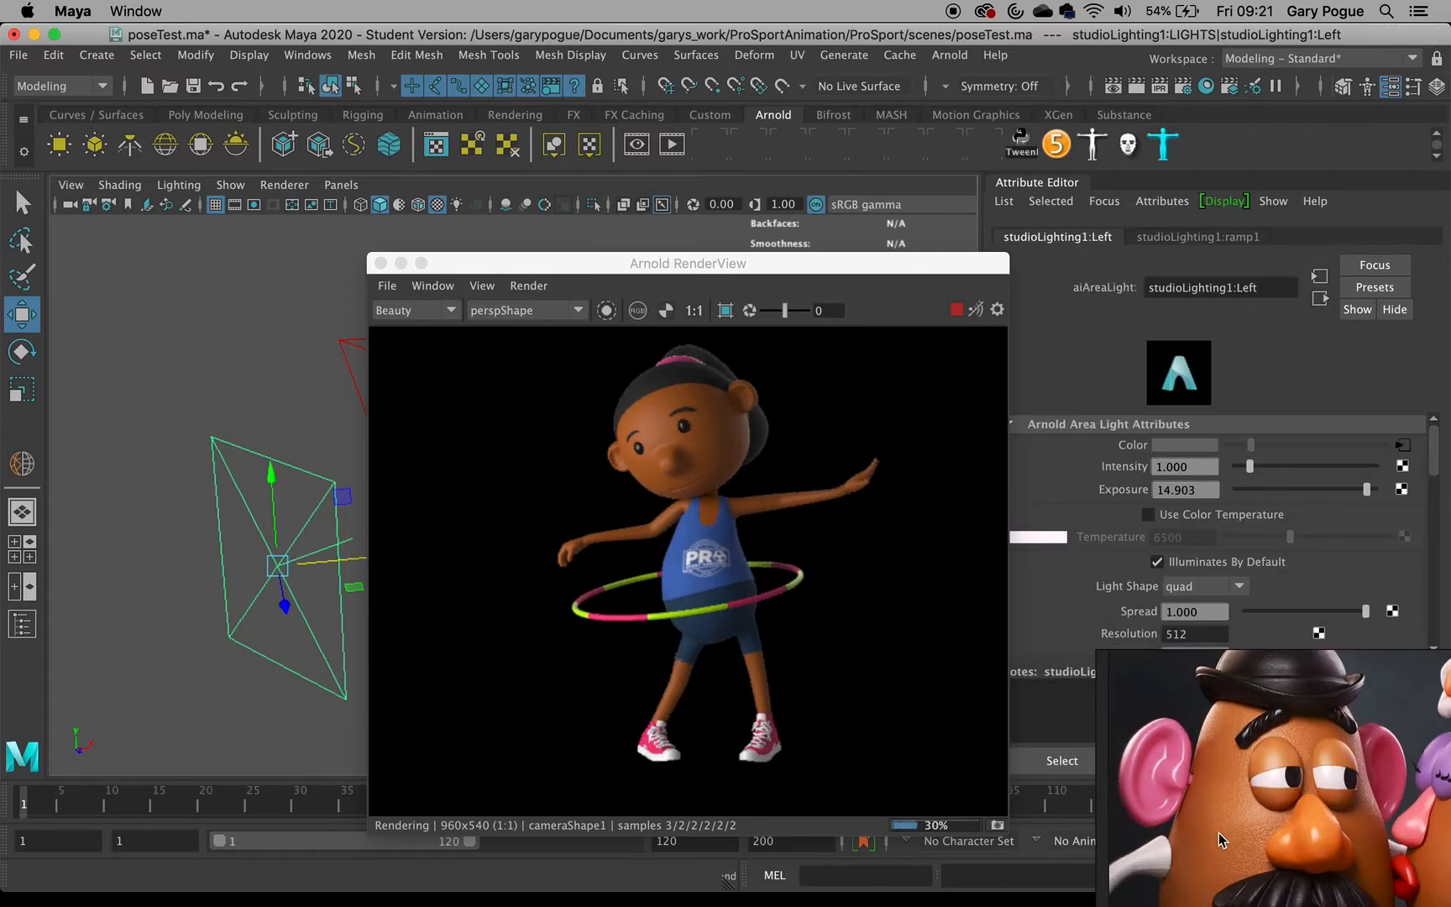
click(1370, 489)
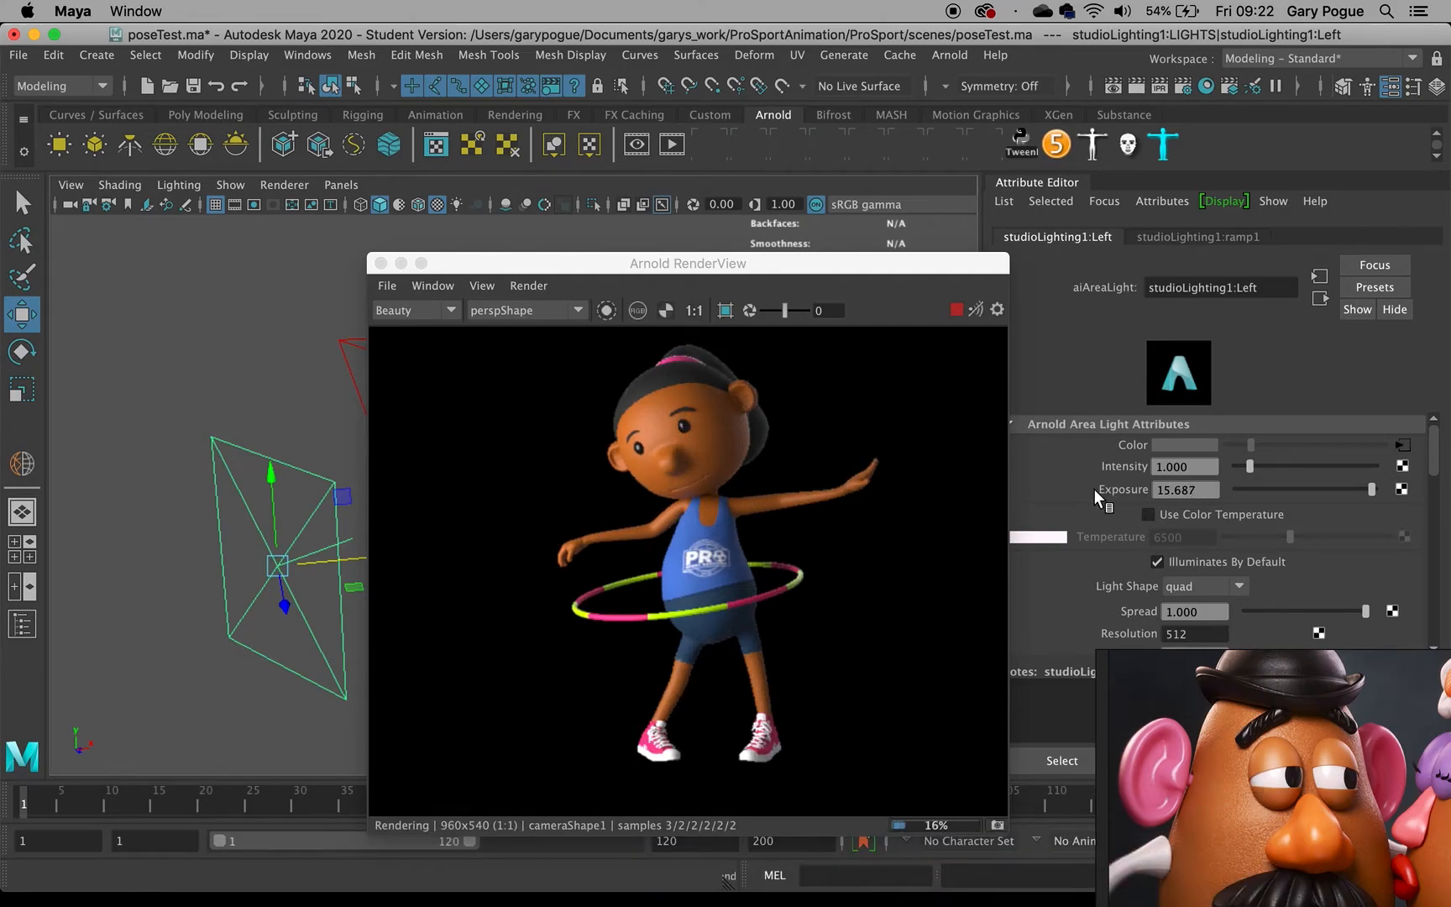
drag(801, 267, 944, 173)
- Select studioLighting1:Top, try rotating it and moving it to the other side behind the character, and undo these changes
click(402, 369)
click(412, 362)
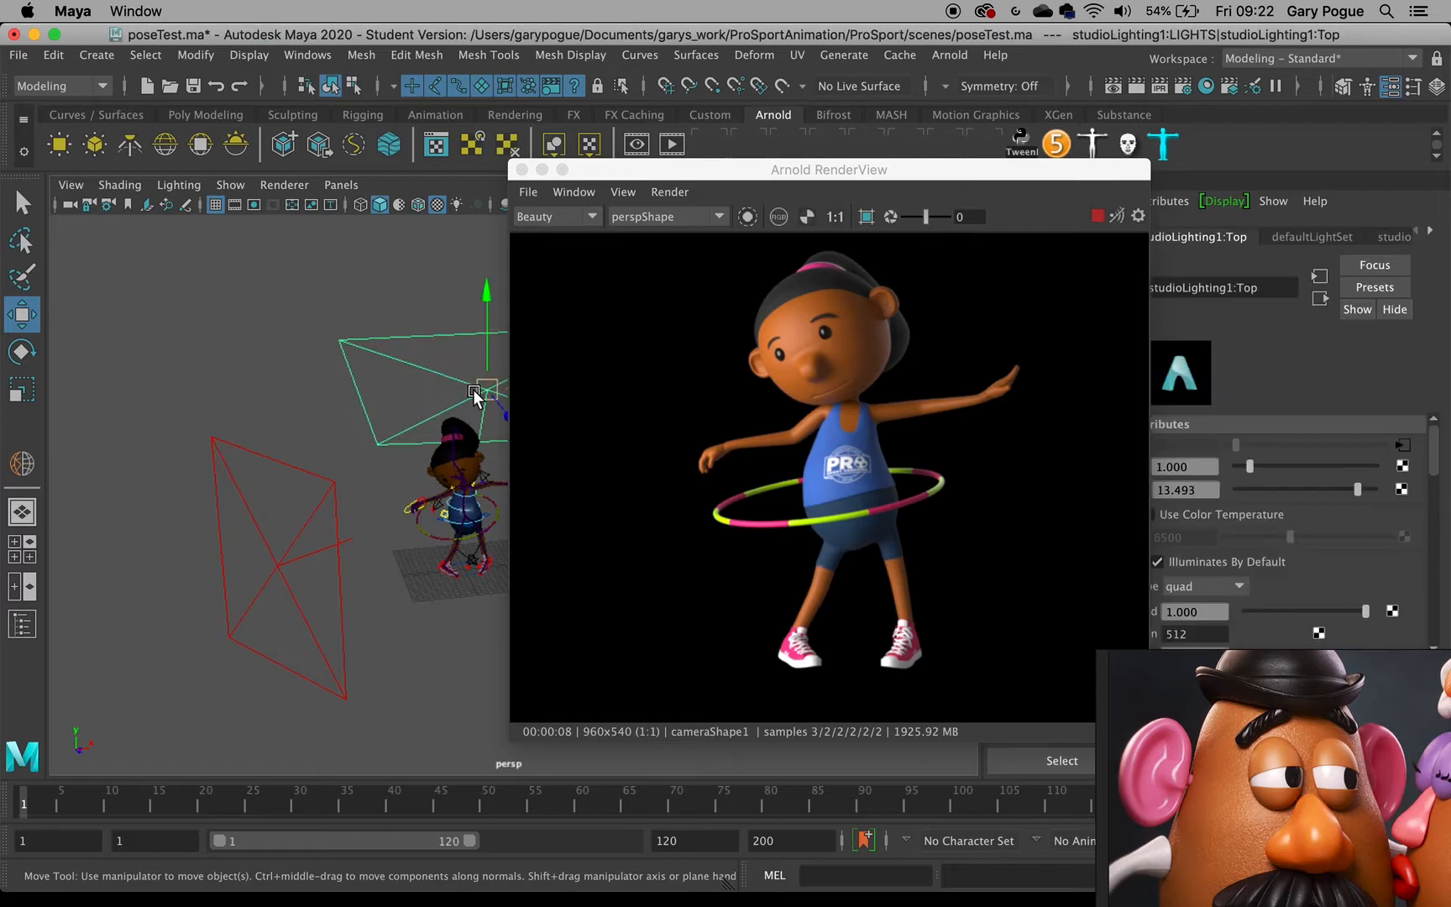
alt+middle_drag(372, 400, 301, 410)
drag(469, 398, 415, 432)
key(e)
drag(283, 351, 302, 330)
alt+drag(403, 432, 309, 425)
key(w)
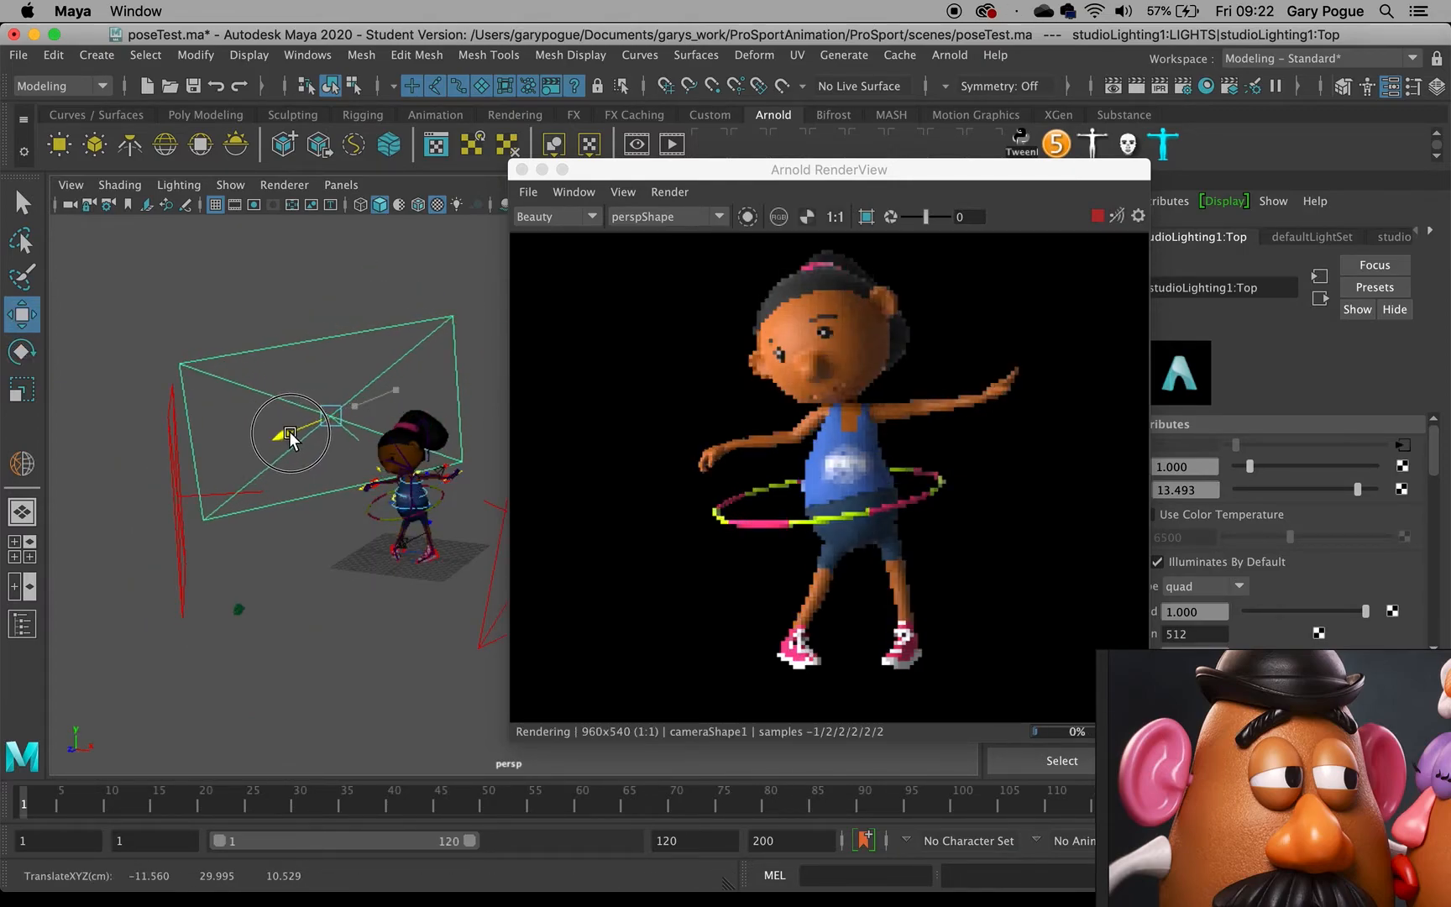
alt+drag(356, 633, 420, 609)
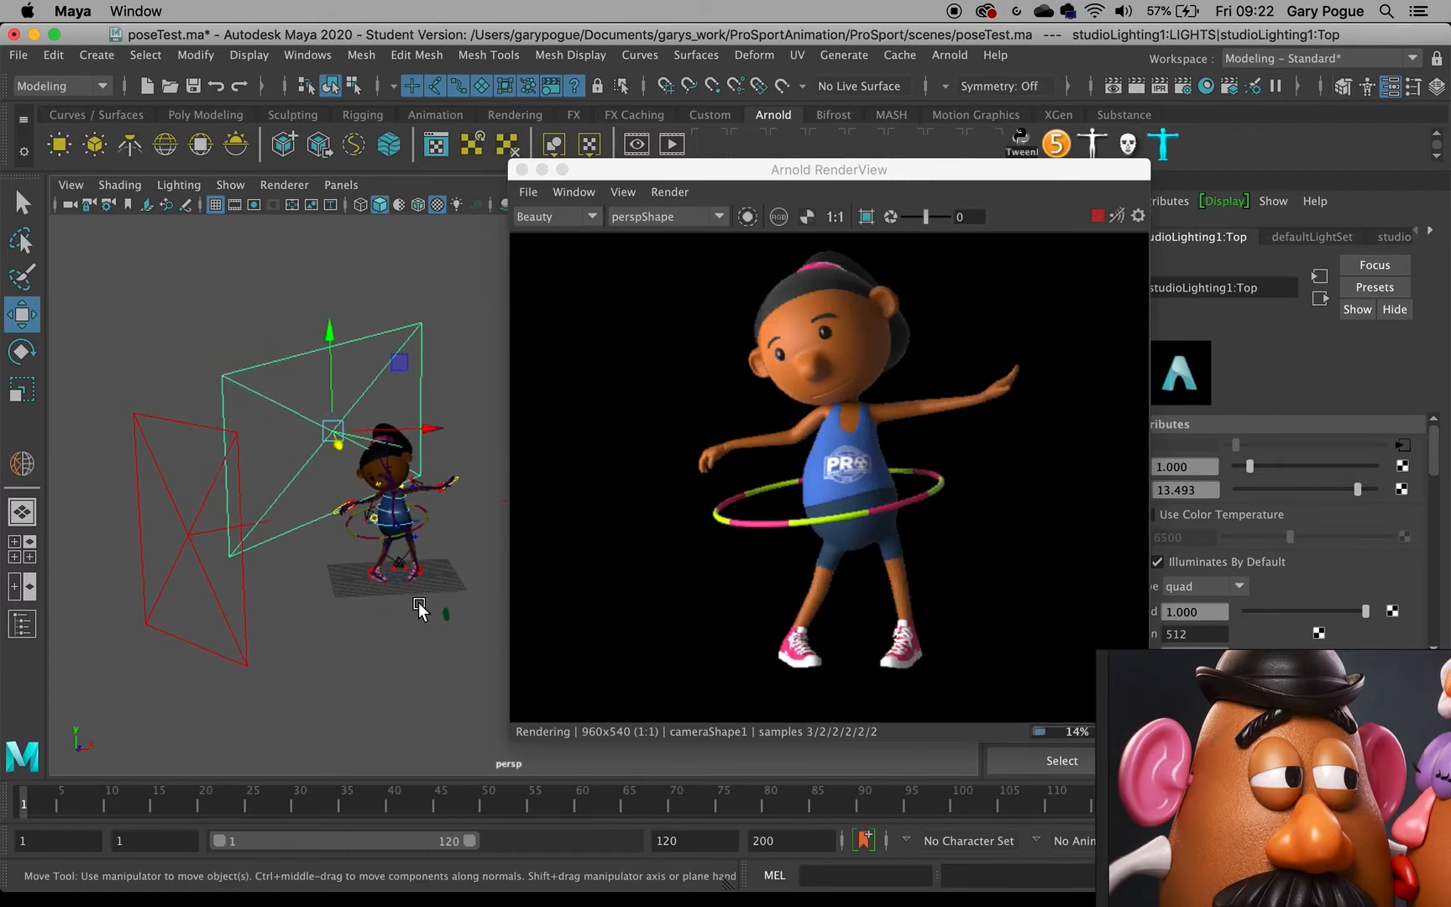
key(ctrl+z)
key(ctrl+z)
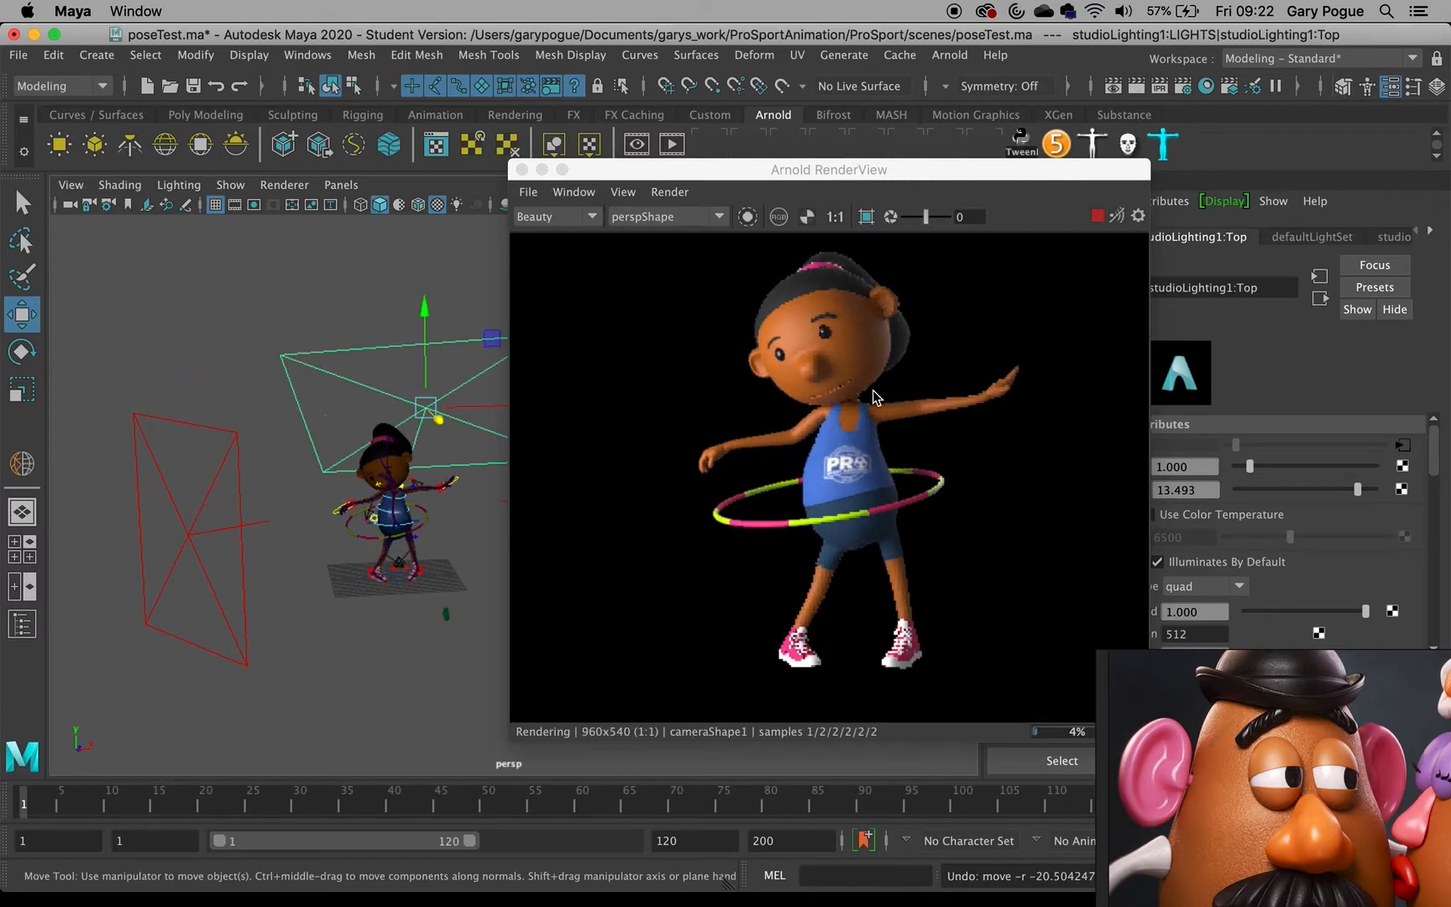
- Select the character's hair mesh and open the Specular settings of its hair material
alt+drag(330, 505, 495, 437)
scroll(412, 473, up, 5)
click(305, 410)
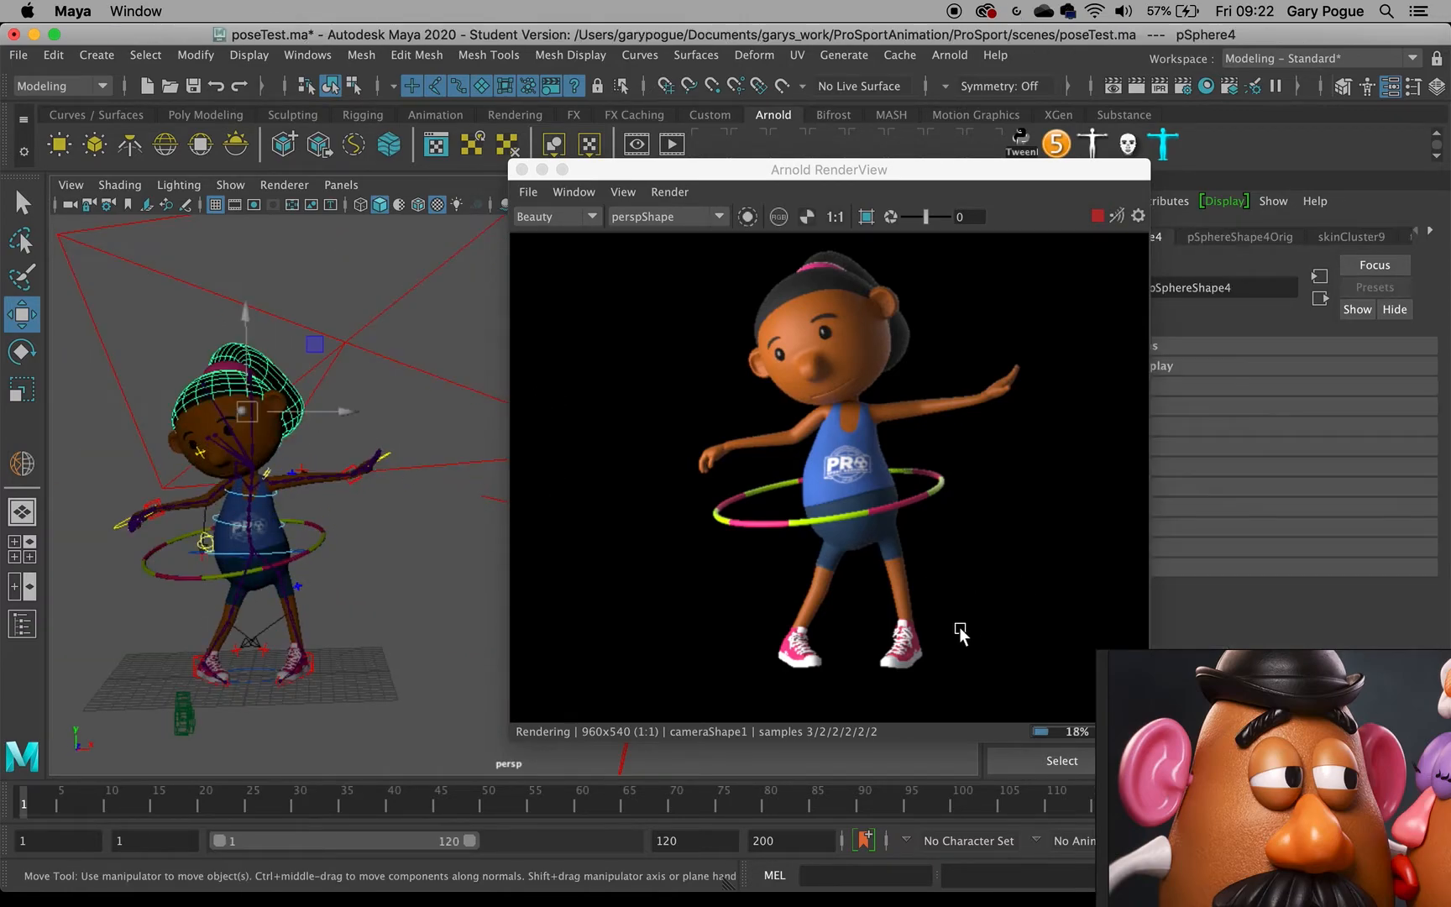
click(1431, 232)
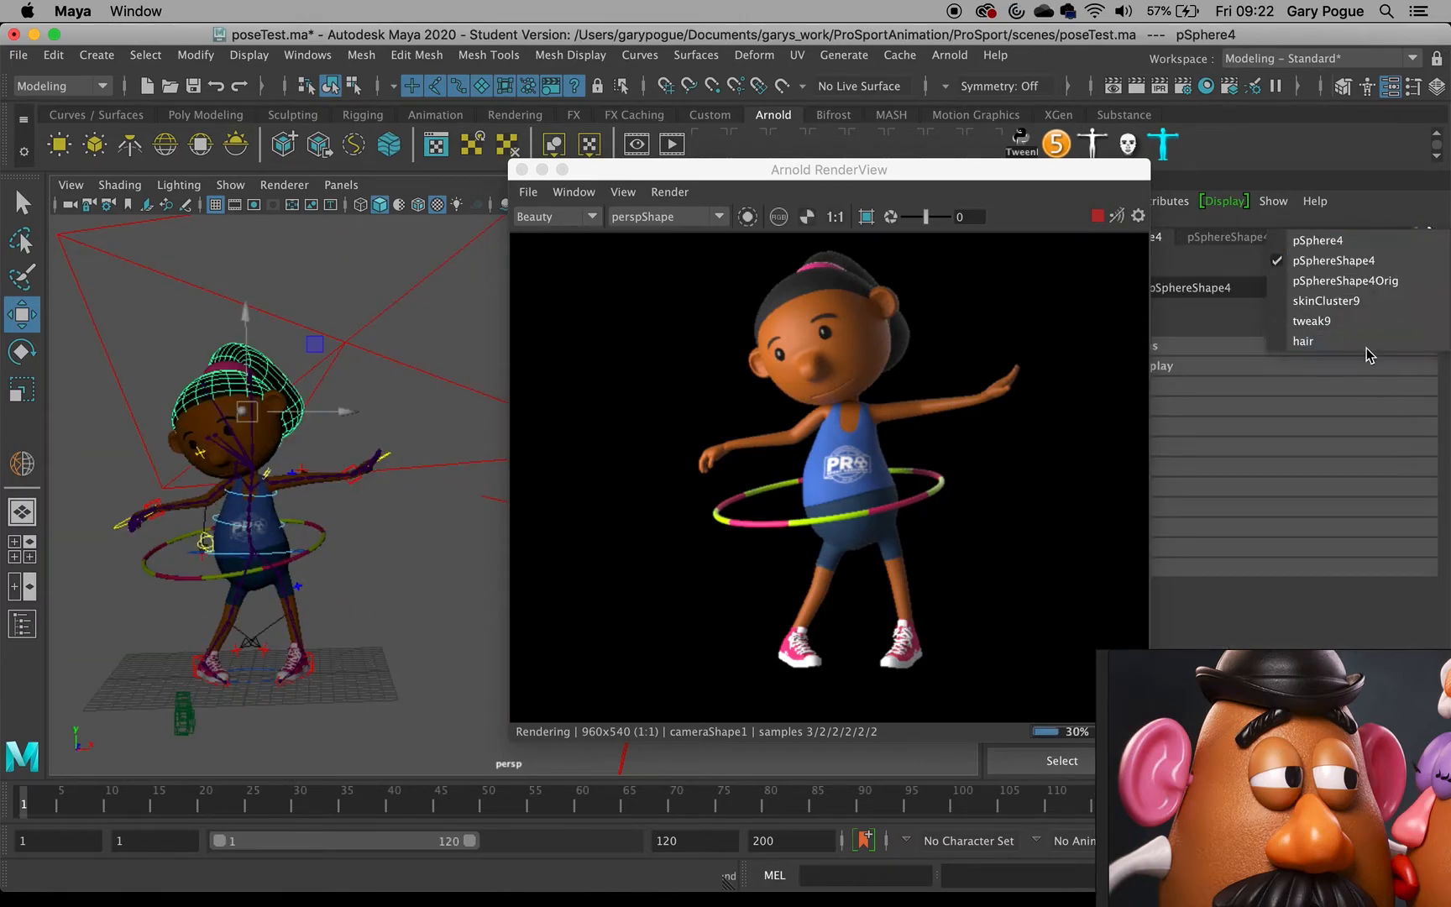
click(1361, 340)
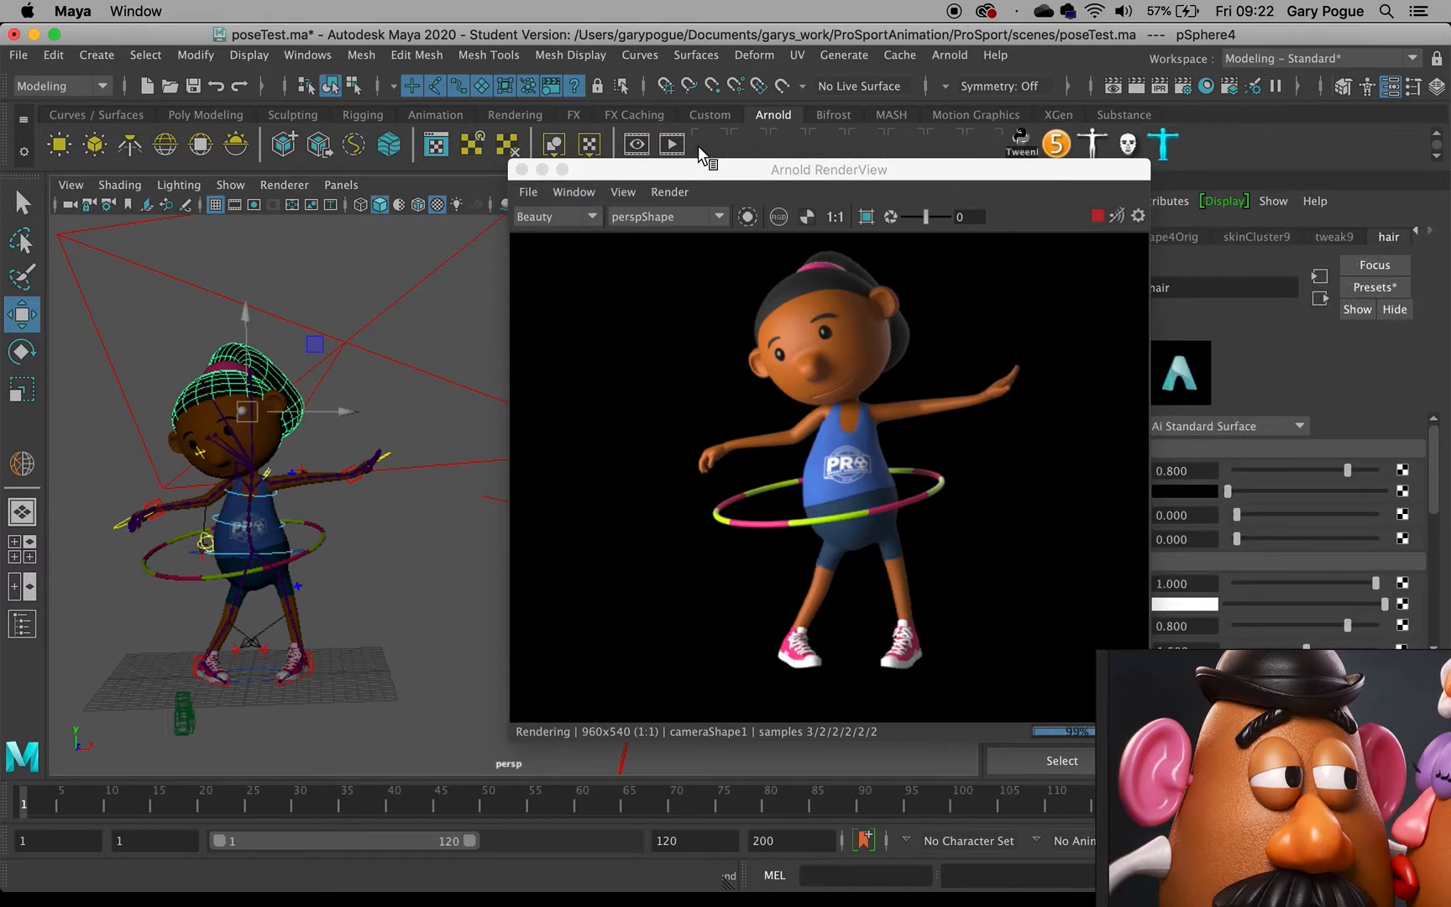
drag(738, 172, 611, 124)
scroll(1263, 539, down, 4)
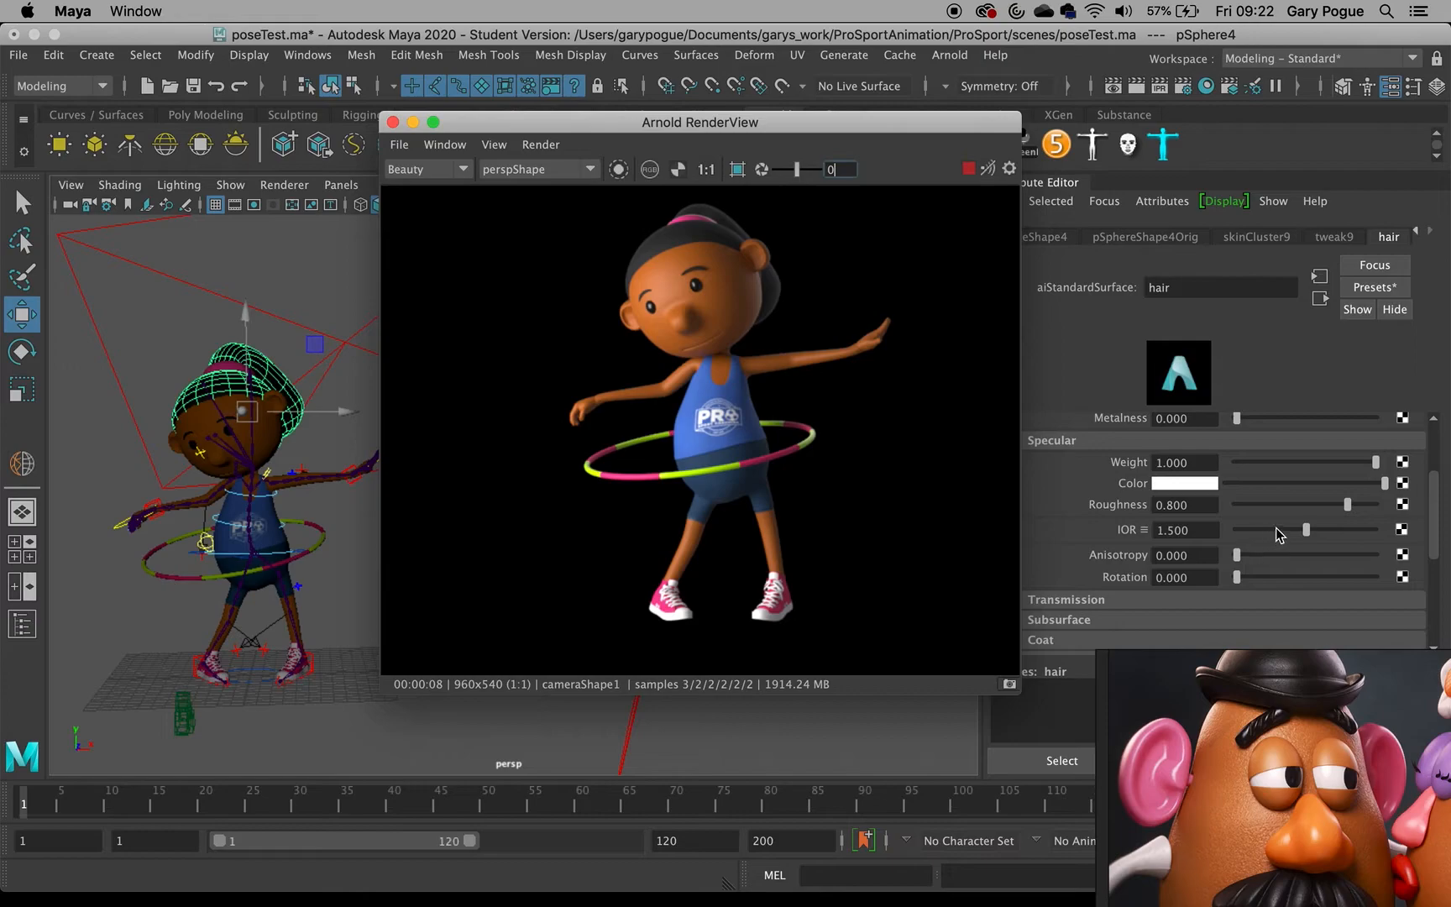
- Set the hair material's specular roughness to about 0.779
mouse_move(1346, 506)
mouse_down()
mouse_move(1224, 506)
mouse_move(1364, 503)
mouse_move(1331, 505)
mouse_up()
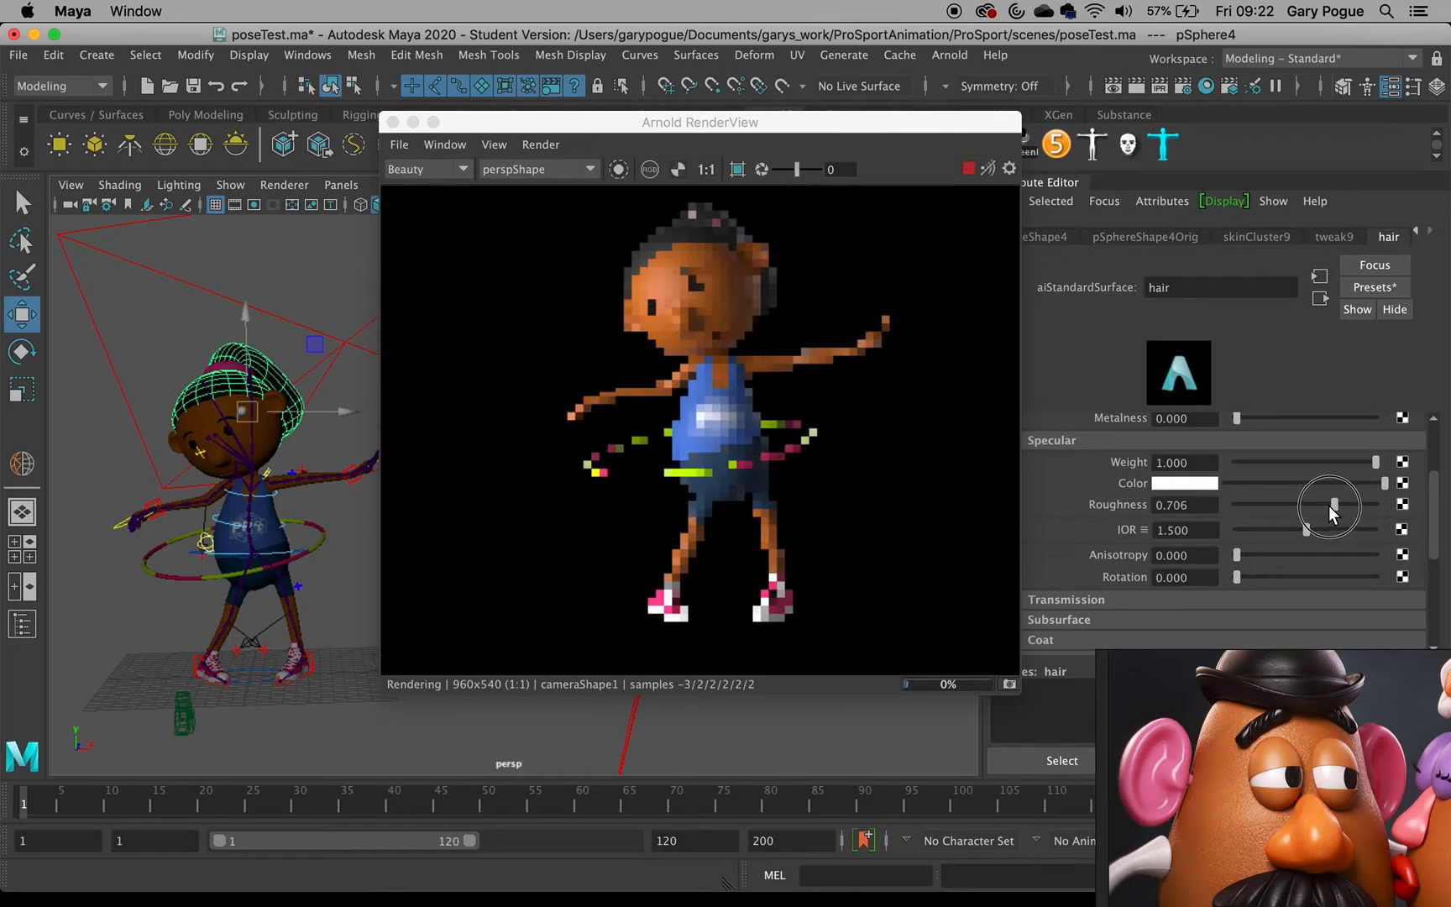
drag(1328, 505, 1338, 506)
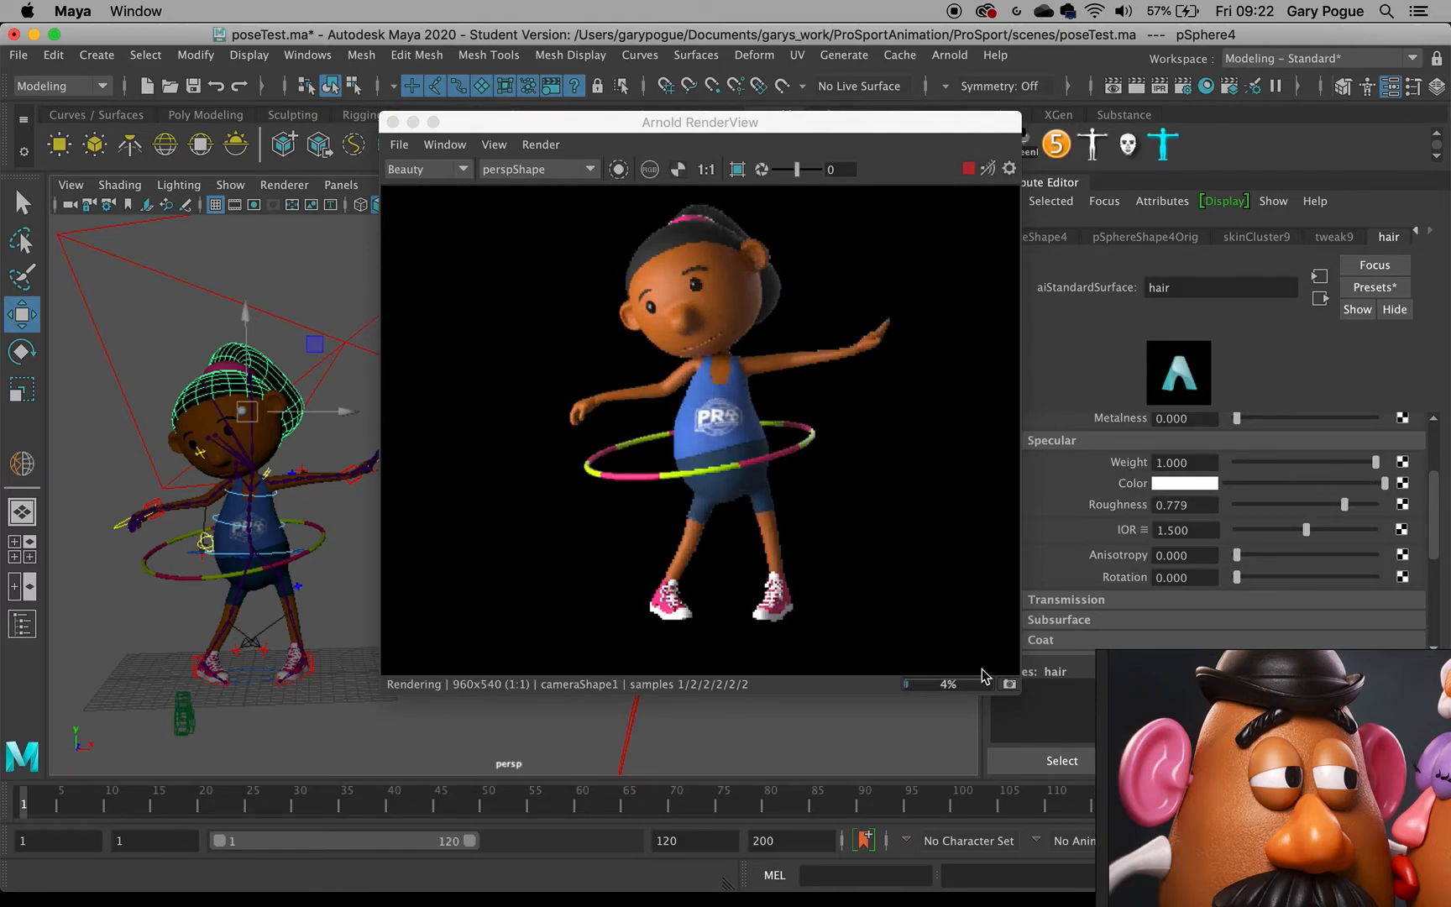
- Select the character's body mesh and set the specular roughness of its skin material to 0.5
click(280, 457)
scroll(1303, 495, up, 3)
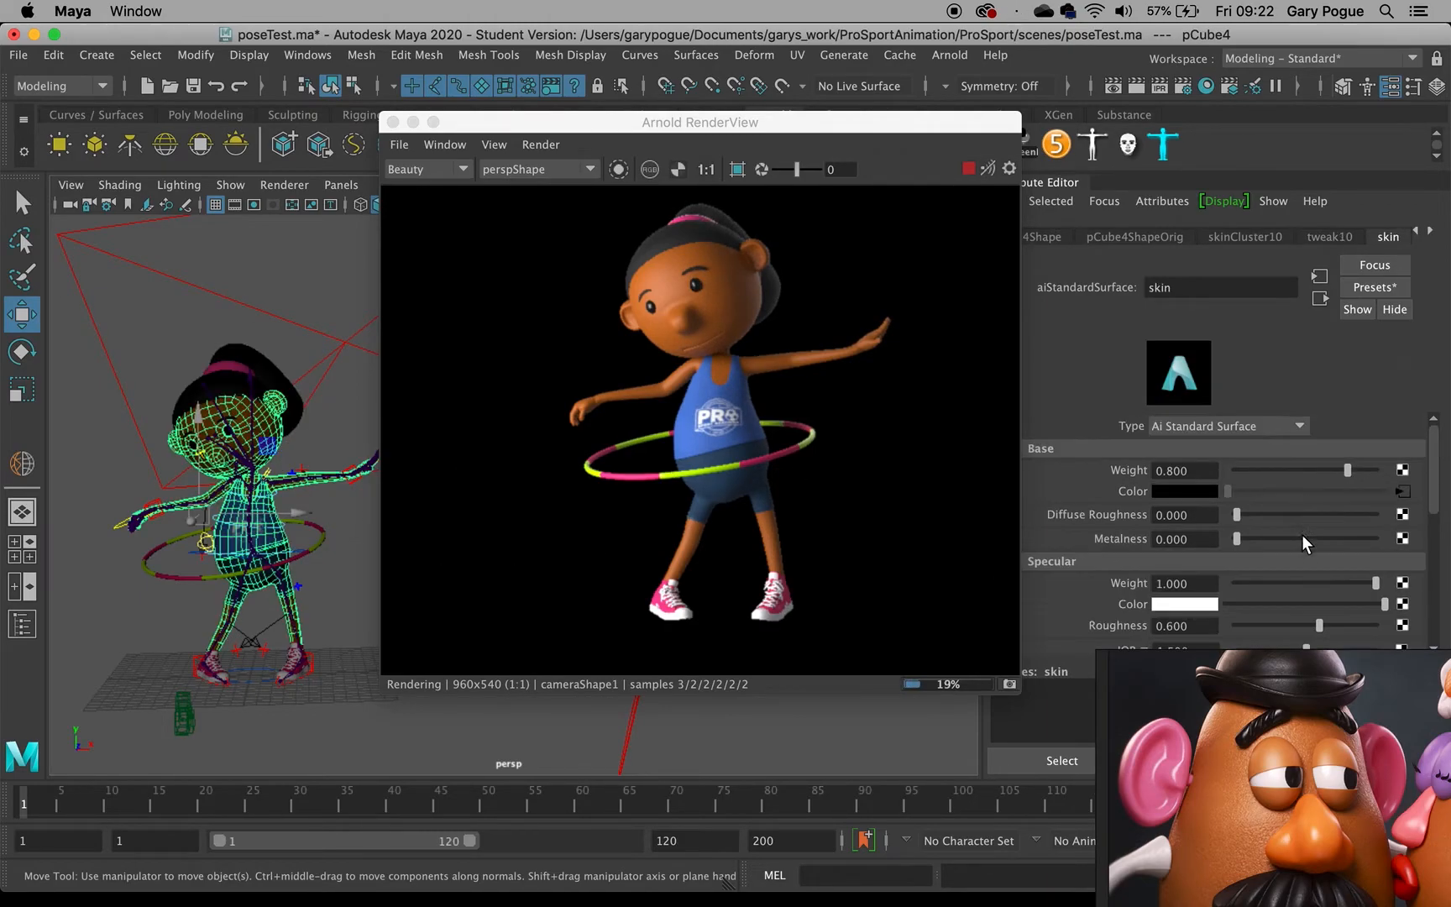
scroll(1292, 567, down, 4)
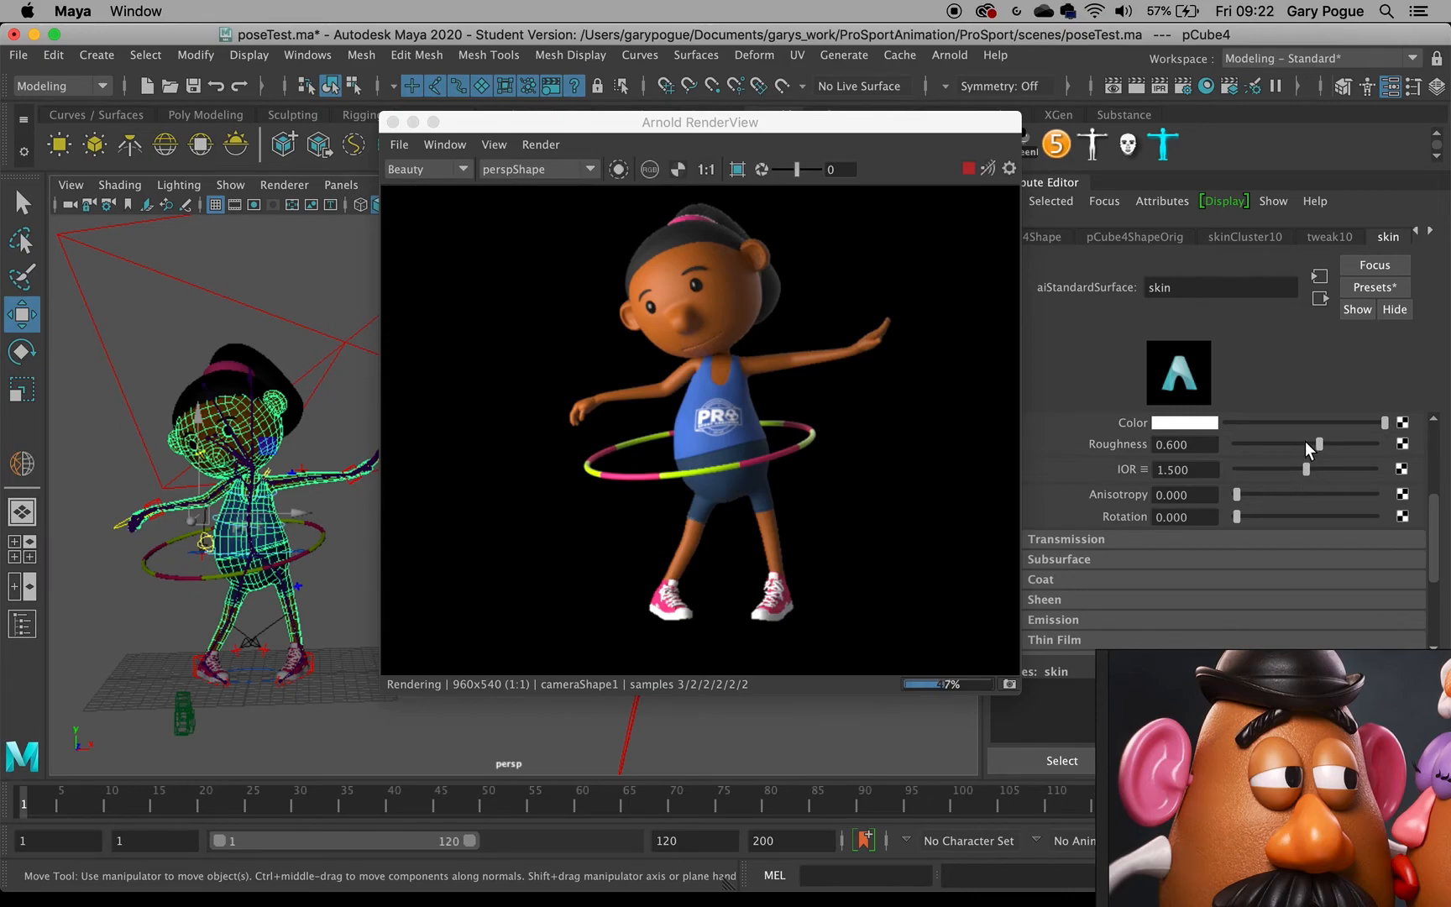
click(1196, 444)
text(.)
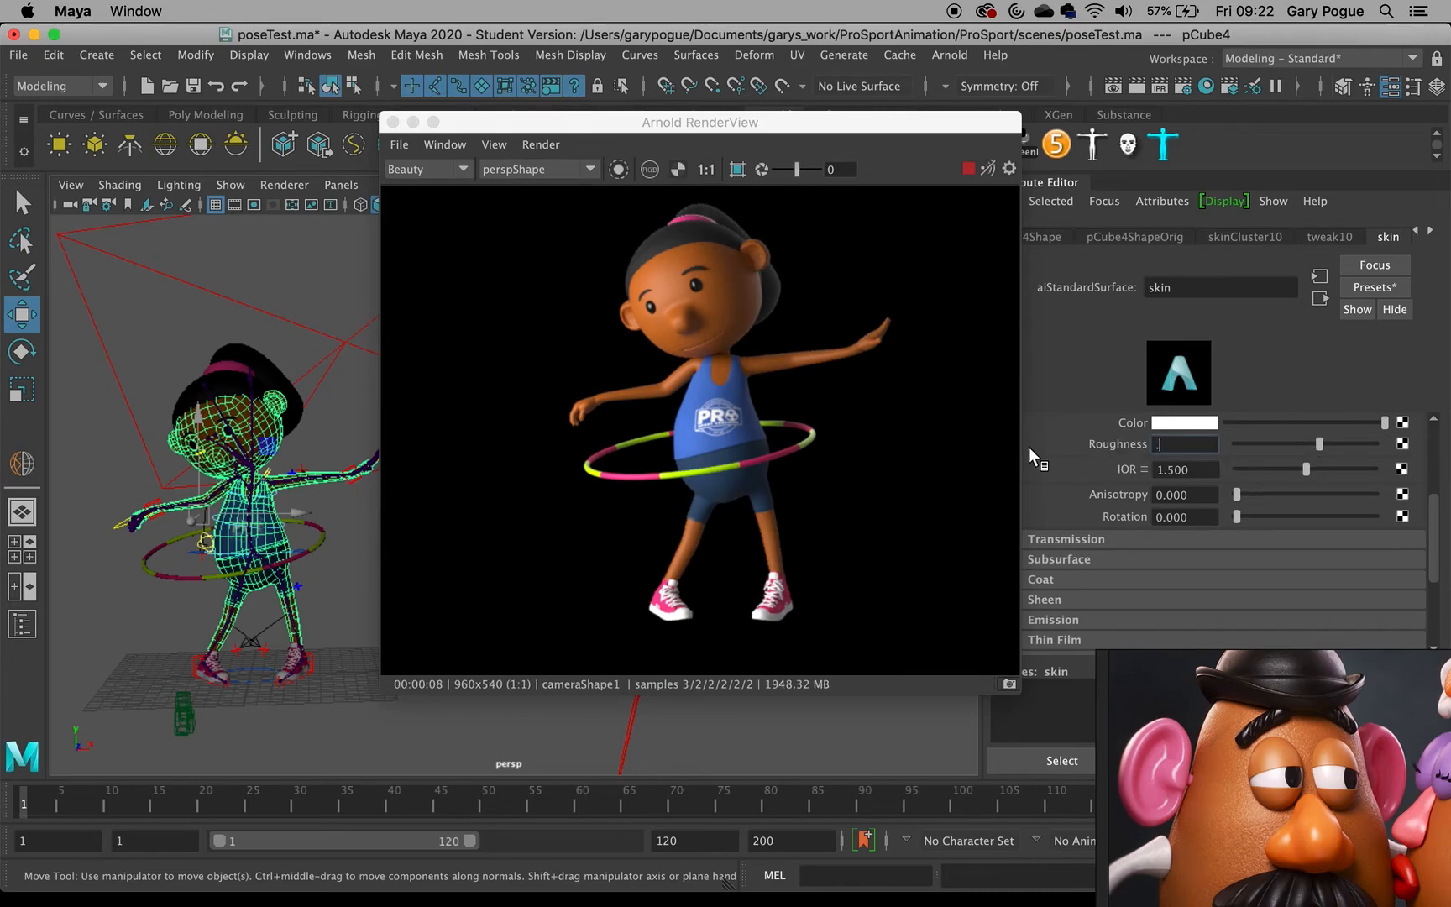
text(5)
key(Return)
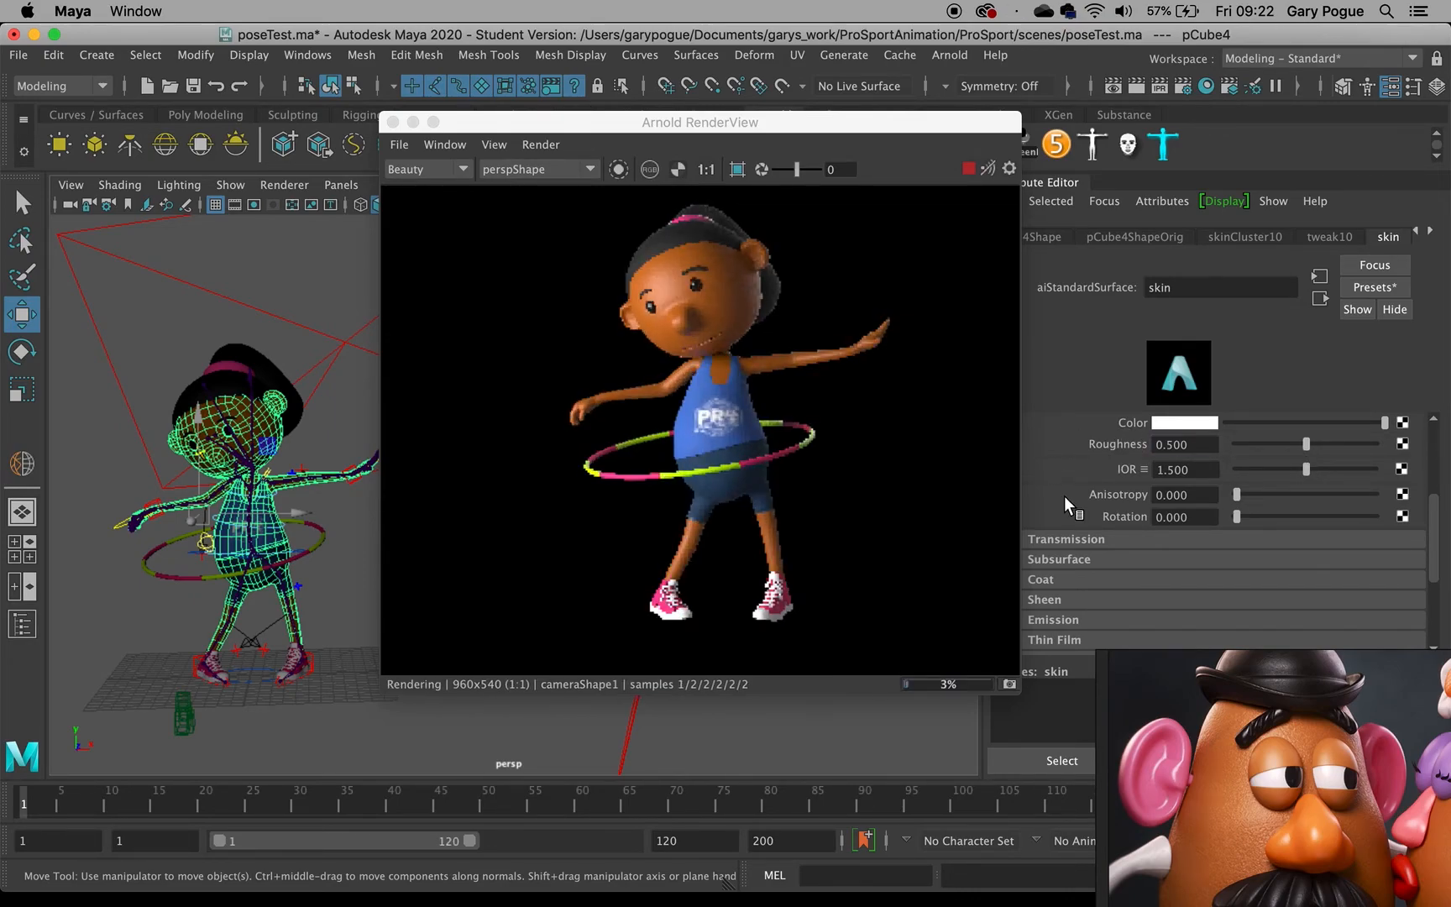
- Examine the updated character render up close and as a whole, stop the live render and close the RenderView
scroll(721, 337, up, 3)
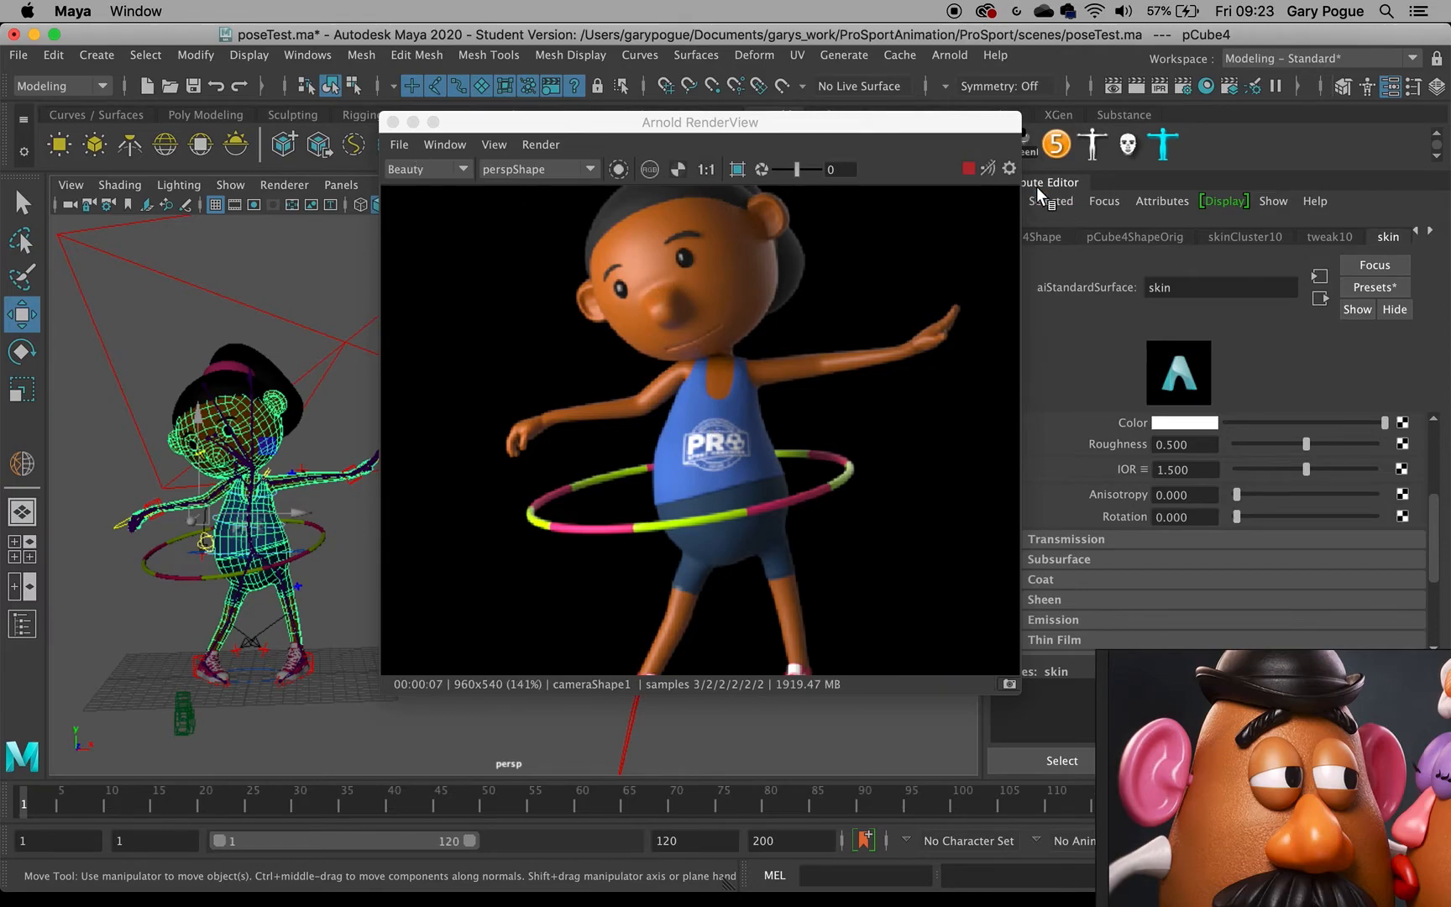
scroll(840, 504, down, 3)
drag(865, 543, 795, 509)
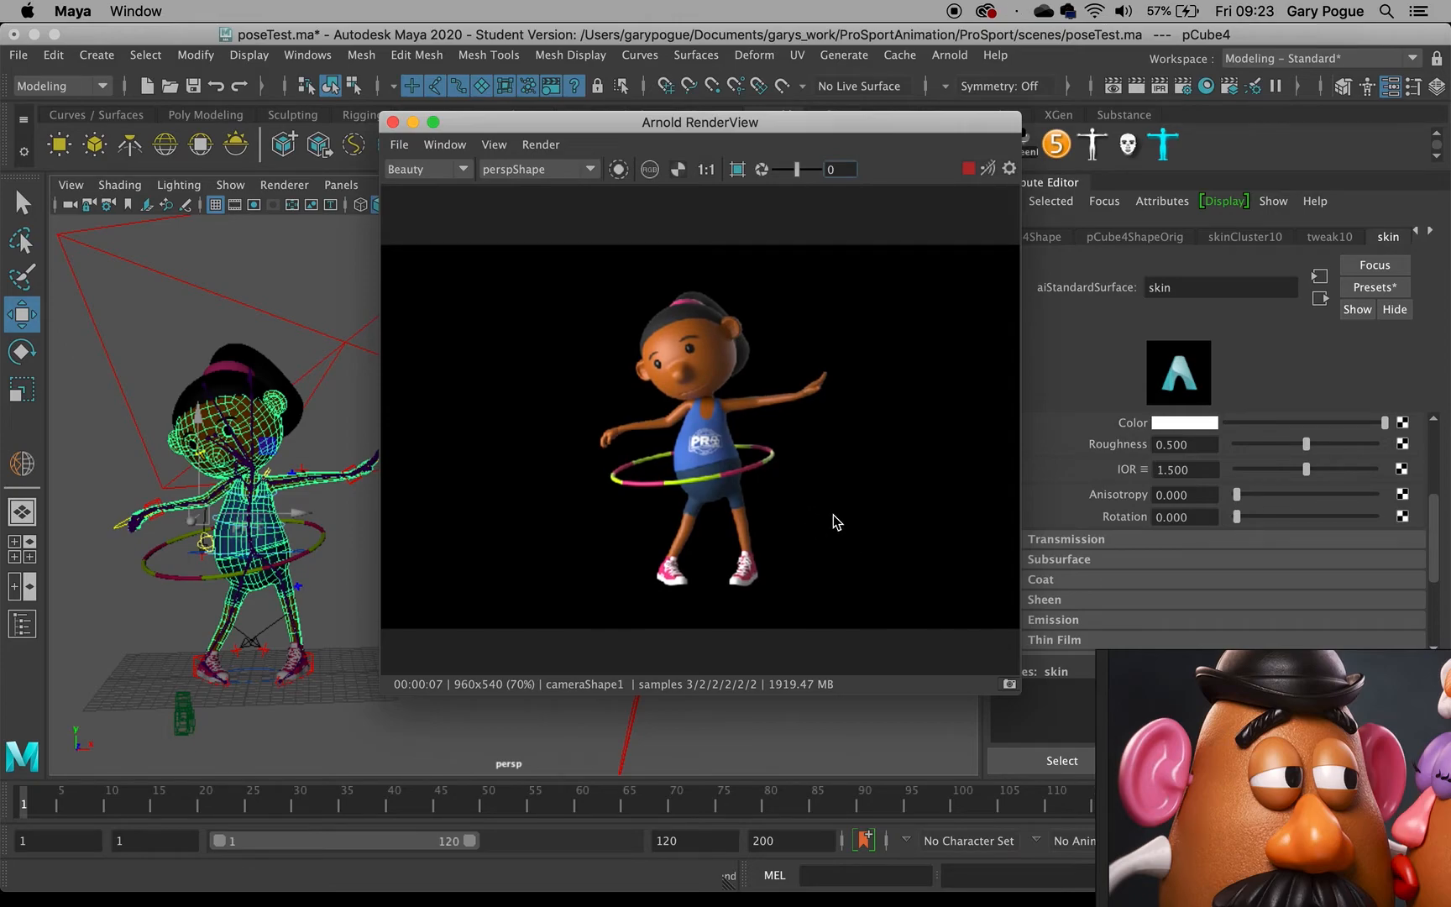
scroll(832, 515, up, 3)
scroll(831, 515, down, 3)
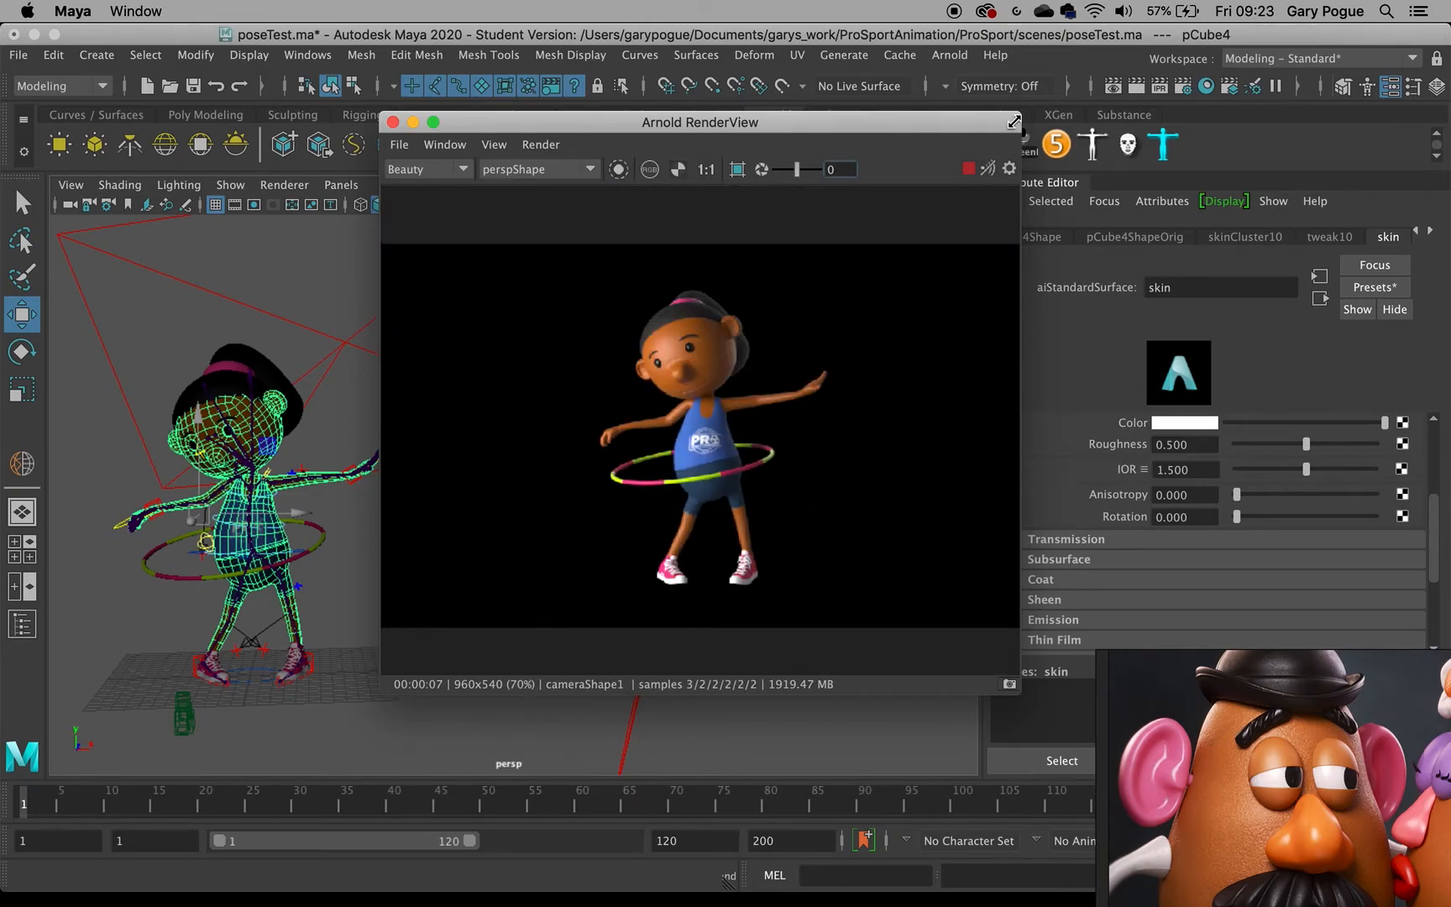
click(967, 168)
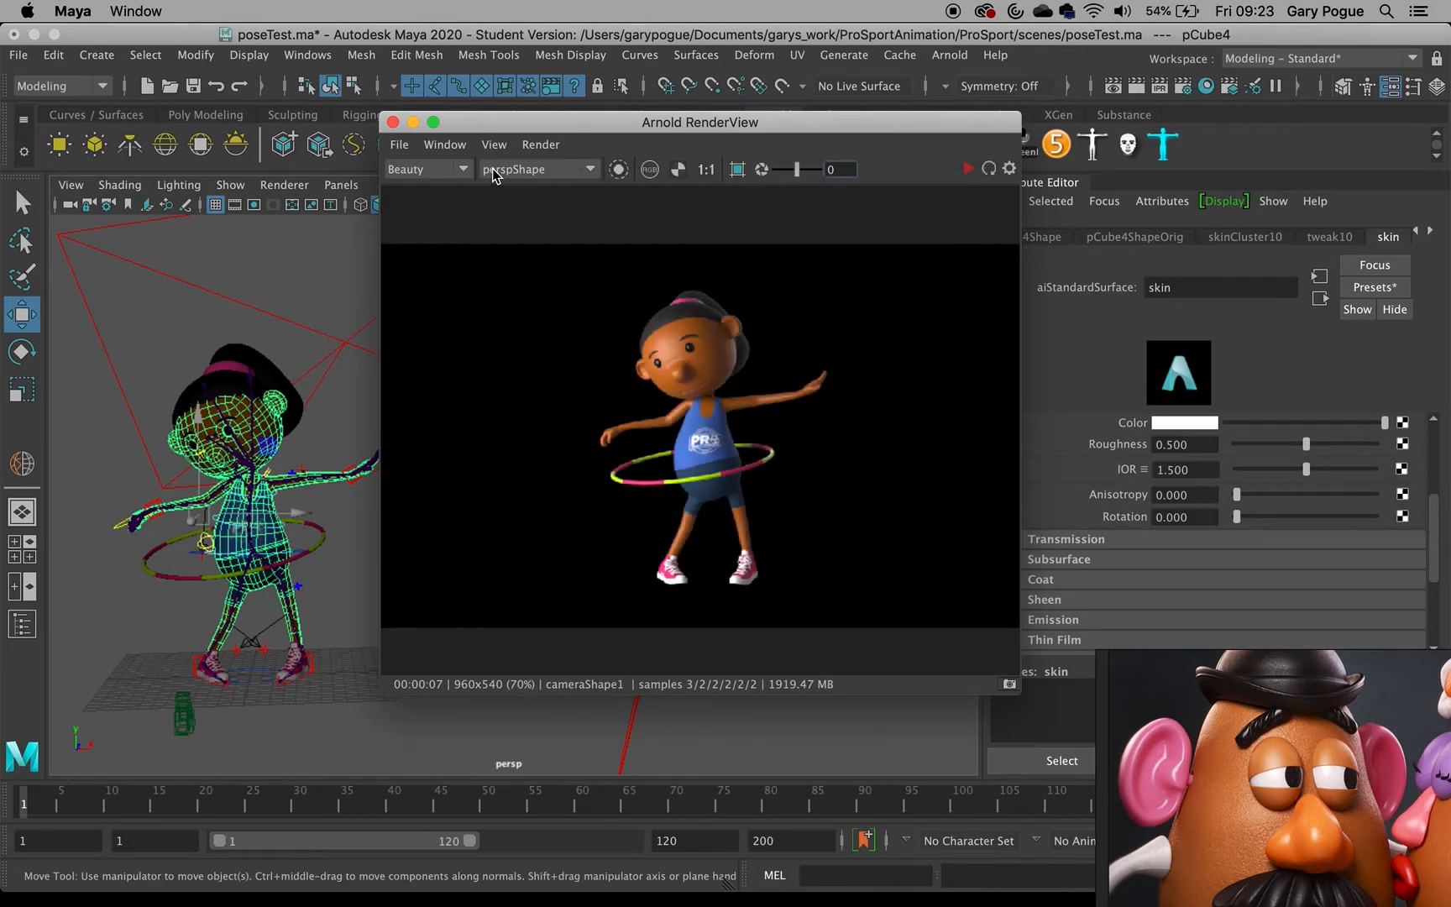
click(392, 123)
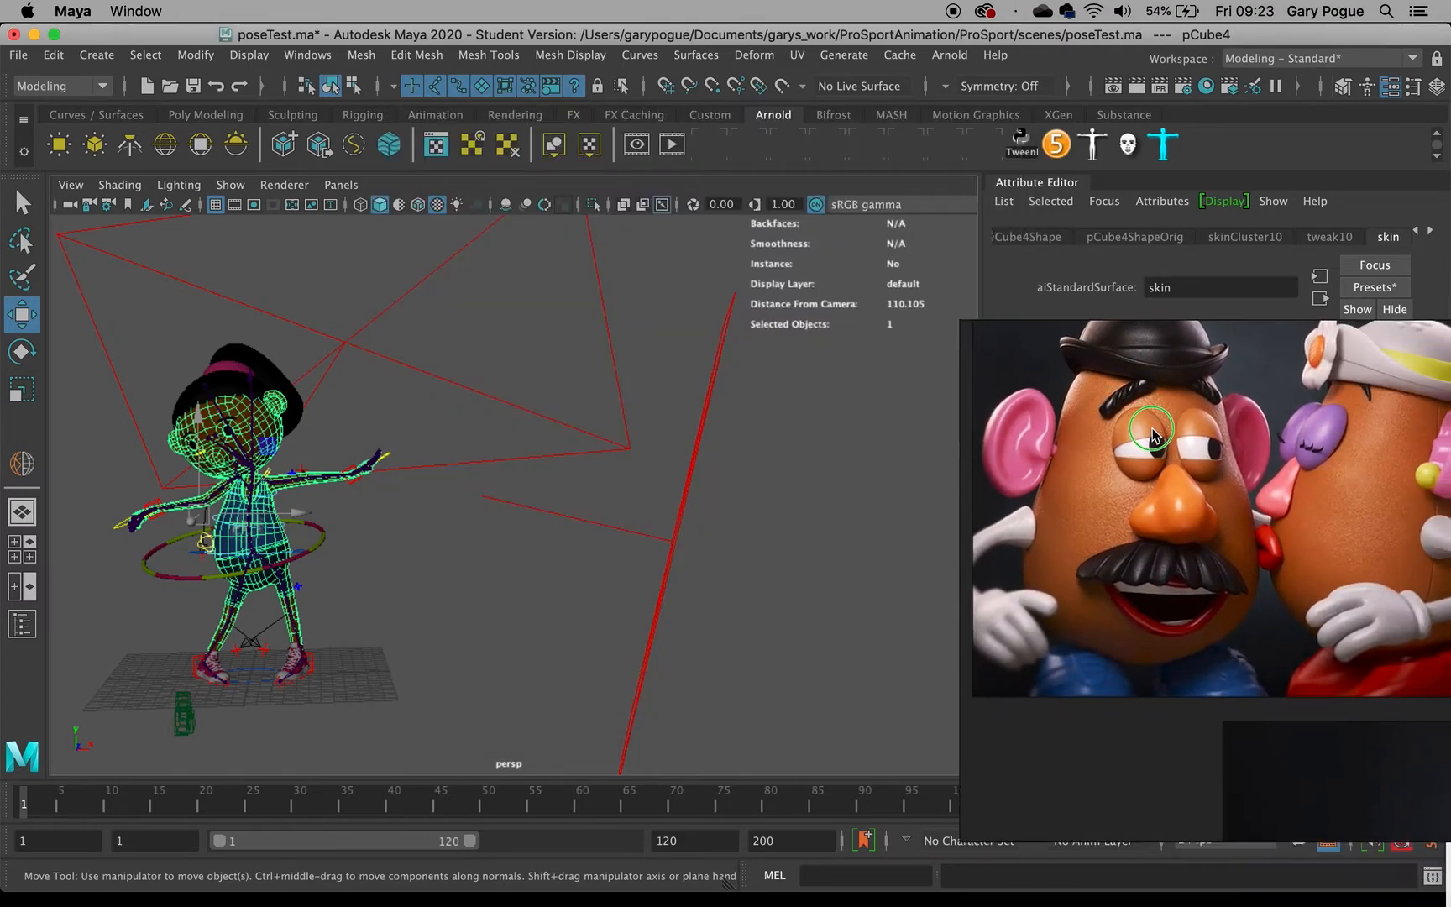
- Clear the selection and create a polygon plane at the character's feet
scroll(747, 594, down, 5)
scroll(729, 603, up, 3)
alt+middle_drag(447, 592, 643, 586)
mouse_move(634, 582)
alt+mouse_down()
mouse_move(598, 594)
mouse_move(641, 582)
mouse_move(631, 593)
mouse_move(817, 599)
mouse_move(602, 598)
mouse_move(637, 597)
mouse_move(624, 591)
alt+mouse_up()
click(642, 583)
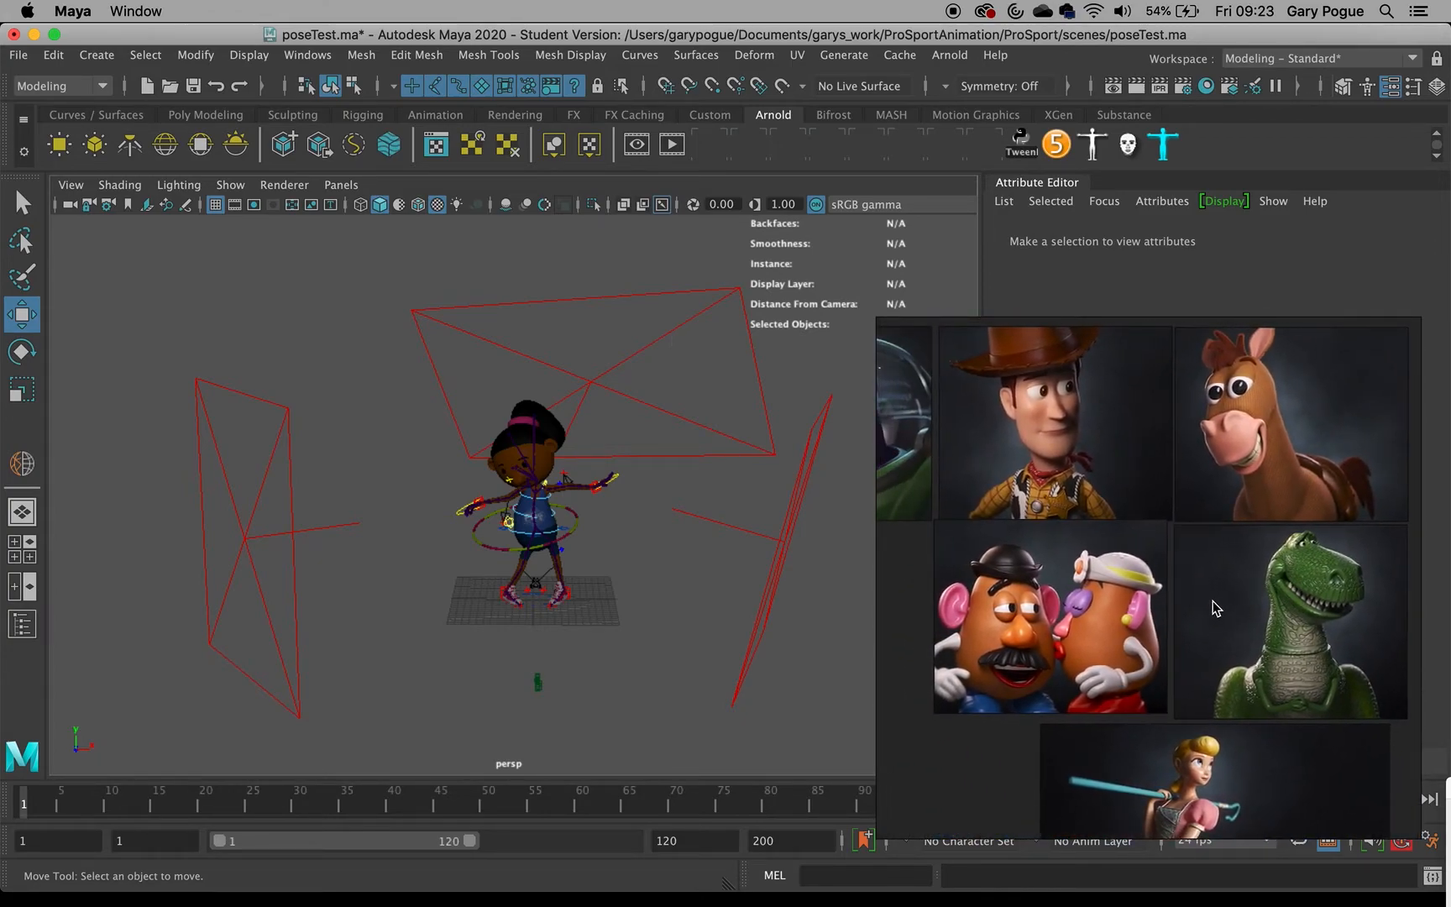
scroll(733, 623, up, 3)
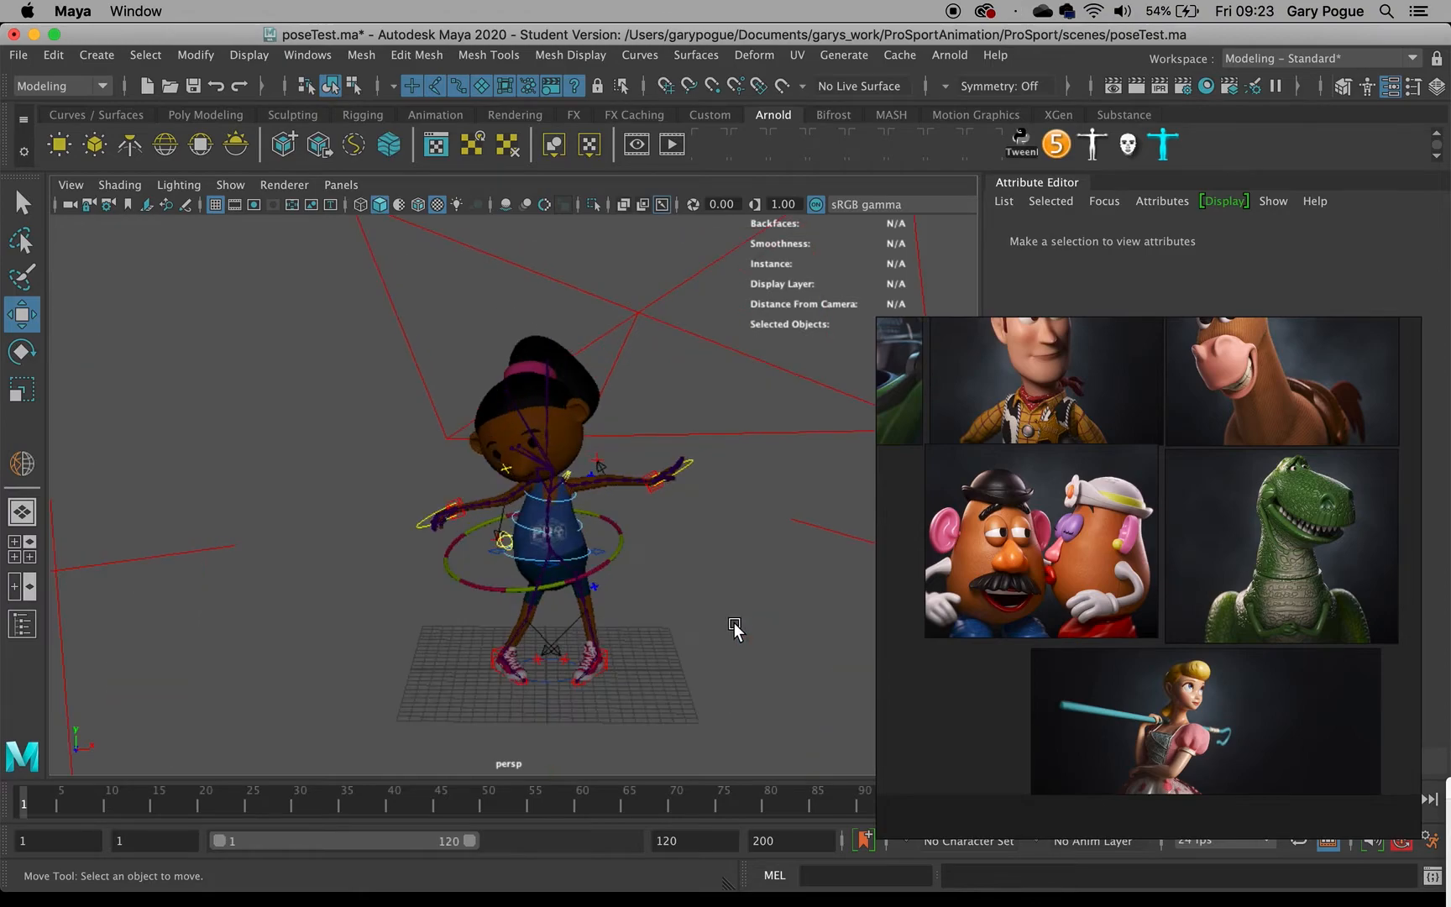
click(193, 113)
click(232, 138)
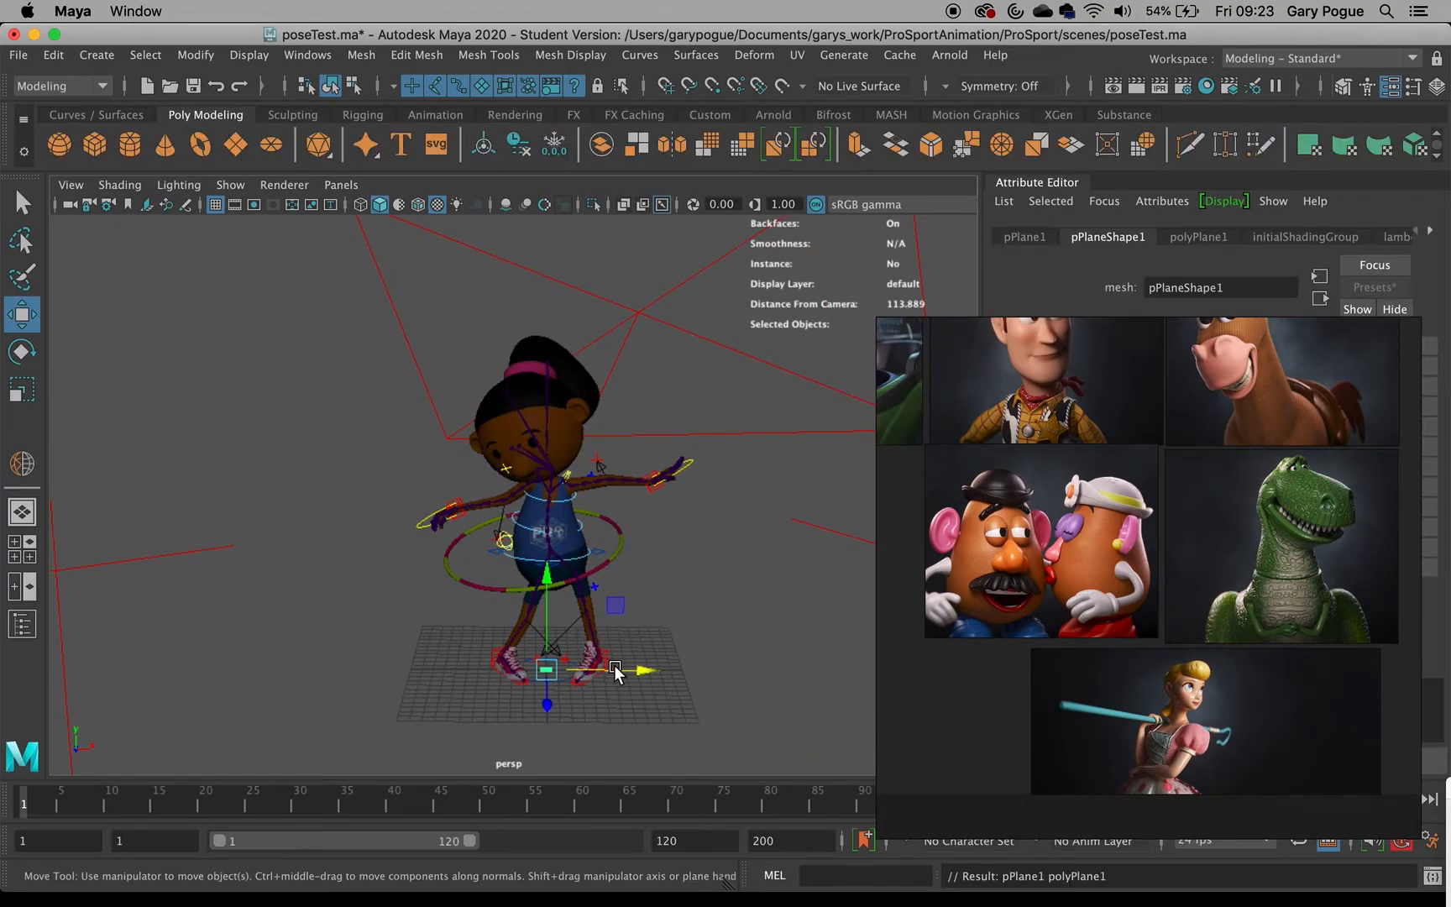
- Scale the plane up uniformly into a very large floor that extends far beyond all the studio lights
key(r)
drag(545, 672, 928, 681)
scroll(608, 608, down, 5)
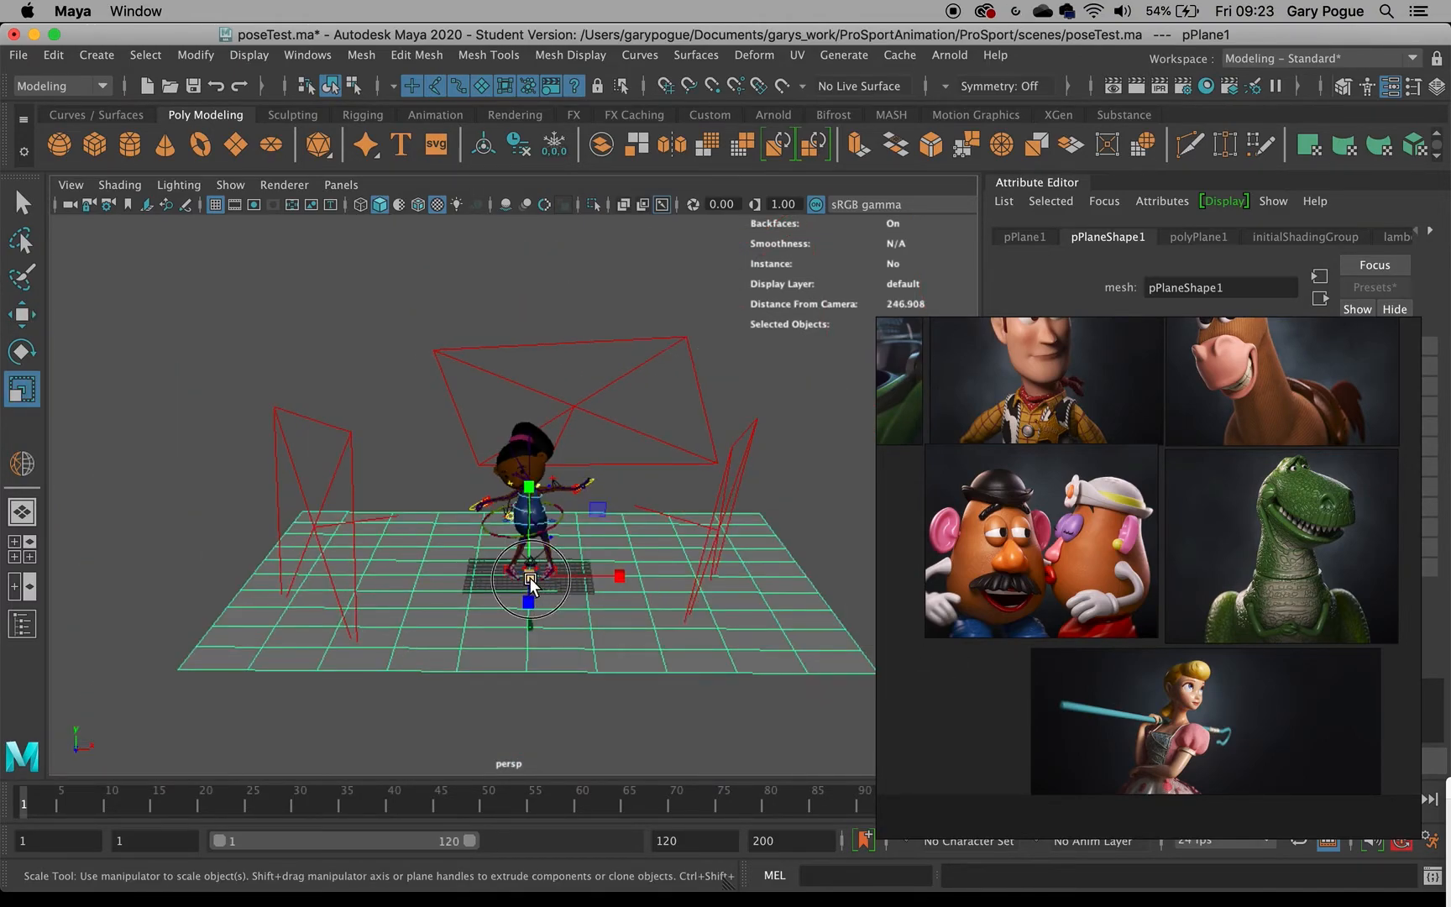
drag(529, 577, 966, 581)
drag(529, 576, 808, 579)
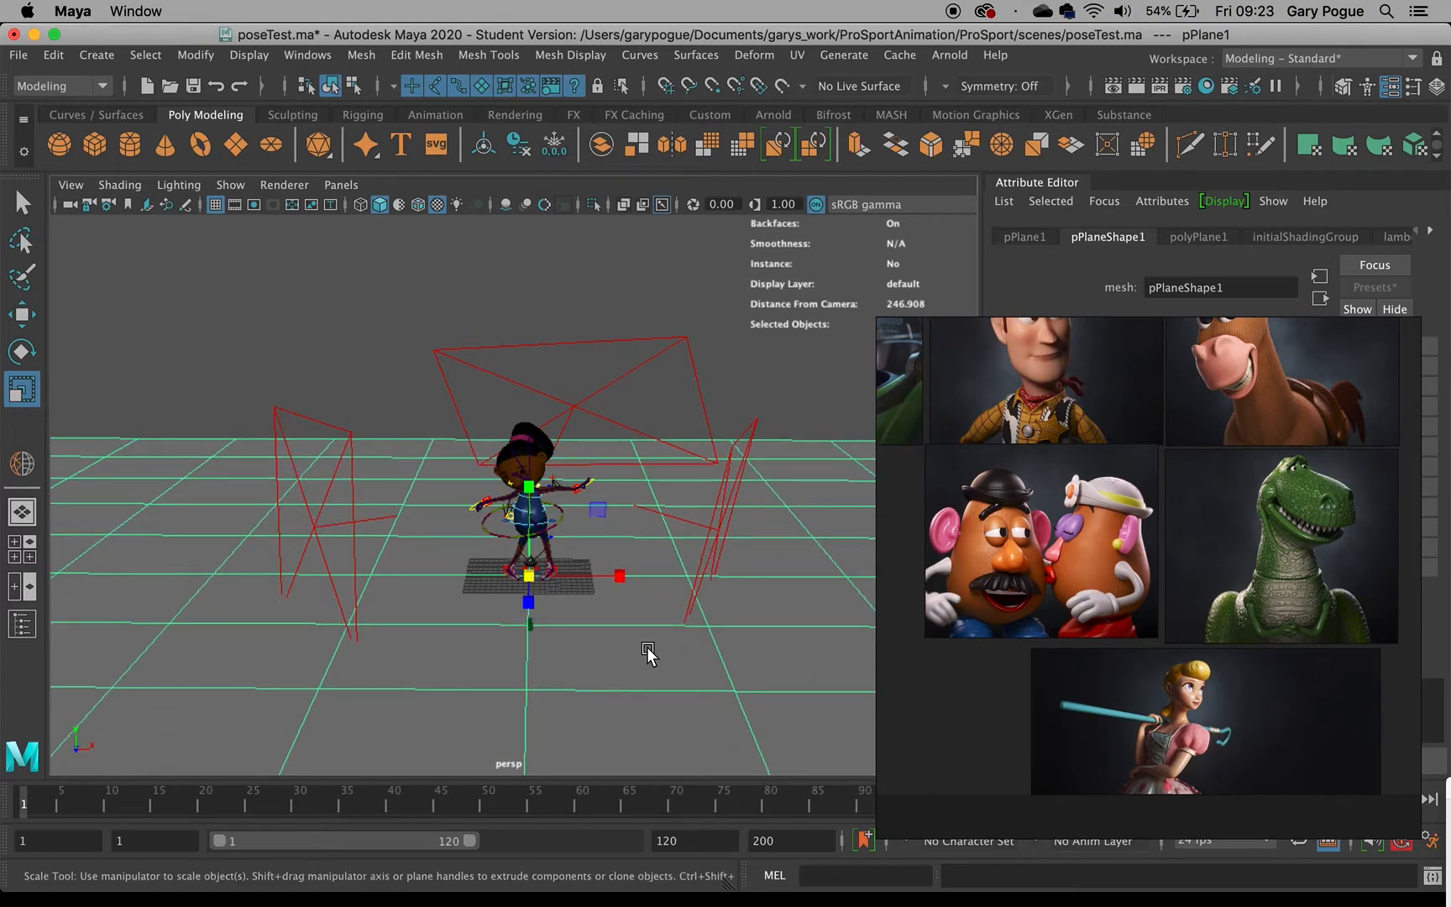
- Assign a new Arnold aiShadowMatte material to the floor plane
right_click(572, 645)
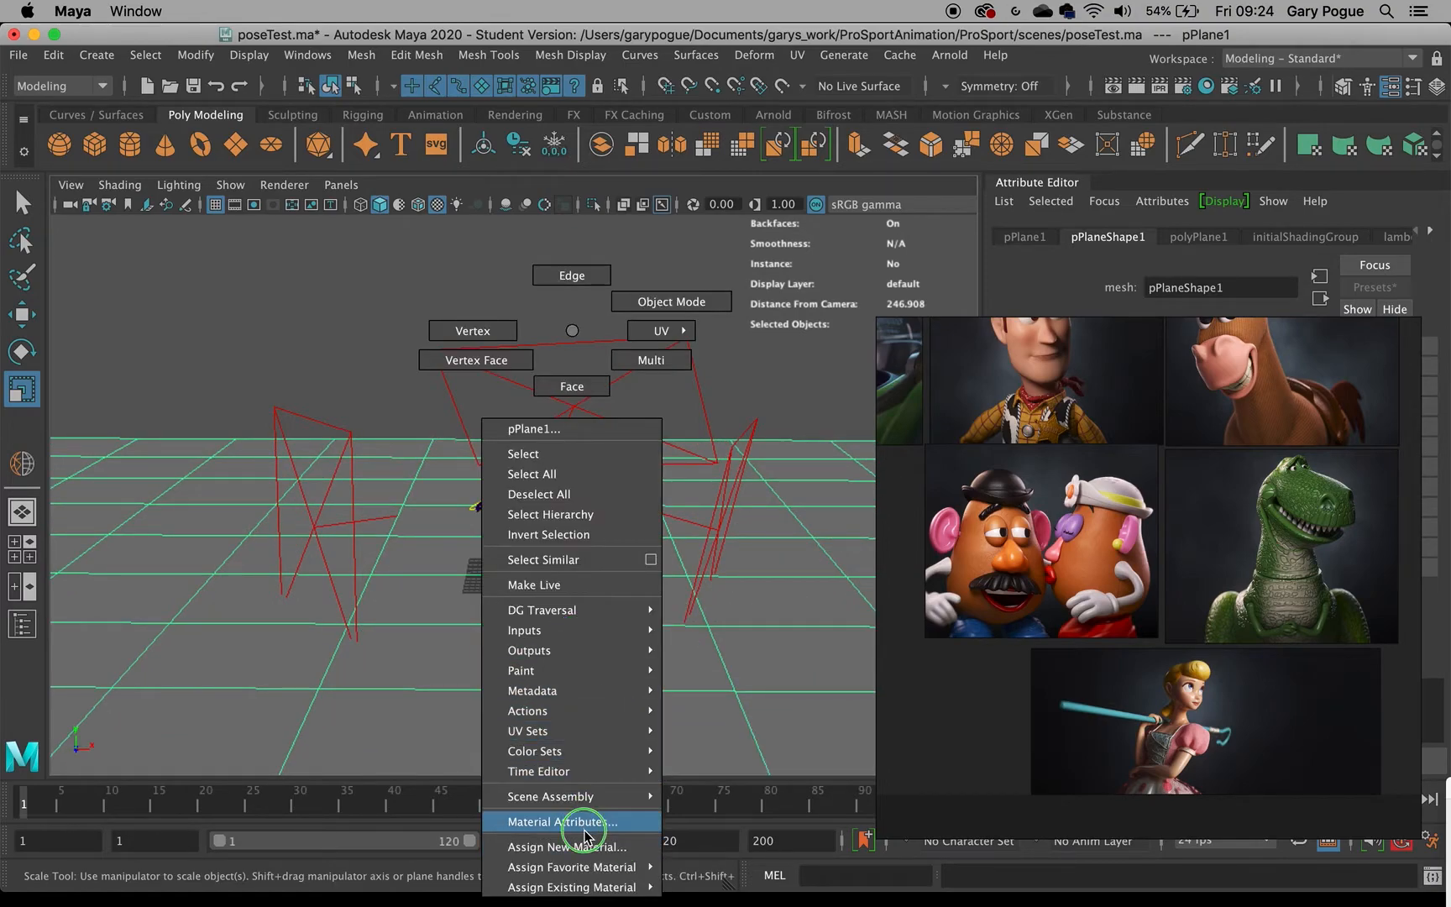
mouse_move(617, 877)
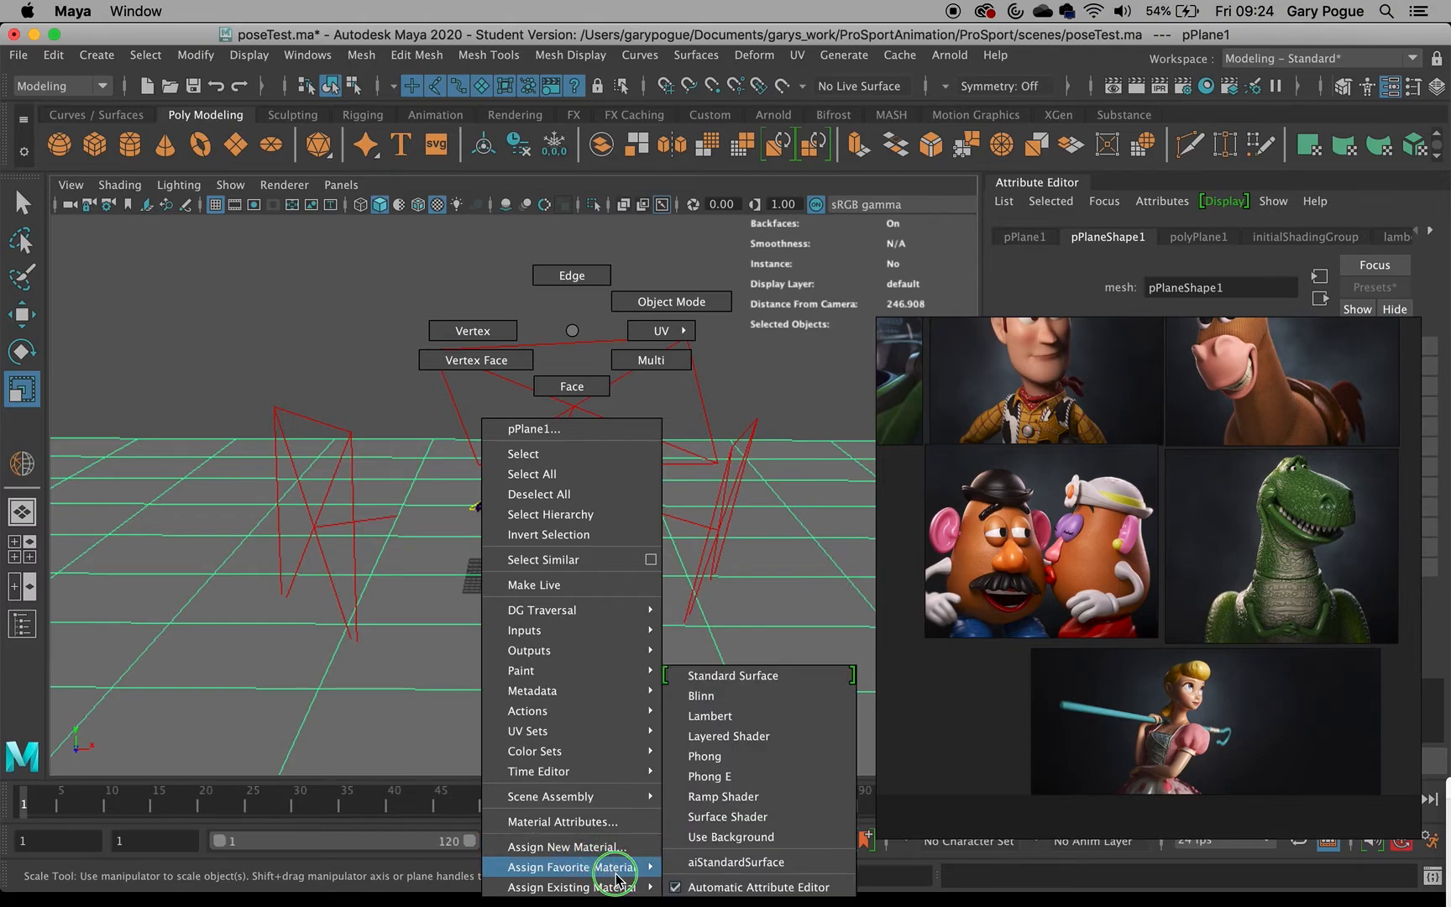
click(616, 846)
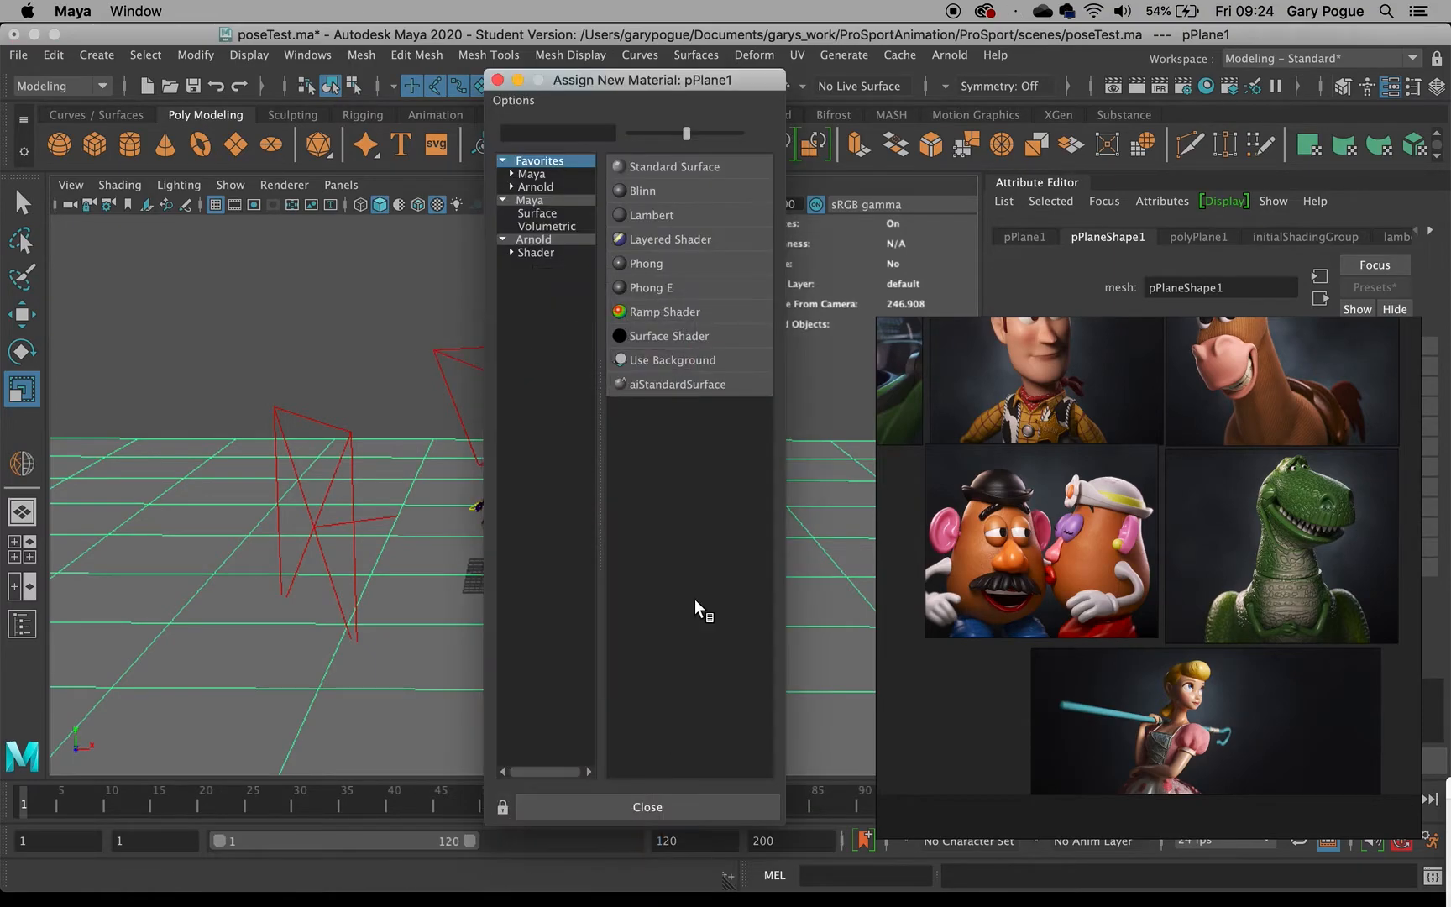
click(534, 239)
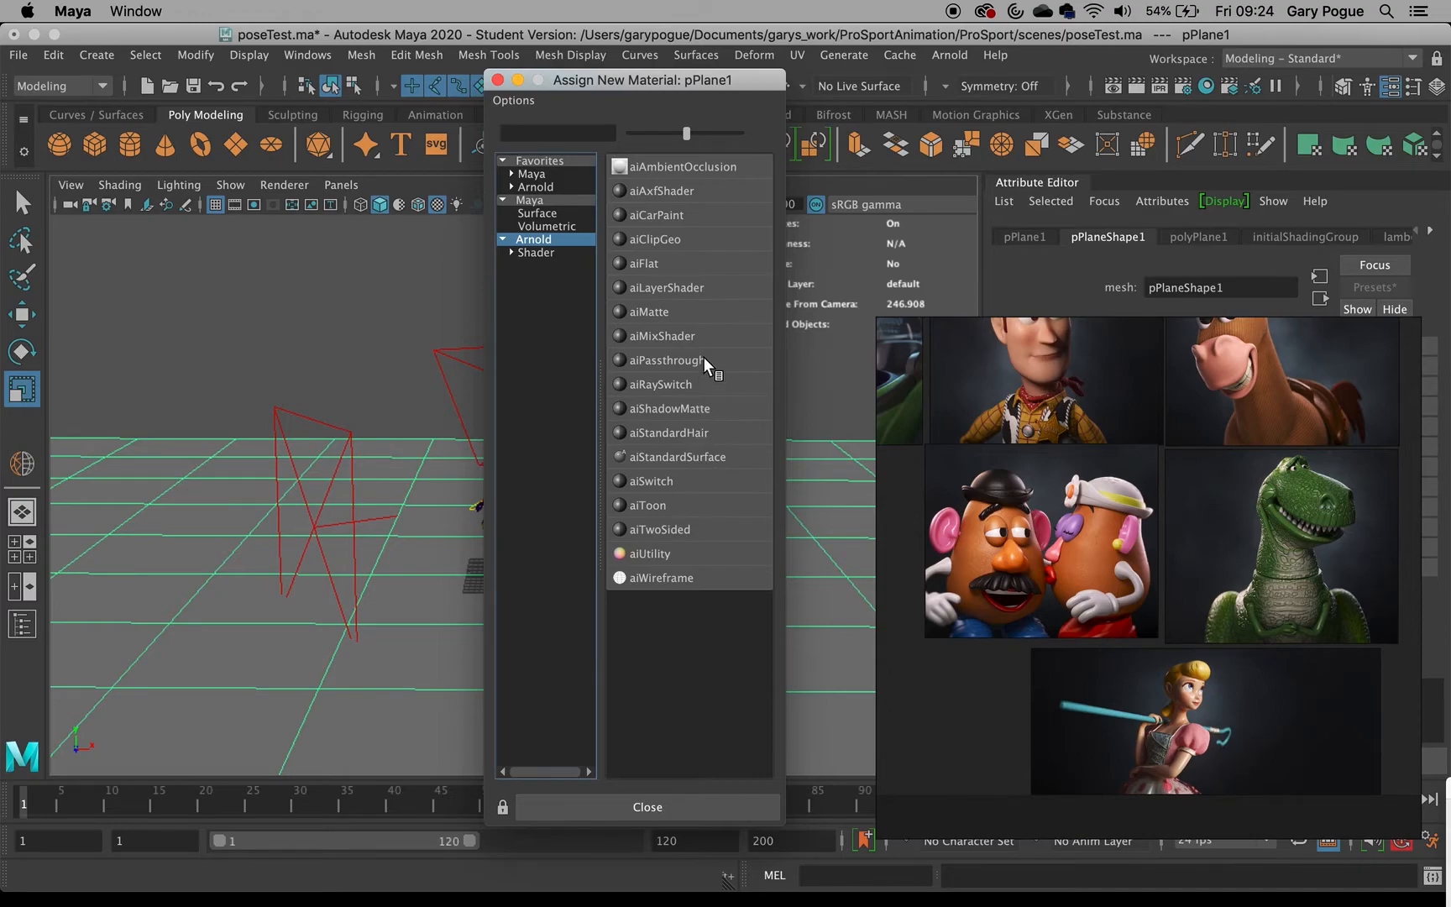
click(676, 408)
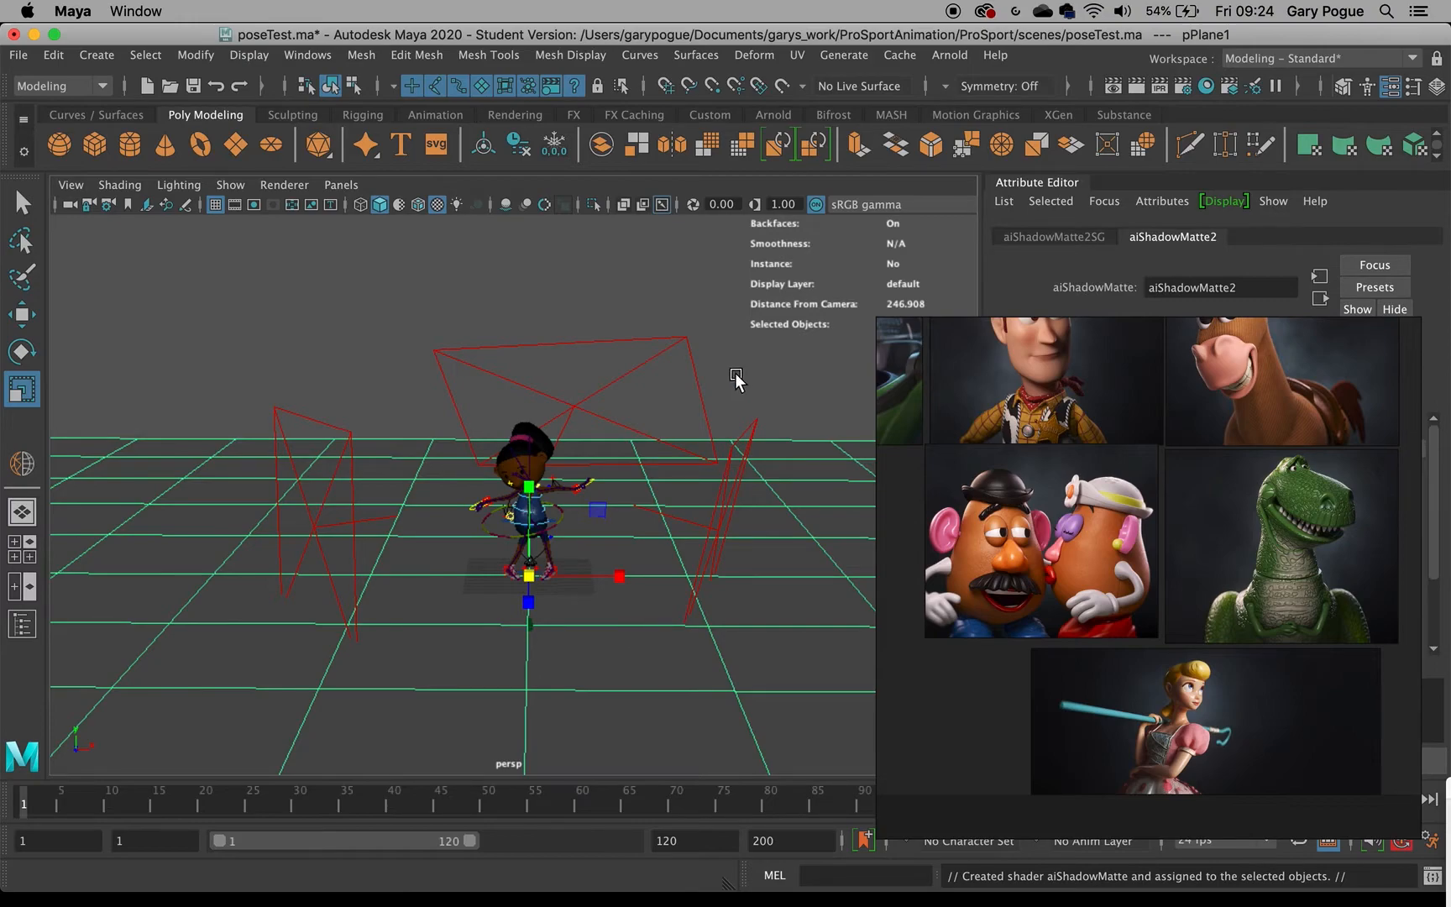
- Shift the reference images slightly, reopen the Arnold RenderView and render the scene through cameraShape1
drag(920, 336, 904, 424)
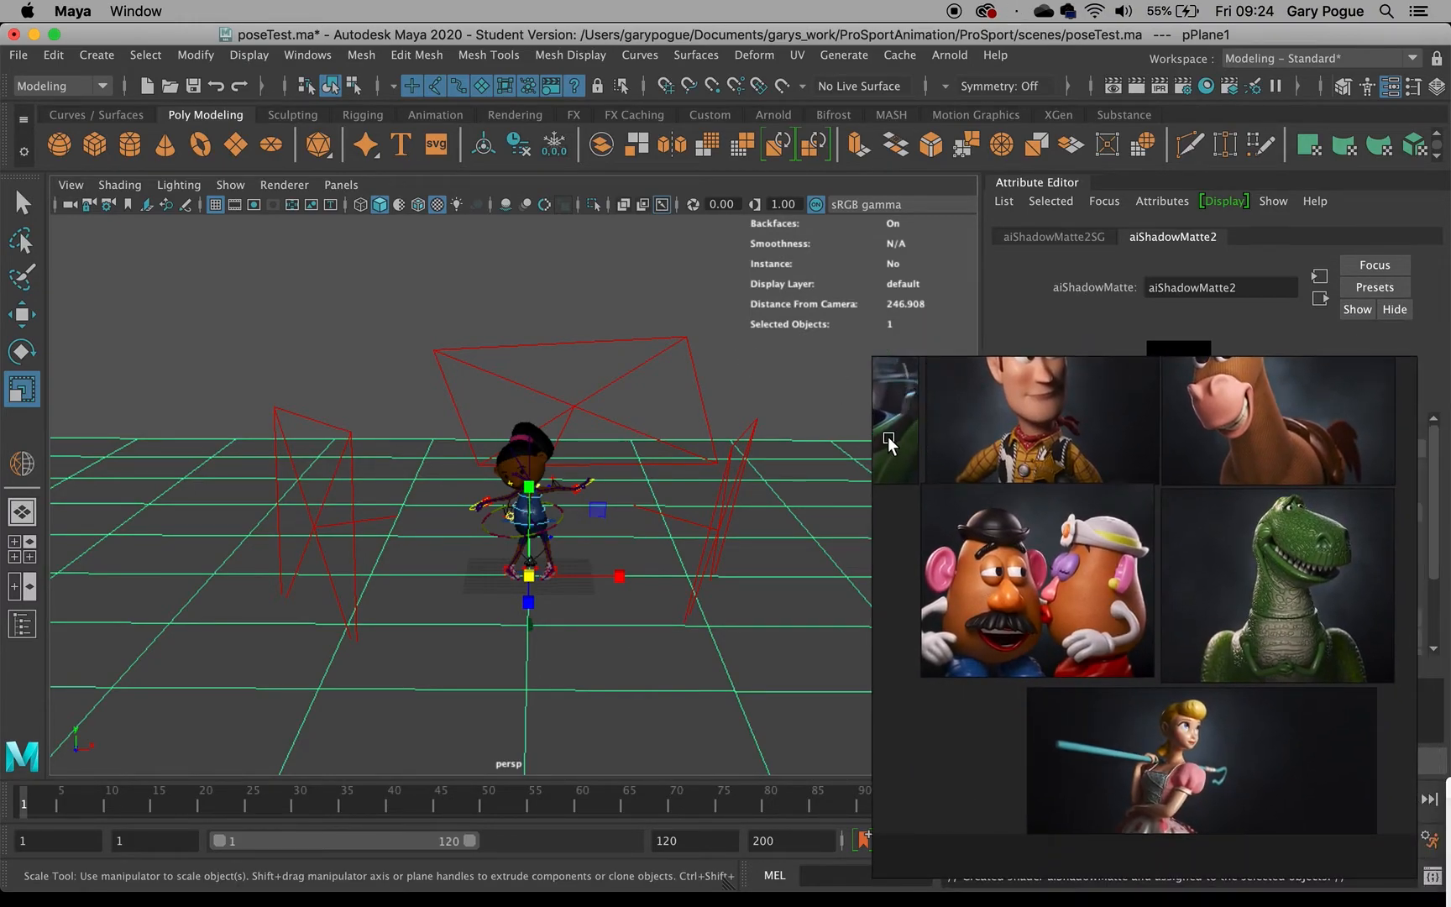
click(771, 115)
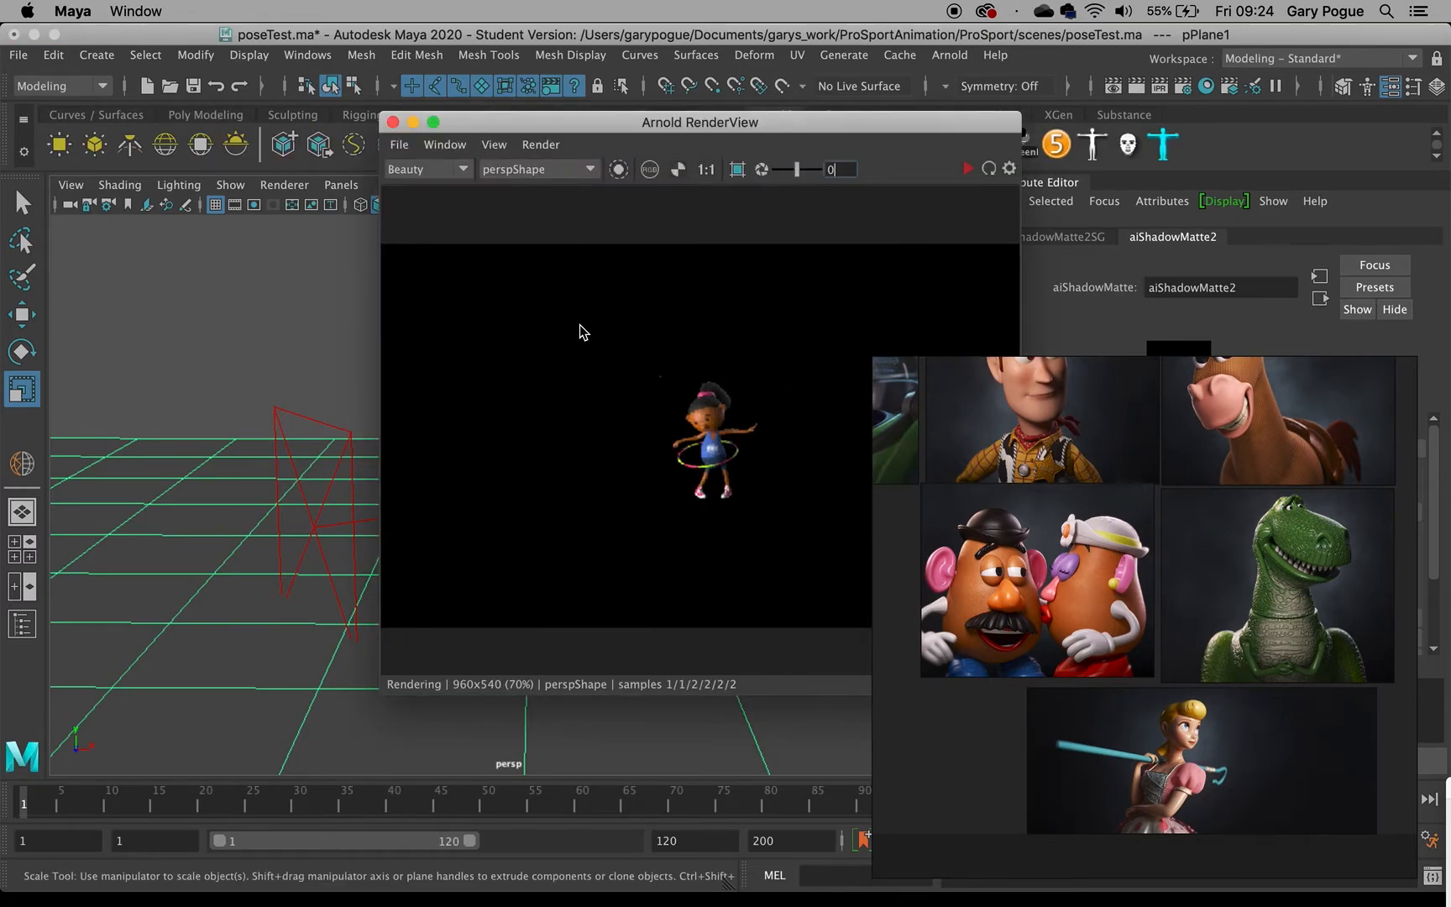
click(576, 172)
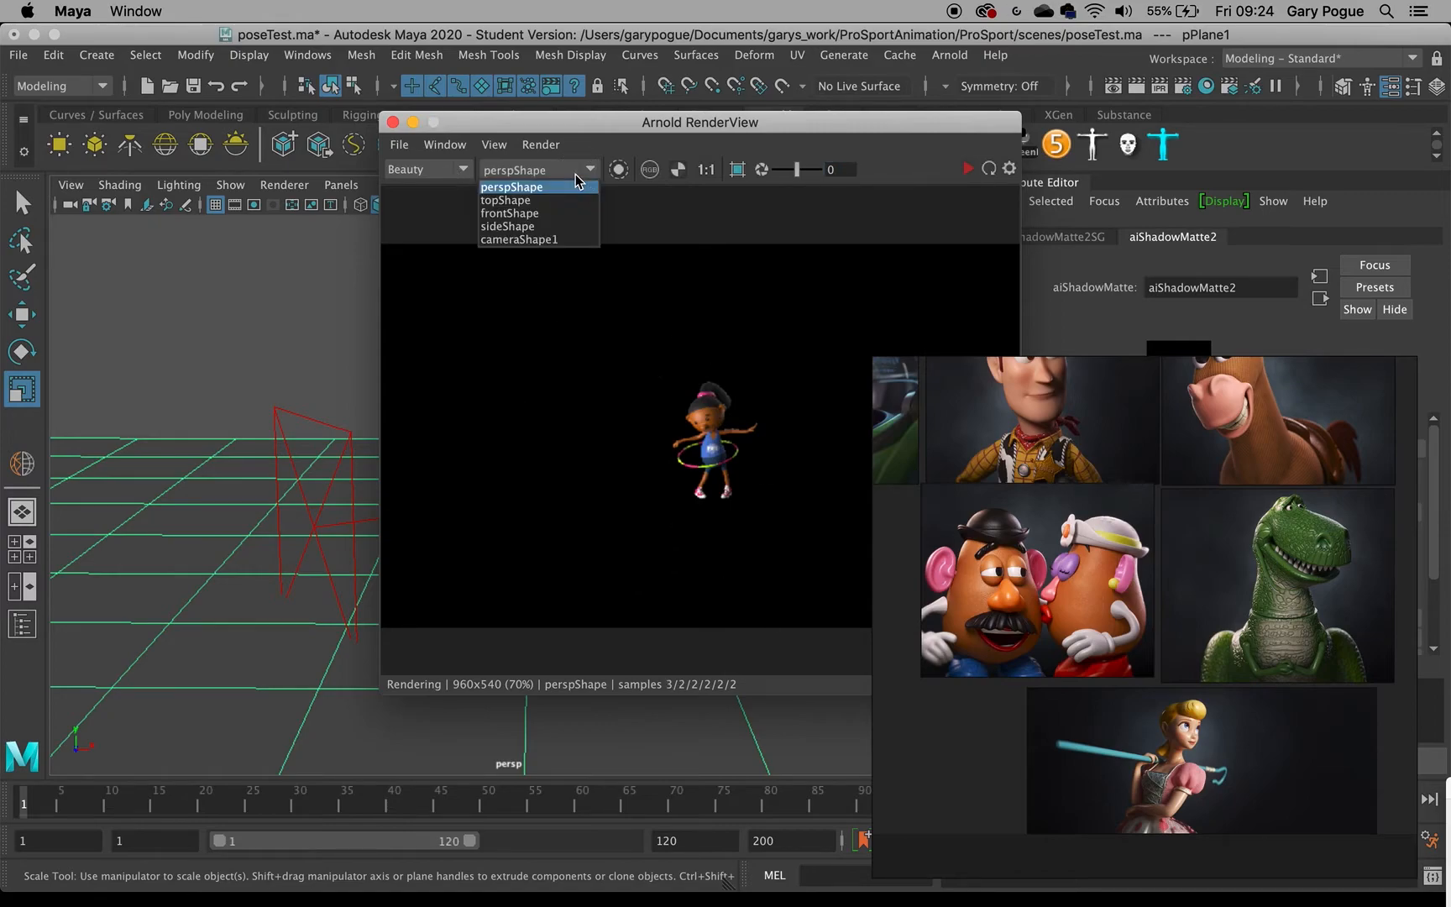
click(545, 239)
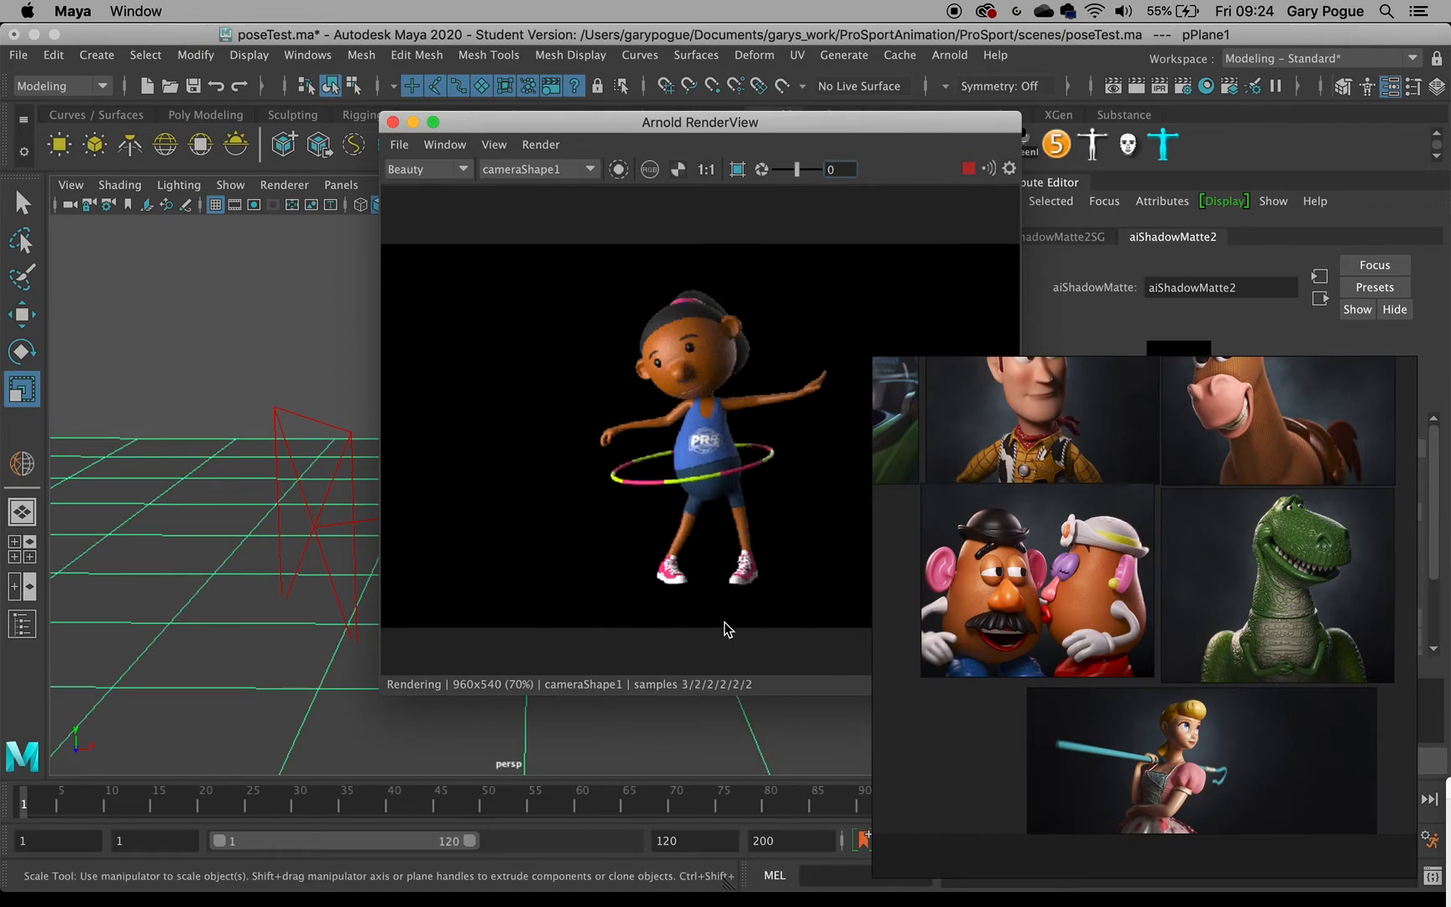
- Display the render's alpha channel to check the floor shadows, and move the reference images and RenderView aside
click(678, 170)
drag(893, 461, 1176, 473)
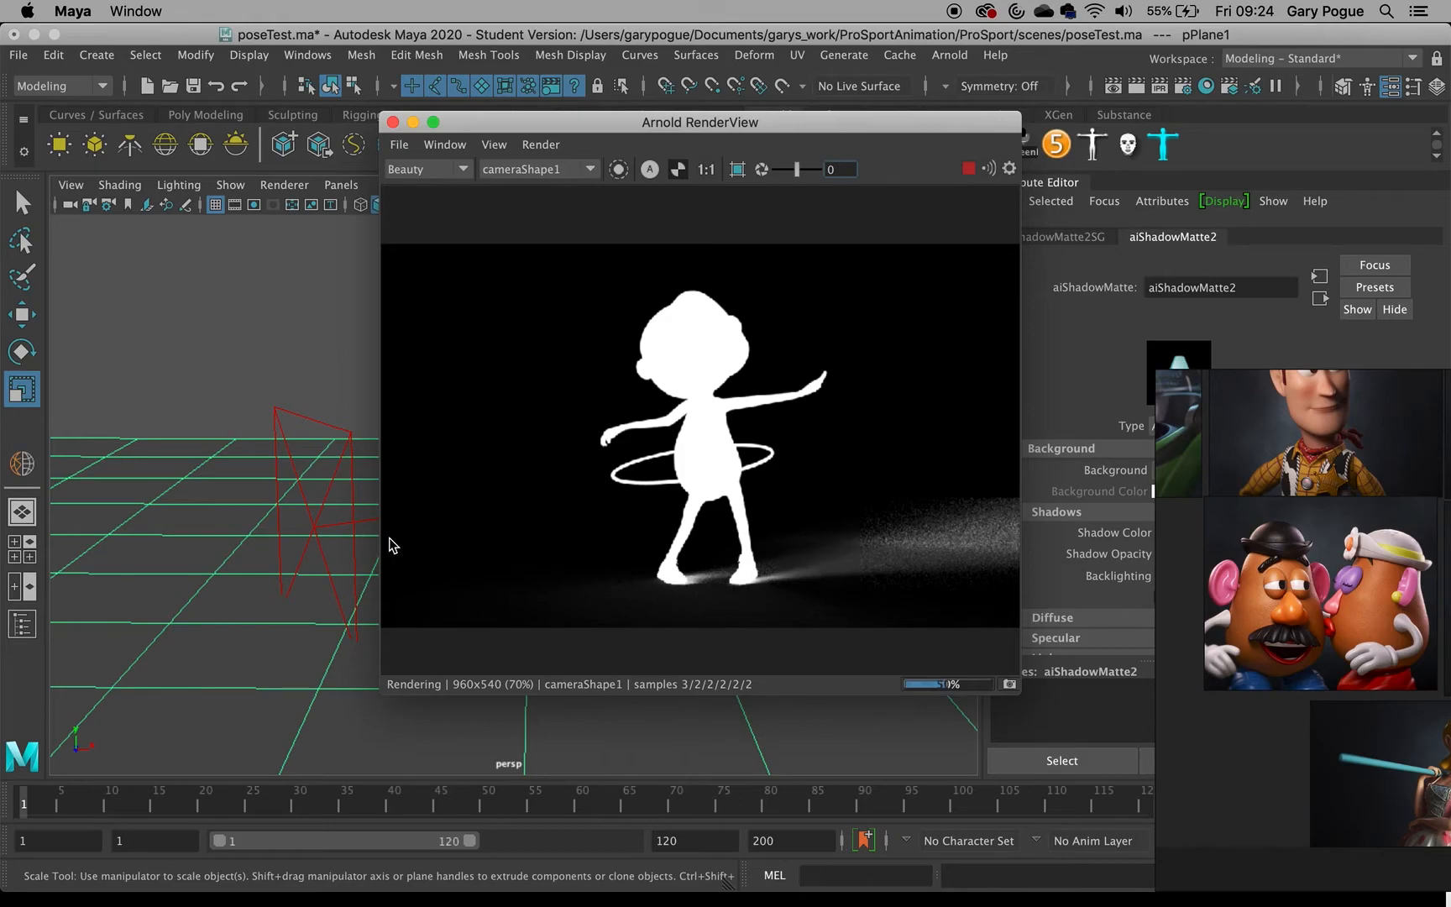
drag(471, 123, 636, 139)
- Select studioLighting1:Left and raise it well above its current height beside the character
click(330, 480)
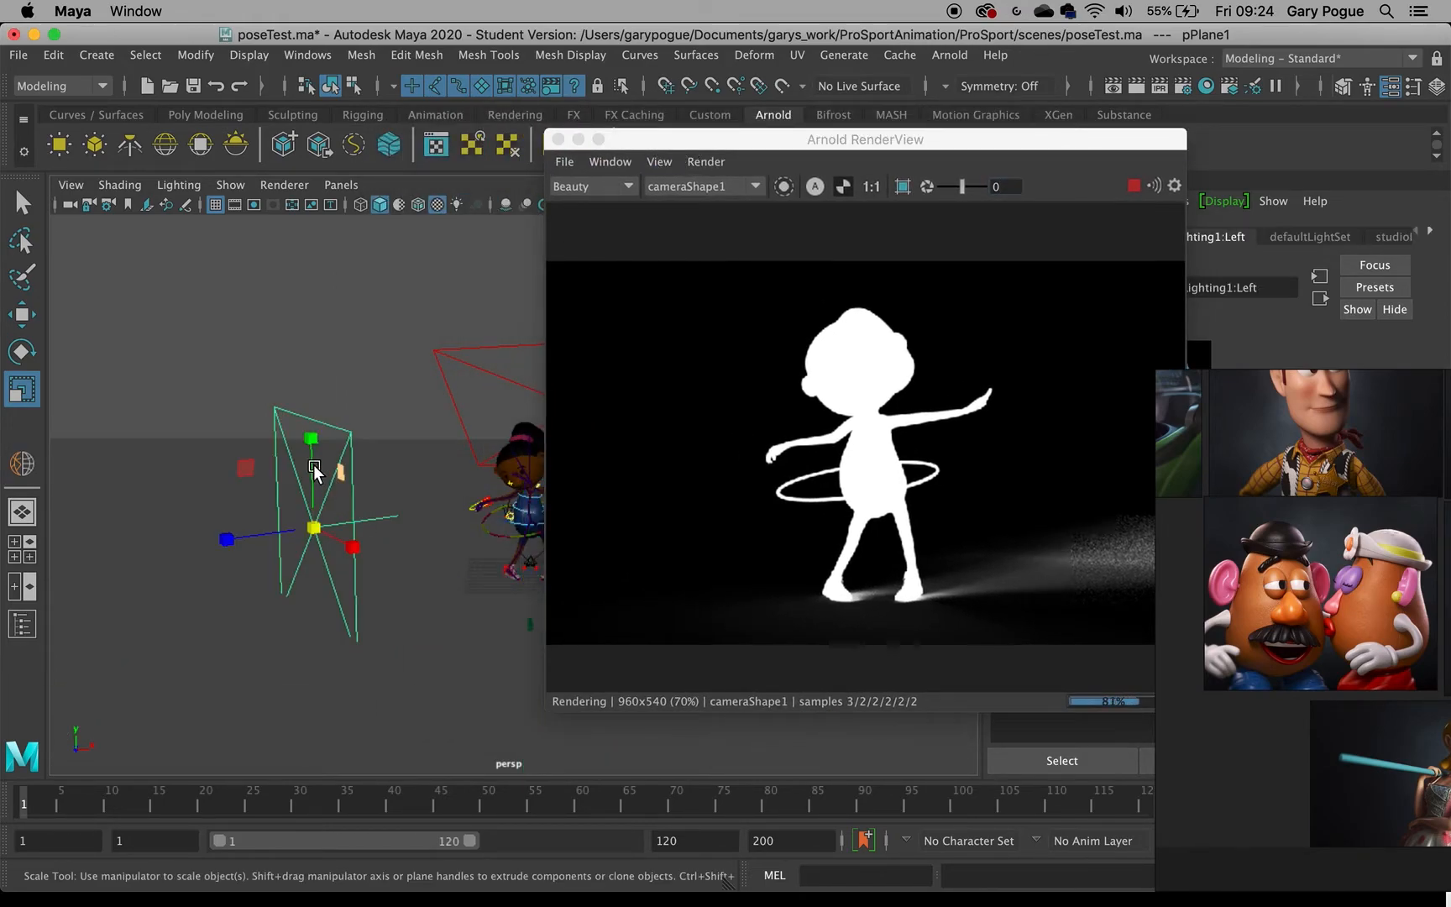
key(w)
drag(308, 458, 288, 336)
key(e)
alt+drag(297, 462, 438, 511)
alt+middle_drag(439, 510, 316, 493)
- Reposition studioLighting1:Left, switch the render back to colour and tilt the light towards the character
key(w)
drag(367, 458, 394, 422)
key(e)
click(814, 185)
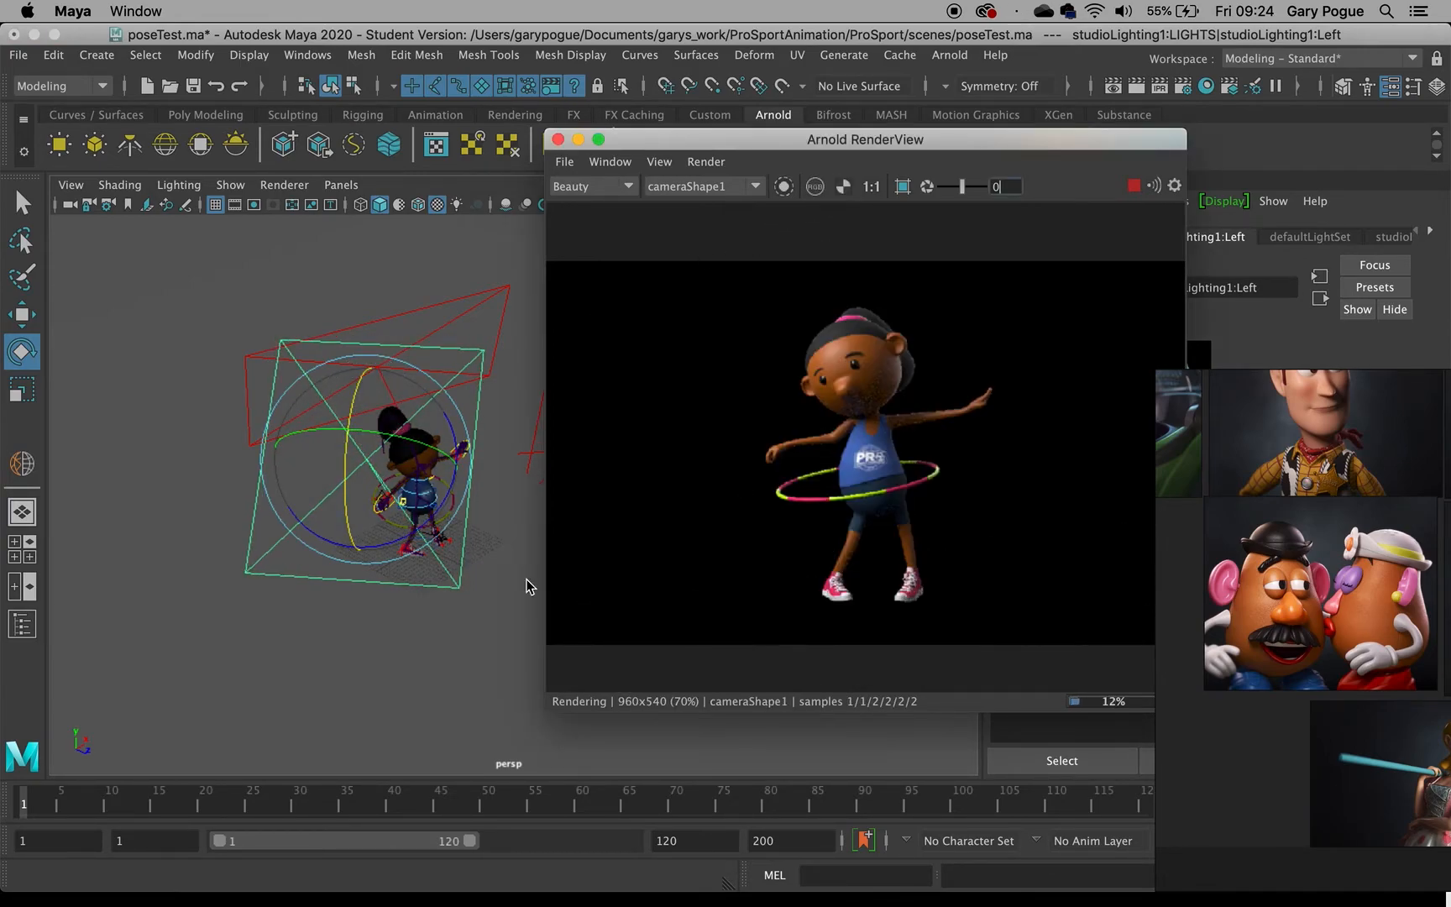
drag(351, 425, 350, 436)
- Lower studioLighting1:Left to about the character's height and scale it up uniformly to roughly double its size
alt+drag(486, 553, 405, 514)
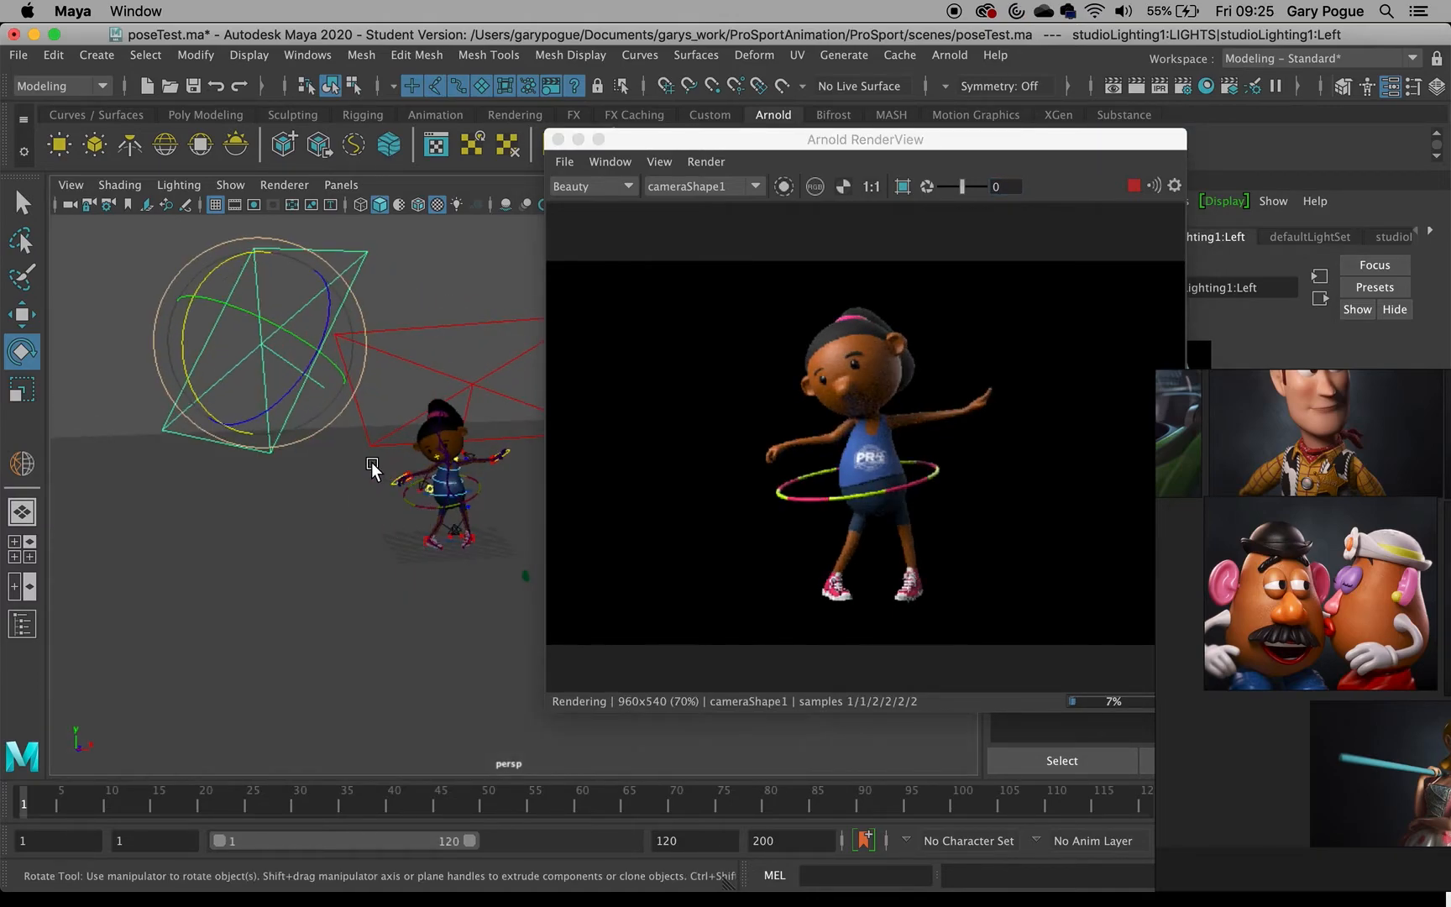
key(w)
drag(257, 252, 237, 392)
key(e)
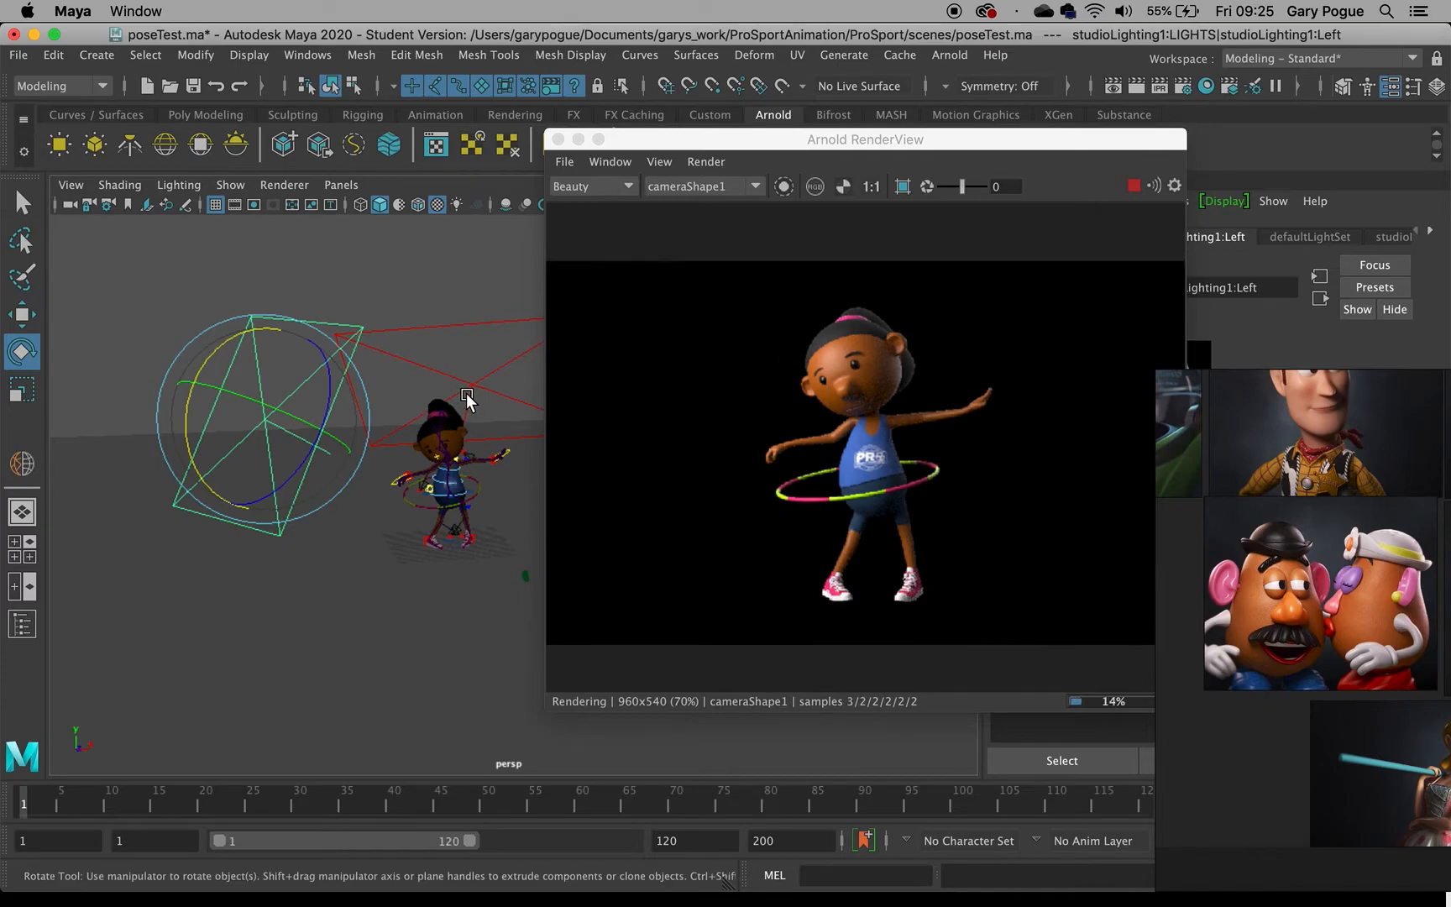
key(r)
drag(265, 420, 445, 419)
- Examine the relit character's face and hair up close in the render, and display its alpha channel
scroll(846, 421, up, 3)
scroll(845, 421, down, 2)
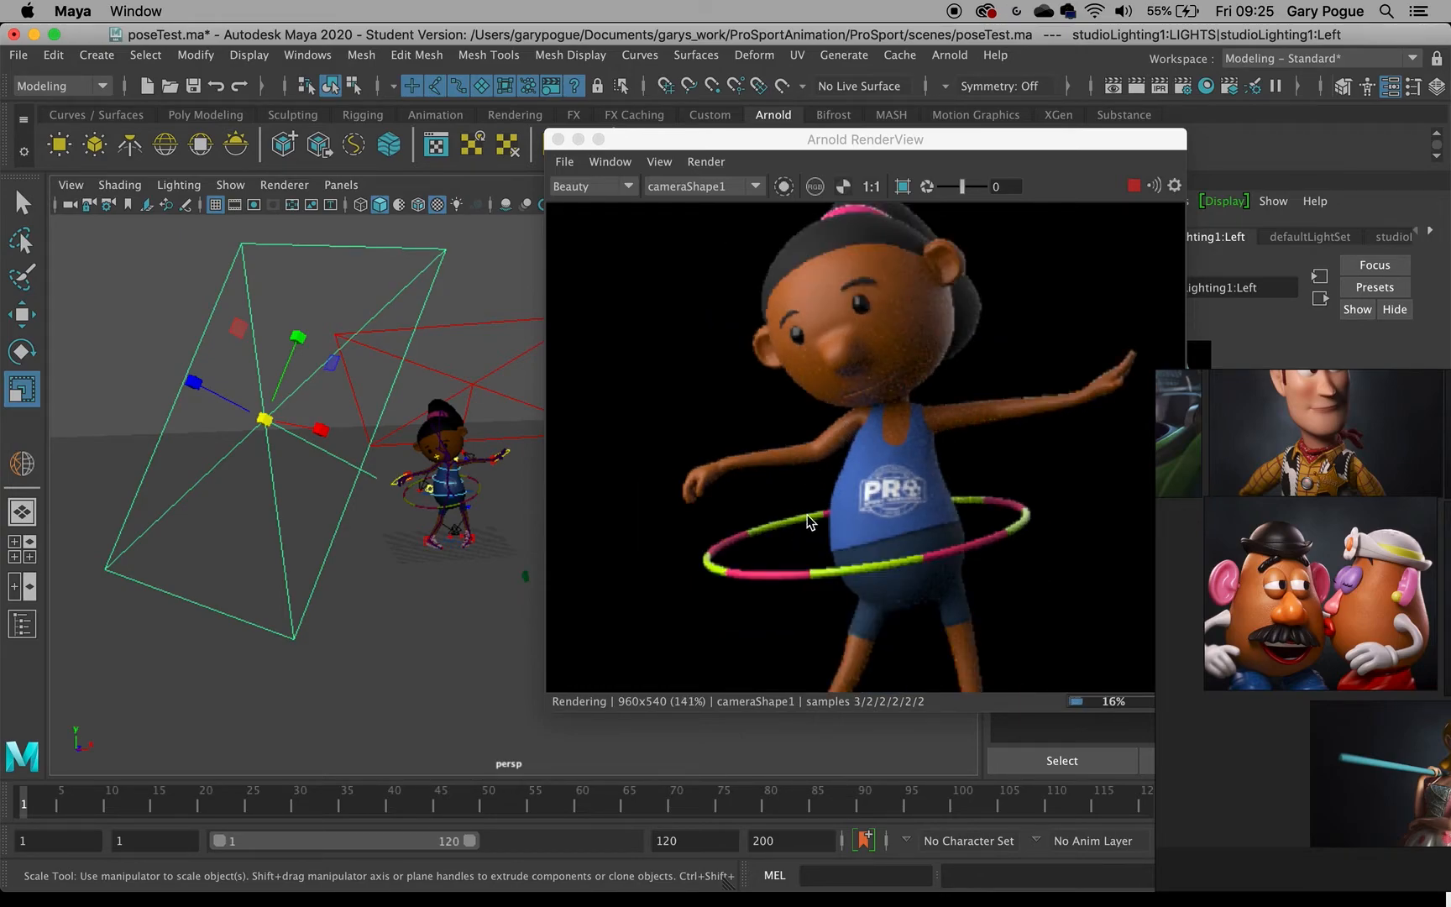
scroll(834, 518, down, 2)
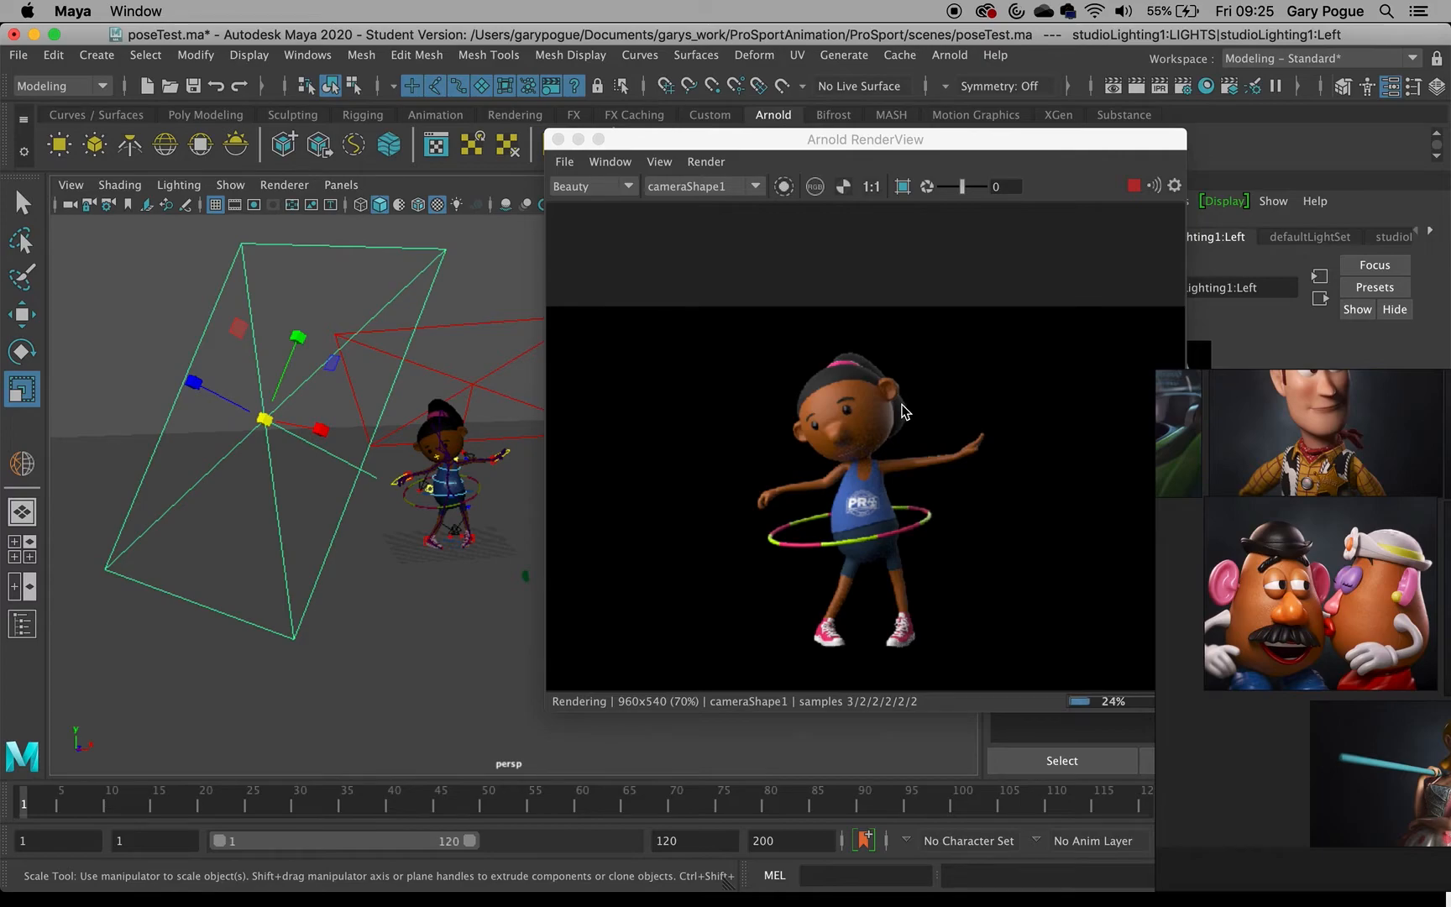
scroll(912, 423, up, 2)
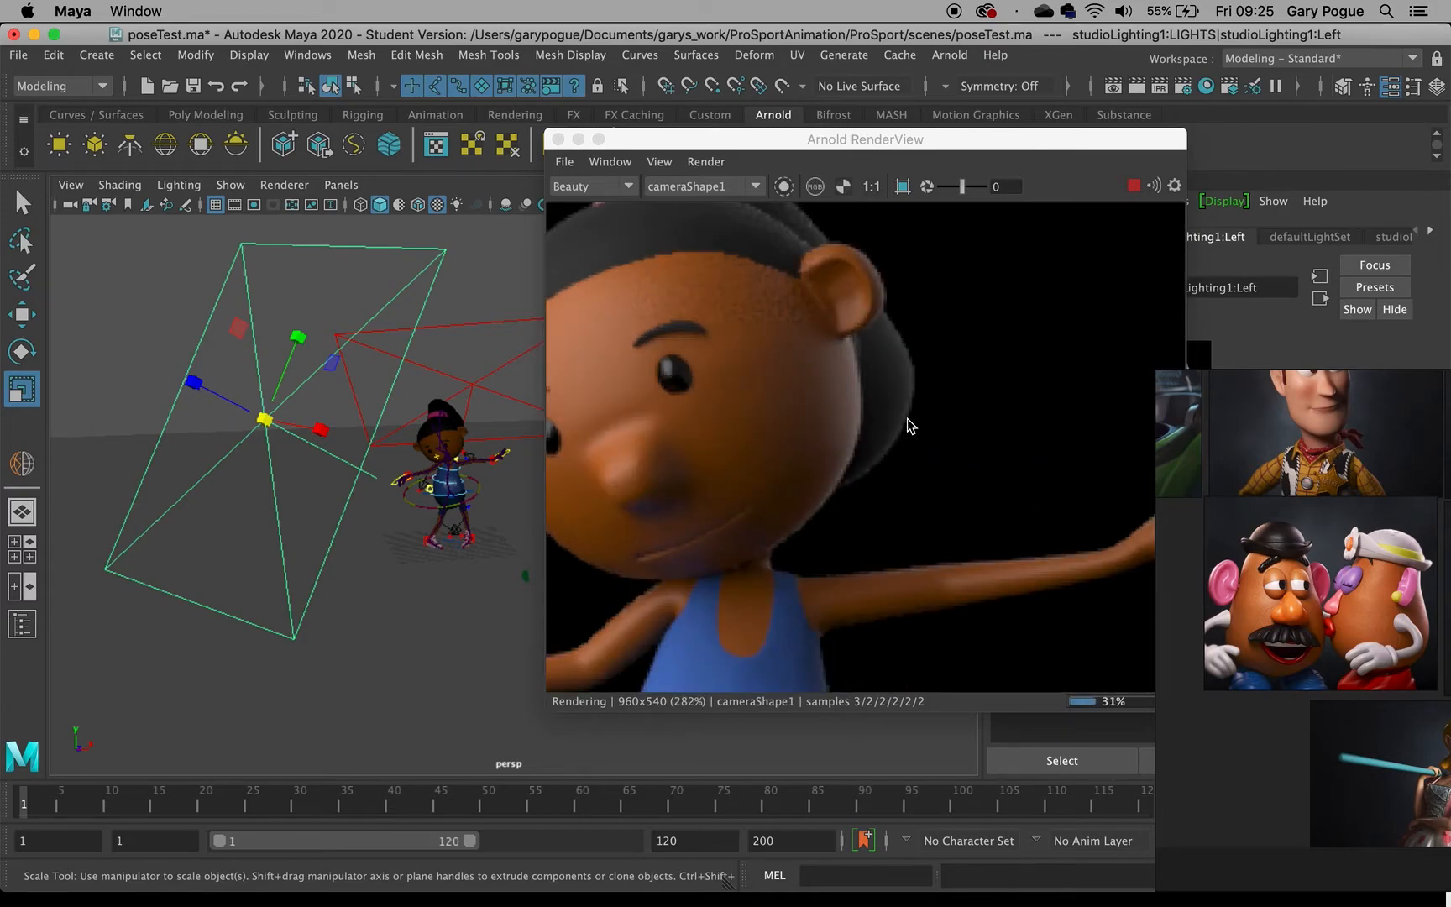
scroll(945, 420, down, 1)
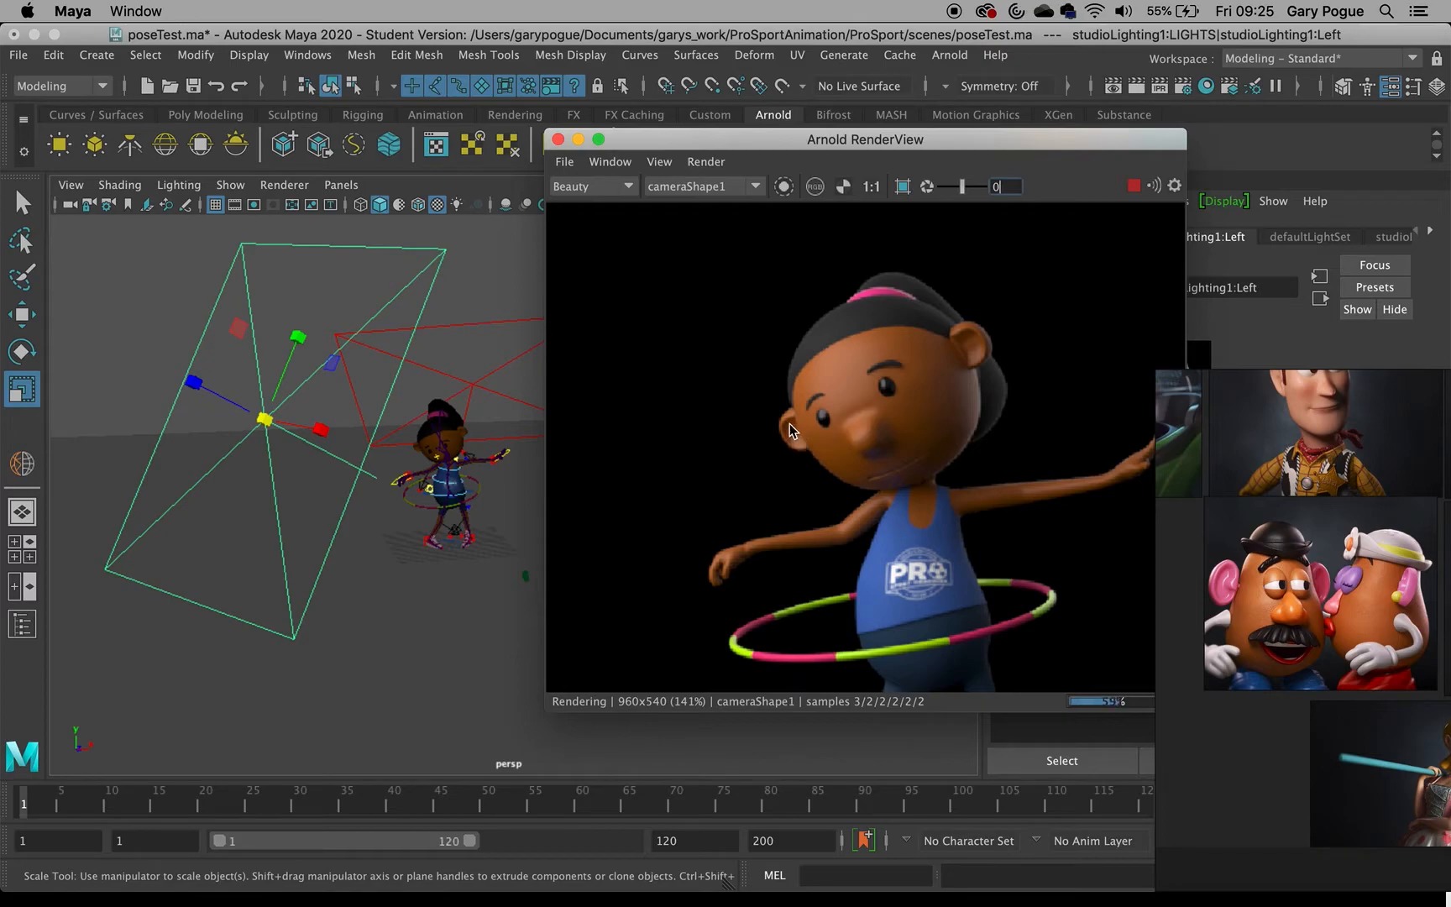
click(815, 186)
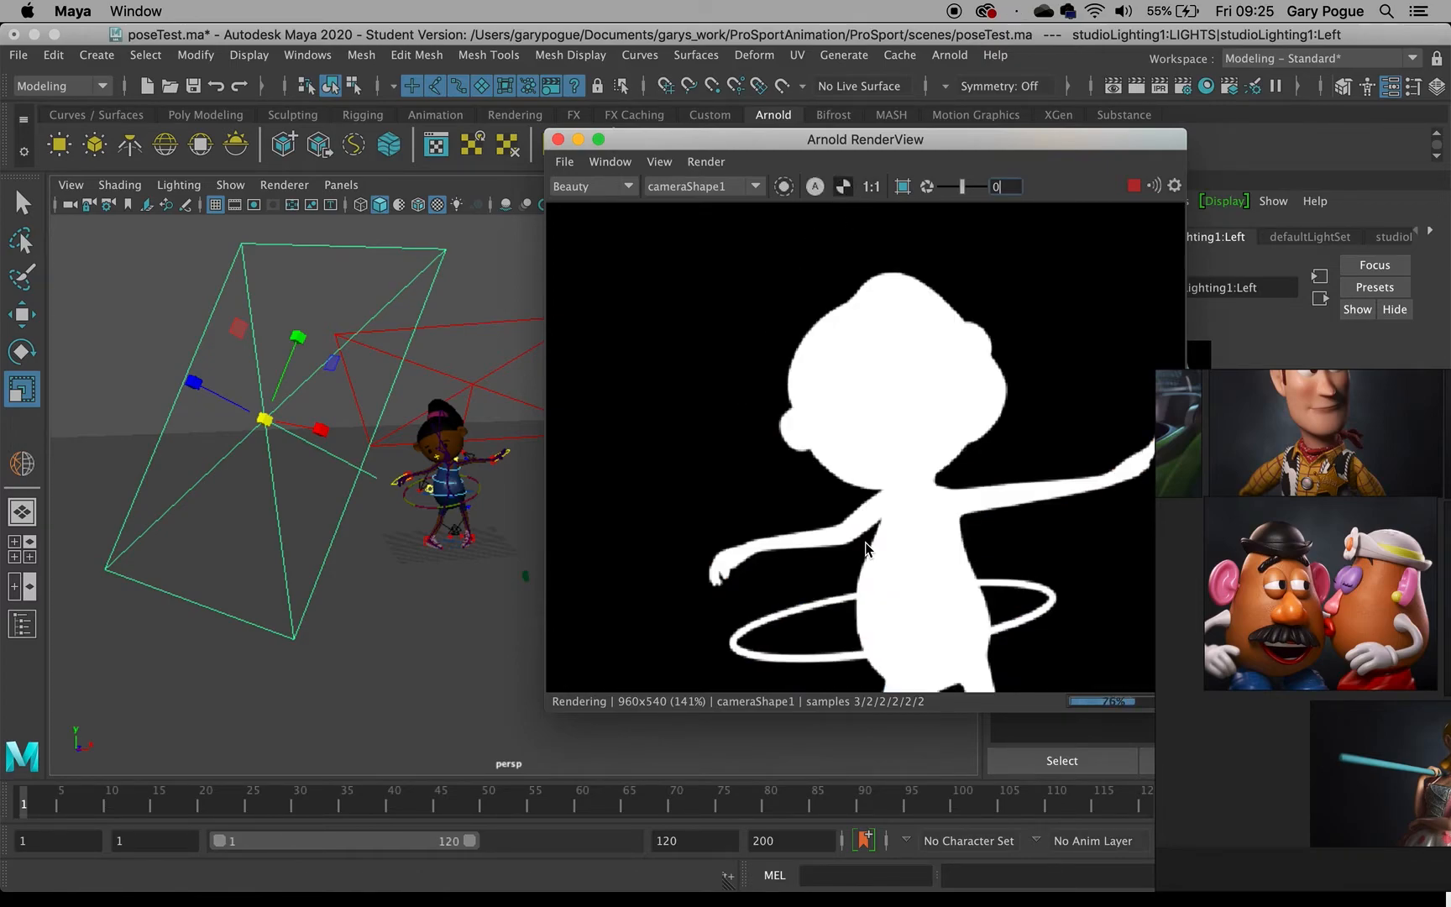
- Switch the render display from alpha back to full colour and examine the whole character
scroll(867, 548, down, 2)
scroll(867, 548, up, 1)
click(814, 186)
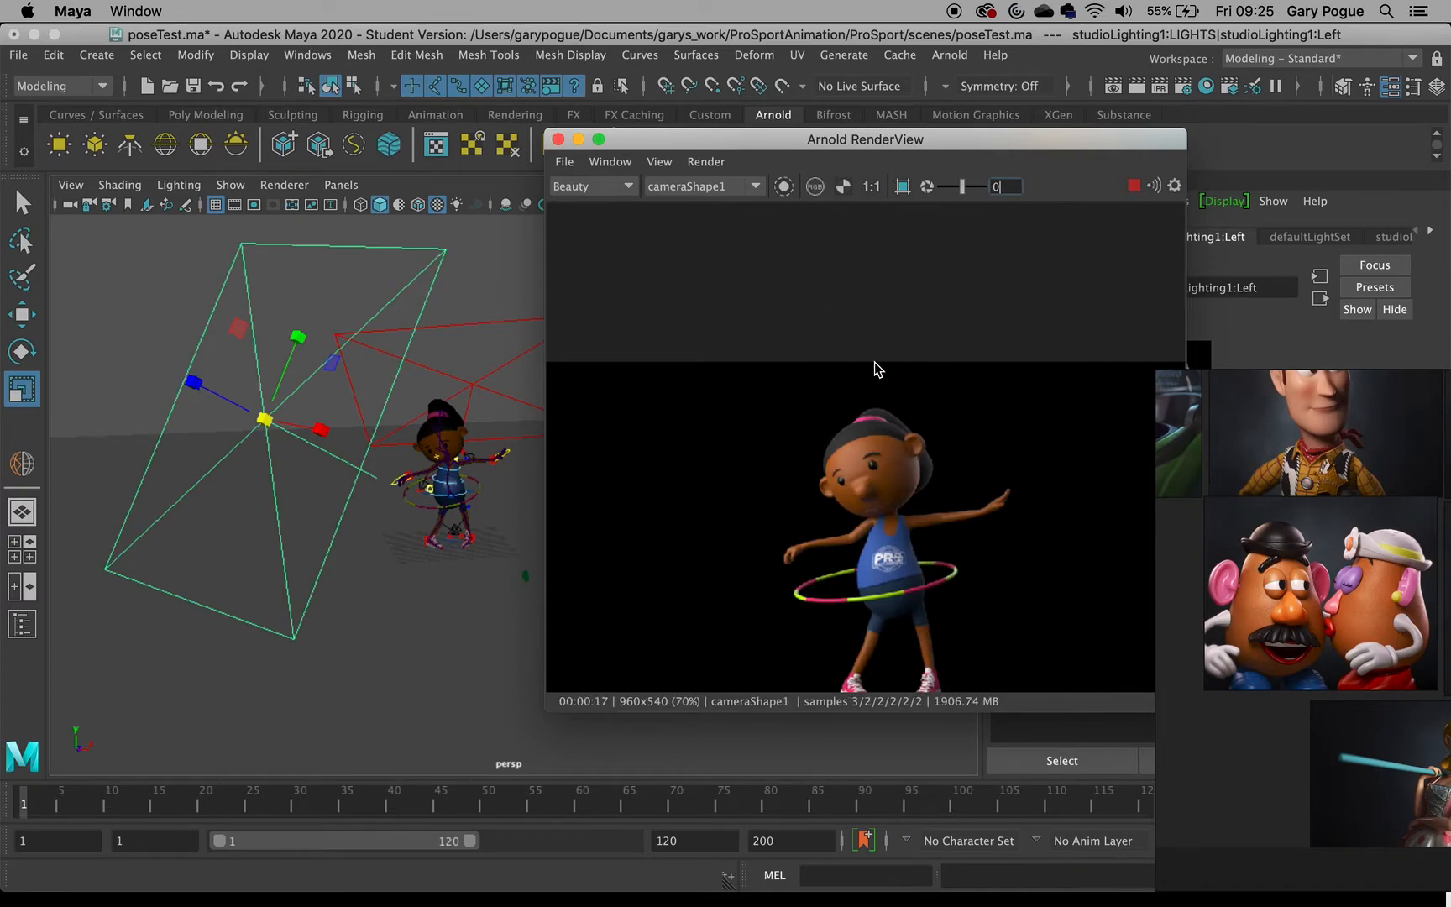
scroll(728, 527, up, 2)
scroll(829, 480, down, 1)
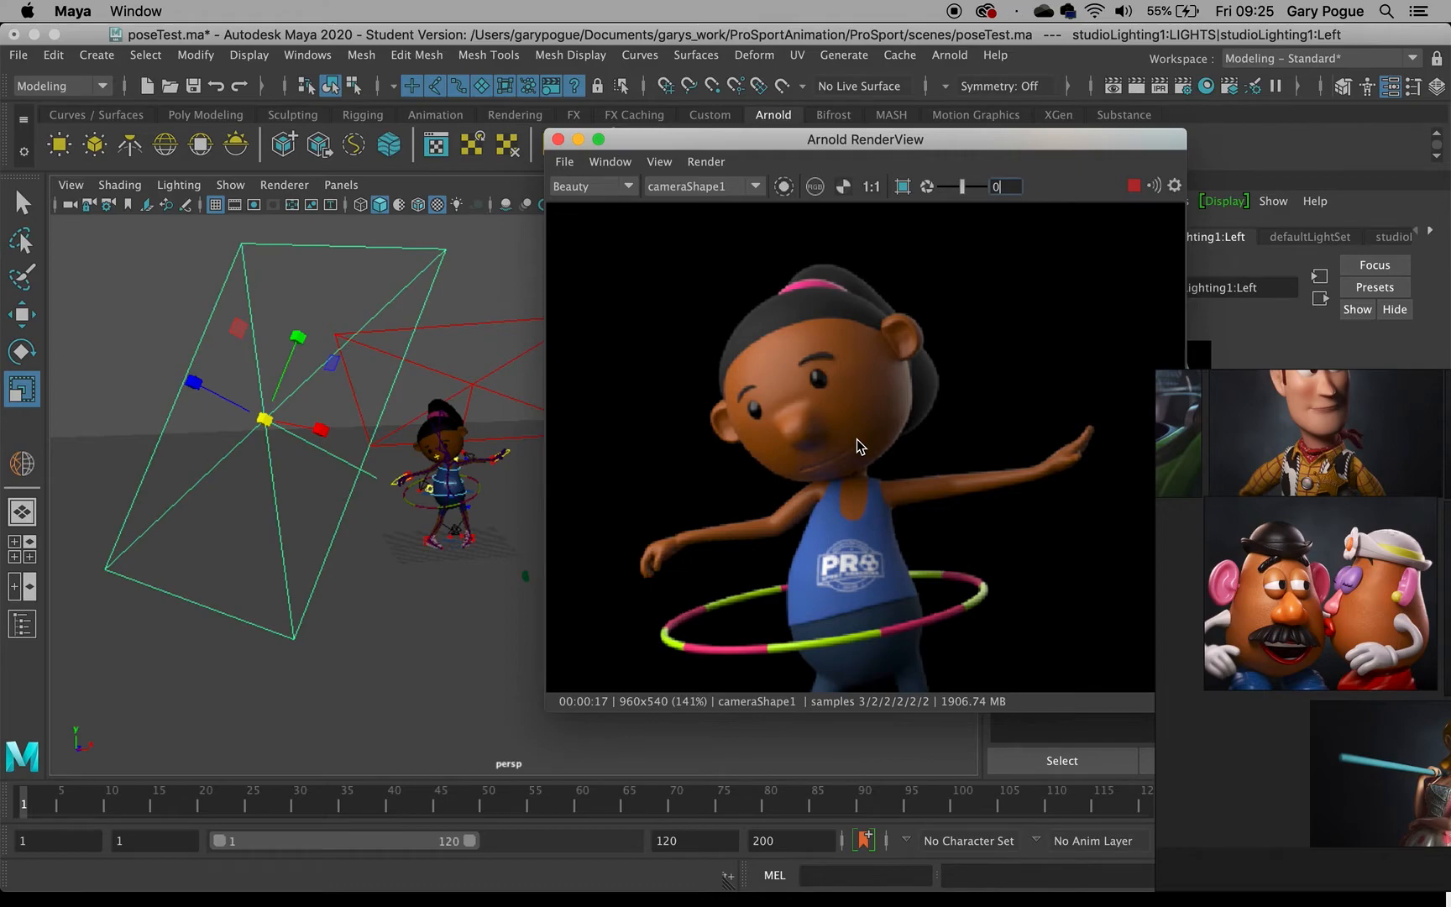
- Open the render settings beside the render and set the renderable camera to camera1
drag(1146, 146, 1030, 238)
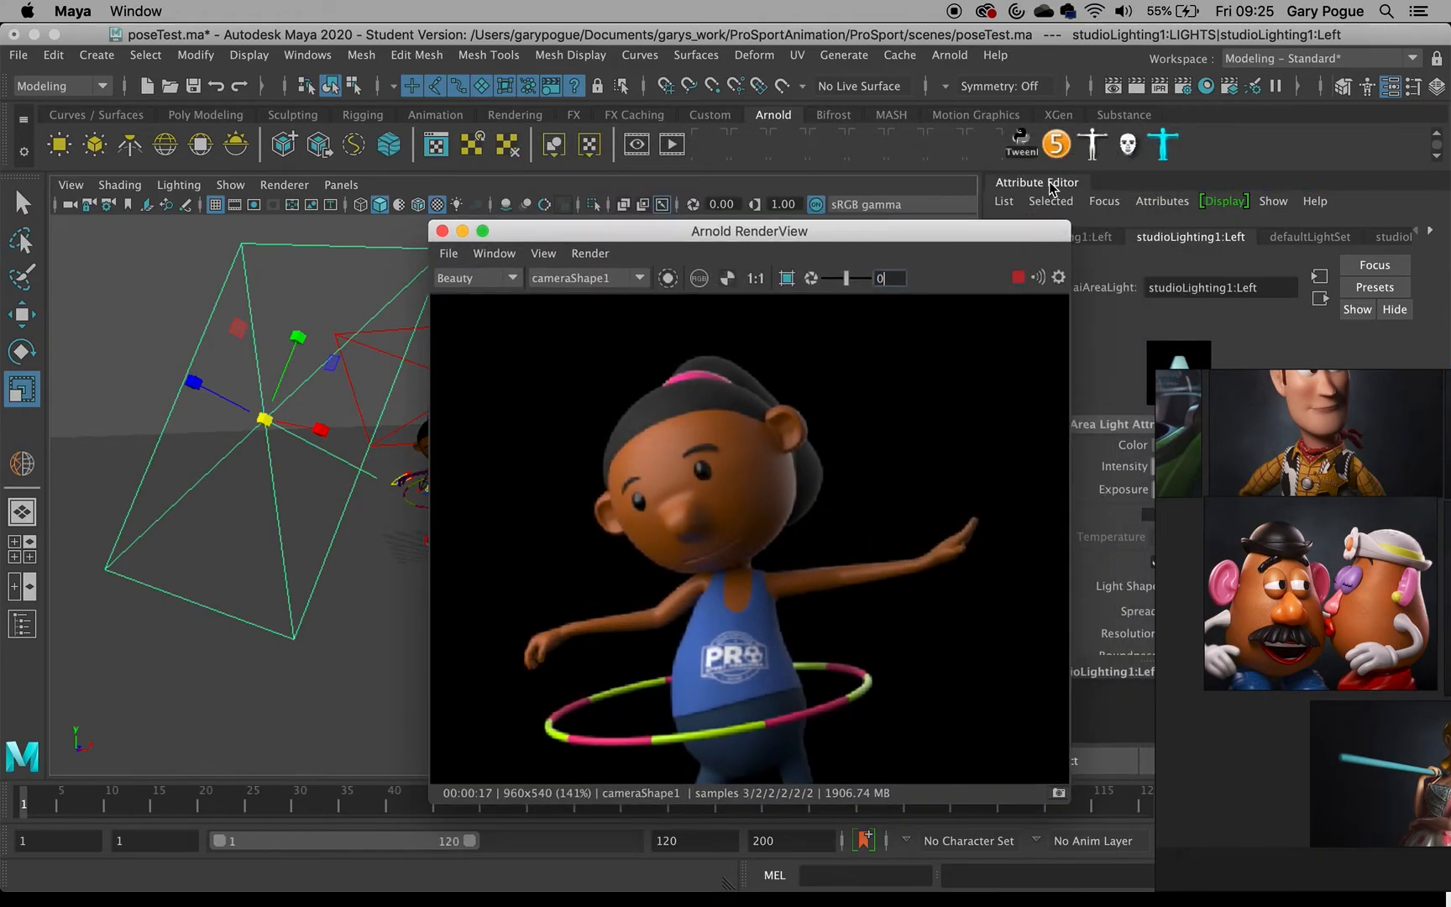
click(1182, 88)
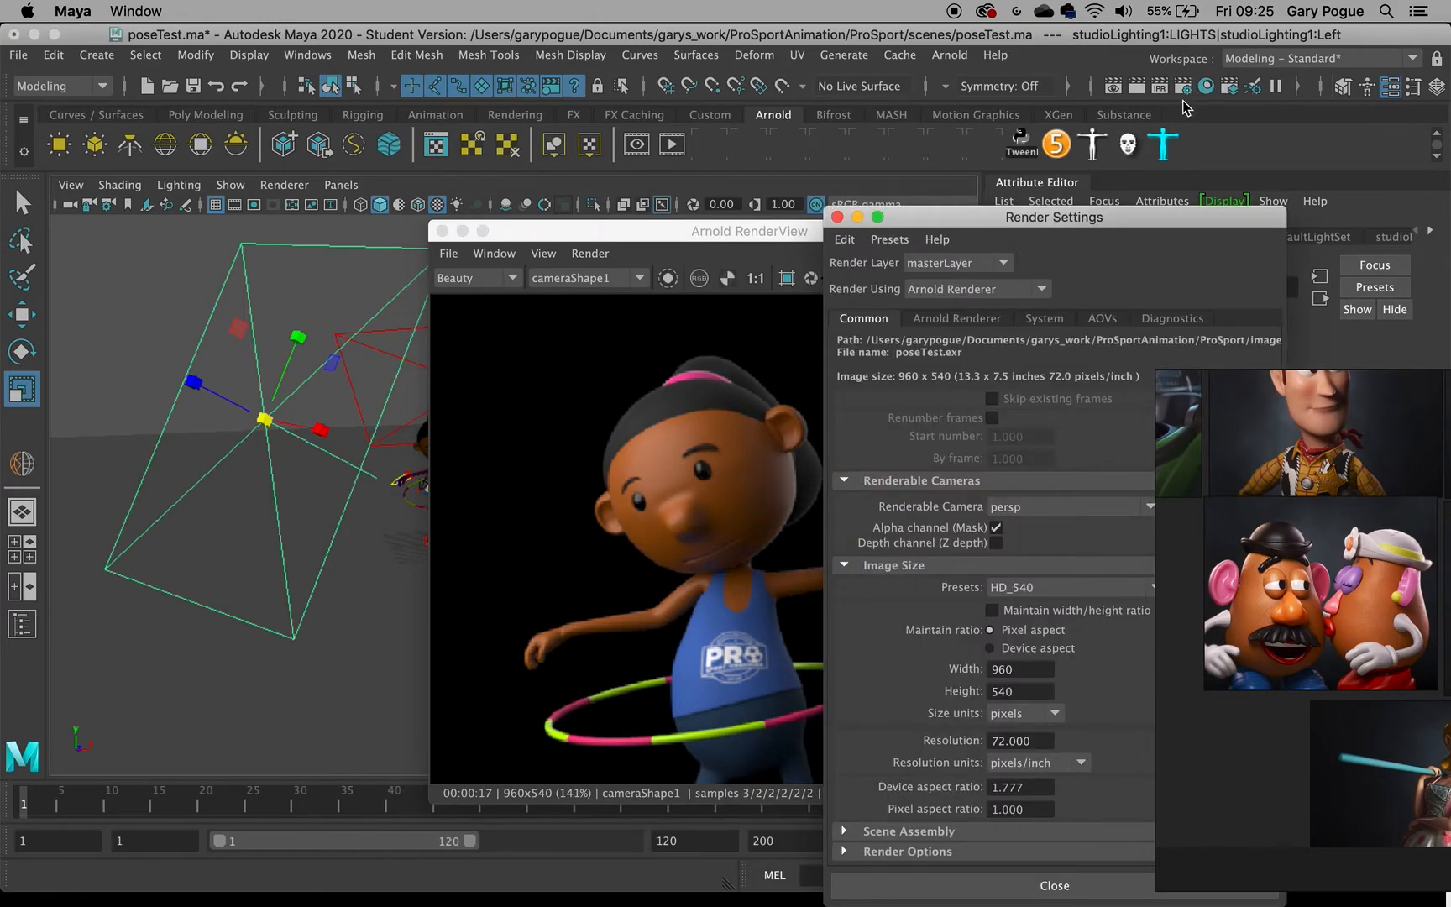
drag(1124, 223, 353, 102)
scroll(382, 533, up, 5)
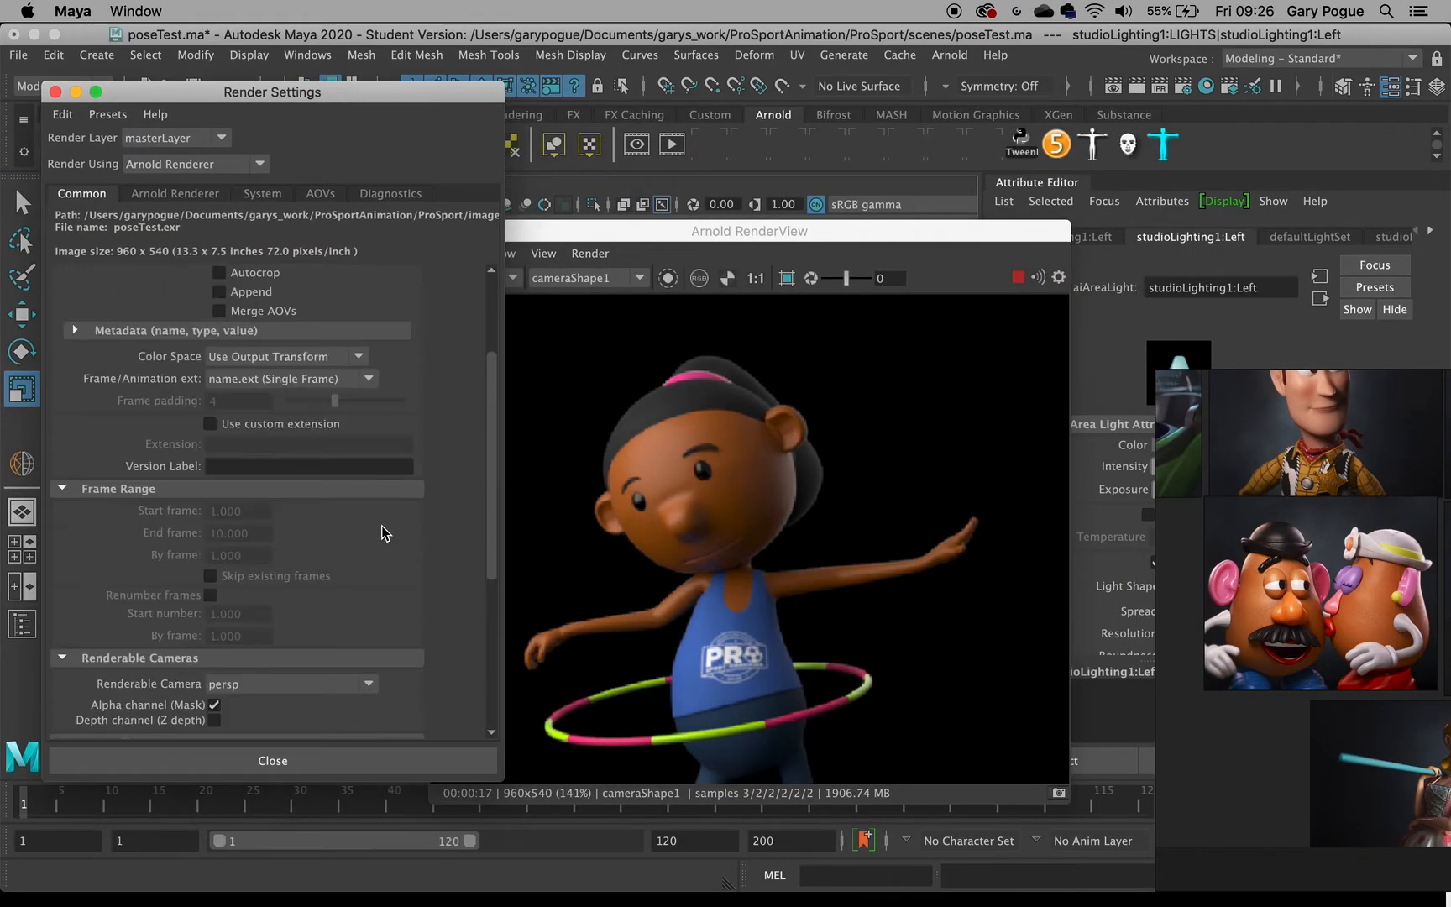
scroll(385, 536, up, 3)
scroll(379, 526, down, 4)
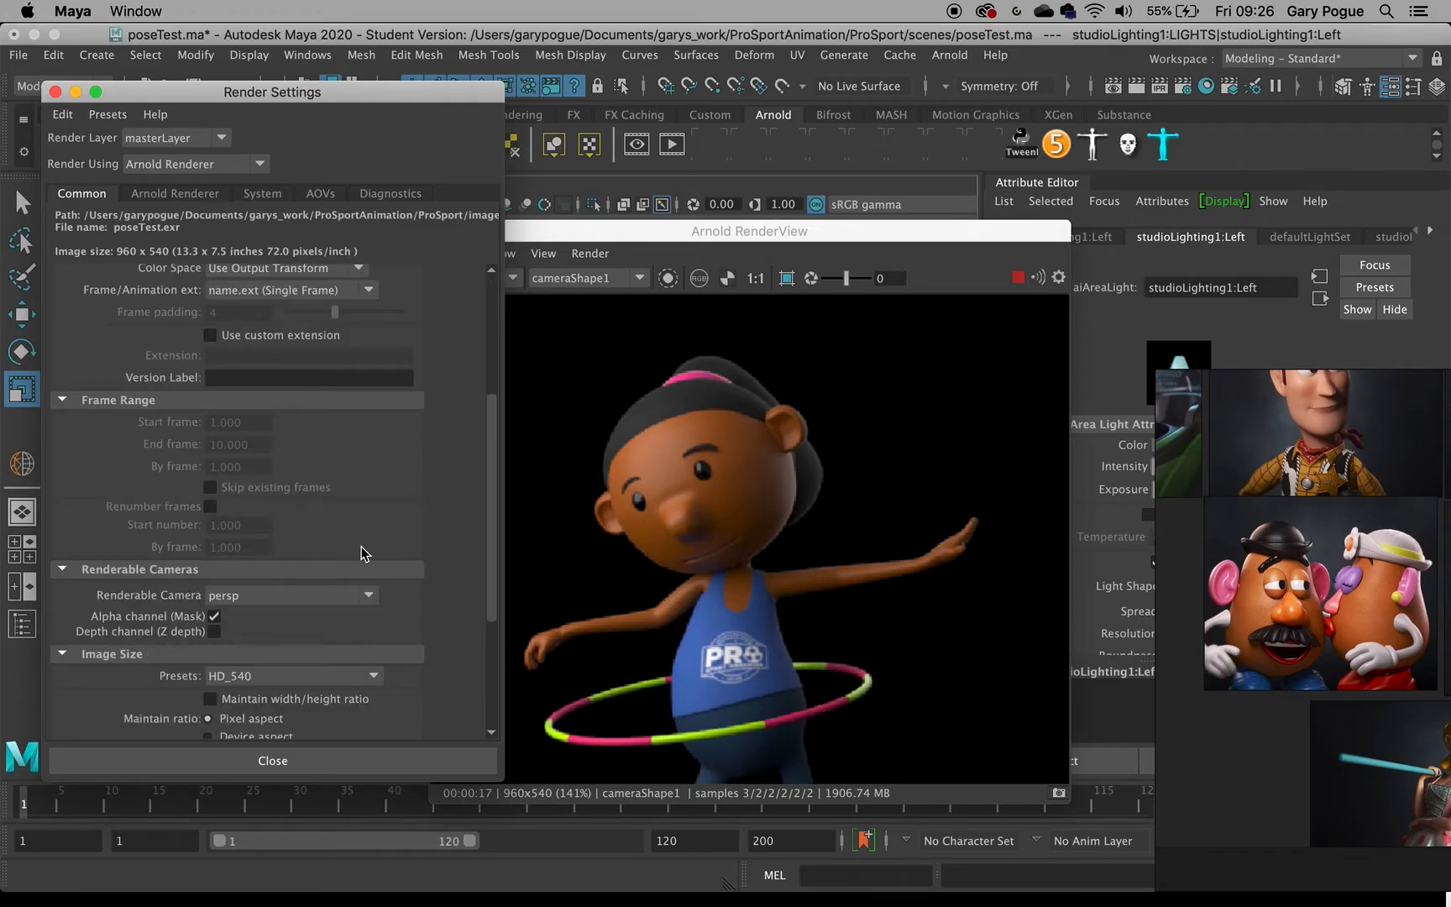
click(366, 596)
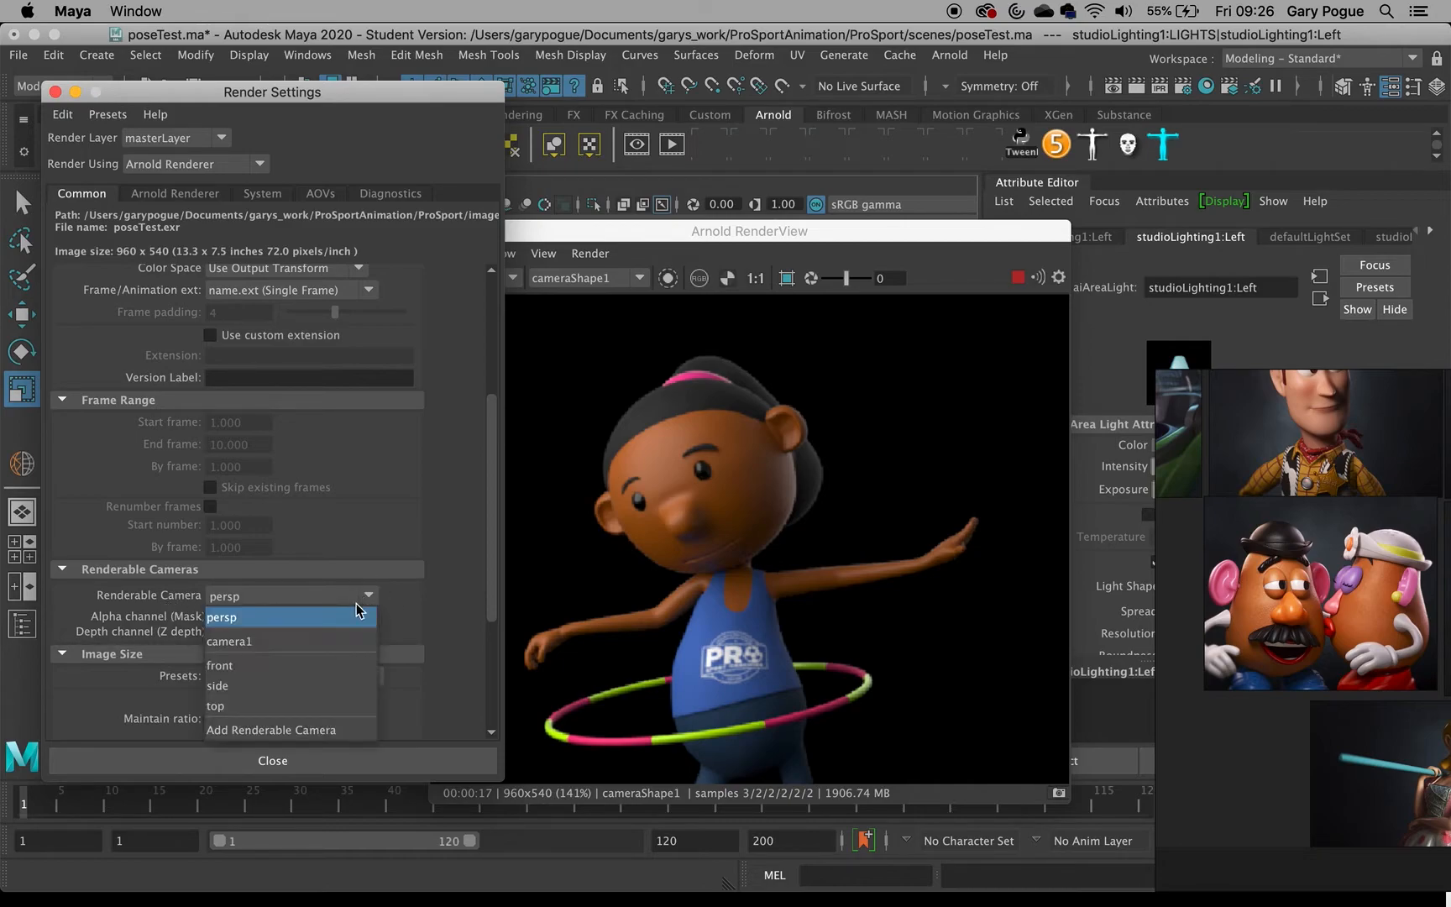
click(299, 636)
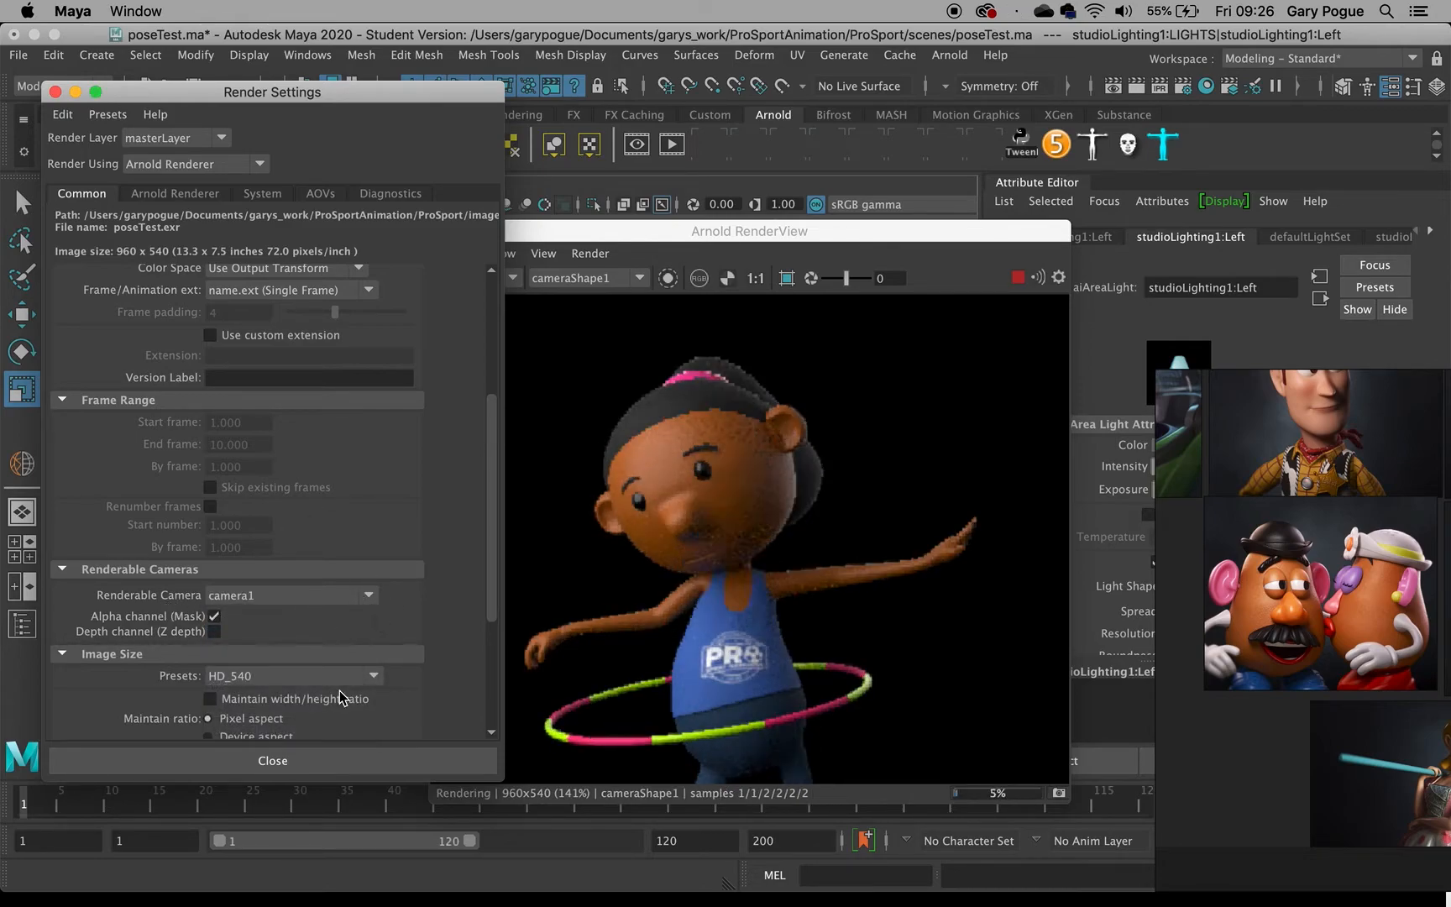
- Set the render image size to the HD_720 preset
scroll(306, 634, down, 3)
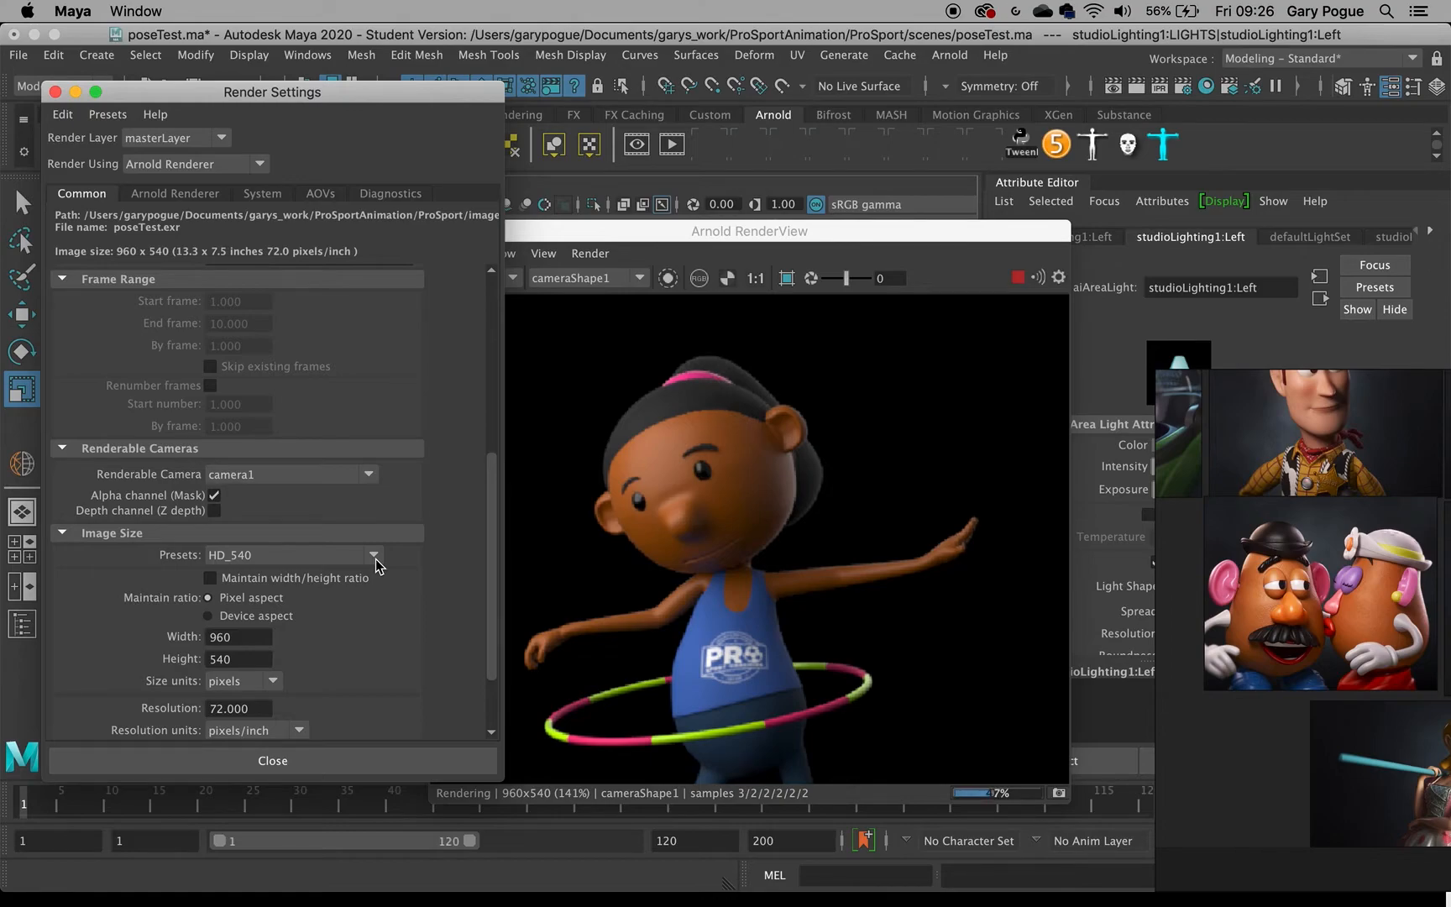
click(371, 563)
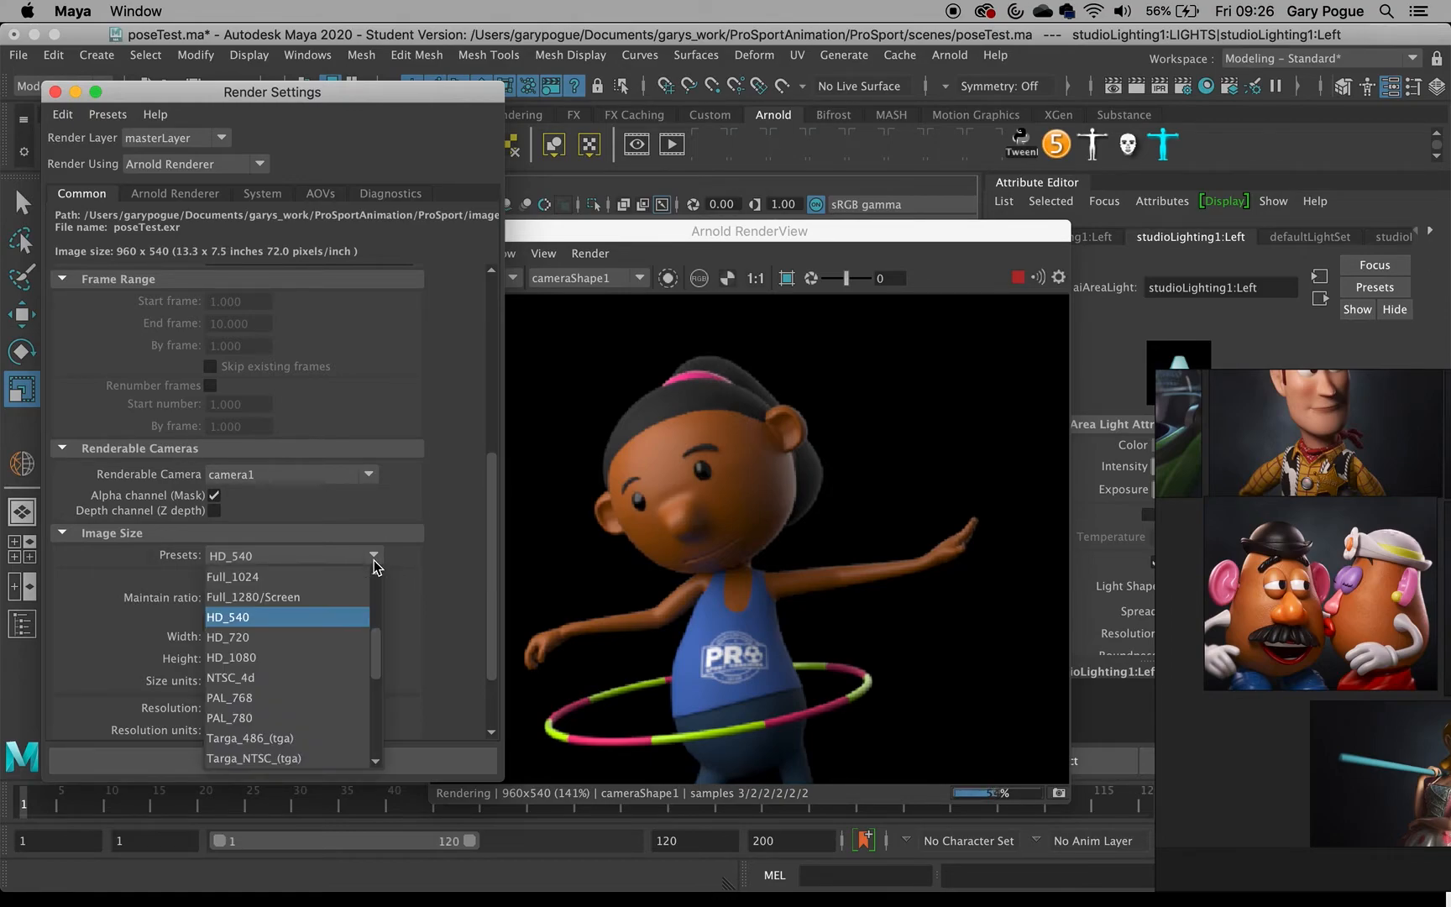
click(285, 638)
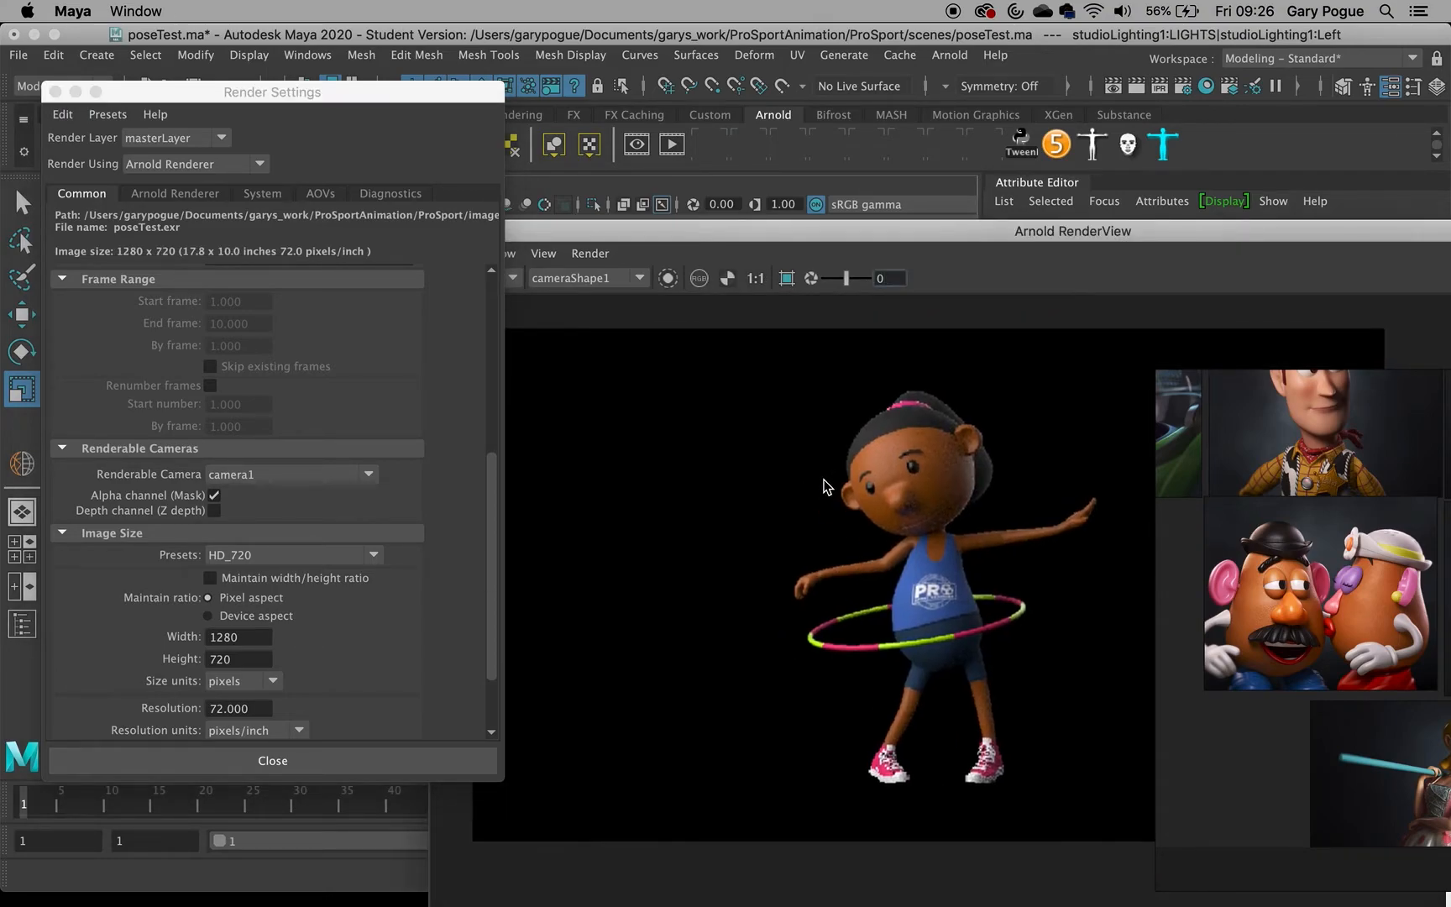
- Inspect the higher-resolution render of the character, both close up on the face and as a full figure
scroll(888, 466, up, 5)
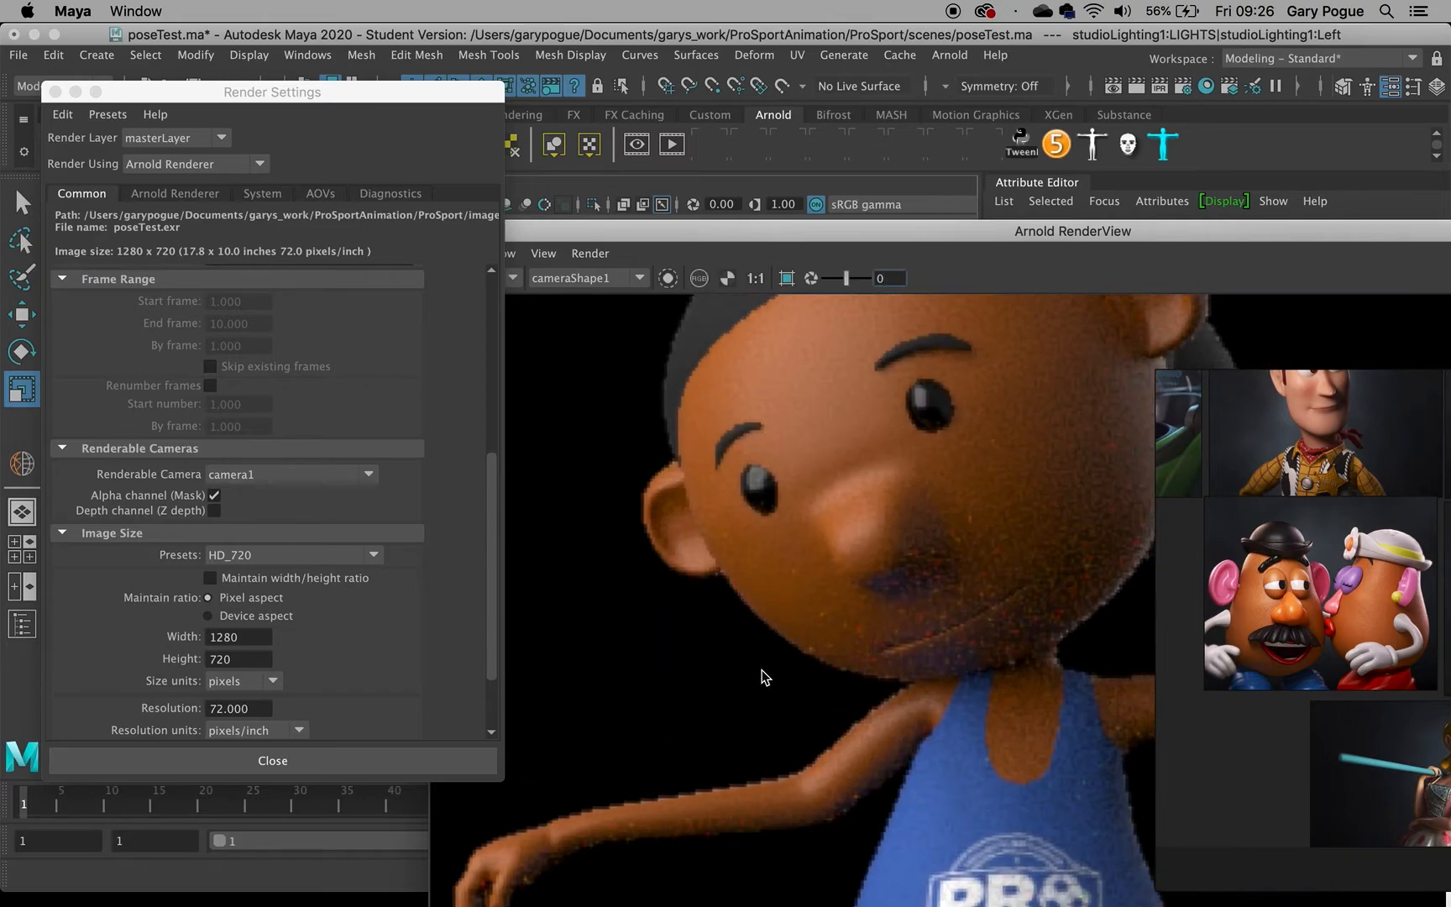
scroll(923, 574, down, 5)
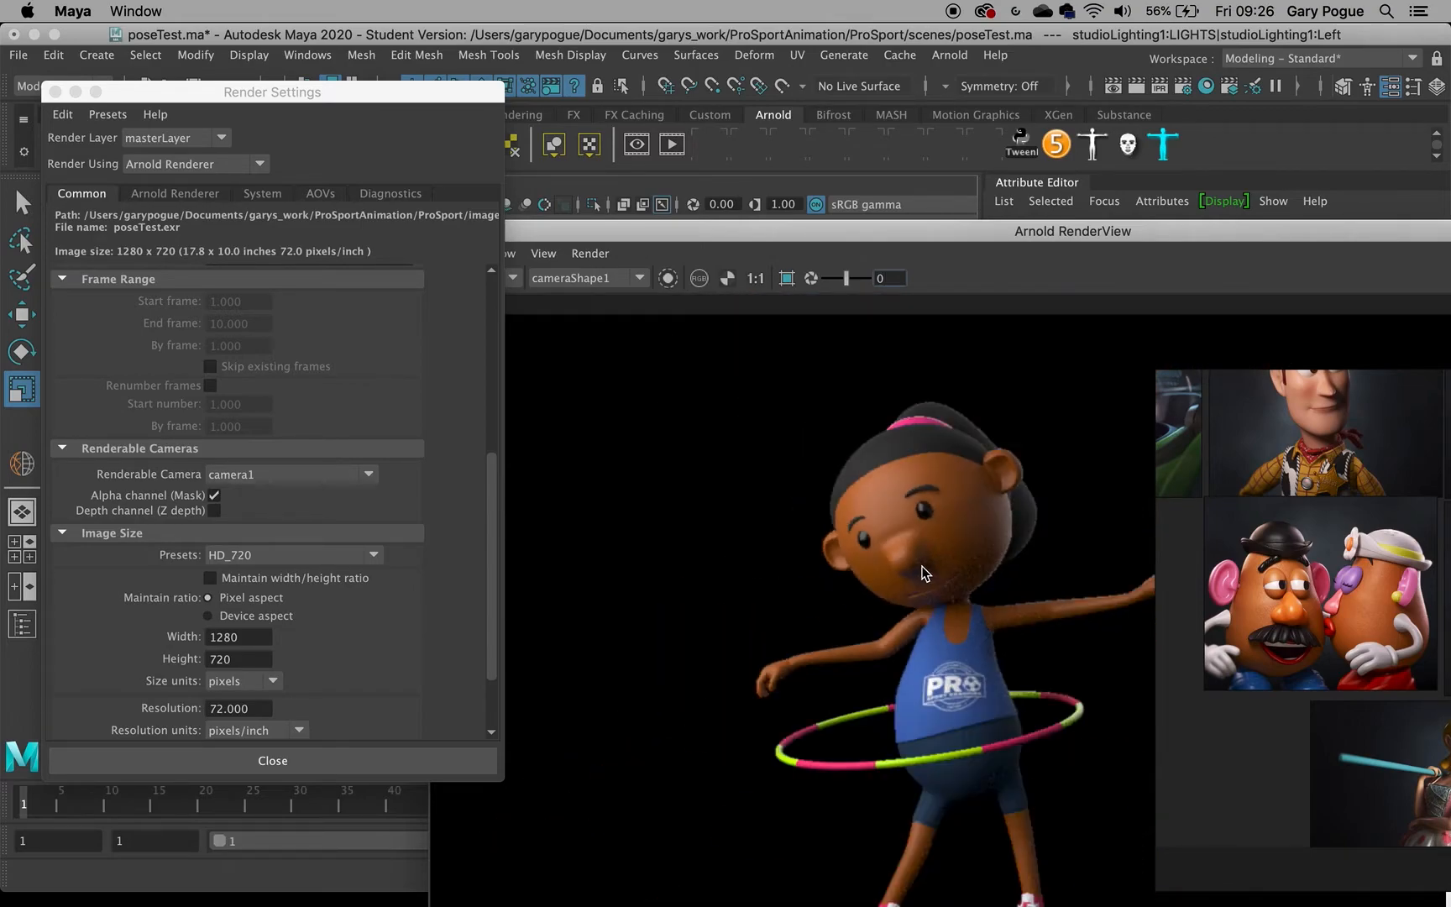
drag(893, 566, 980, 529)
scroll(980, 529, down, 4)
scroll(978, 529, up, 4)
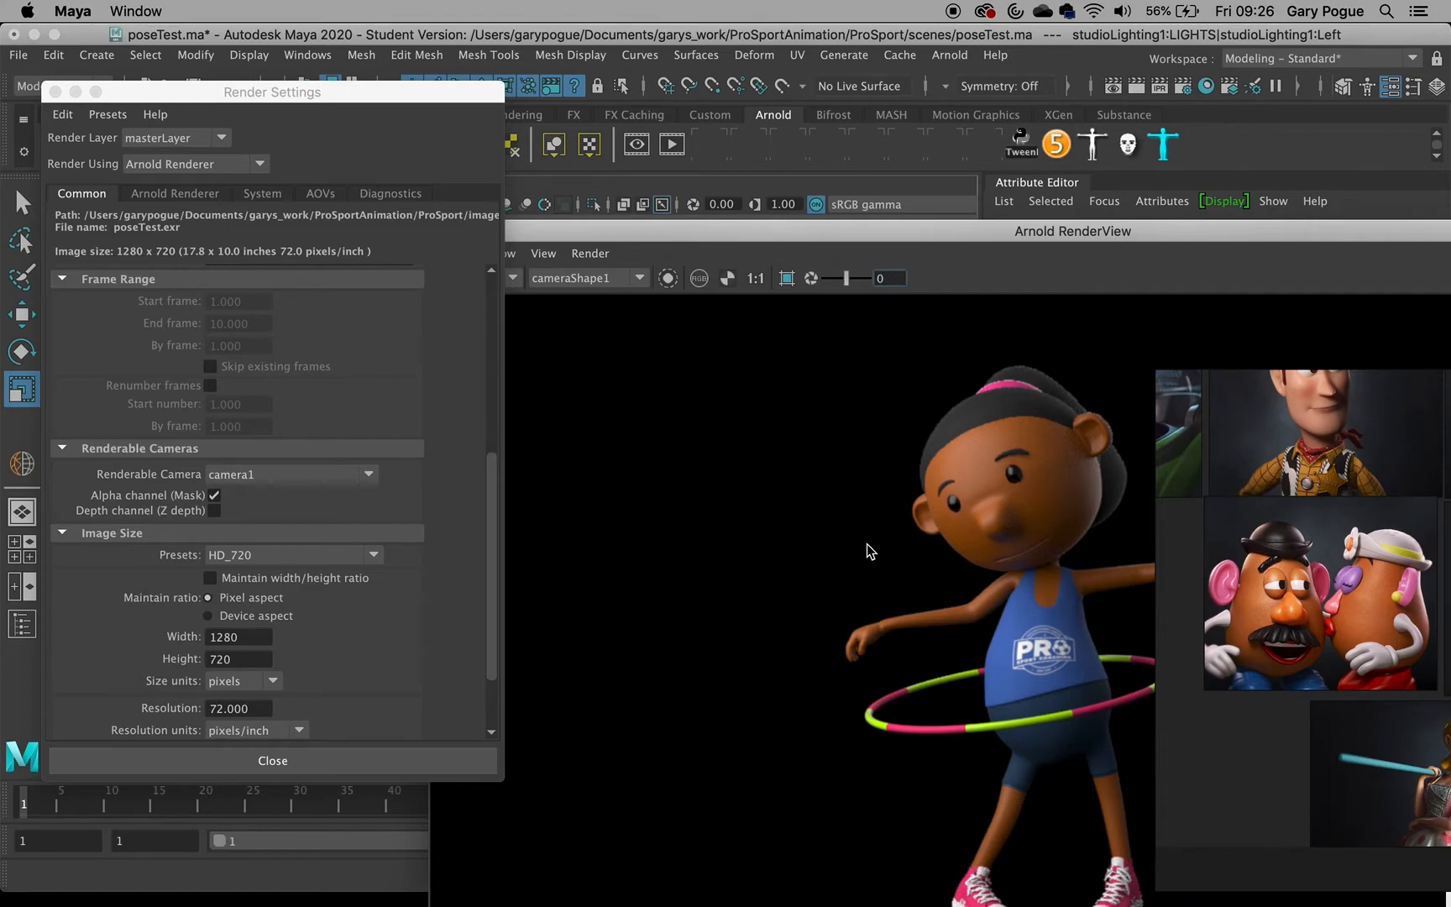
scroll(869, 551, down, 2)
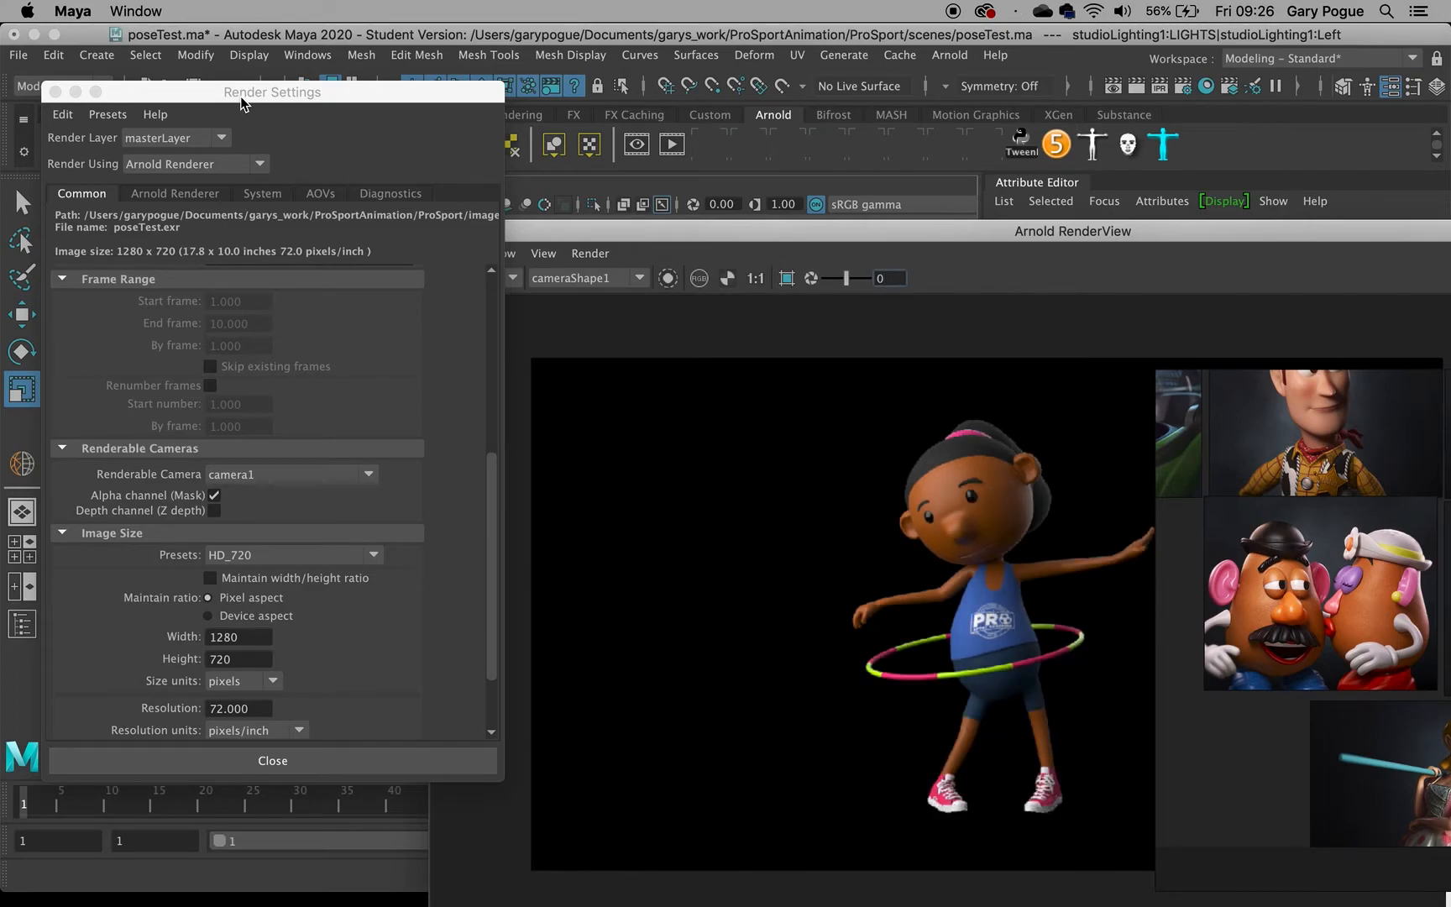
- Show the Arnold sampling settings and examine the edges of the face, mouth, neck and arm closely in the render
click(160, 196)
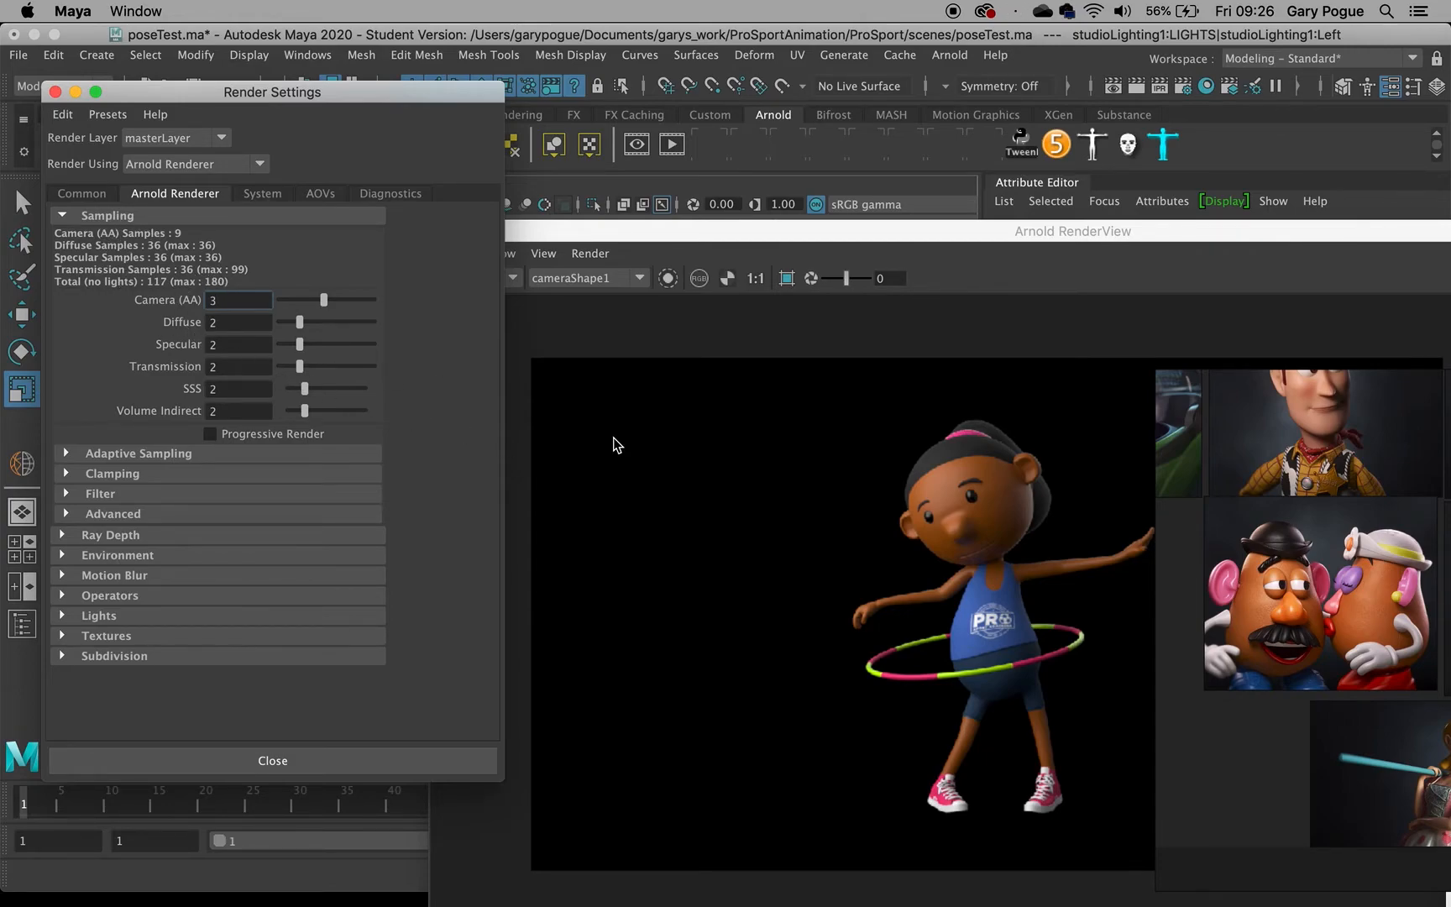
scroll(881, 460, up, 3)
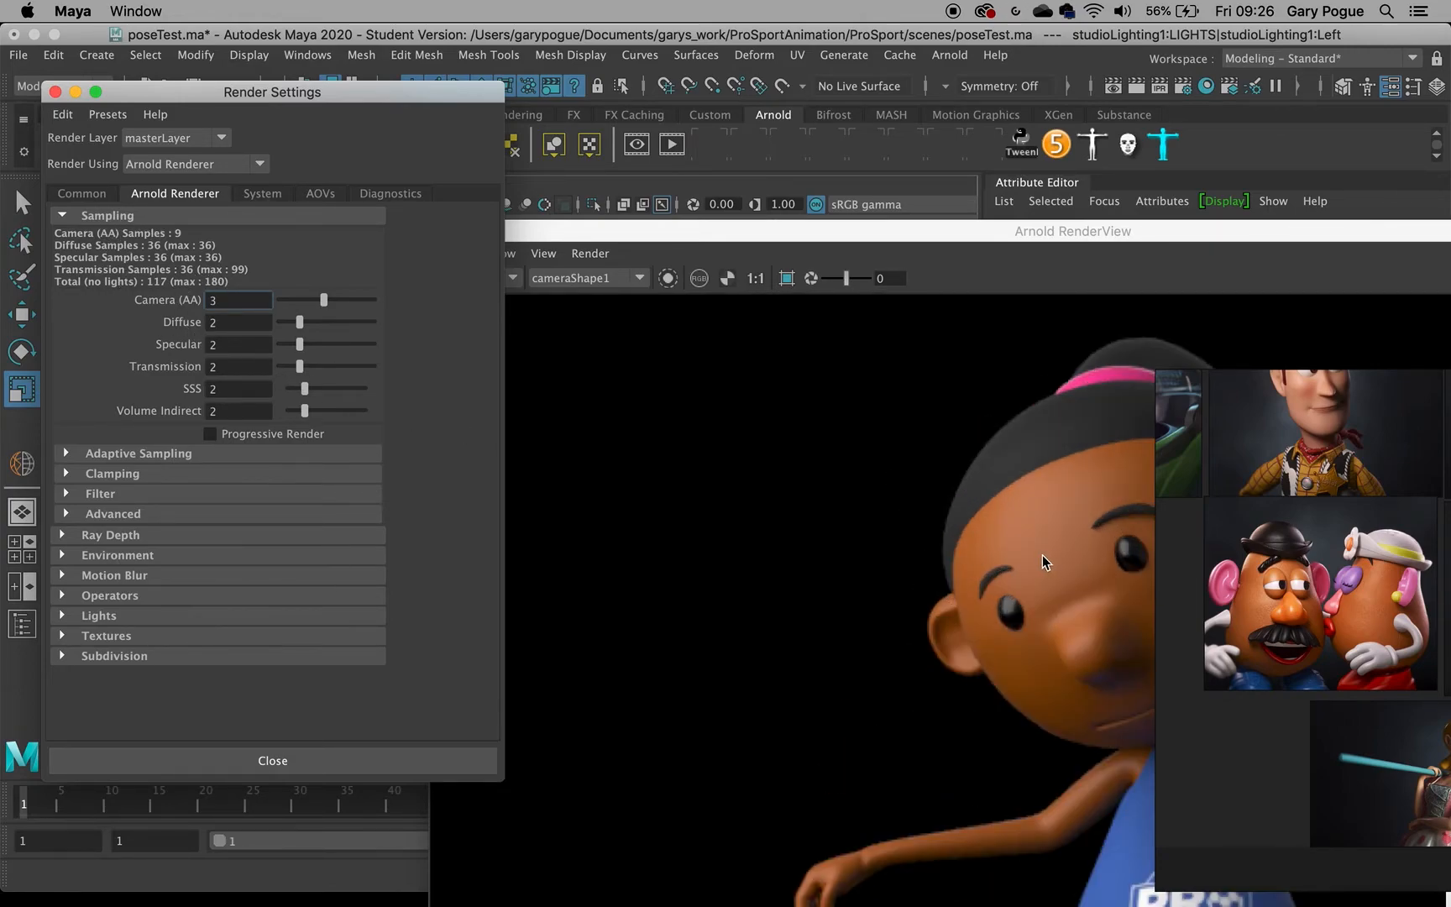
middle_drag(964, 538, 719, 492)
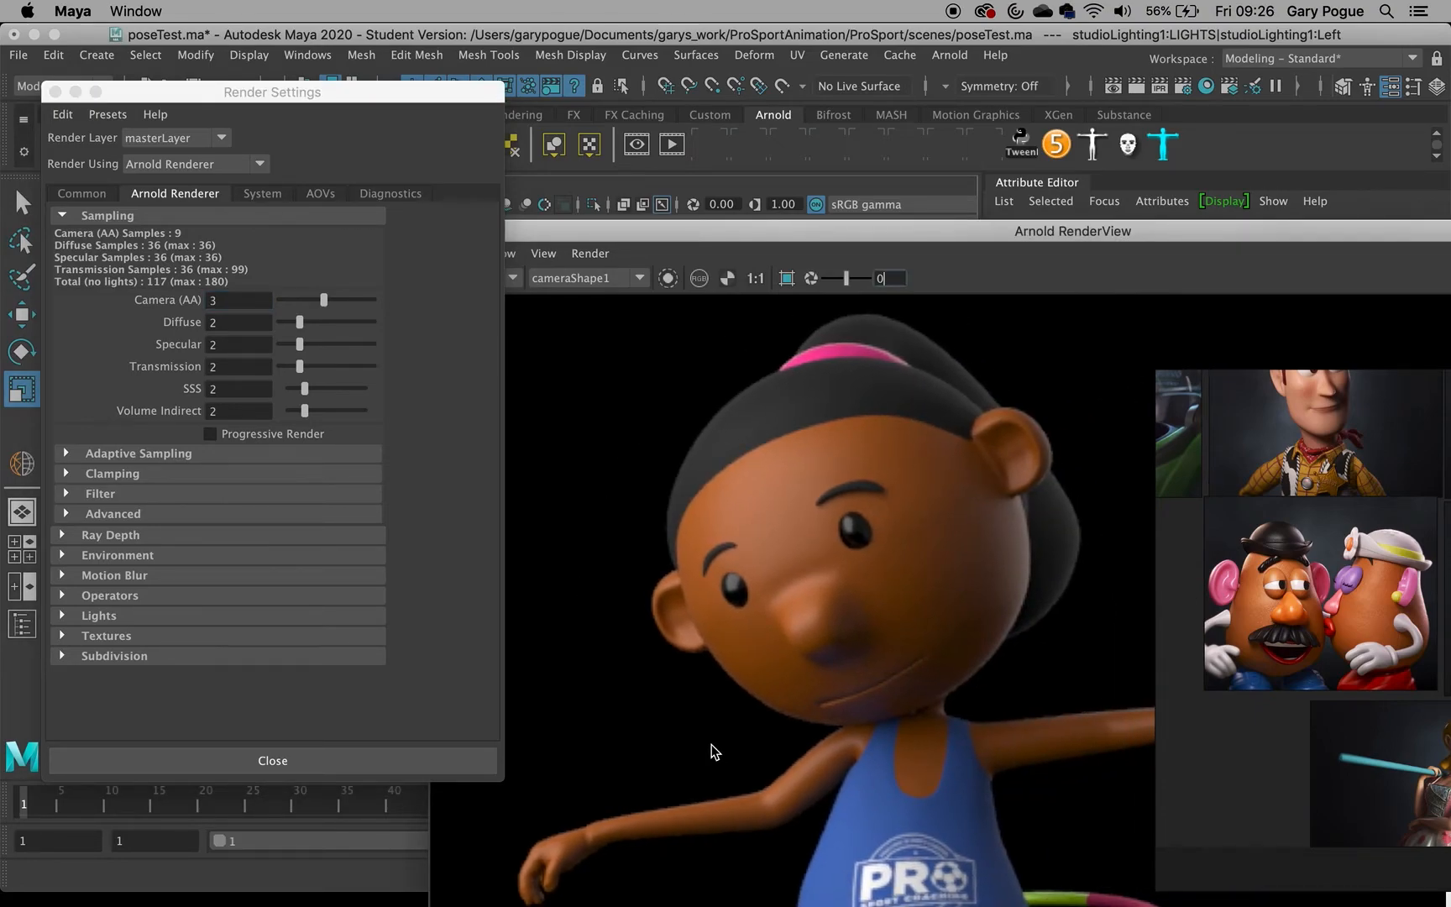
scroll(914, 747, up, 2)
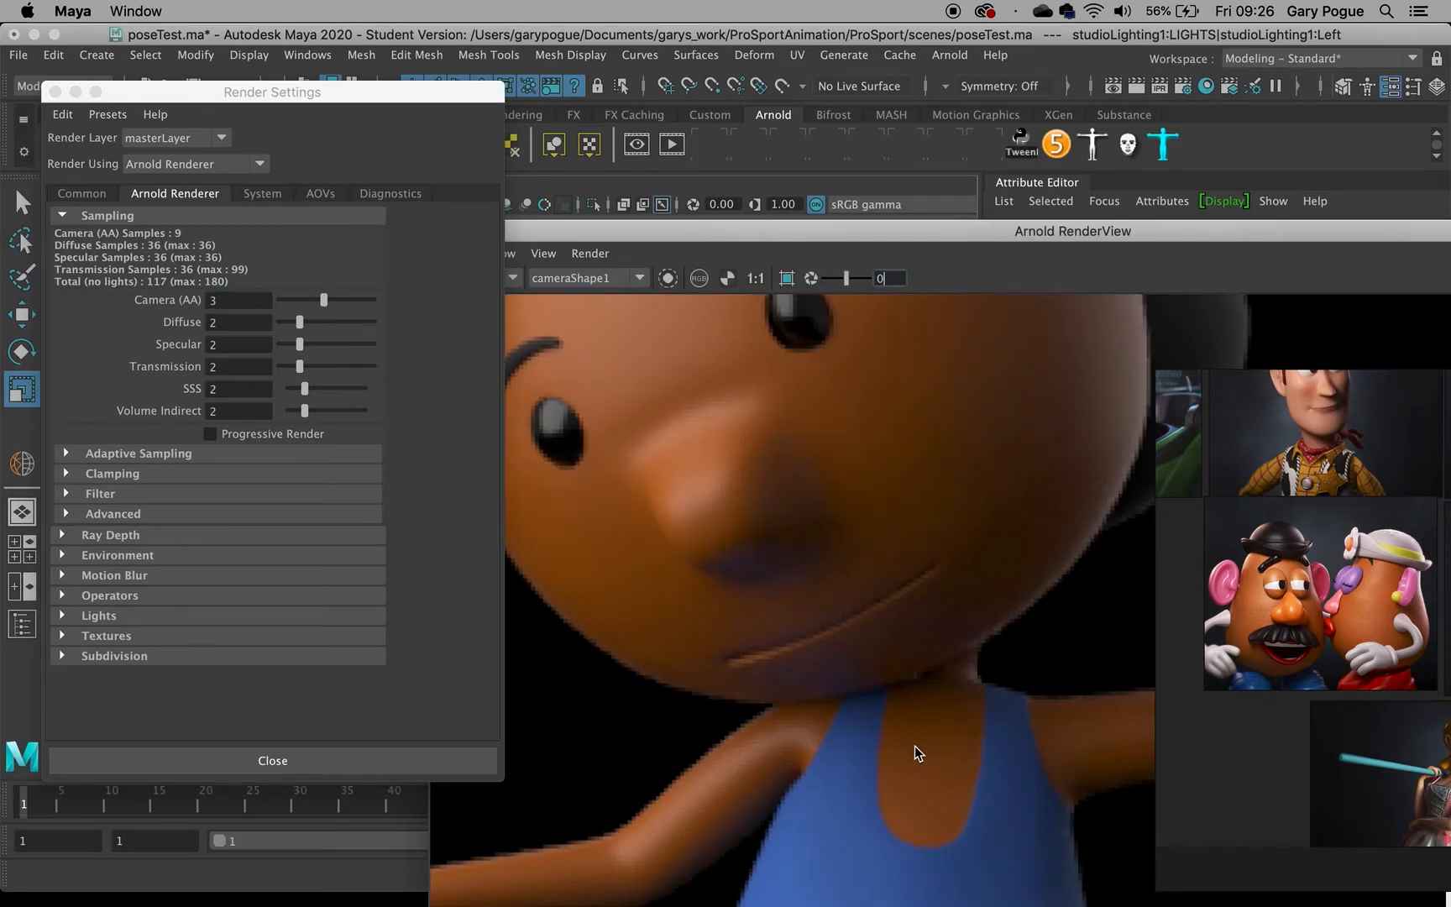
scroll(976, 651, up, 2)
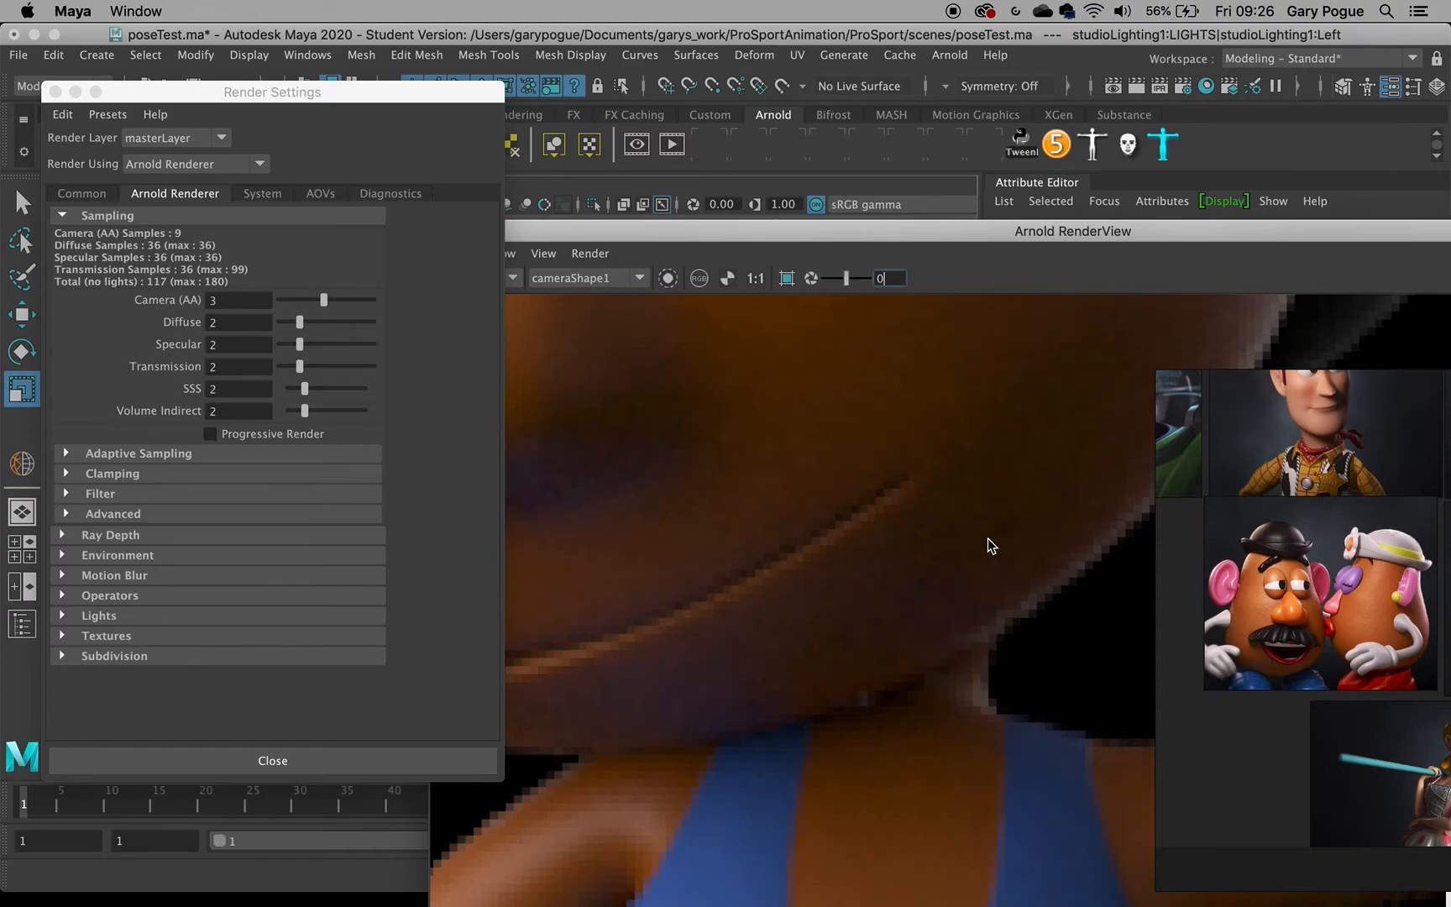
scroll(987, 538, down, 1)
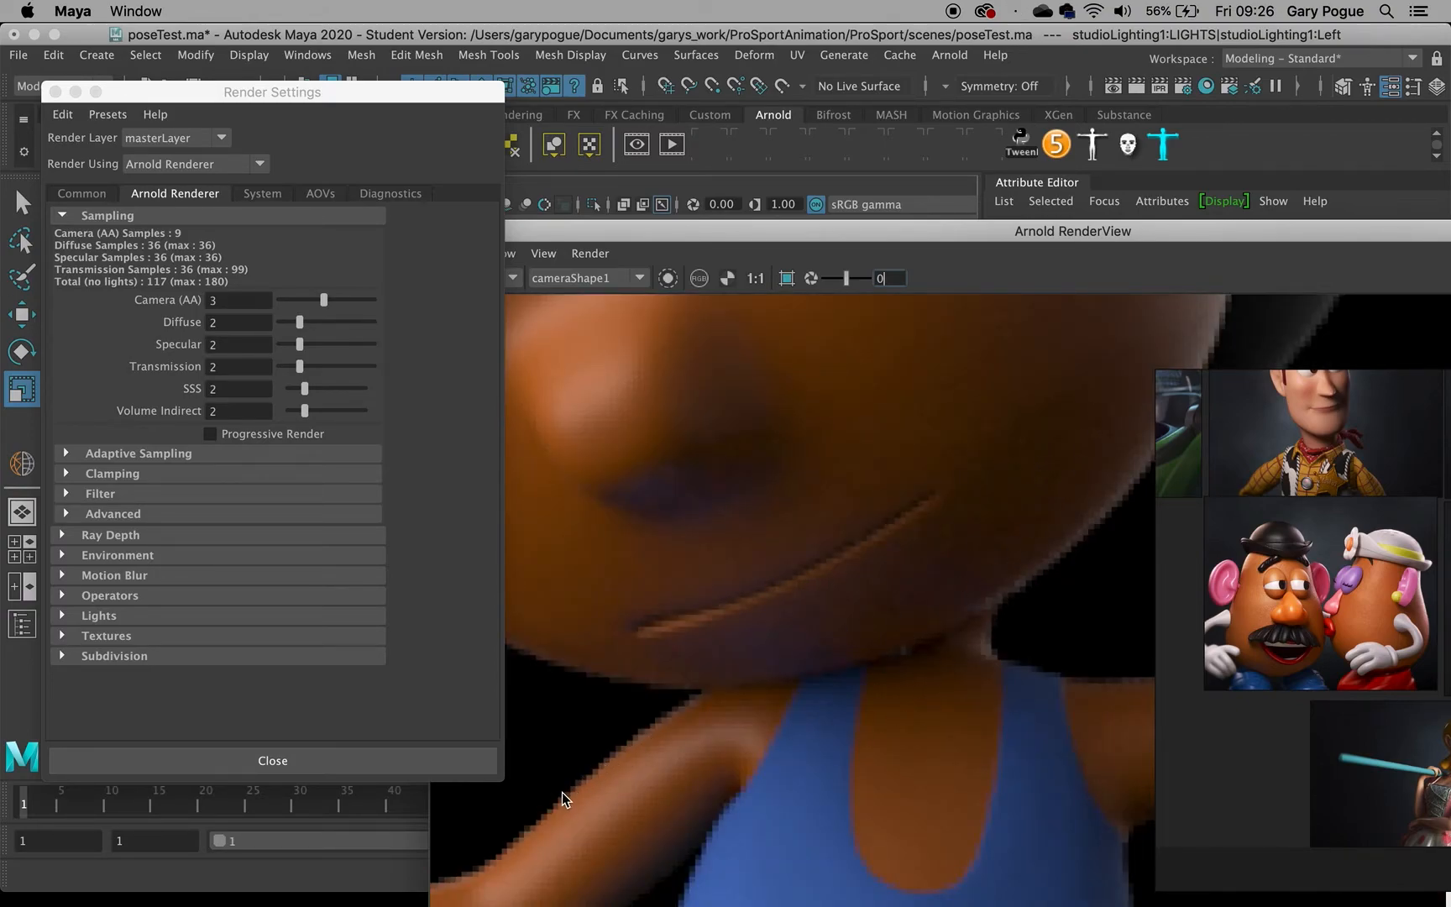
scroll(739, 791, down, 2)
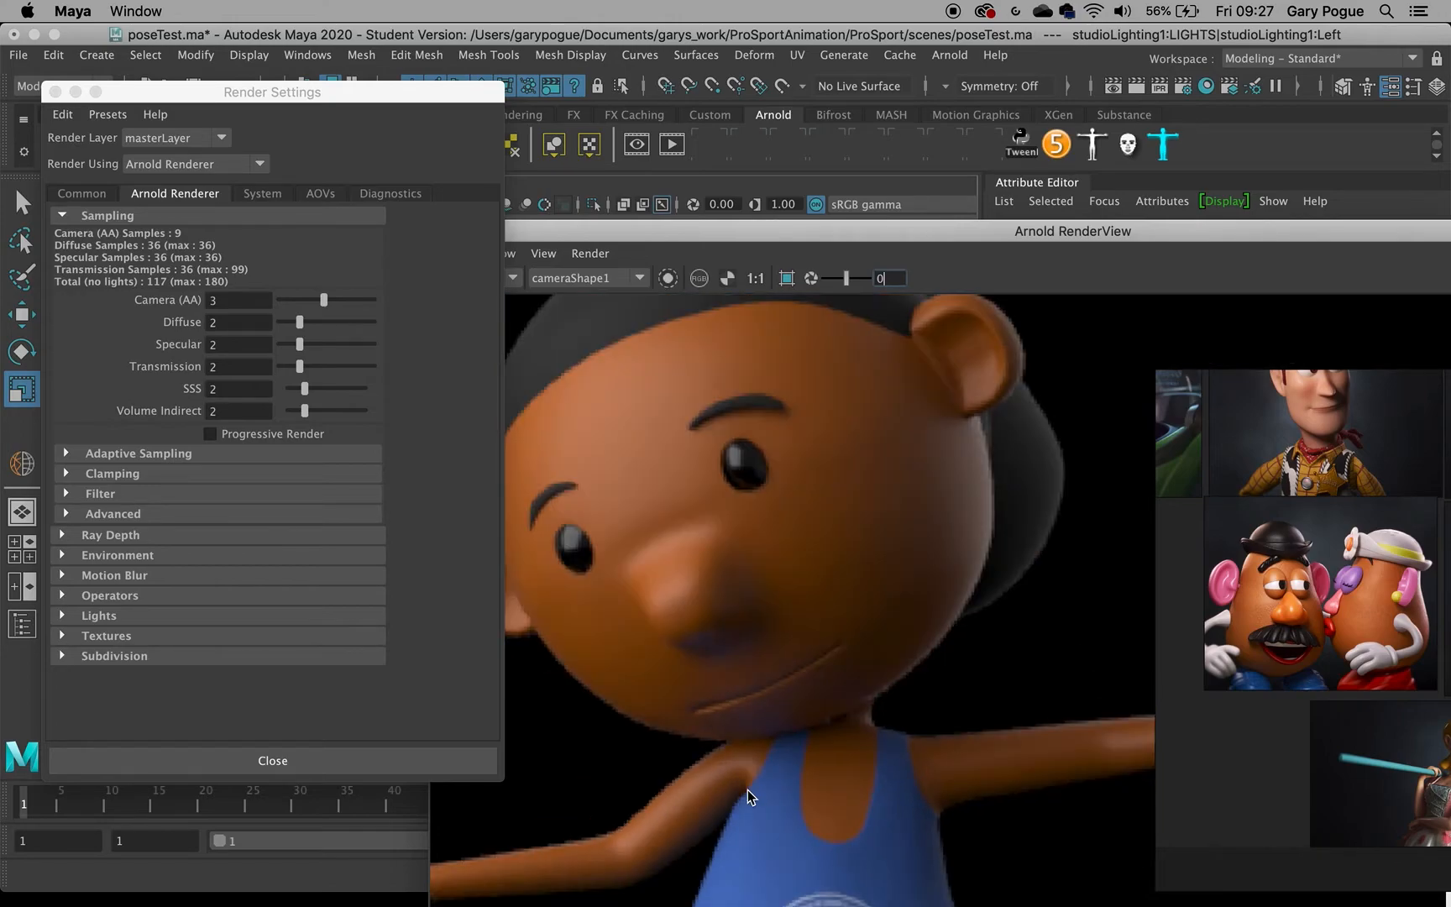
scroll(748, 790, up, 4)
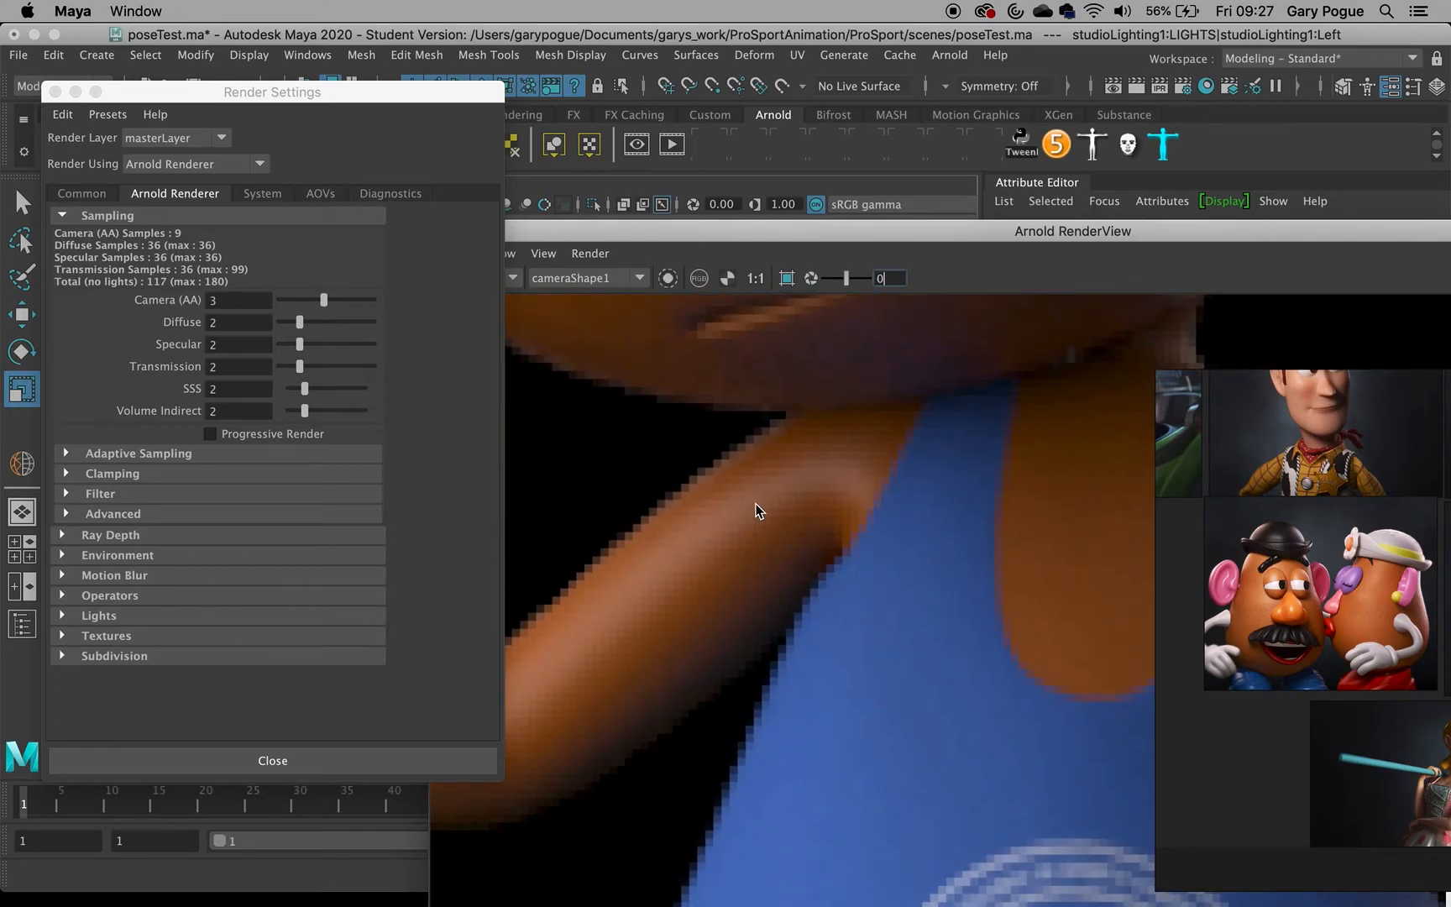
click(60, 197)
click(294, 555)
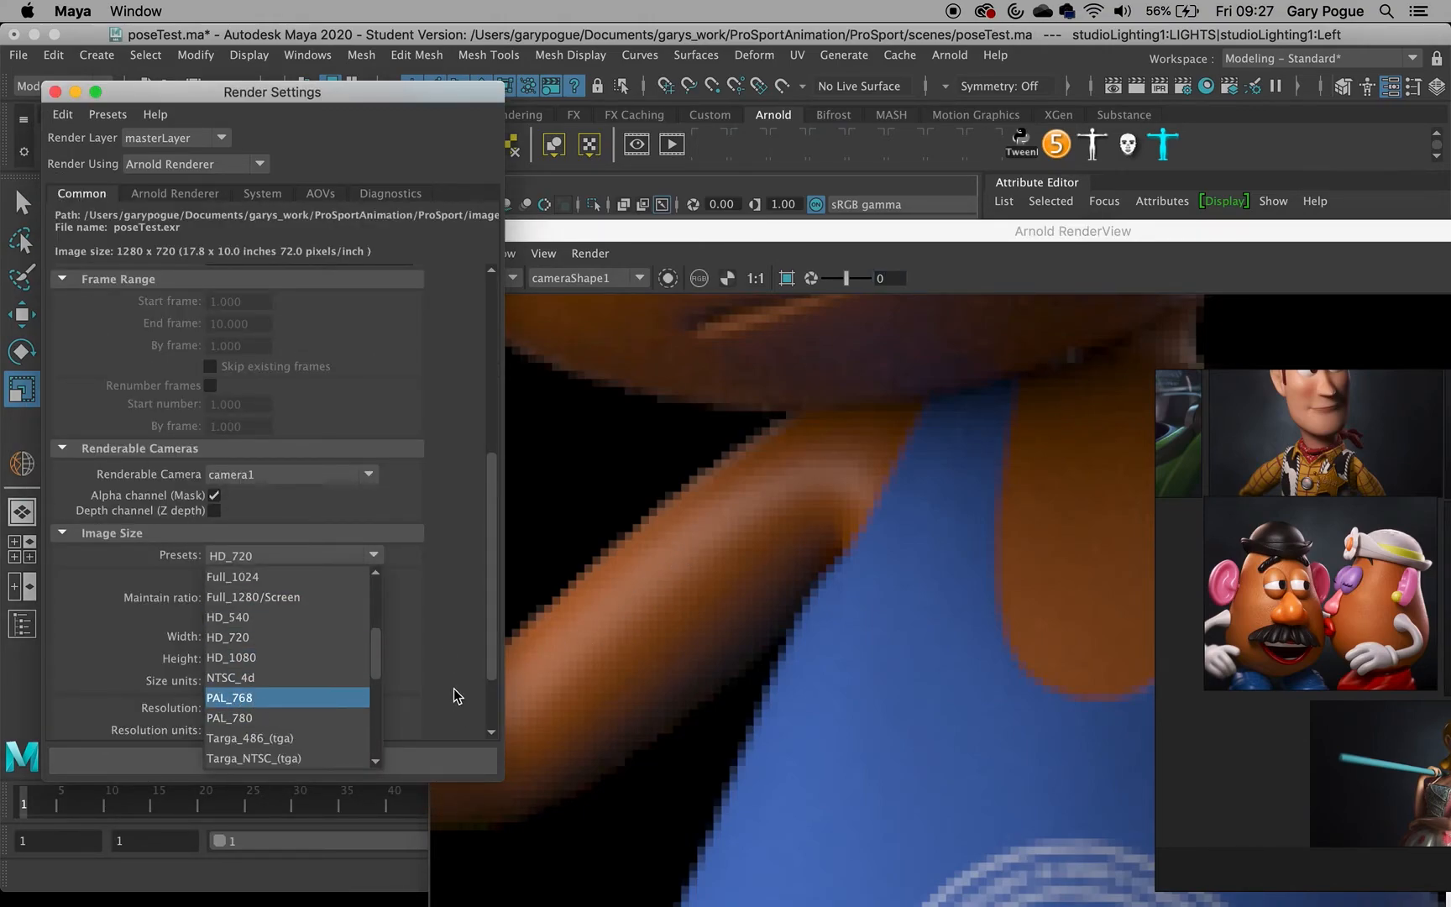
click(194, 204)
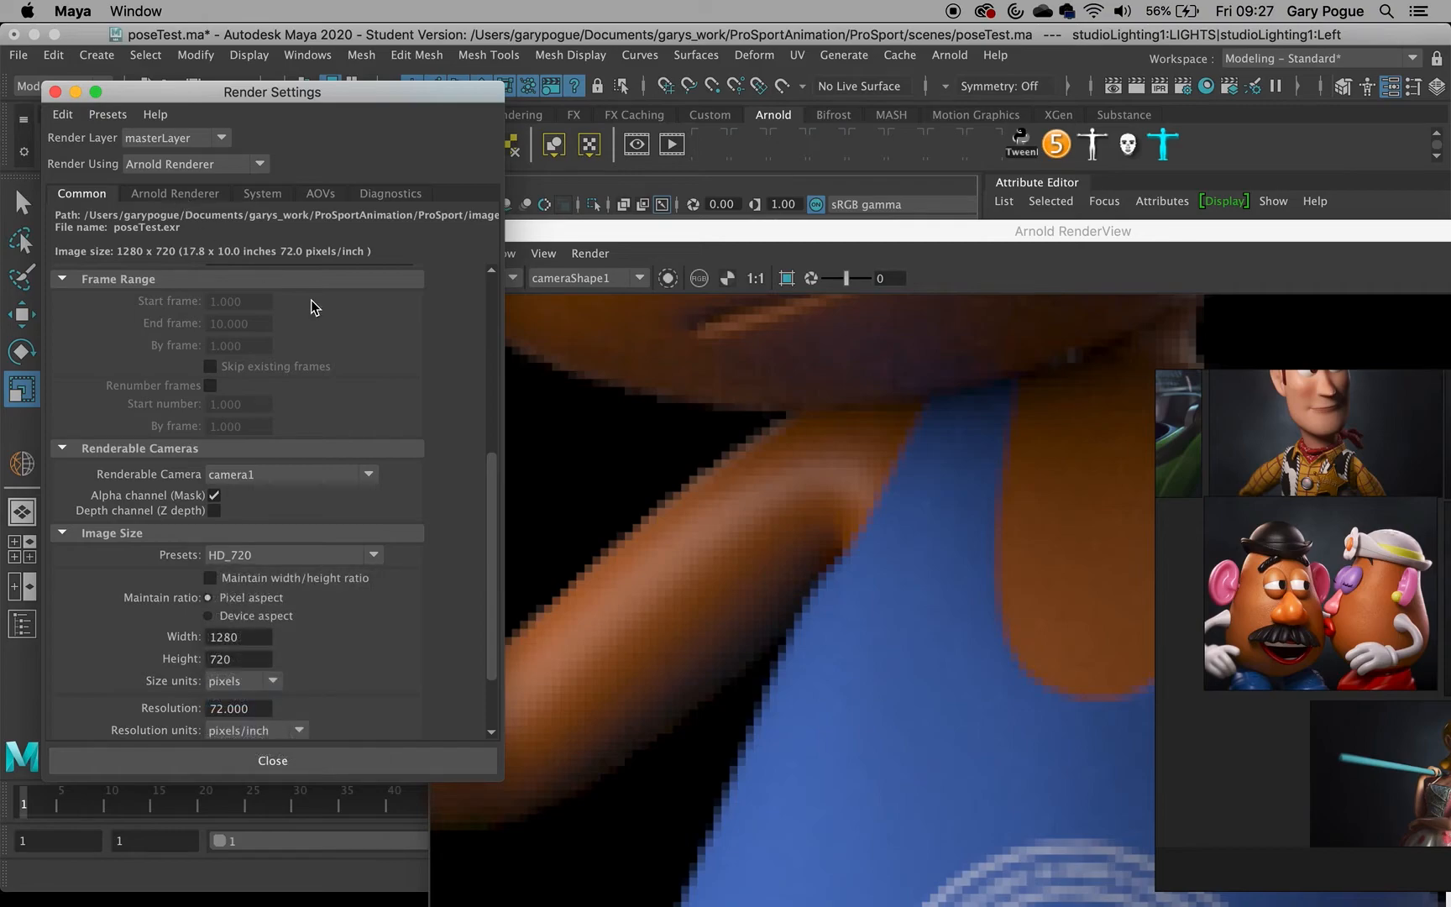
- Try 5 Camera (AA) samples on the render, and return the setting to 3
click(174, 195)
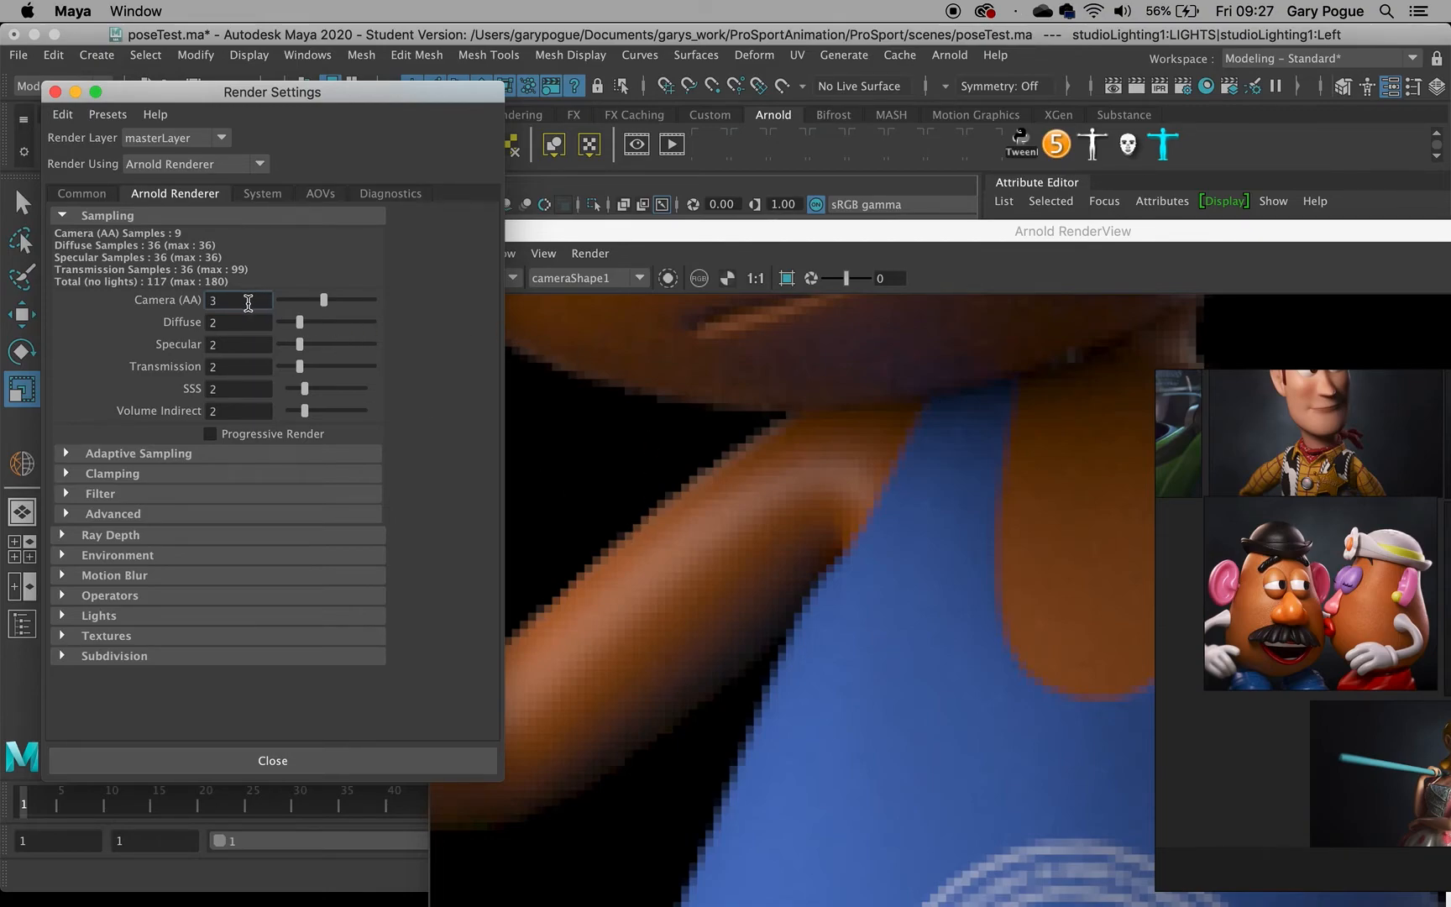
key(Return)
key(Return)
scroll(836, 596, down, 5)
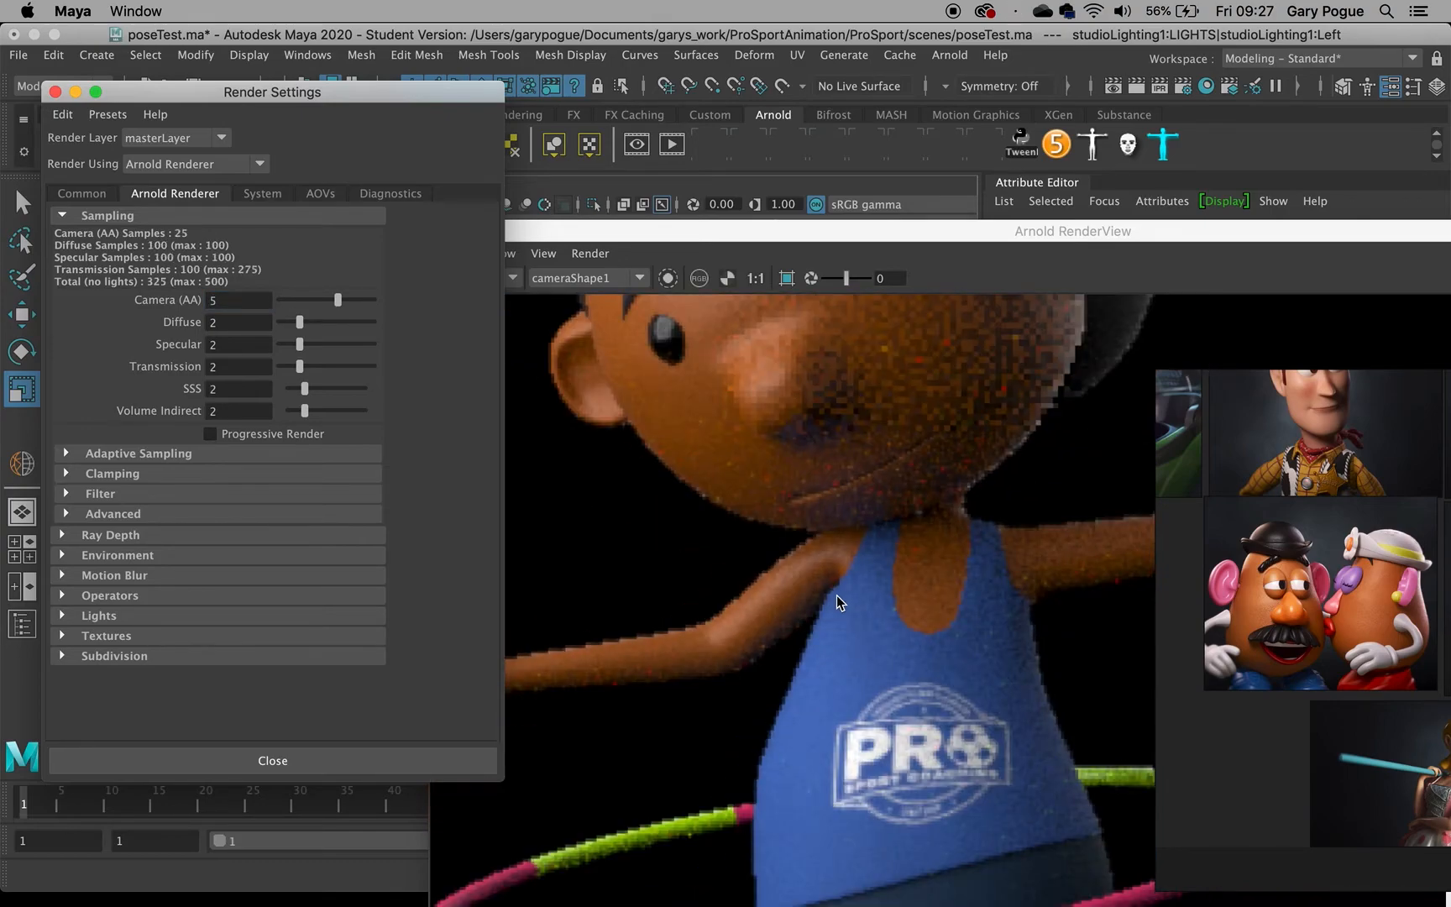
scroll(838, 594, up, 4)
scroll(838, 595, down, 2)
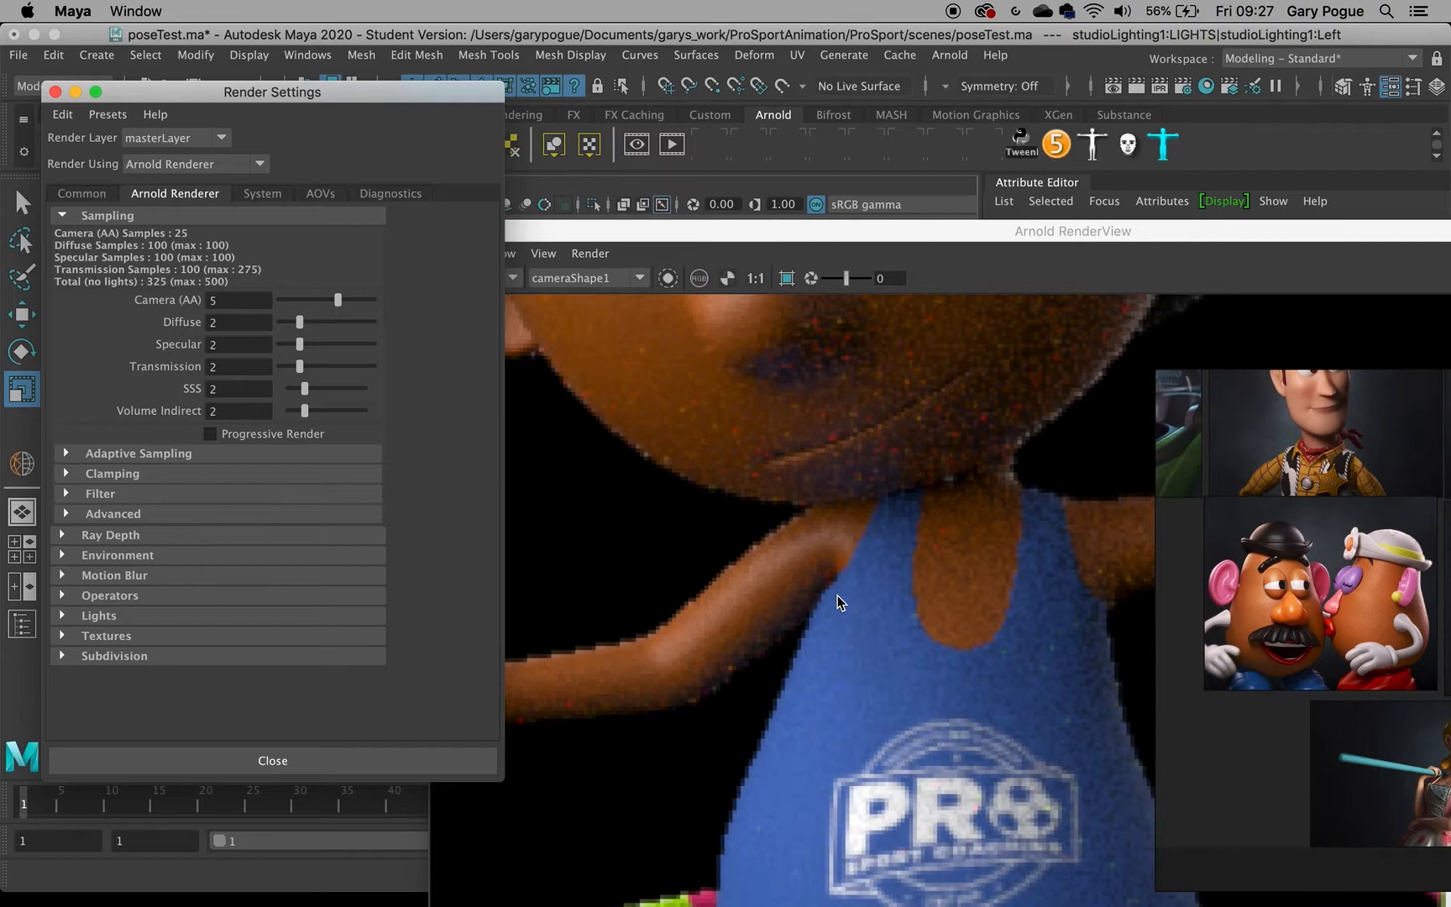
double_click(231, 300)
text(3)
key(Return)
scroll(932, 374, down, 3)
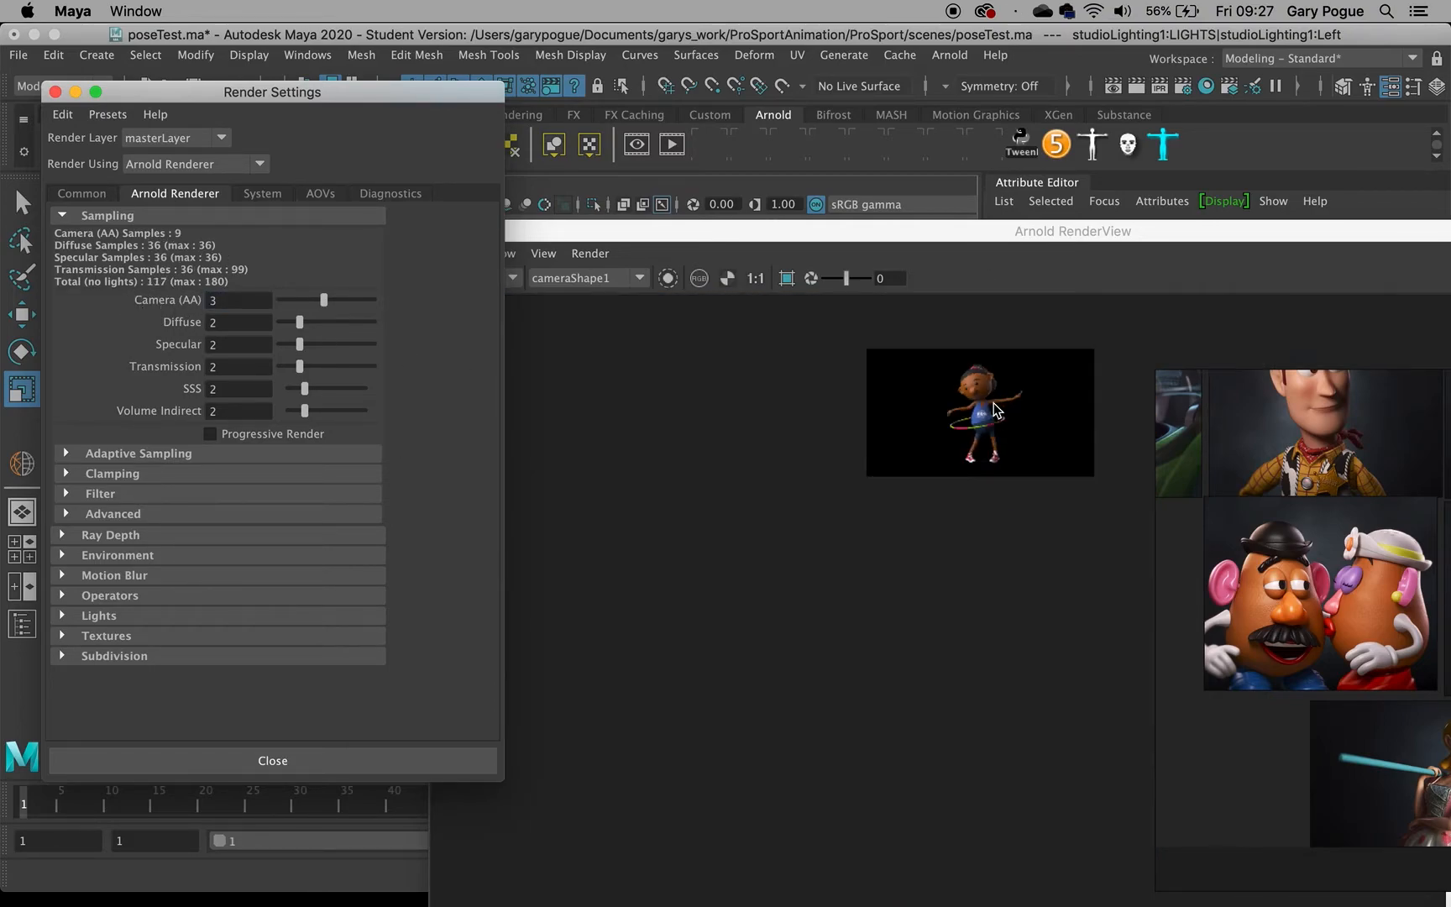
- Clear the reference images out of the way and fit the whole Arnold RenderView window beside the render settings
click(692, 236)
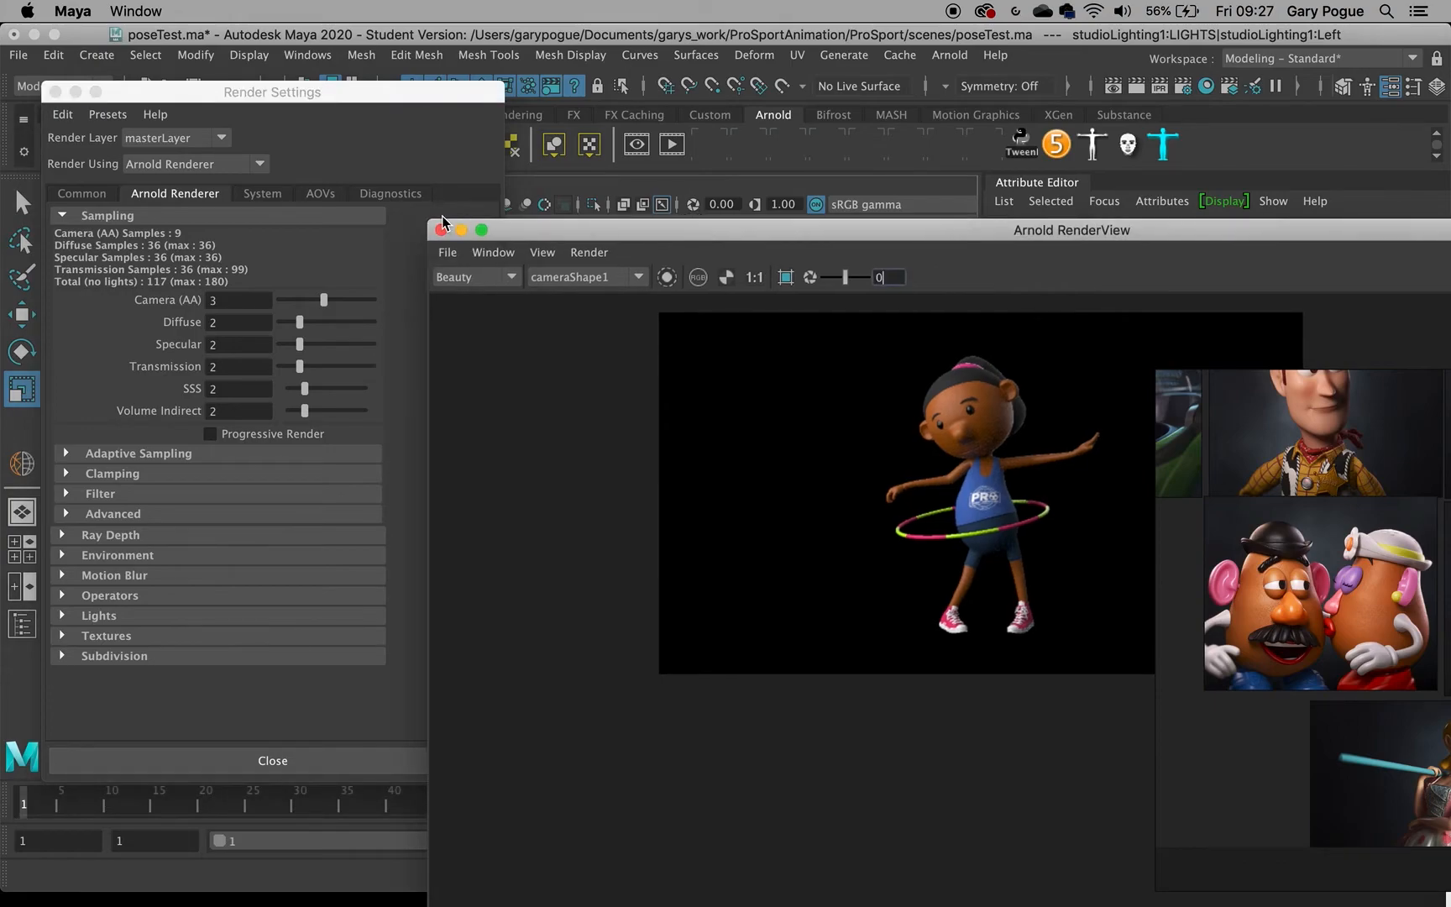
drag(744, 232, 661, 116)
mouse_move(1409, 896)
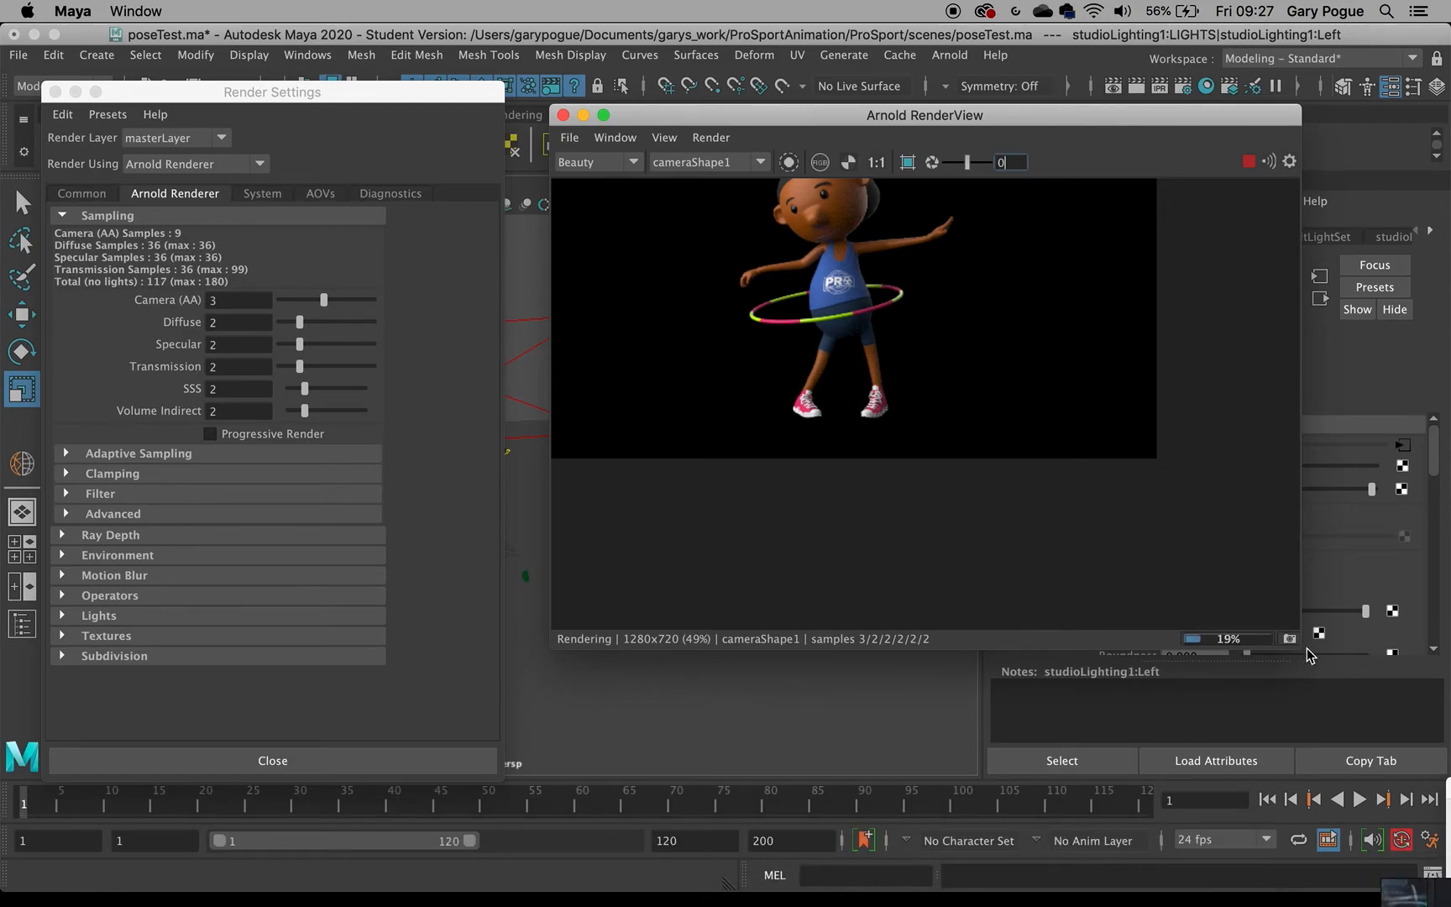
- Check the character's face and upper body in the render, and store a snapshot of the current image
scroll(997, 359, up, 5)
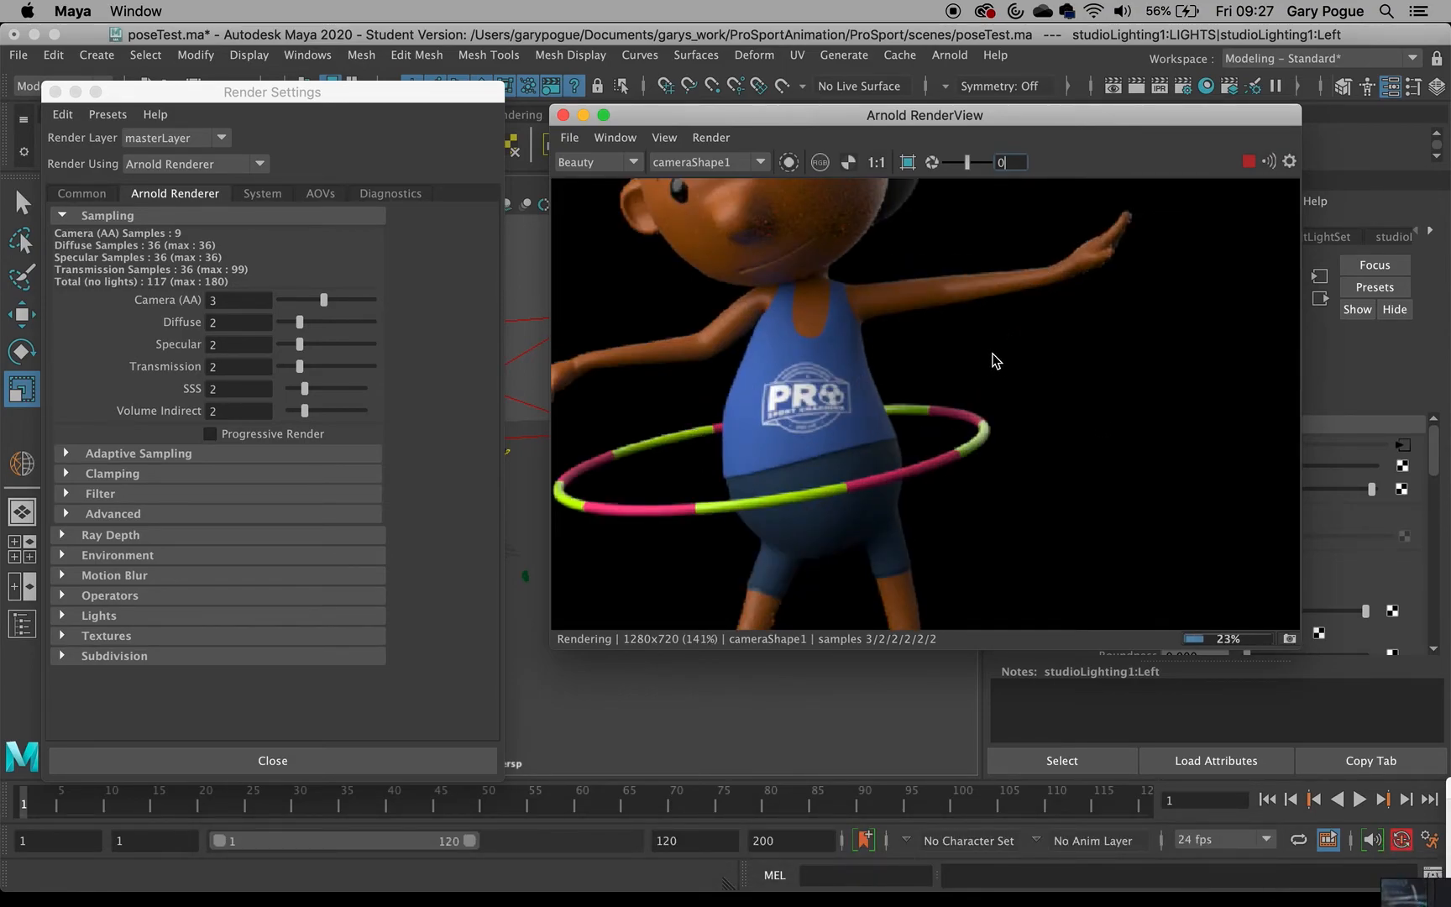
drag(854, 290, 957, 368)
scroll(957, 368, up, 2)
drag(849, 287, 939, 381)
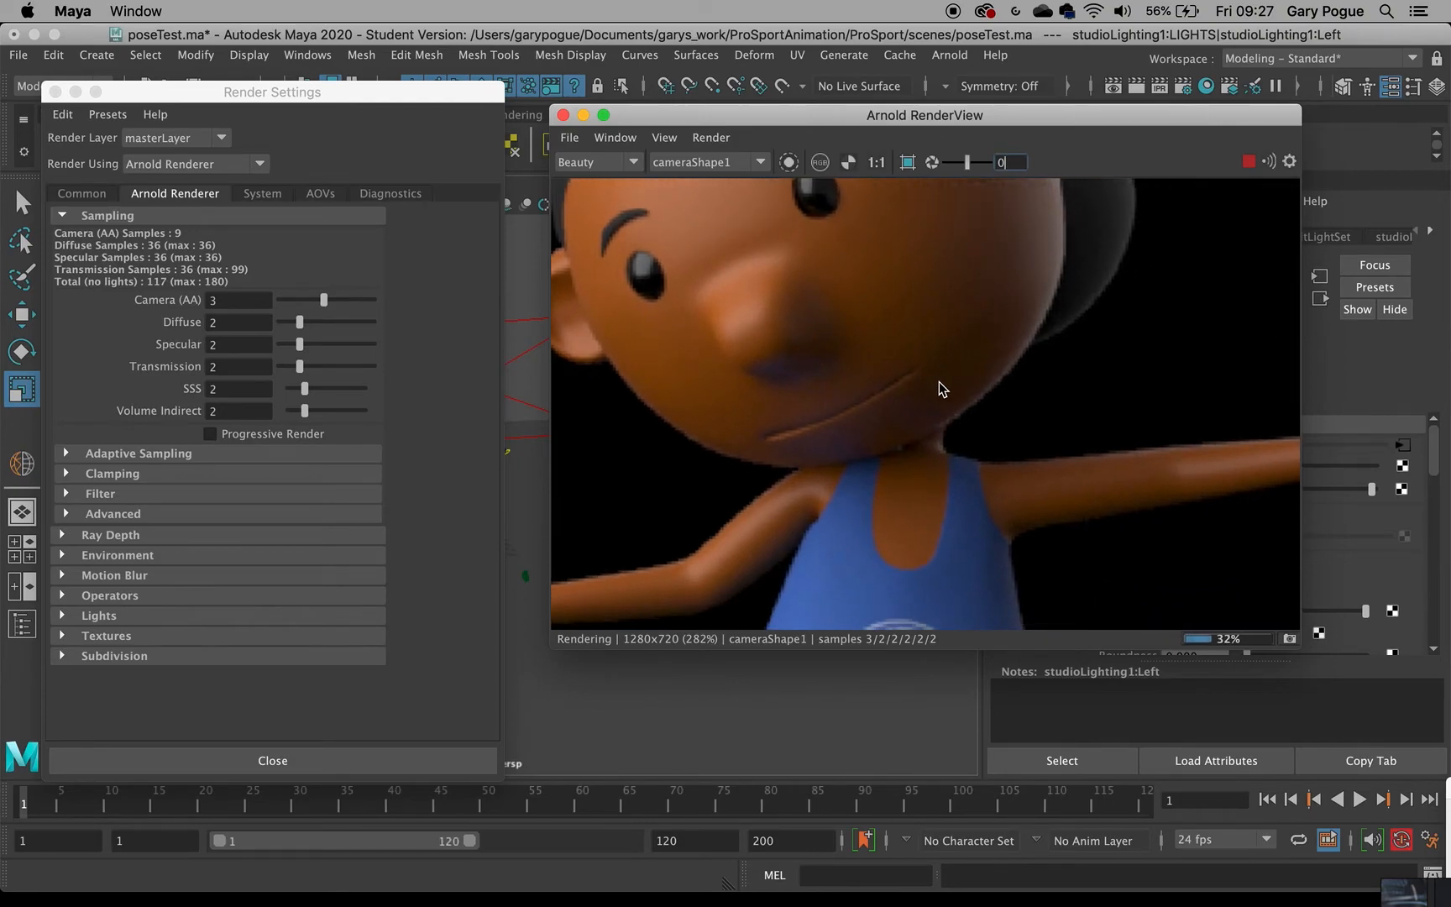
scroll(939, 381, up, 1)
scroll(943, 384, down, 3)
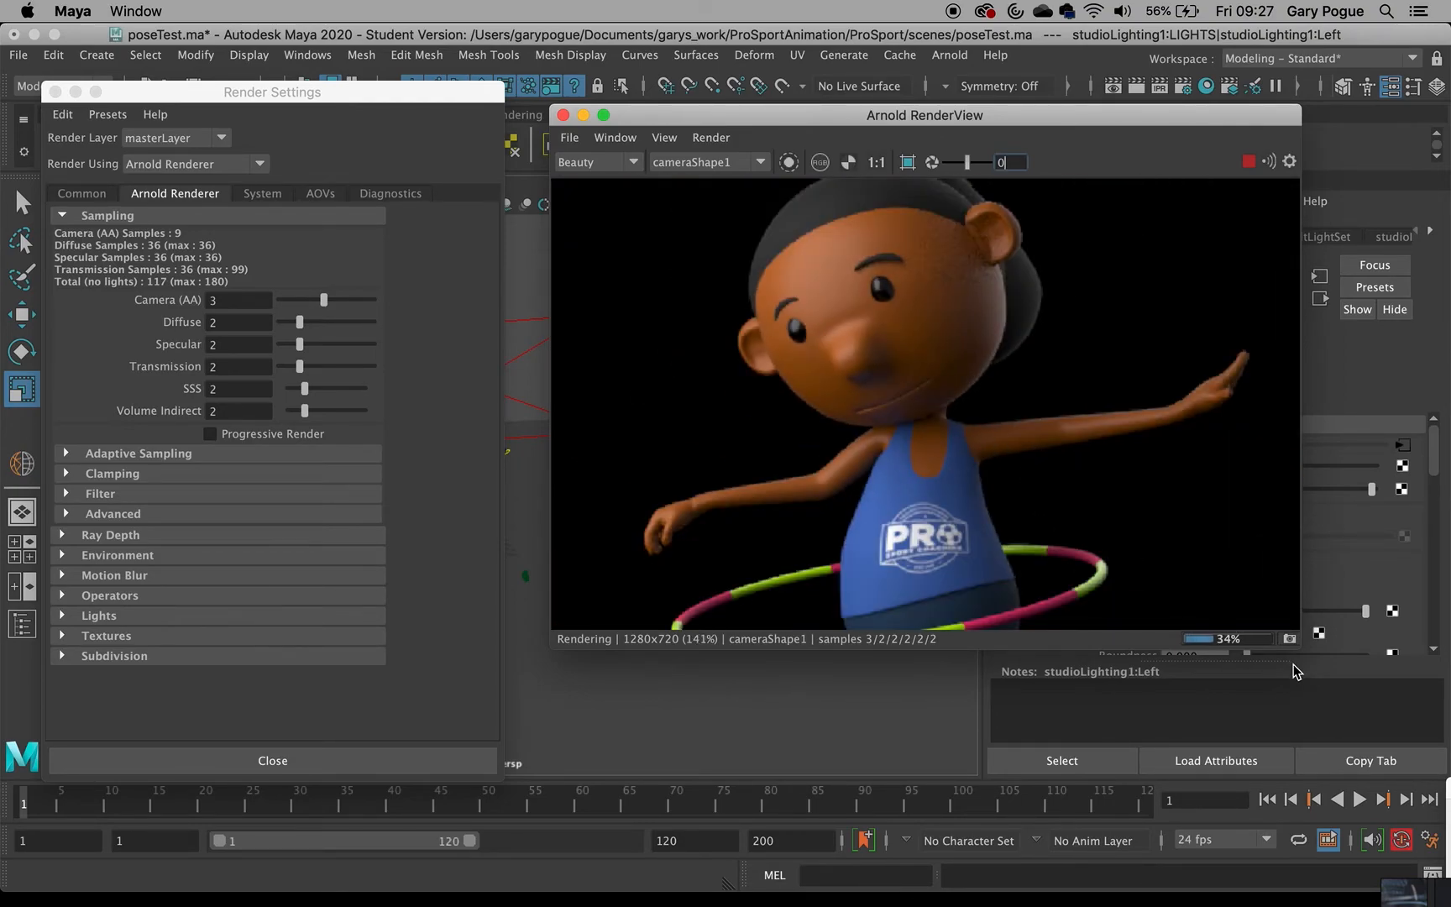
click(1290, 640)
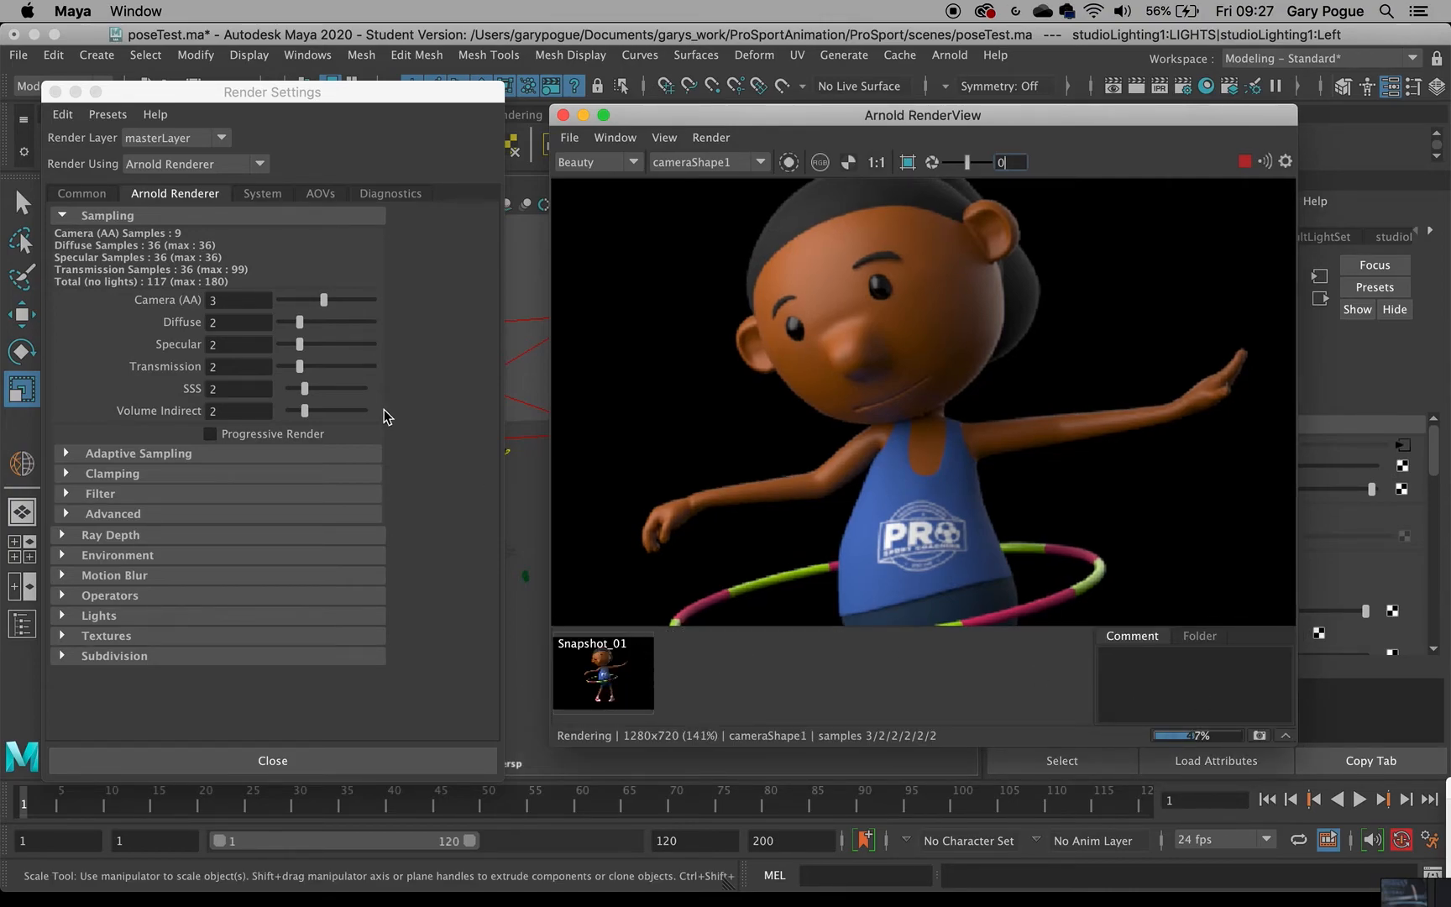
- Set the Camera (AA) samples to 5 and the Diffuse samples to 4
double_click(228, 300)
text(5)
key(Return)
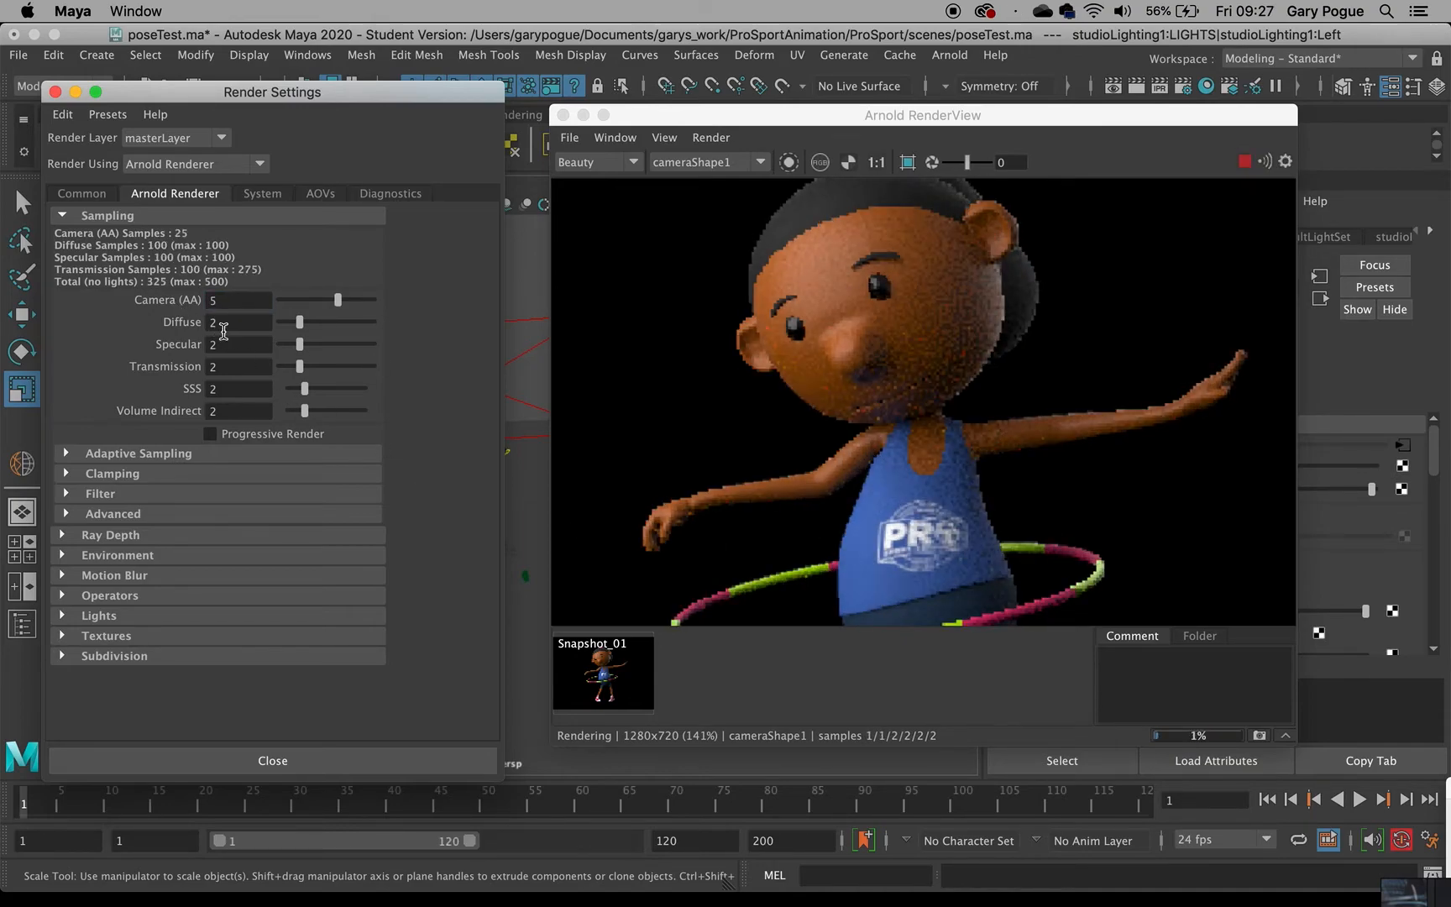
double_click(225, 322)
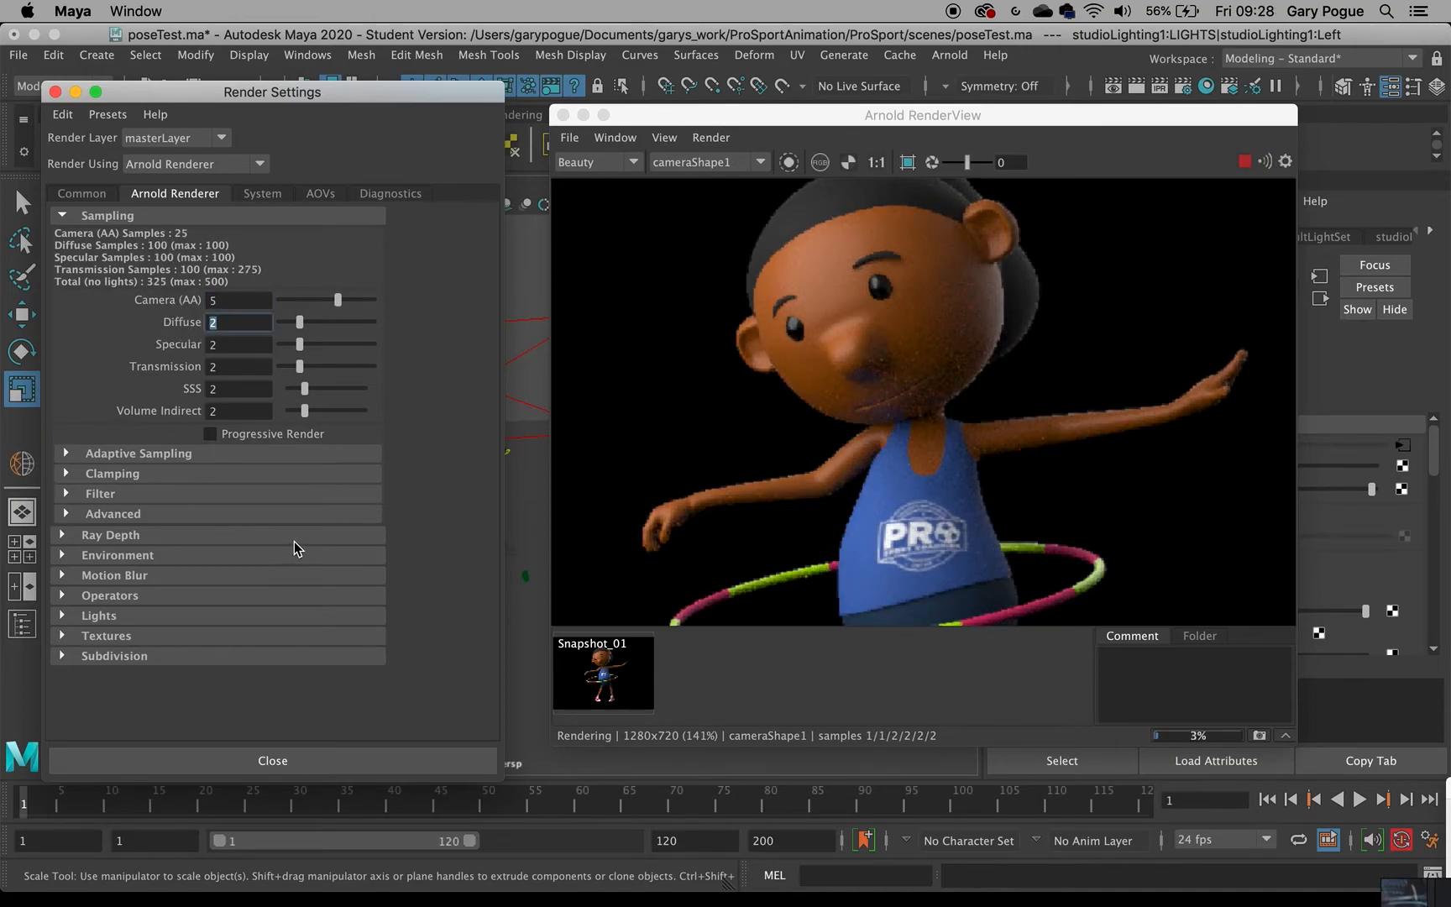
text(4)
key(Return)
- Examine the noise on the face, neck and arm closely in the updating render, and check it briefly against the stored snapshot
scroll(911, 440, up, 10)
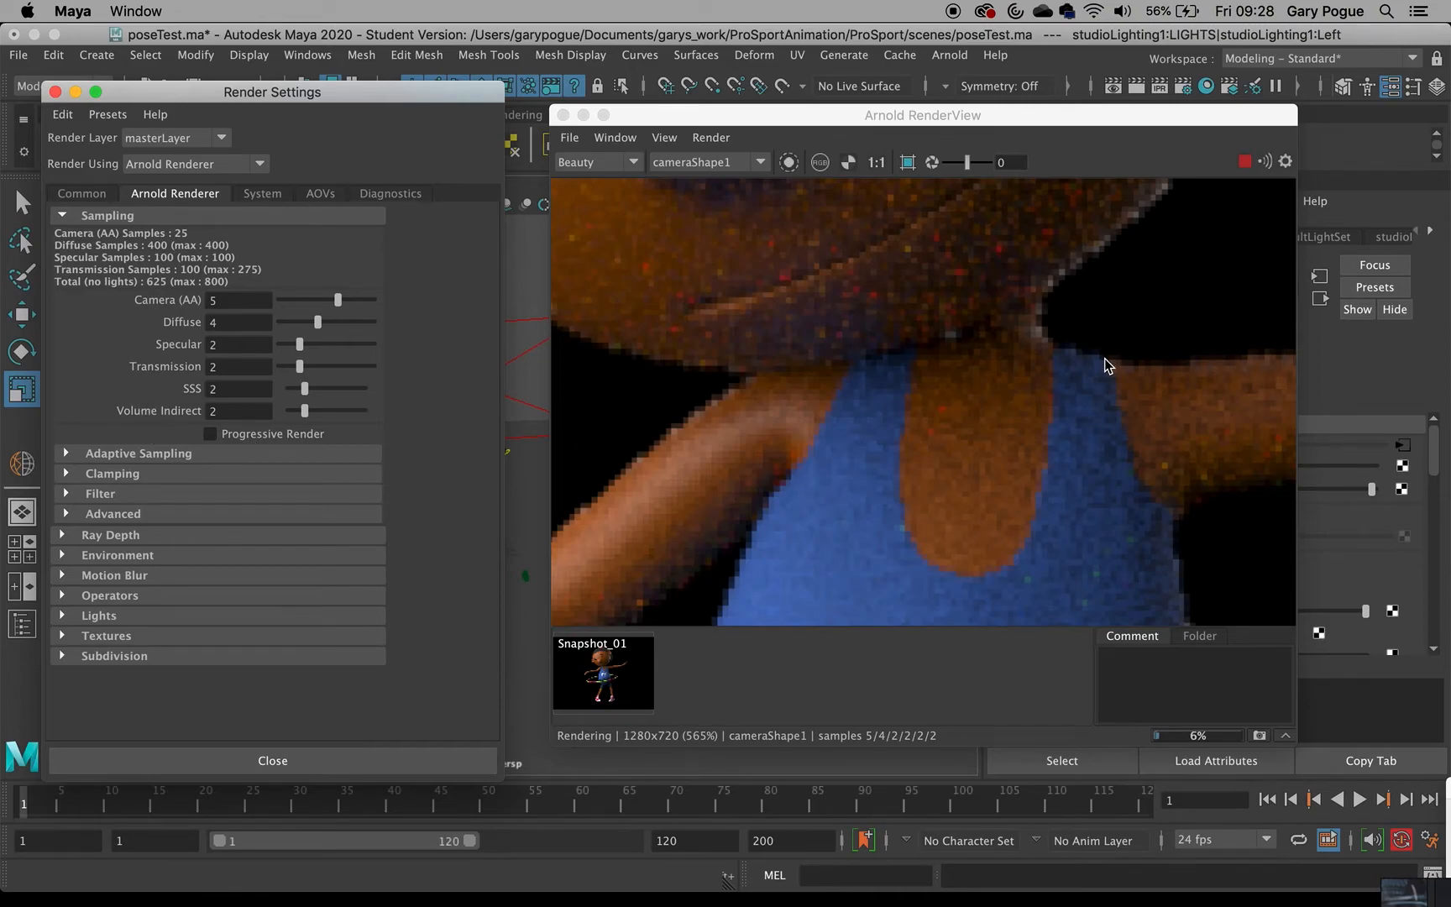
middle_drag(1036, 314, 959, 479)
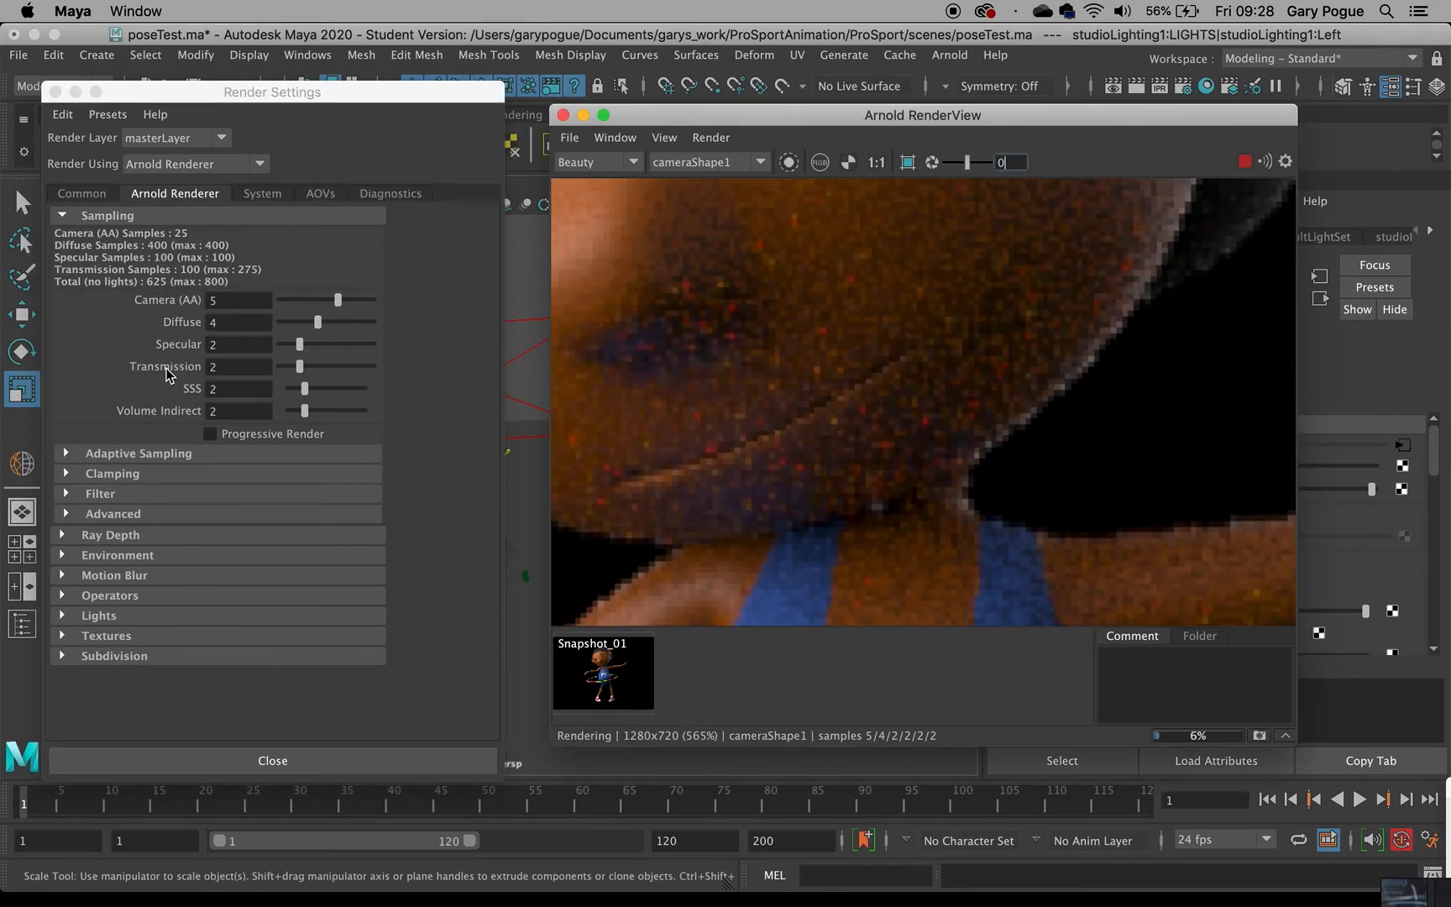
scroll(1028, 408, down, 3)
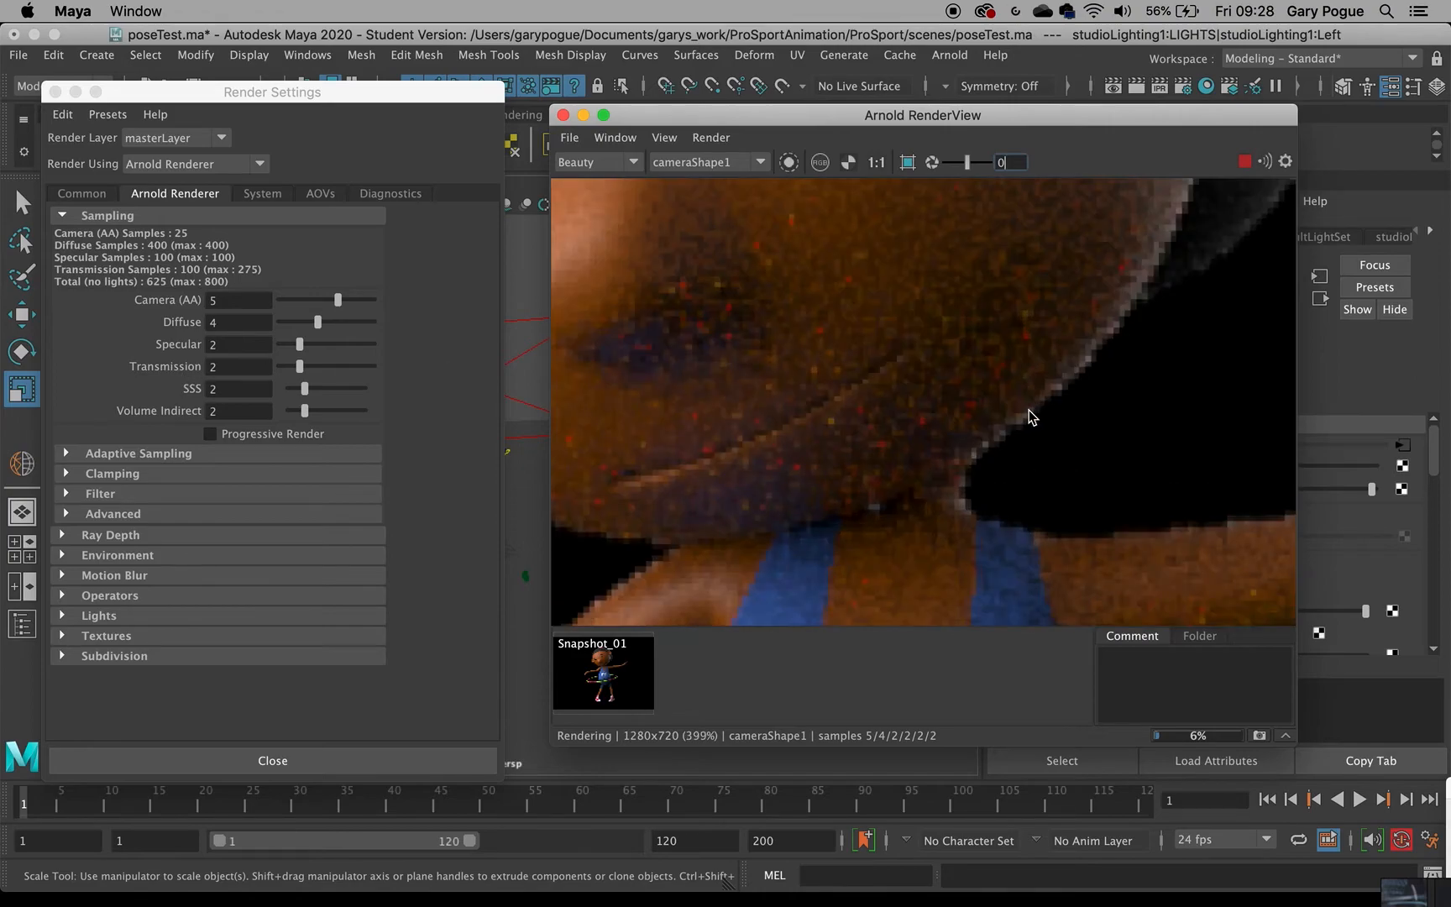
scroll(960, 271, up, 3)
scroll(854, 477, down, 1)
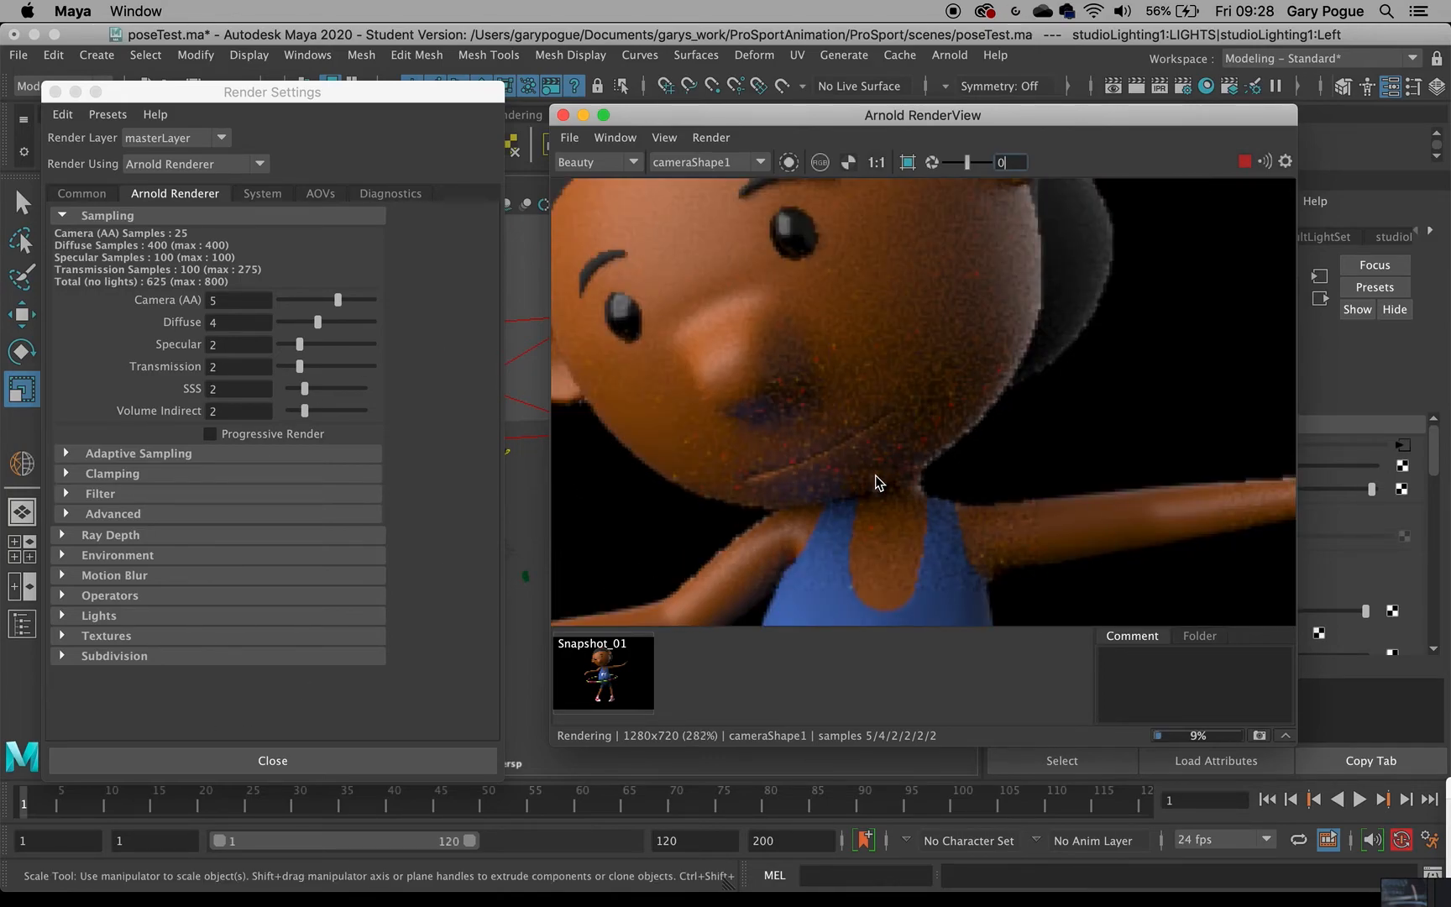
scroll(875, 481, up, 1)
middle_drag(882, 476, 799, 378)
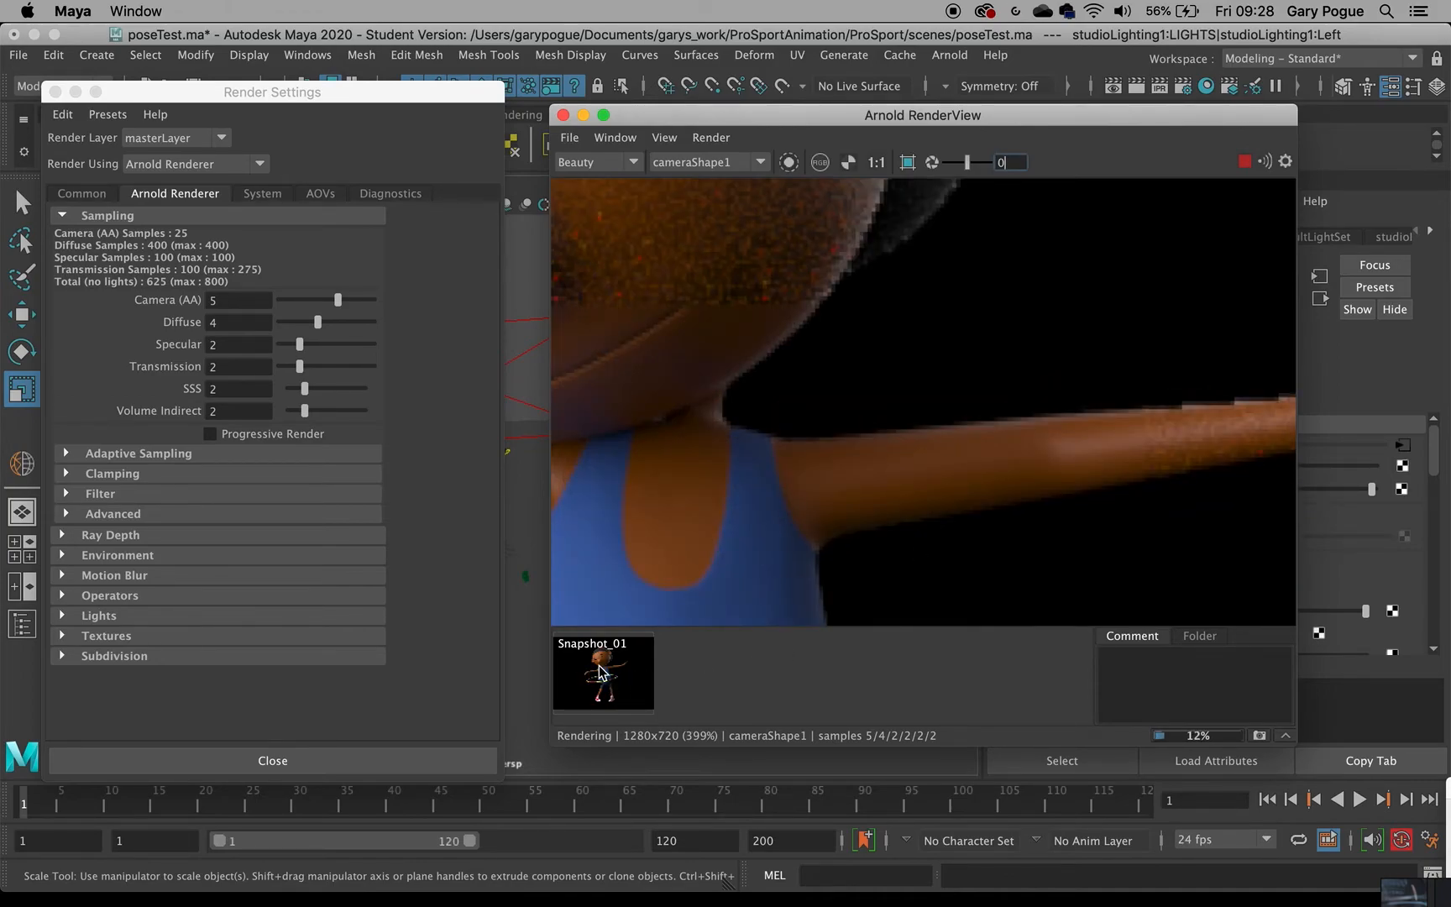
click(597, 671)
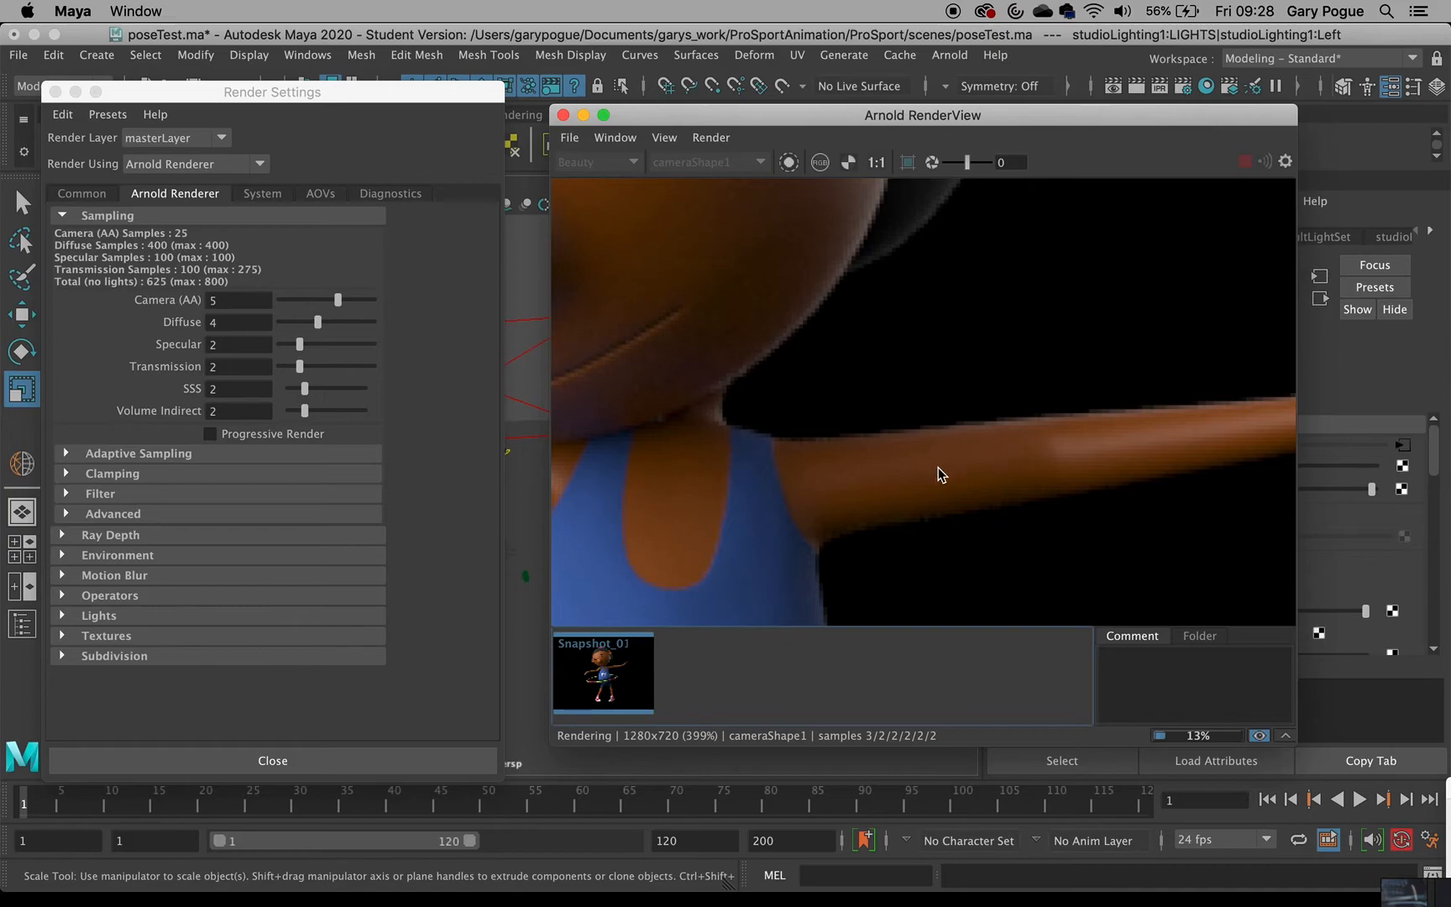
click(1259, 736)
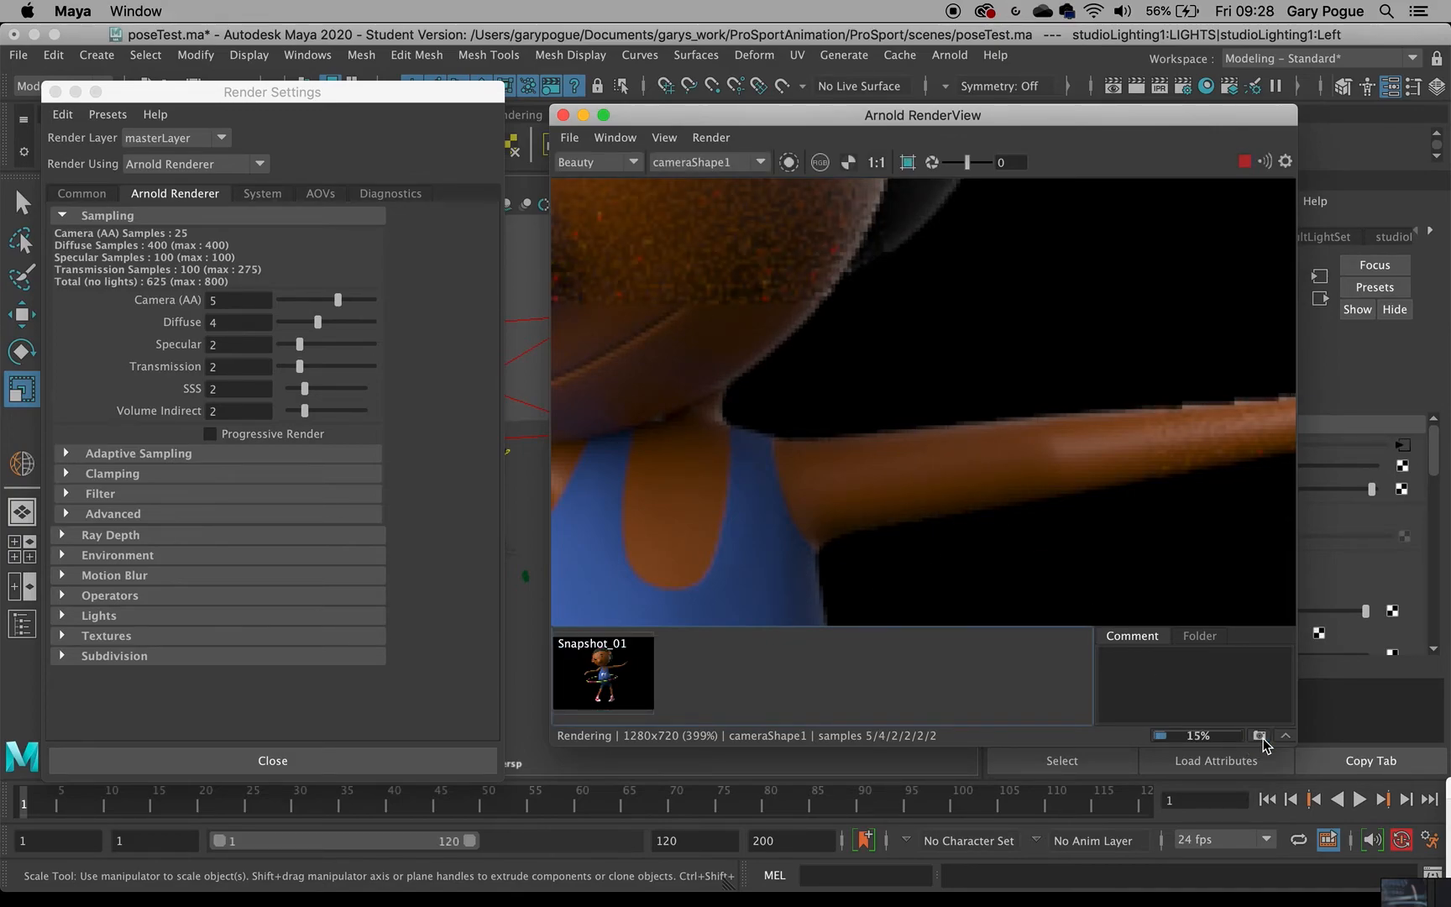
- Store a second snapshot of the render in progress and compare it repeatedly with the first one
click(1259, 736)
click(600, 676)
click(697, 680)
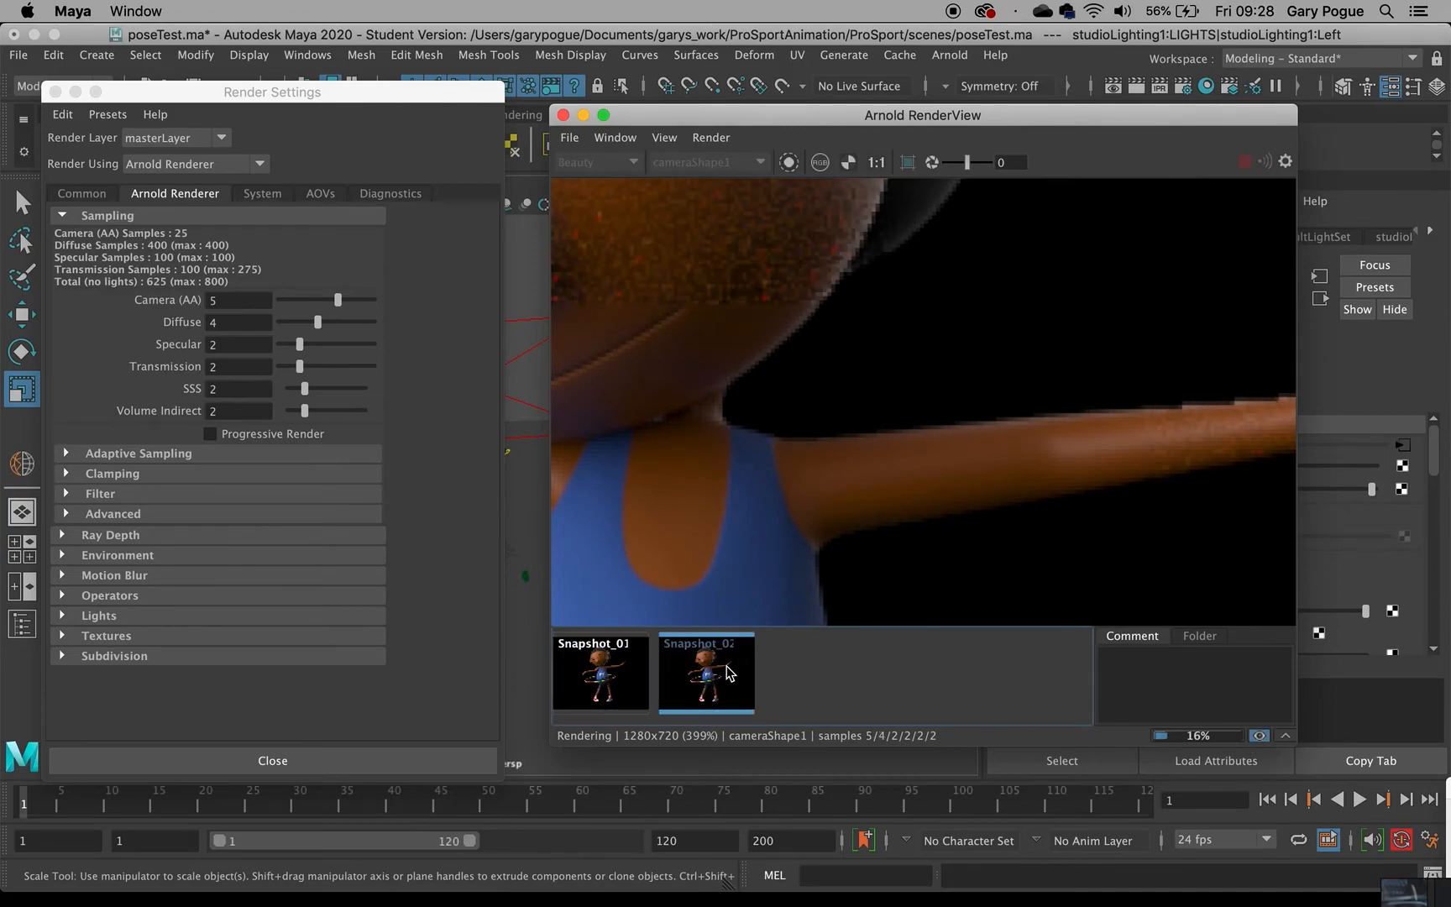
click(630, 674)
click(707, 671)
click(629, 672)
click(703, 674)
click(608, 680)
click(708, 678)
click(607, 680)
click(691, 682)
click(613, 678)
click(697, 678)
- Delete the second snapshot and return to the live render
right_click(684, 681)
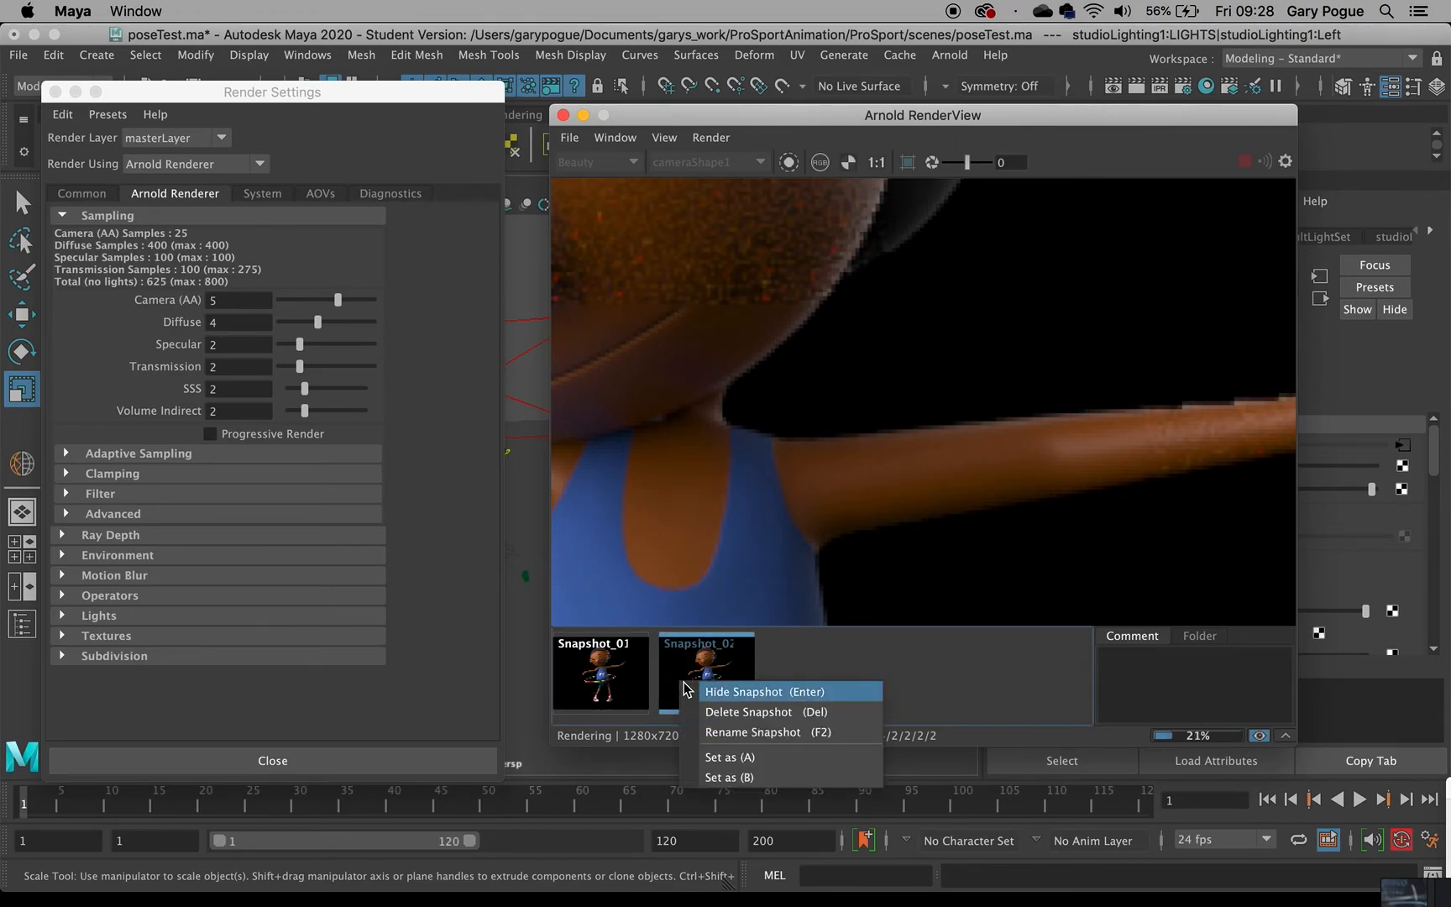
click(785, 712)
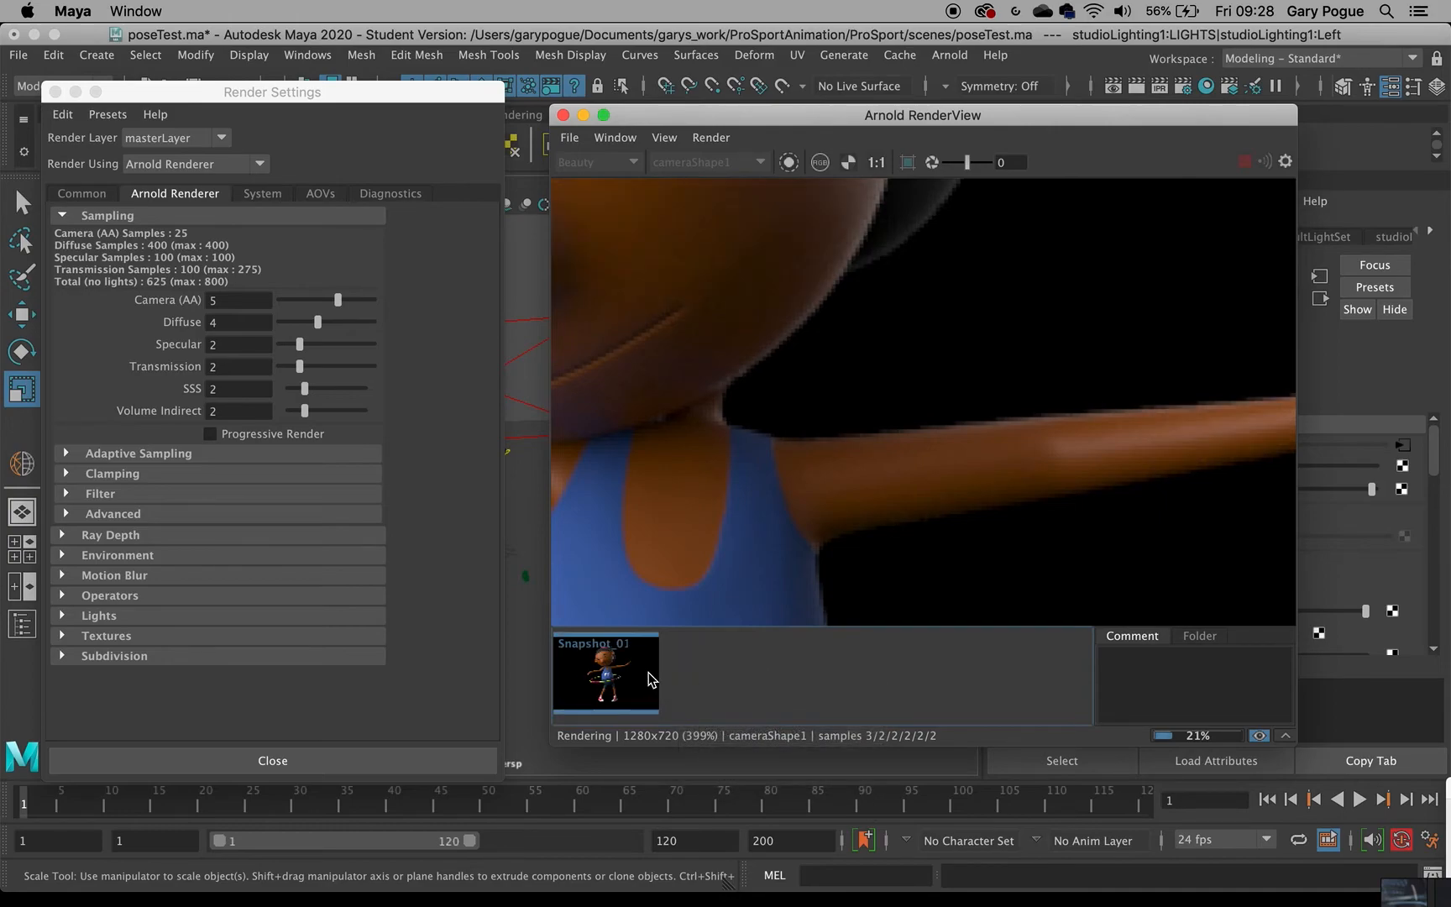
click(1260, 738)
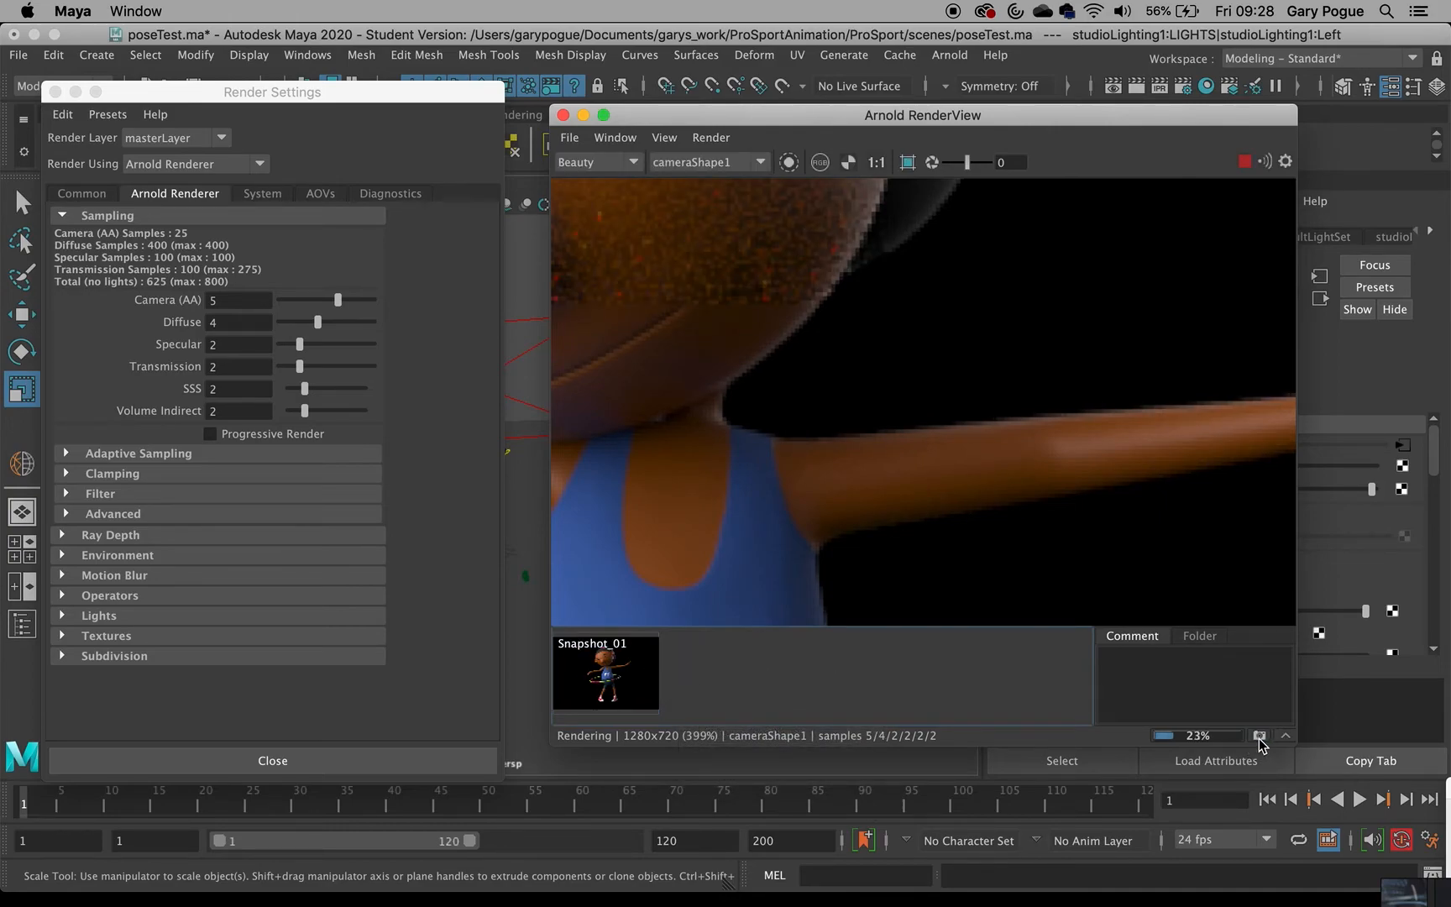
- Examine the mouth, chin and neck closely in the live render
scroll(692, 370, down, 3)
middle_drag(691, 369, 873, 441)
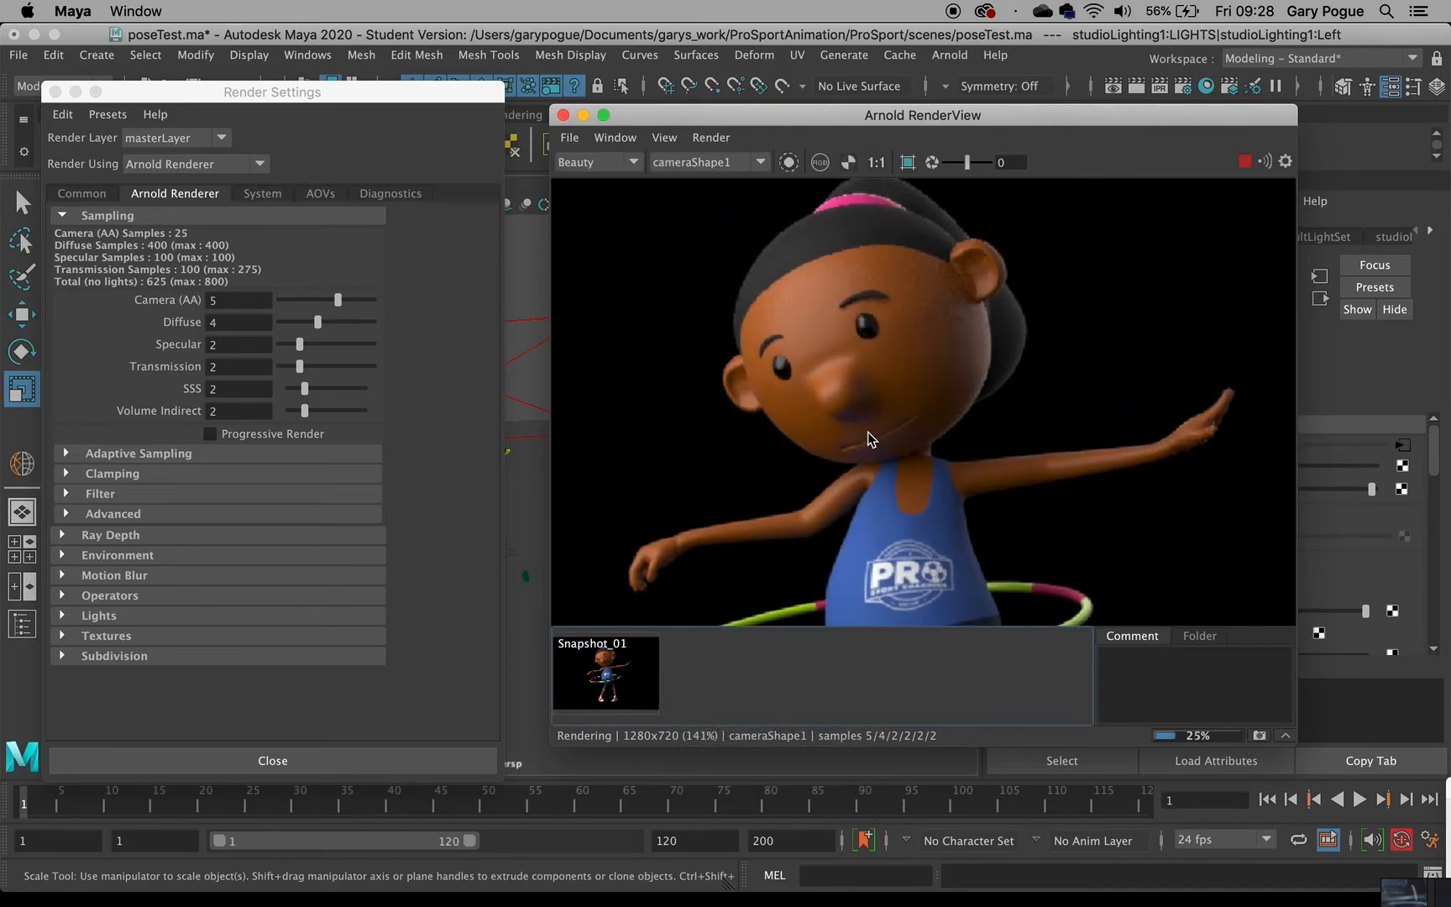
scroll(867, 432, up, 4)
scroll(868, 432, down, 2)
middle_drag(897, 326, 1000, 321)
scroll(841, 344, up, 2)
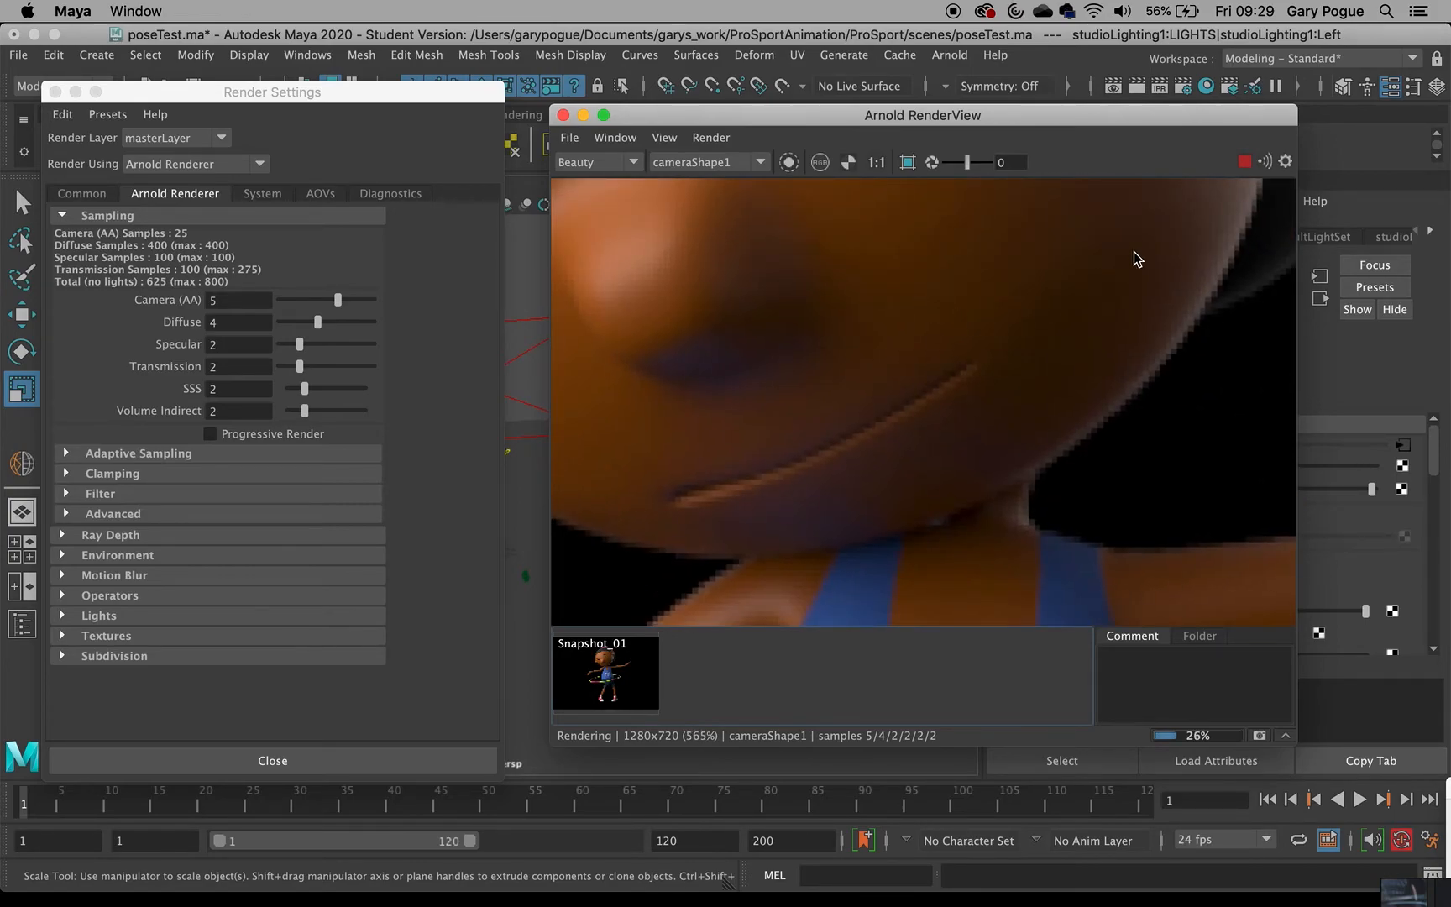
scroll(1049, 419, down, 1)
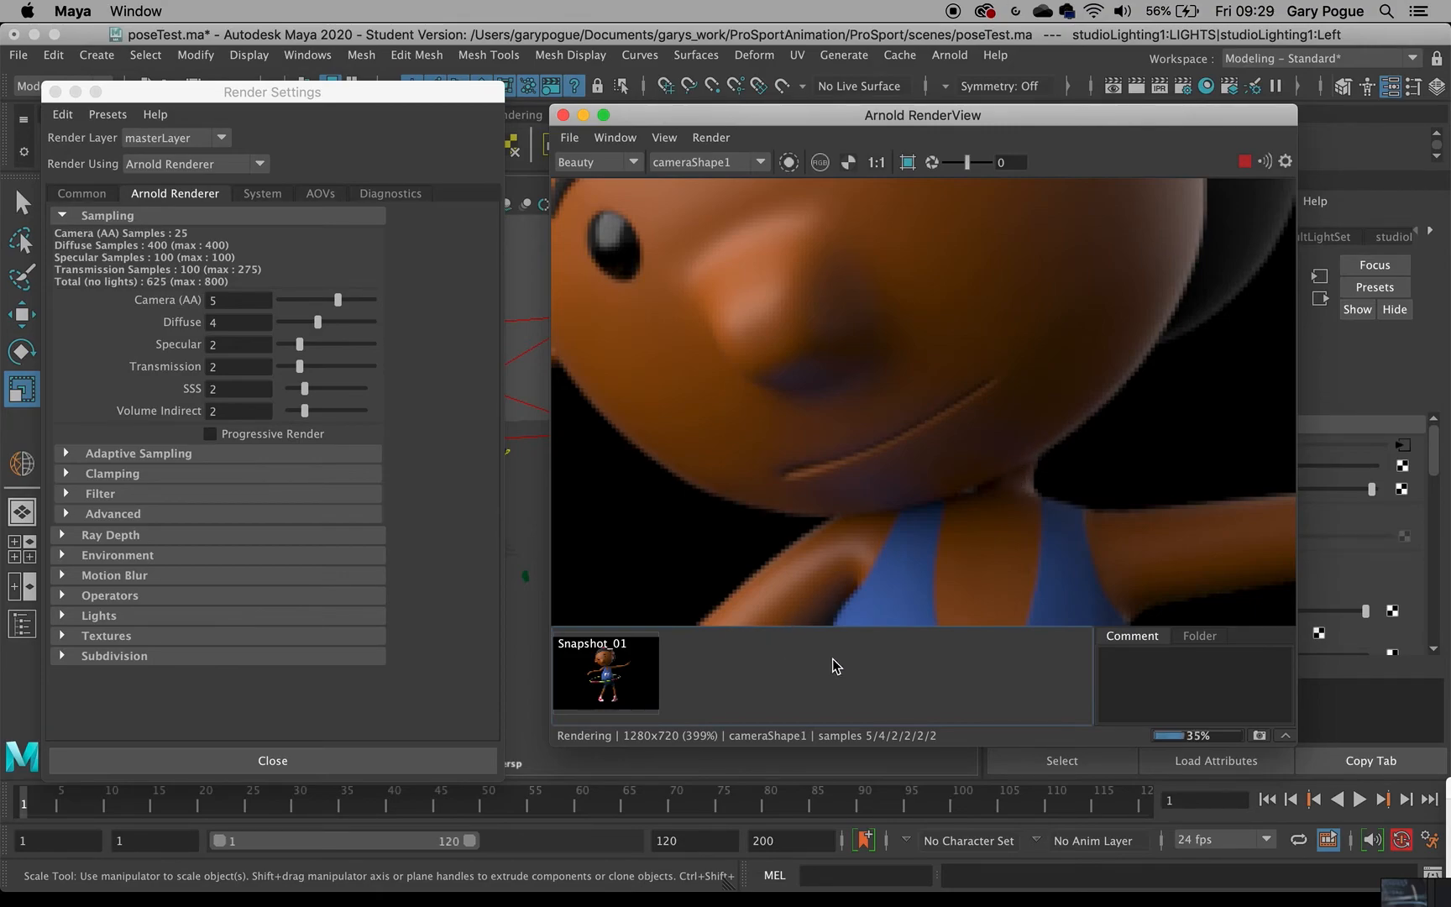
- Store a new snapshot of the higher-sample render and compare the face and neck repeatedly with Snapshot_01
click(1259, 736)
click(647, 679)
click(707, 686)
click(615, 688)
click(713, 686)
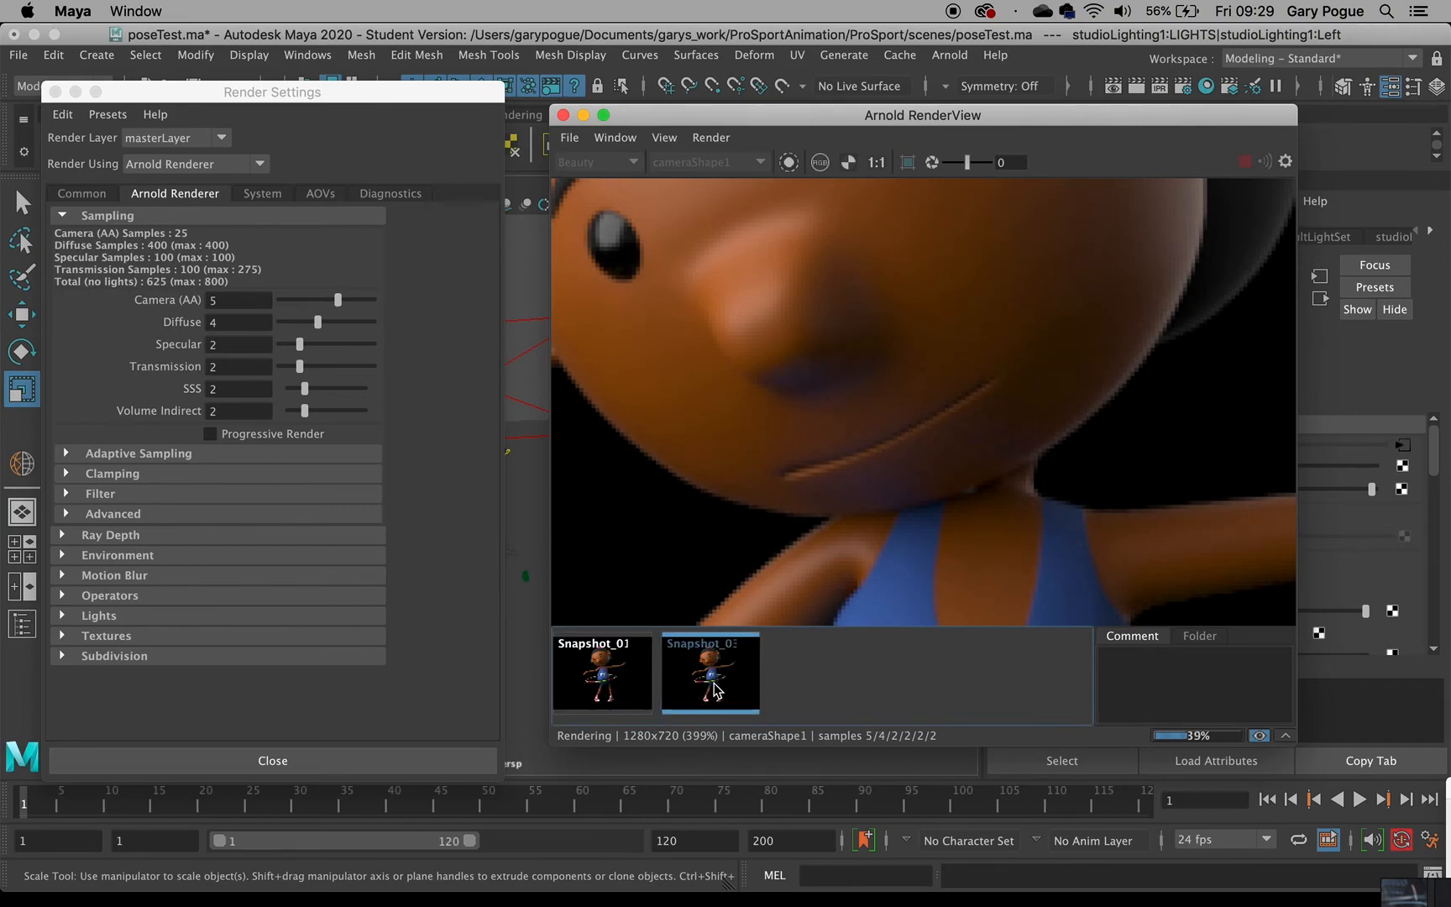
click(593, 685)
click(713, 686)
click(592, 685)
click(711, 687)
click(593, 685)
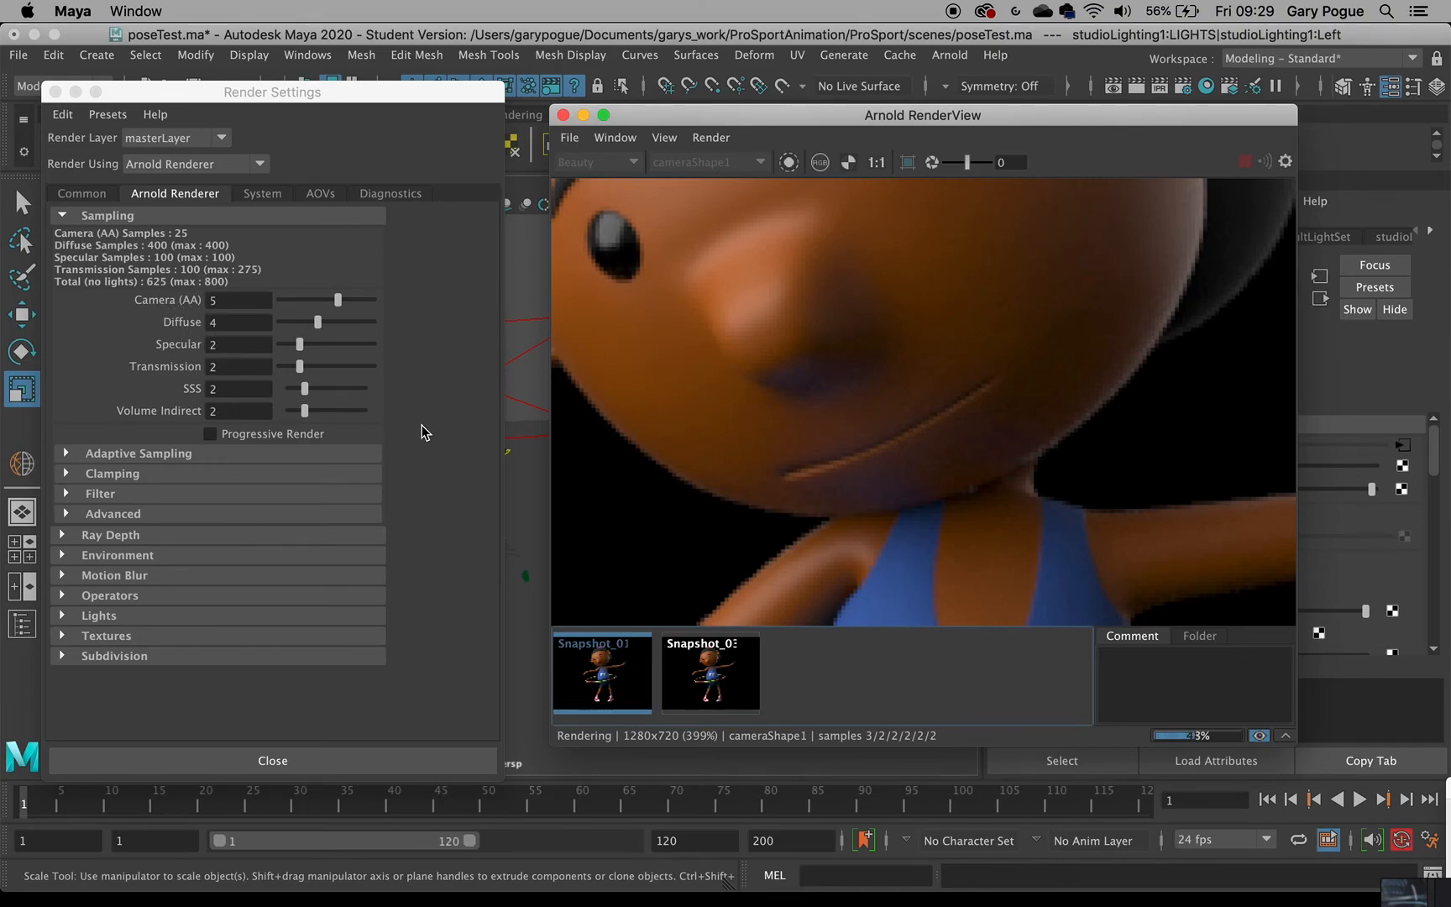
click(734, 678)
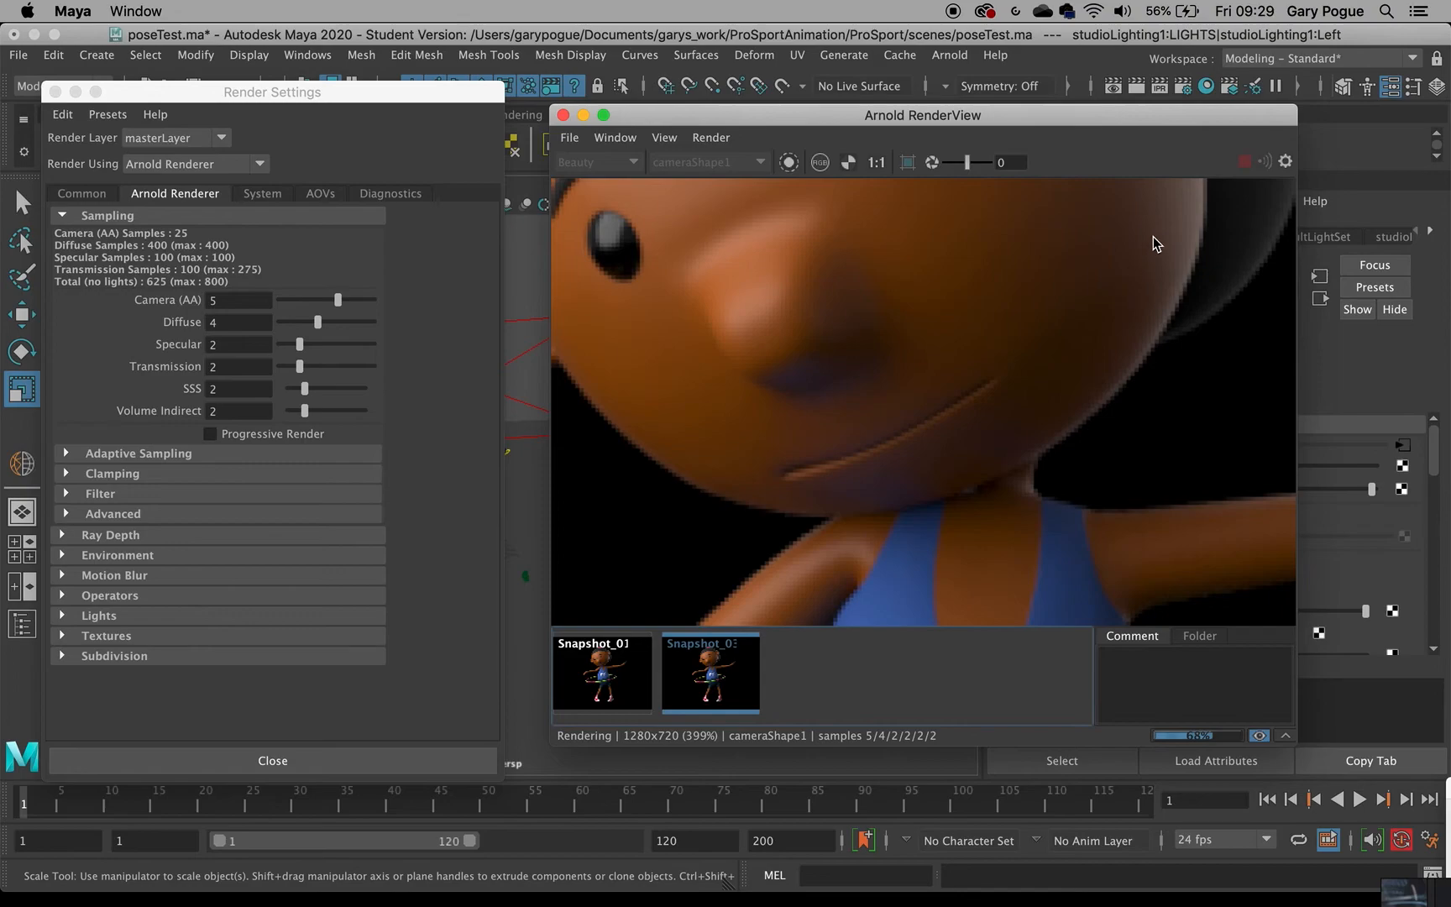
- Examine the new snapshot from the face and torso out to the whole character
scroll(985, 495, down, 3)
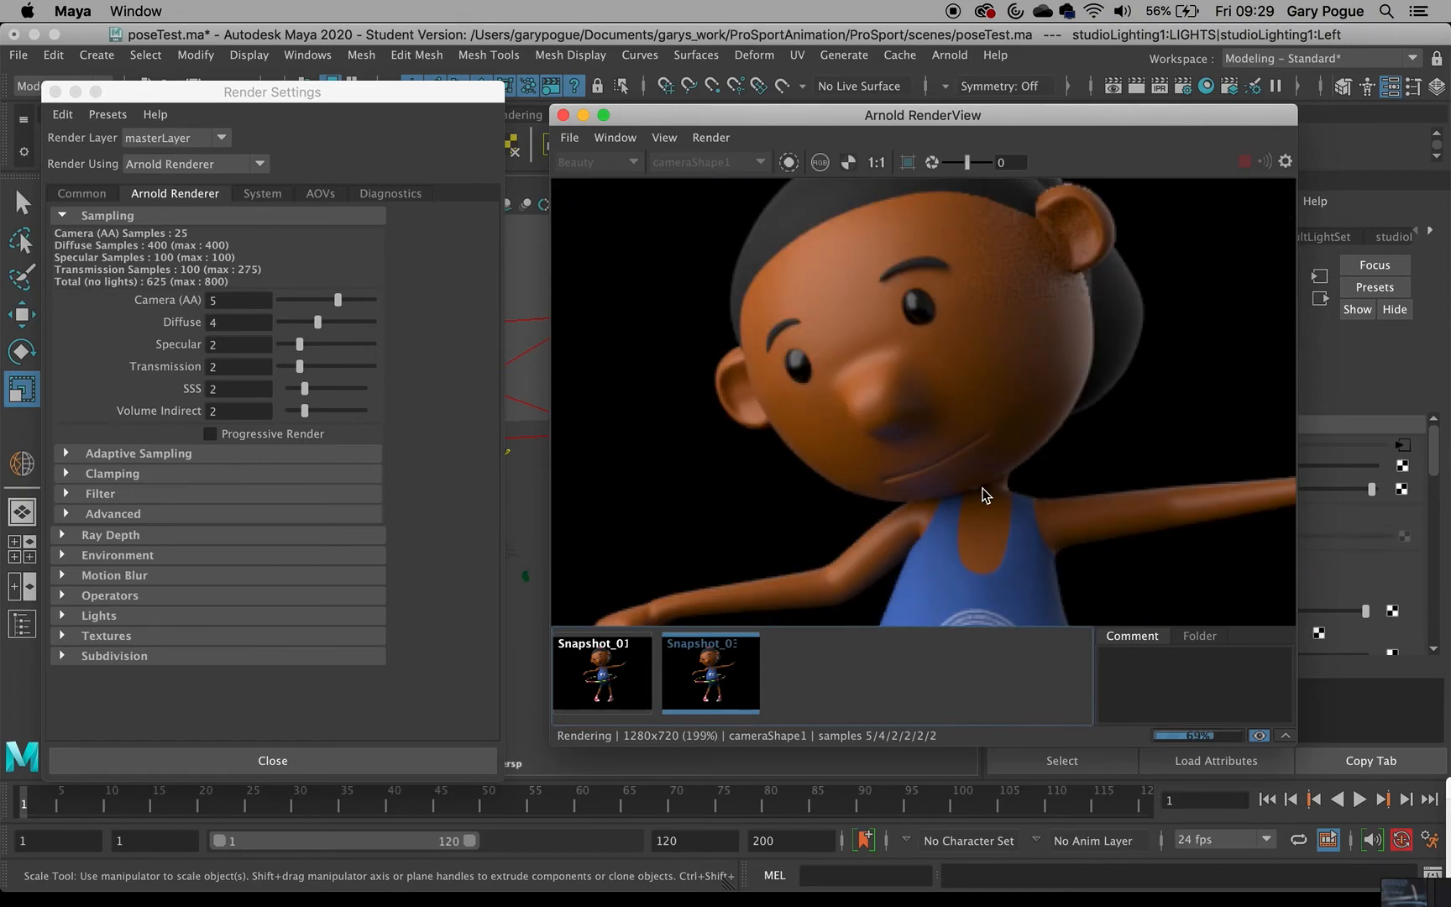
scroll(984, 495, down, 2)
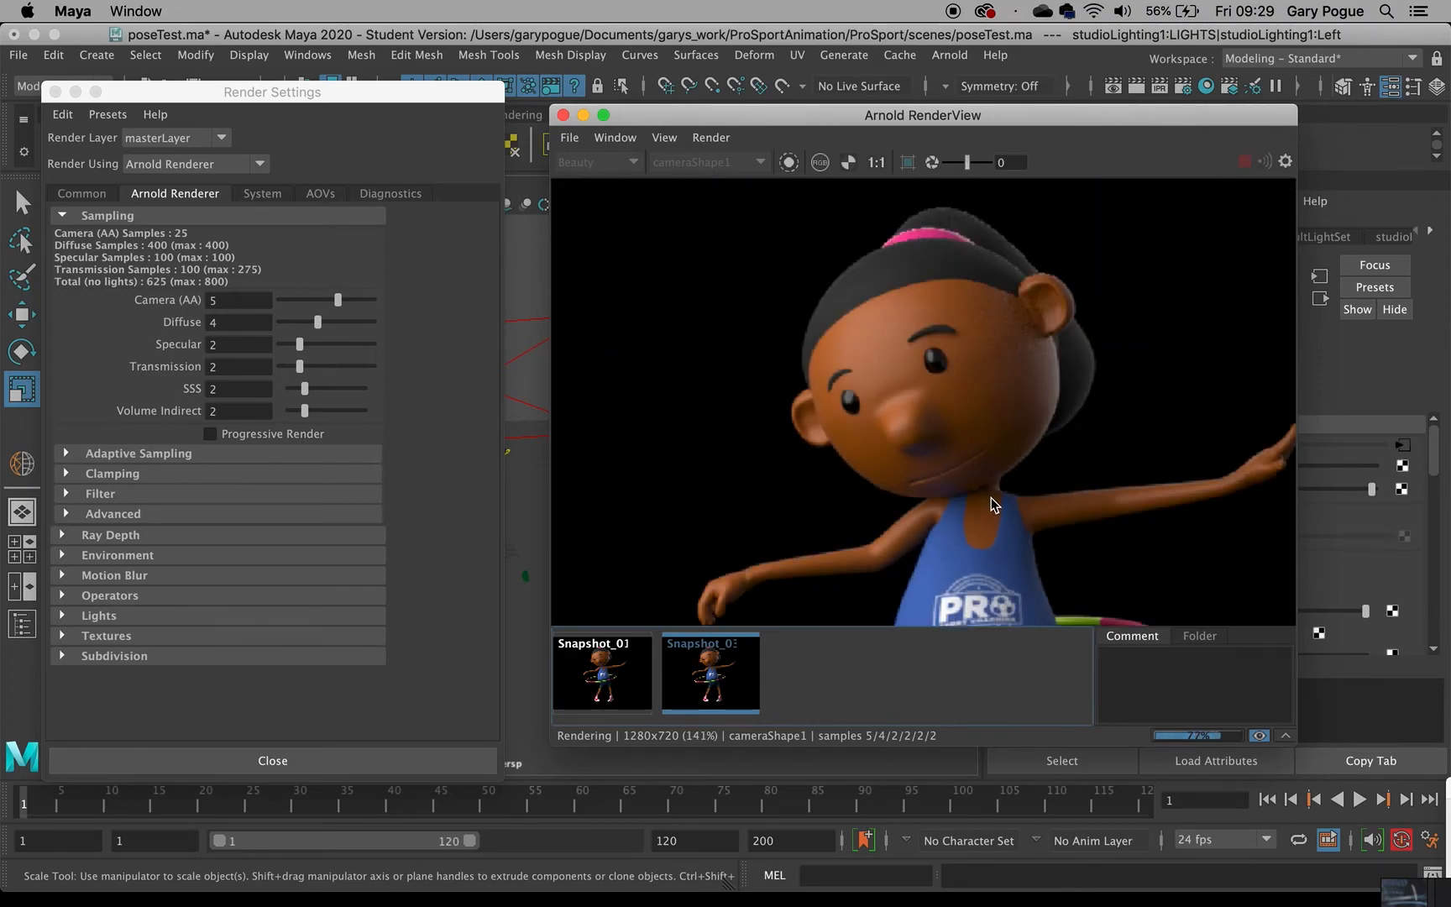
scroll(991, 497, up, 2)
drag(1000, 344, 932, 317)
scroll(930, 456, down, 5)
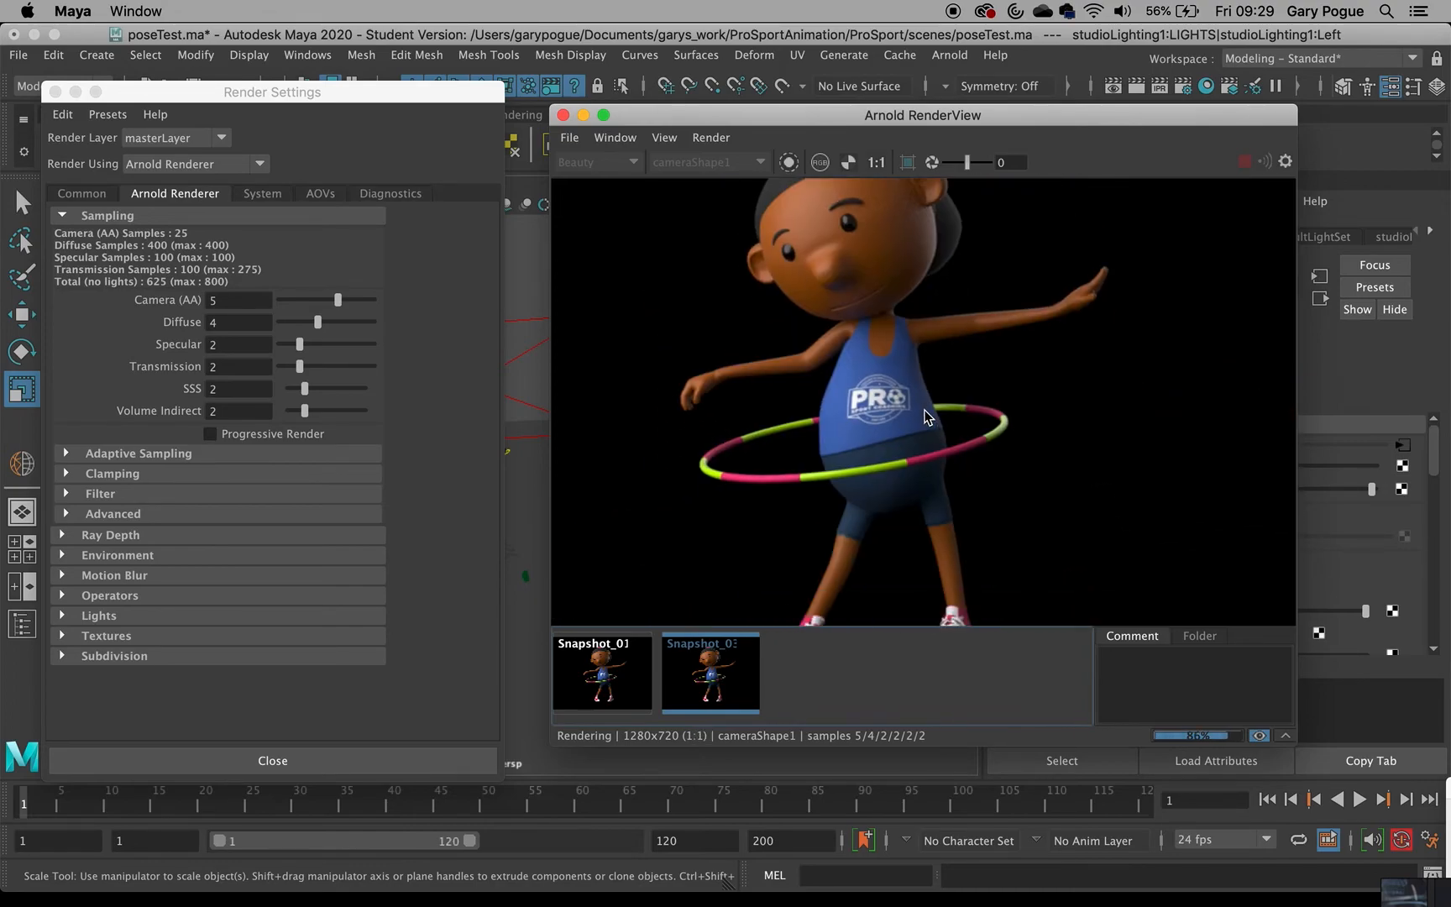
drag(926, 418, 936, 427)
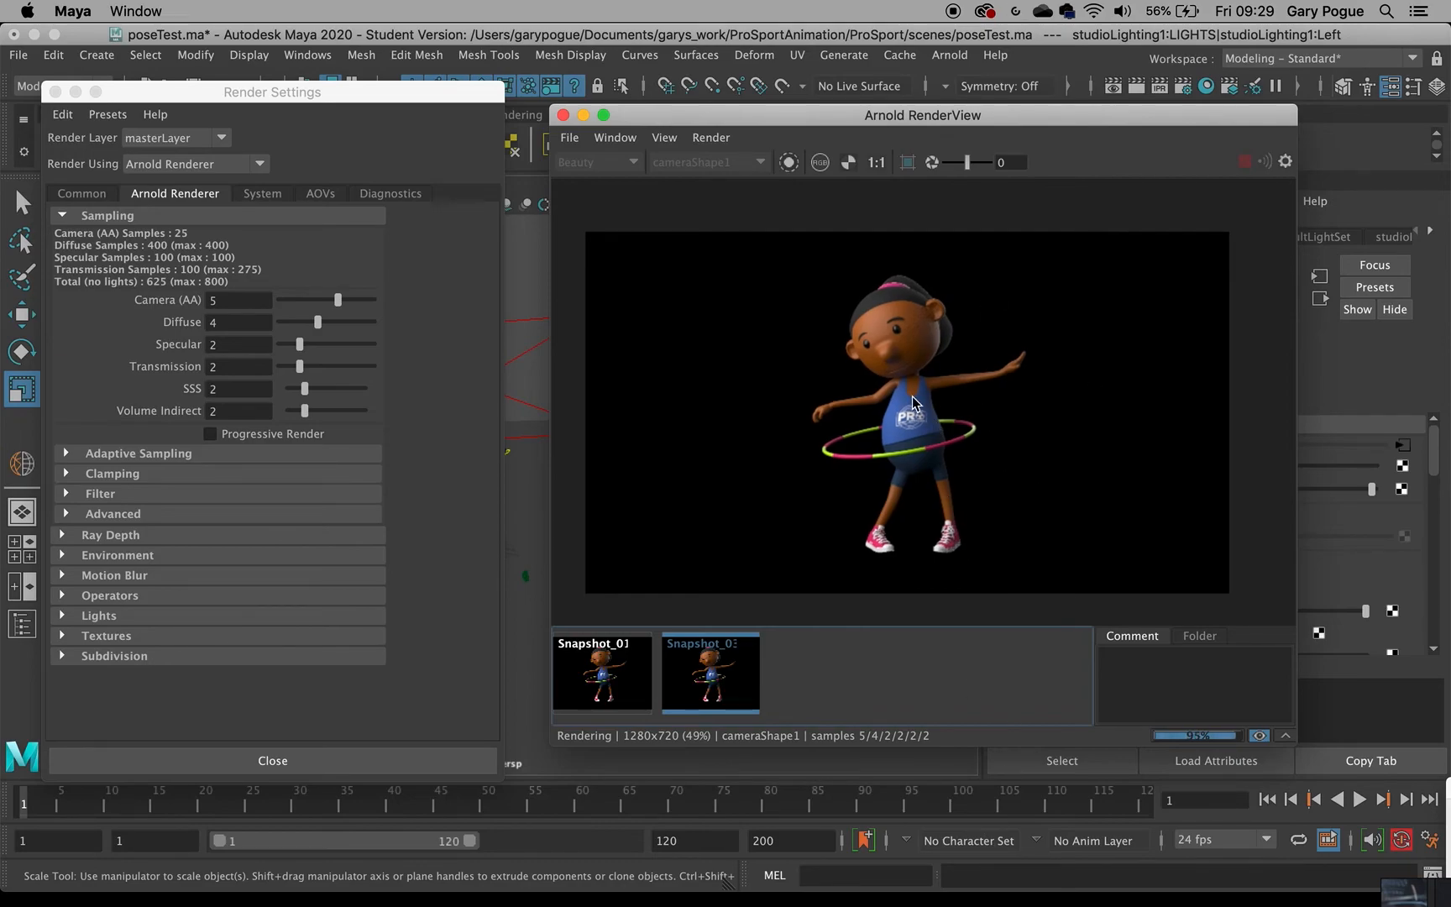
scroll(911, 409, up, 3)
scroll(911, 408, down, 1)
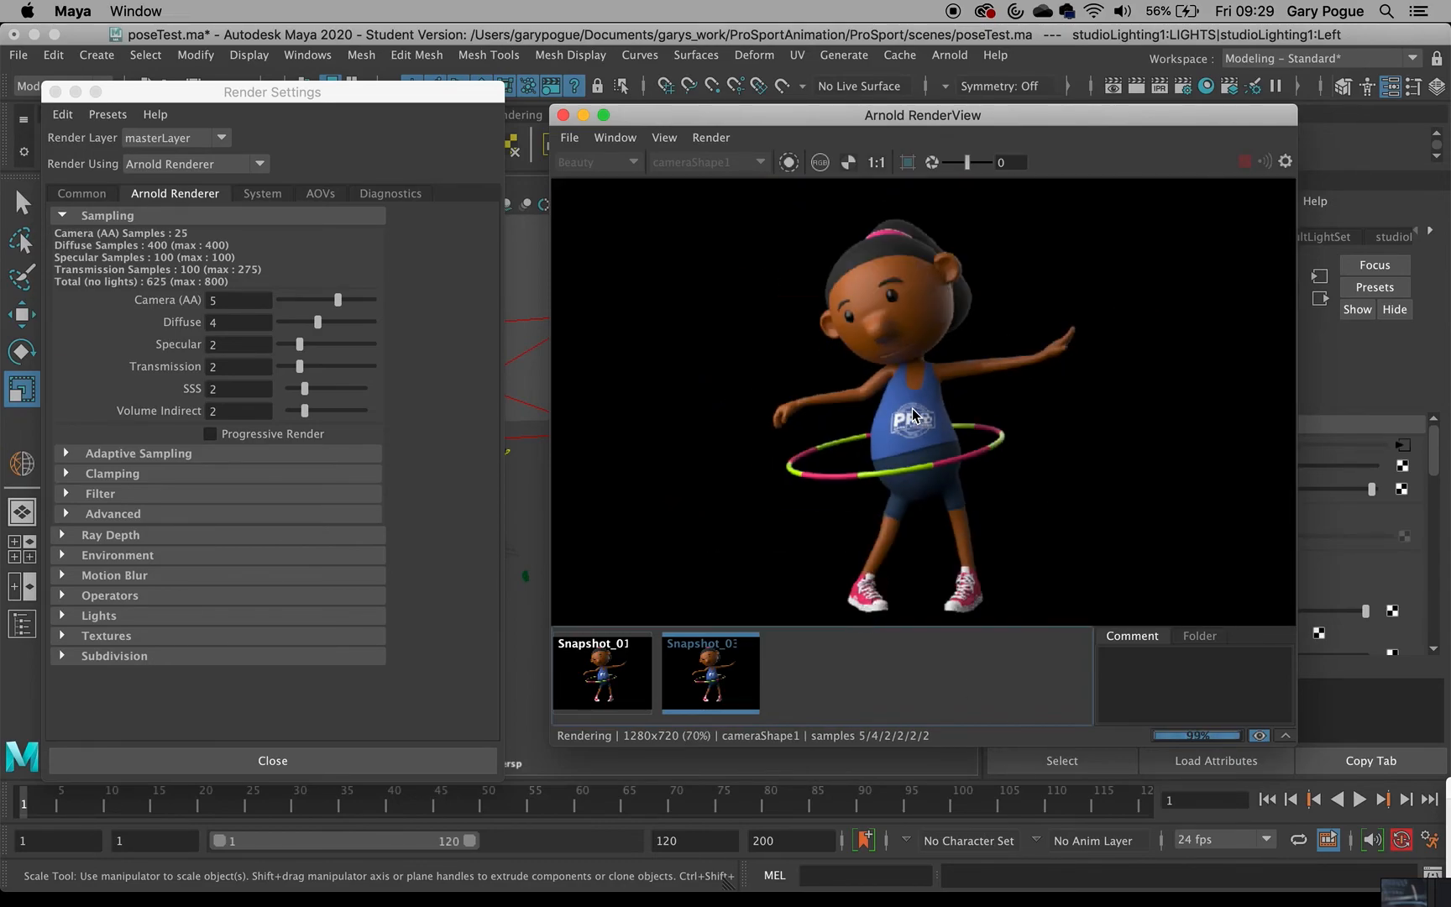
scroll(911, 409, down, 2)
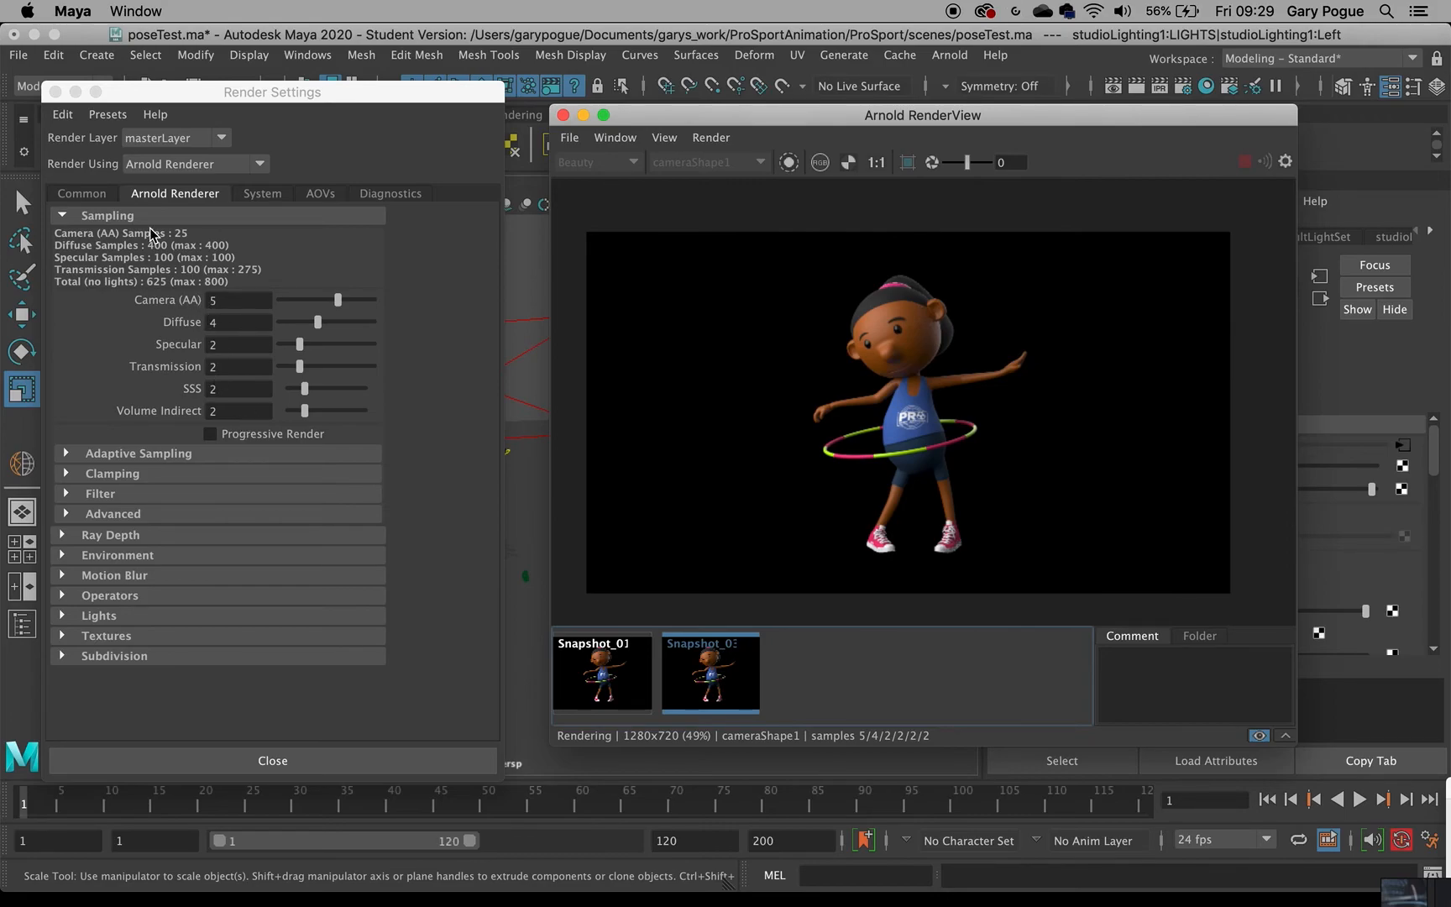
- Look over the image size presets, including HD_1080, in the common render settings, and return to the live render
click(70, 194)
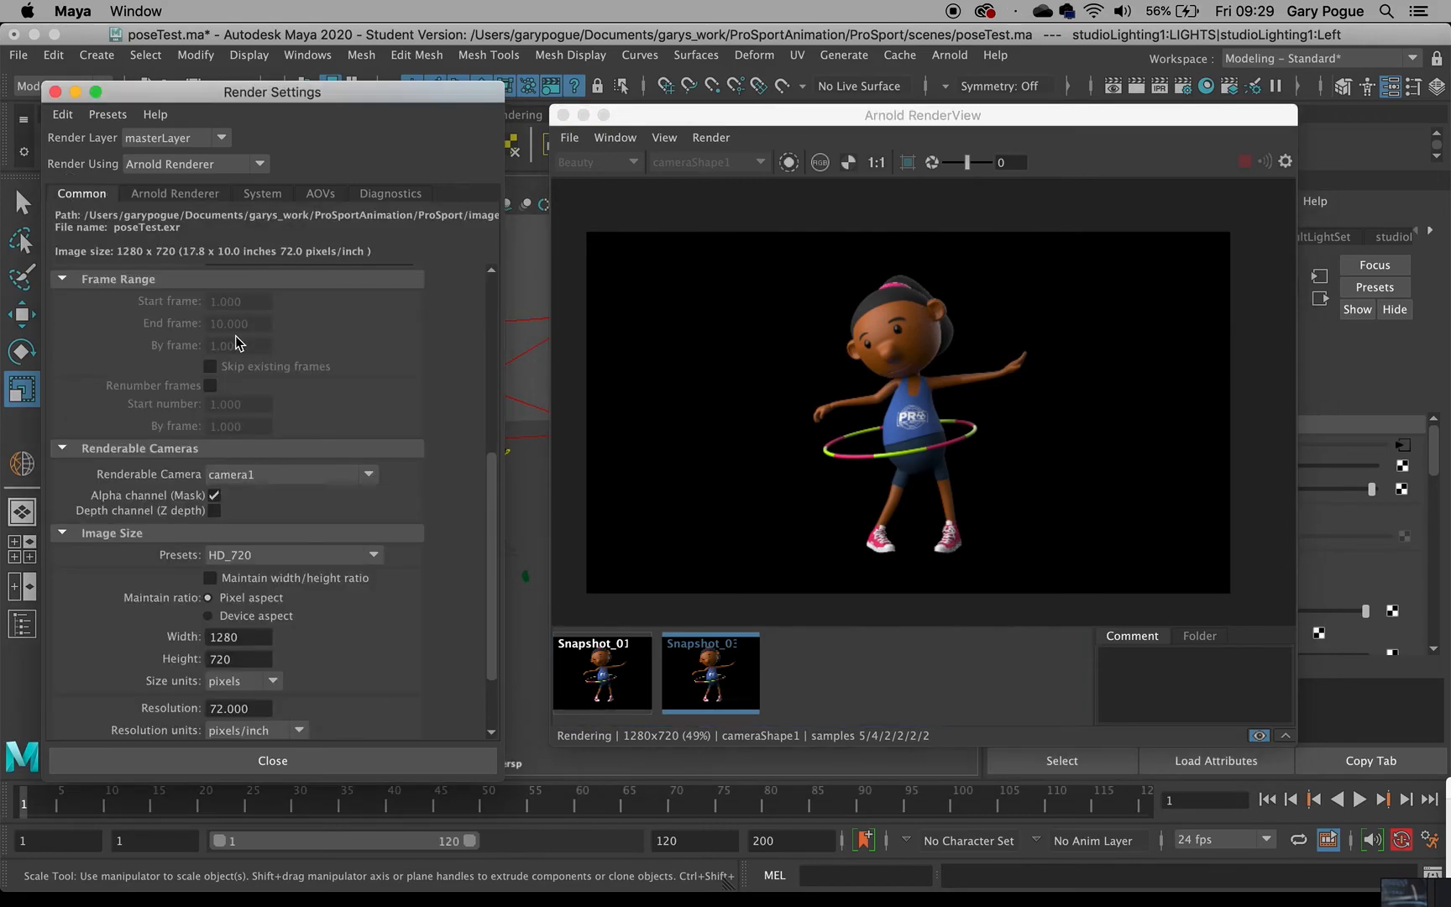
click(364, 557)
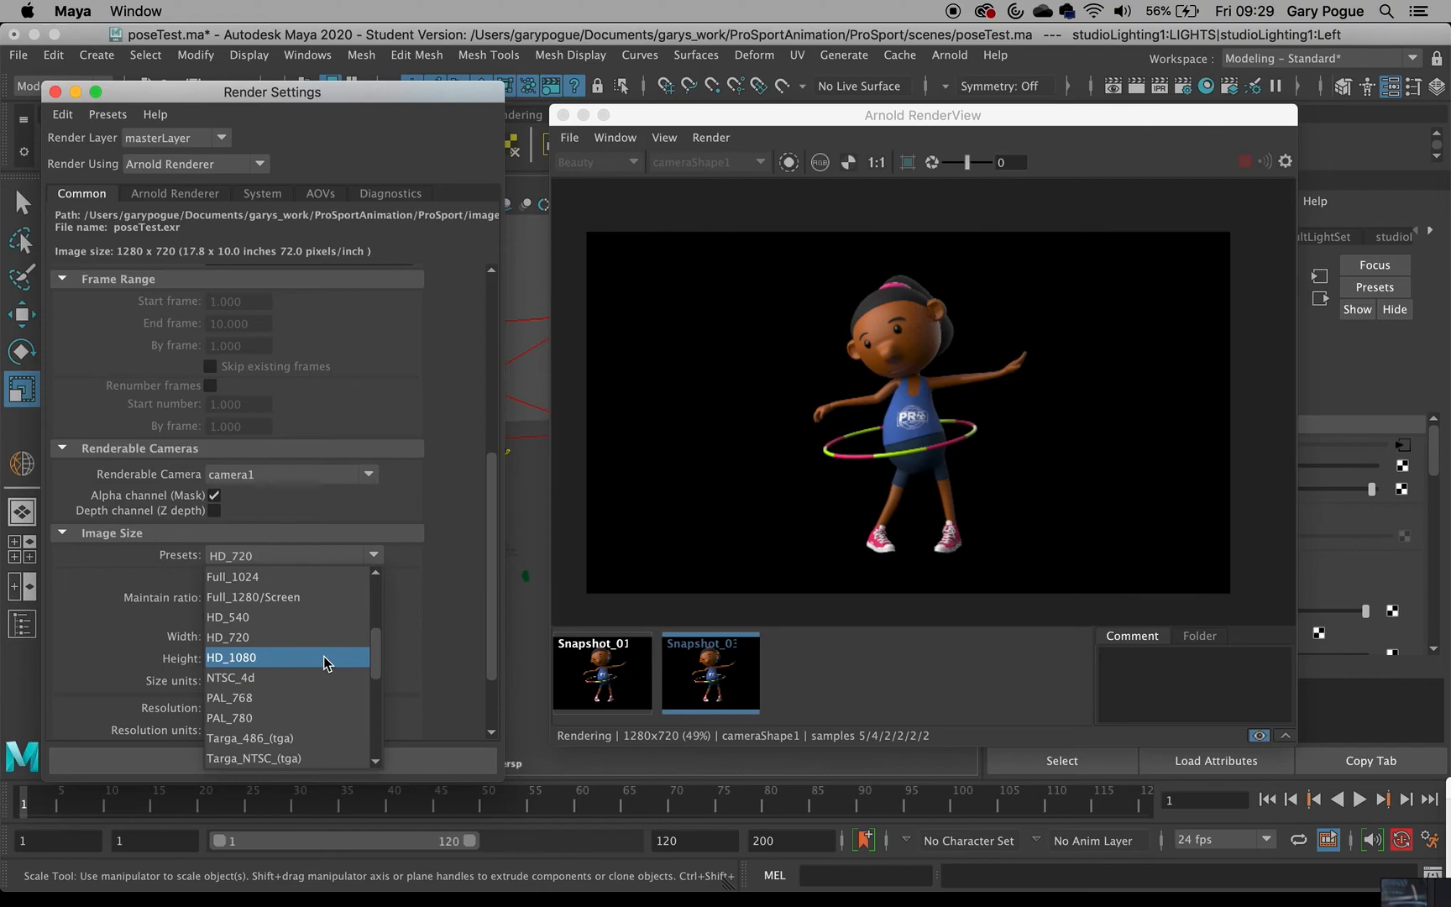
click(993, 687)
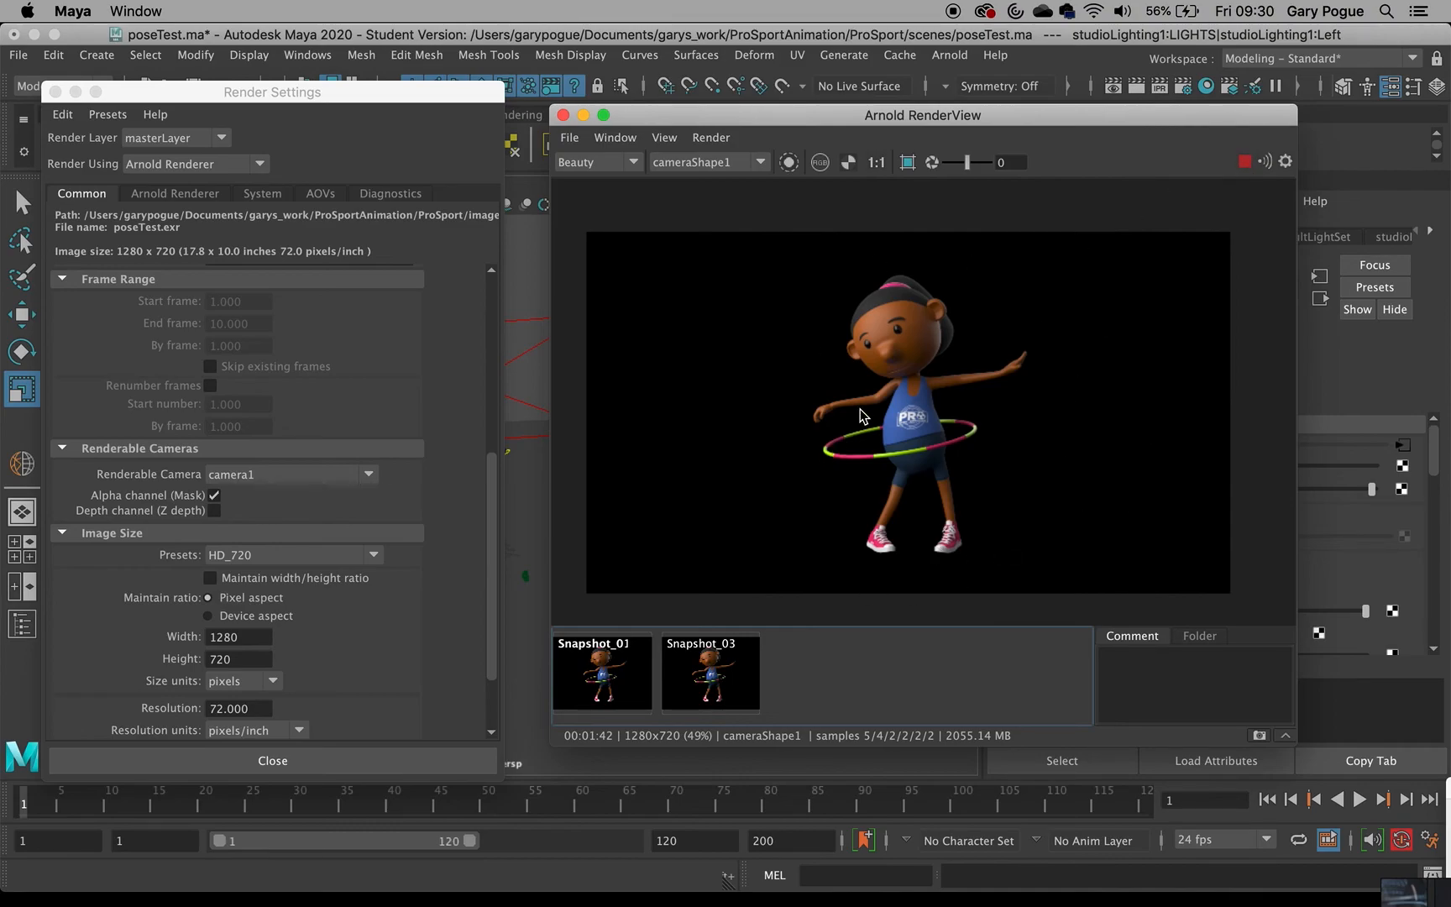
- Check the finished render of the whole character, stop the interactive rendering, and show the Arnold sampling settings again
scroll(862, 416, up, 2)
scroll(862, 415, down, 1)
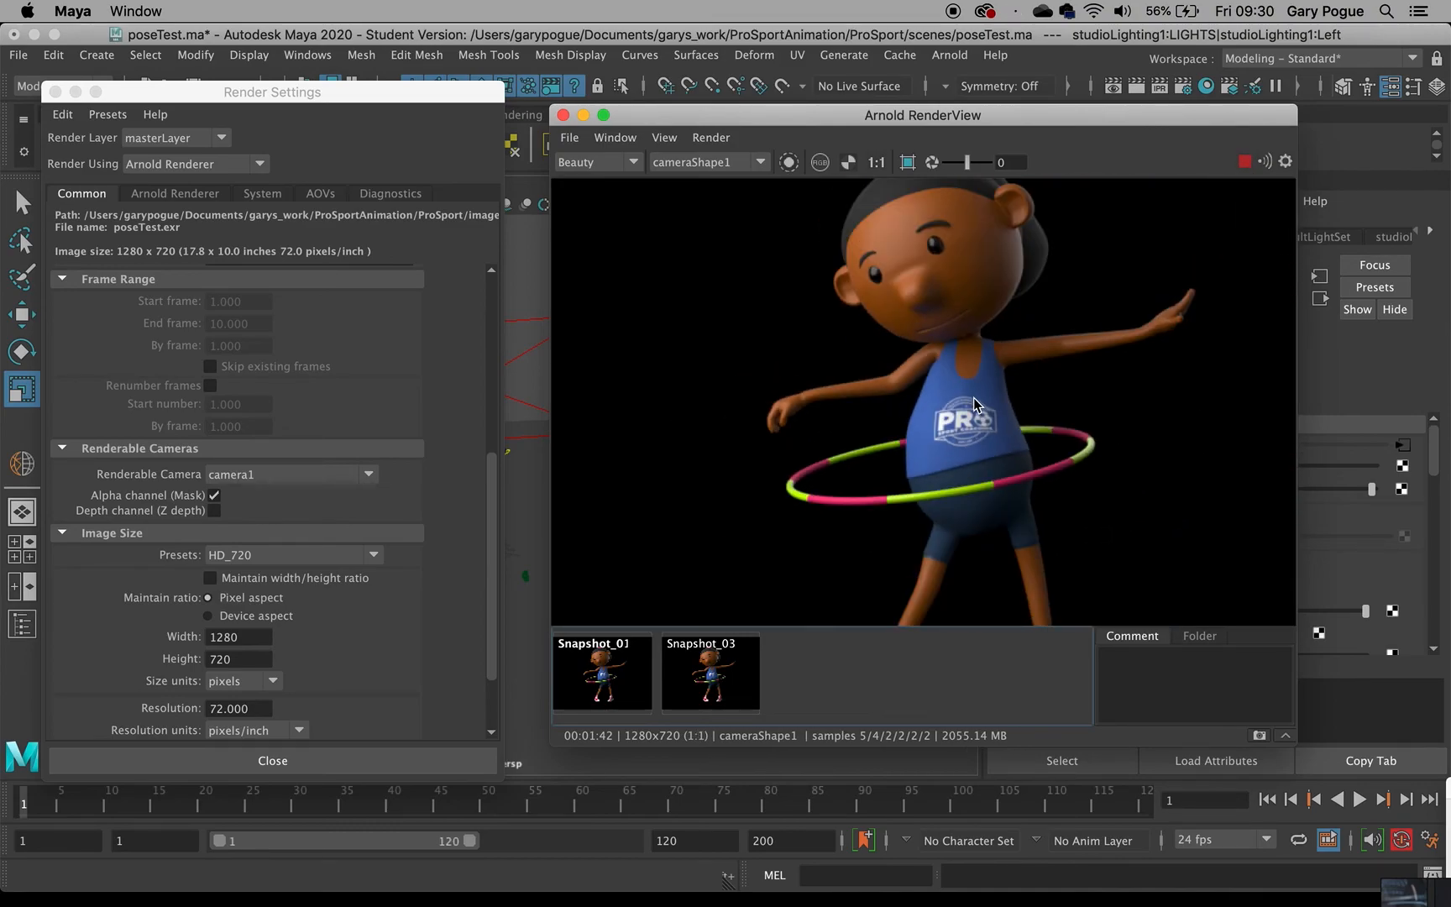
scroll(971, 397, down, 2)
scroll(971, 398, up, 1)
drag(970, 398, 911, 393)
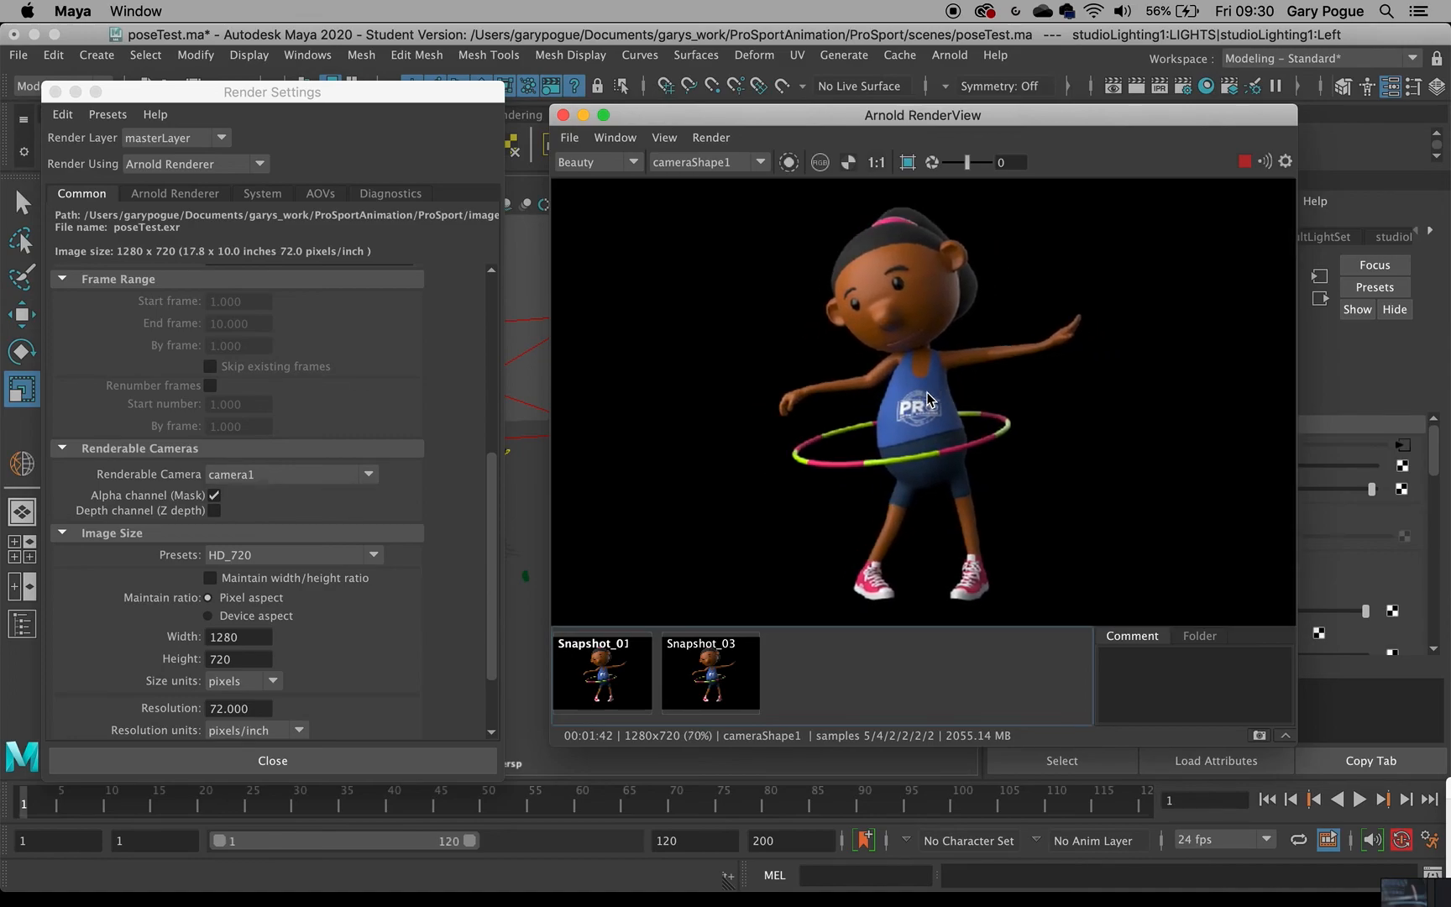
scroll(921, 393, down, 1)
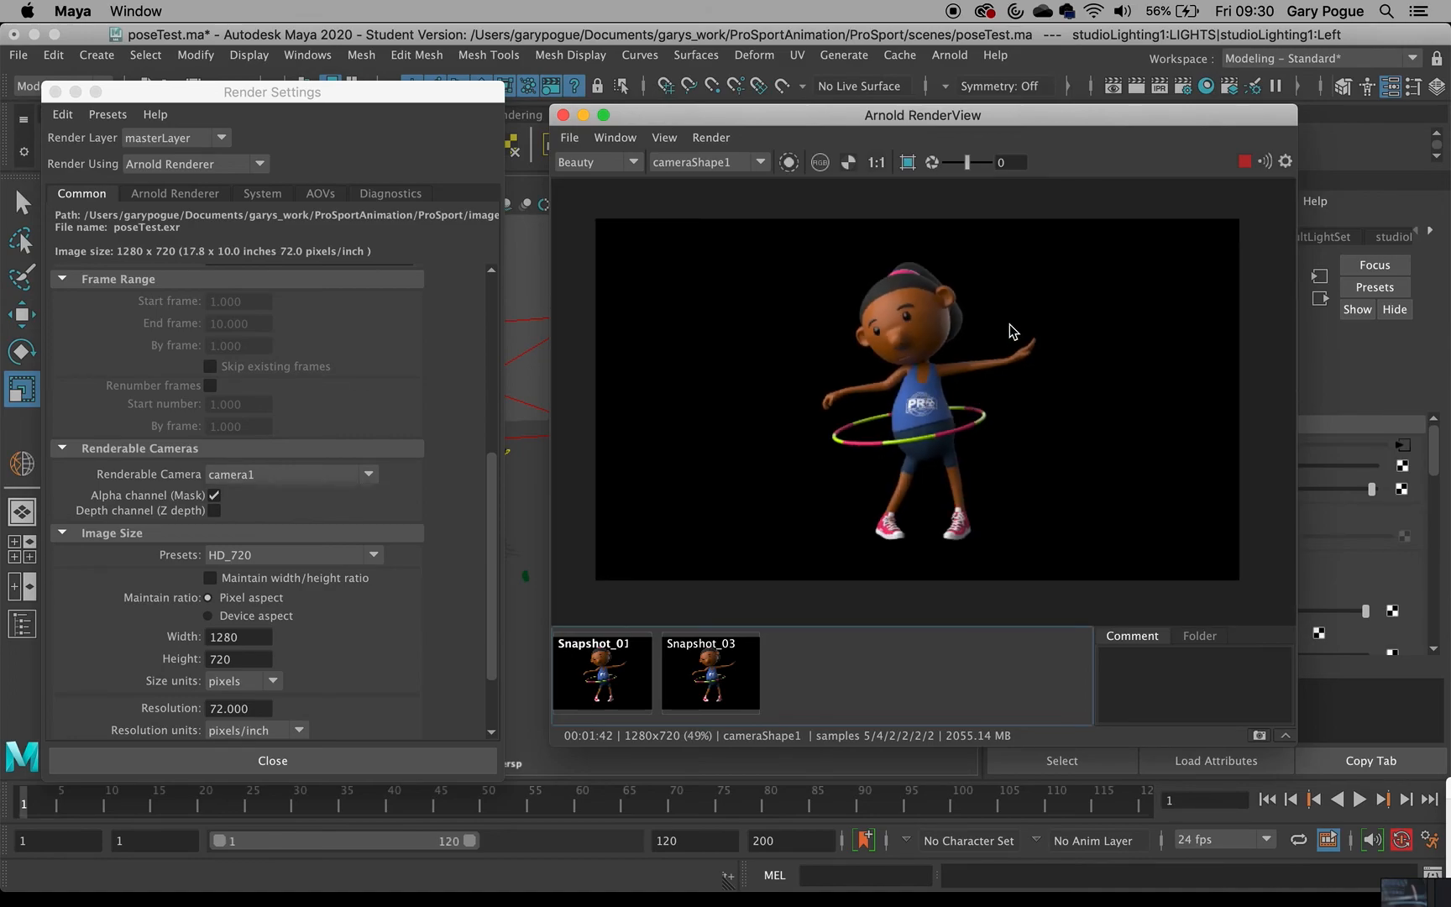
click(1244, 162)
click(177, 195)
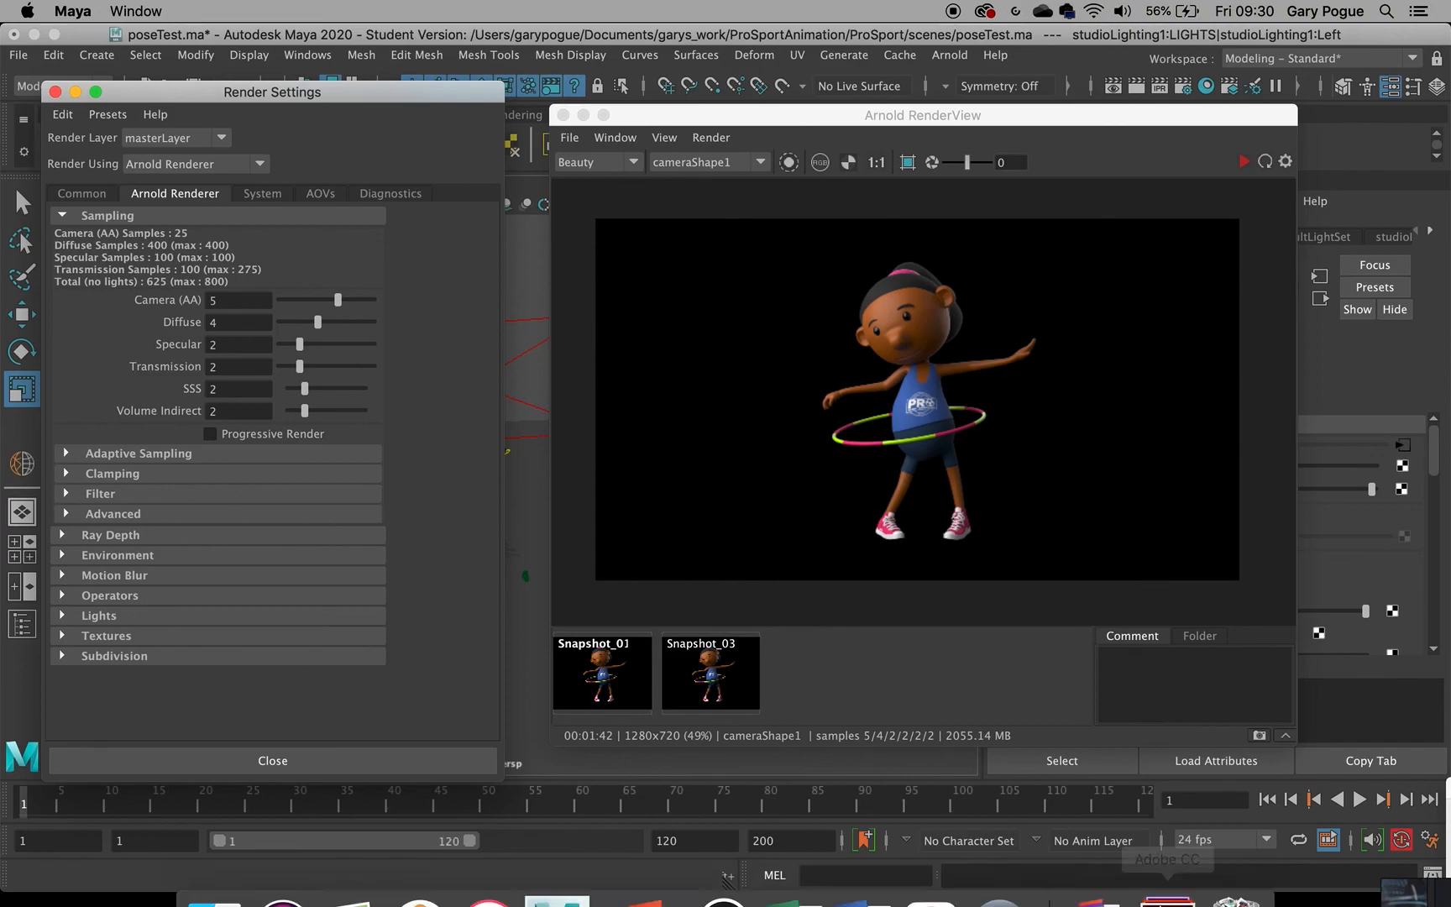
click(1002, 881)
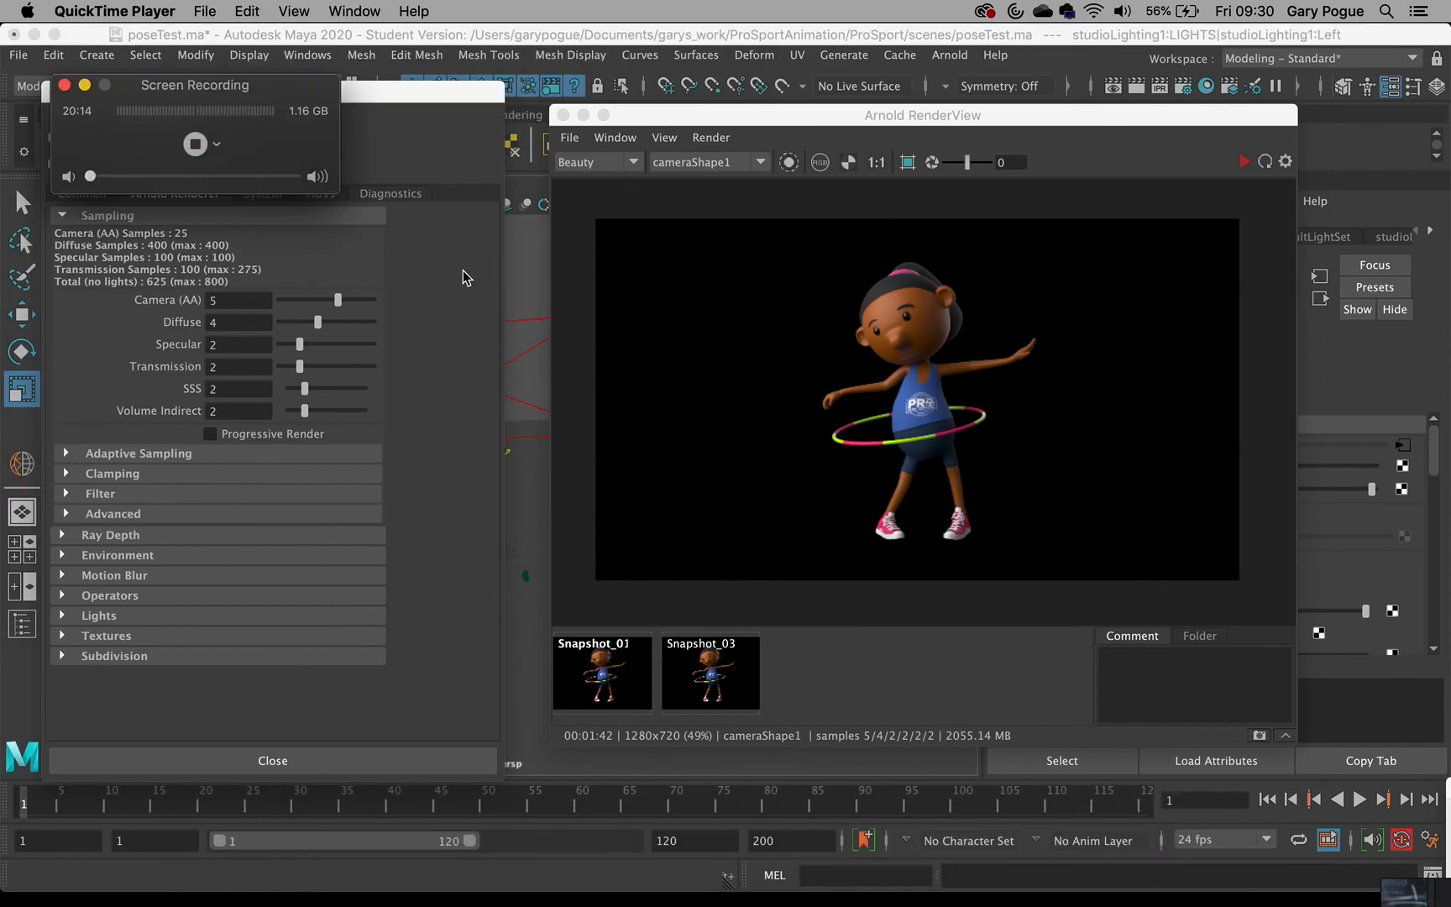